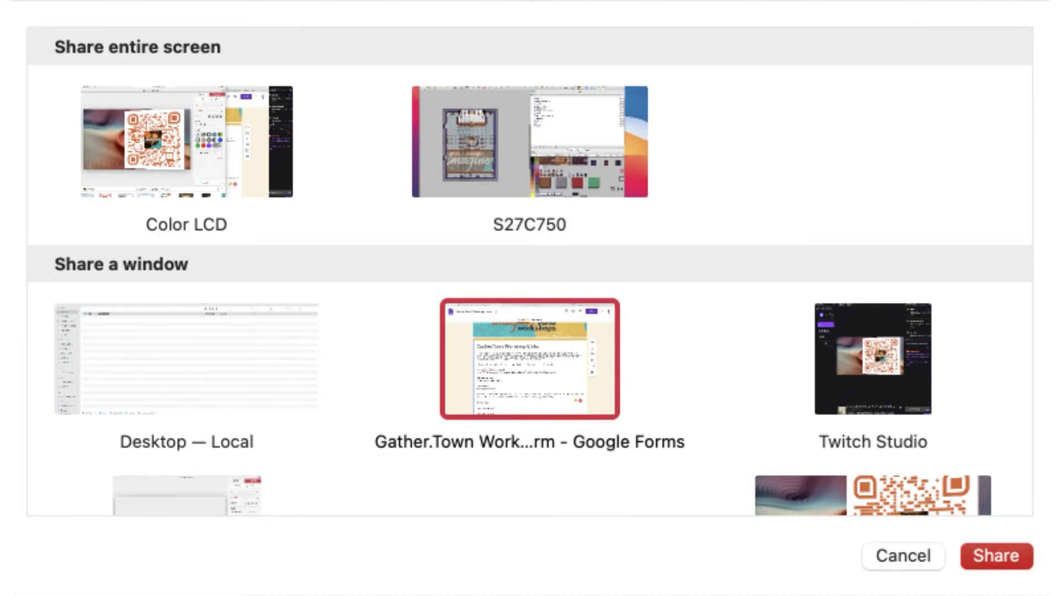
Step: Share the Gather.Town Workshop Form window and review the form's workshop links and sign-up questions
left_click(997, 557)
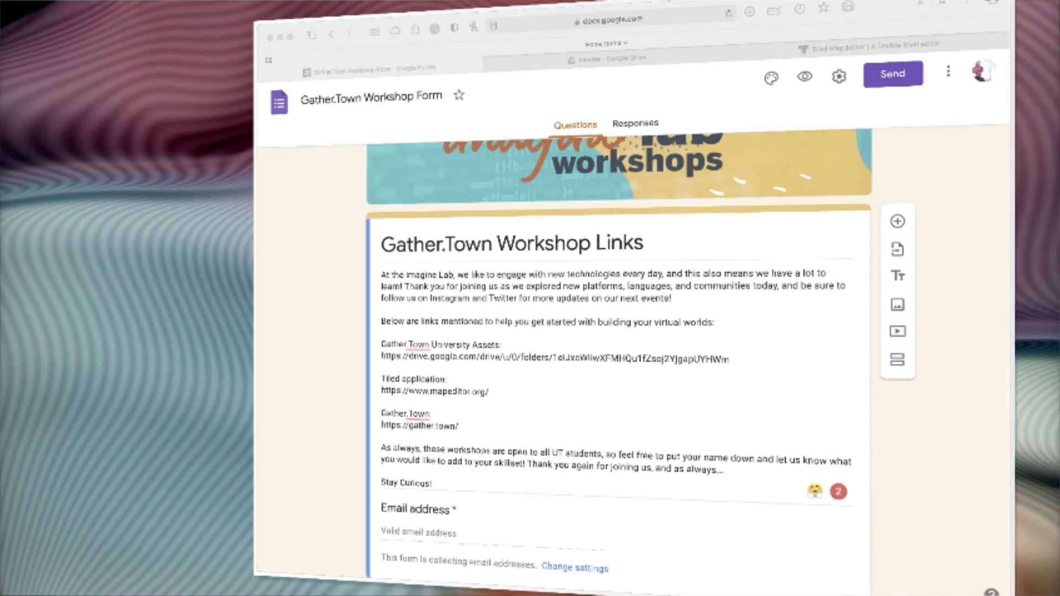
scroll(618, 359, "up", 3)
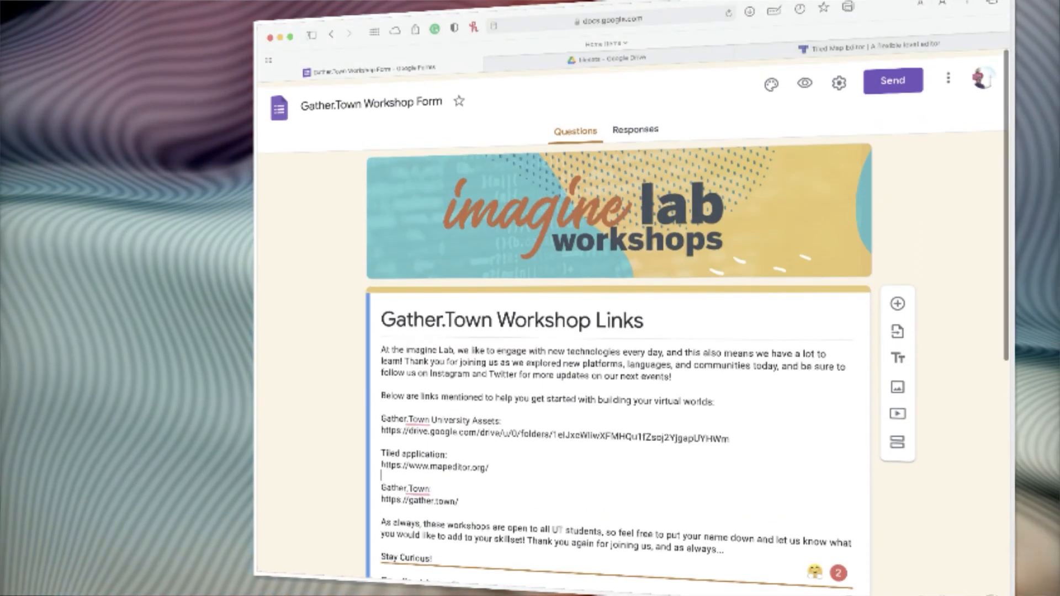
scroll(619, 359, "down", 3)
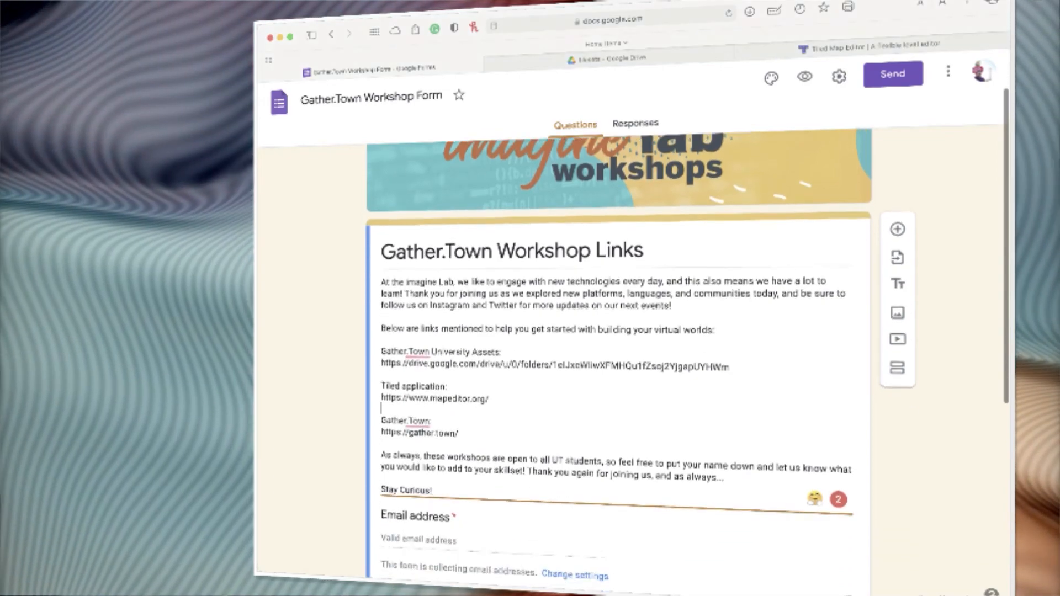
scroll(618, 359, "down", 5)
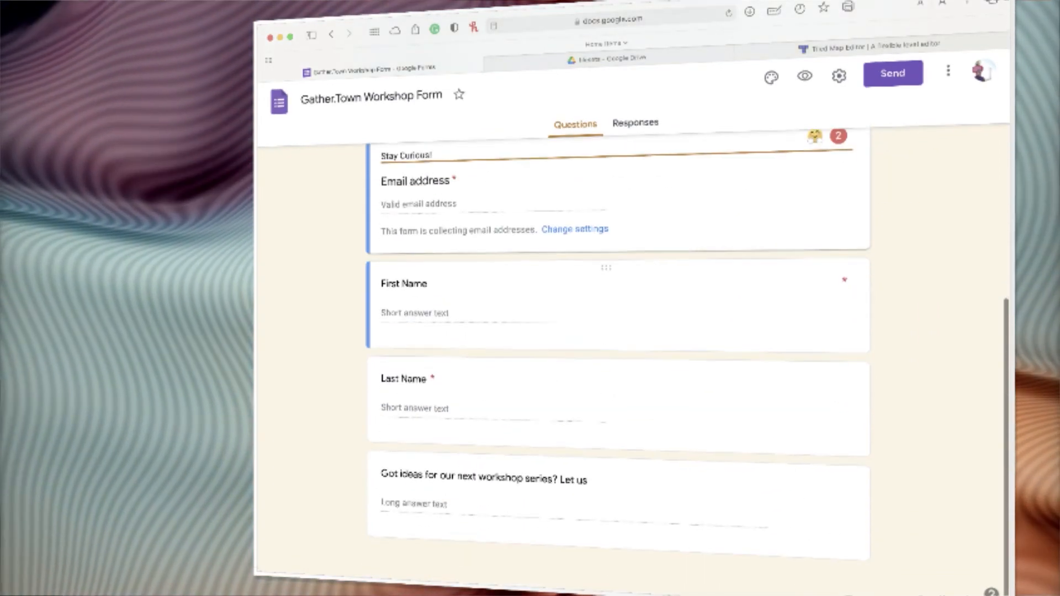
scroll(619, 359, "up", 8)
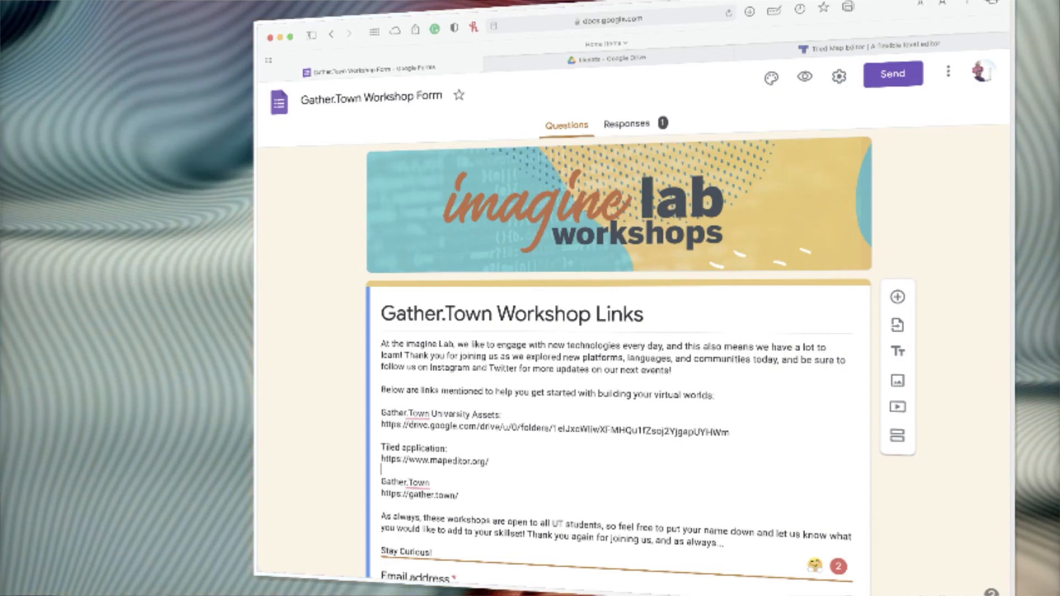
scroll(618, 354, "down", 1)
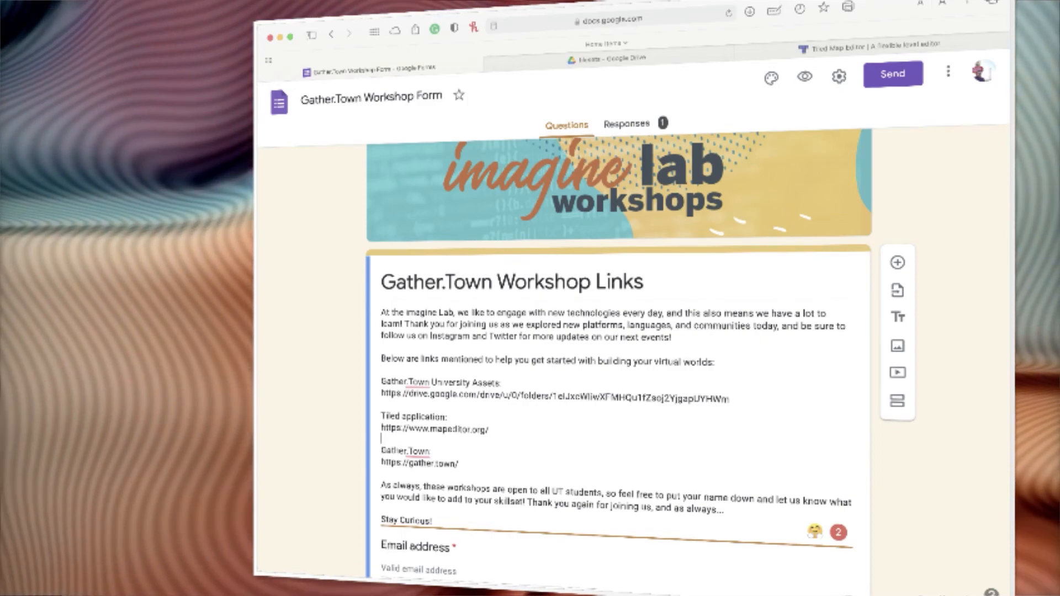
scroll(619, 359, "up", 1)
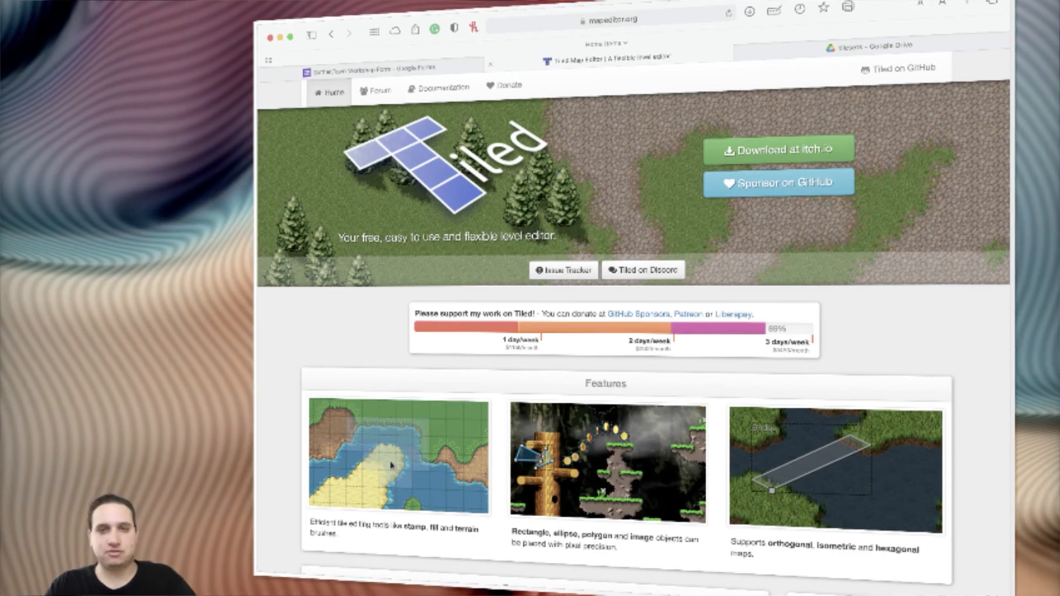
Step: Bring up the shared tilesets folder in Google Drive and look through its tileset files
left_click(869, 47)
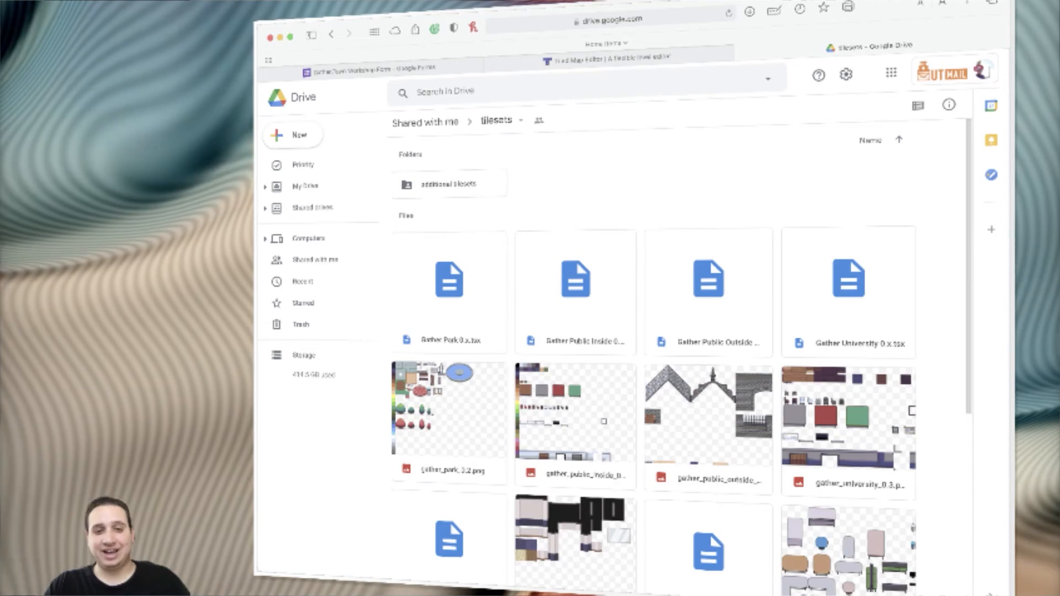
scroll(651, 359, "down", 3)
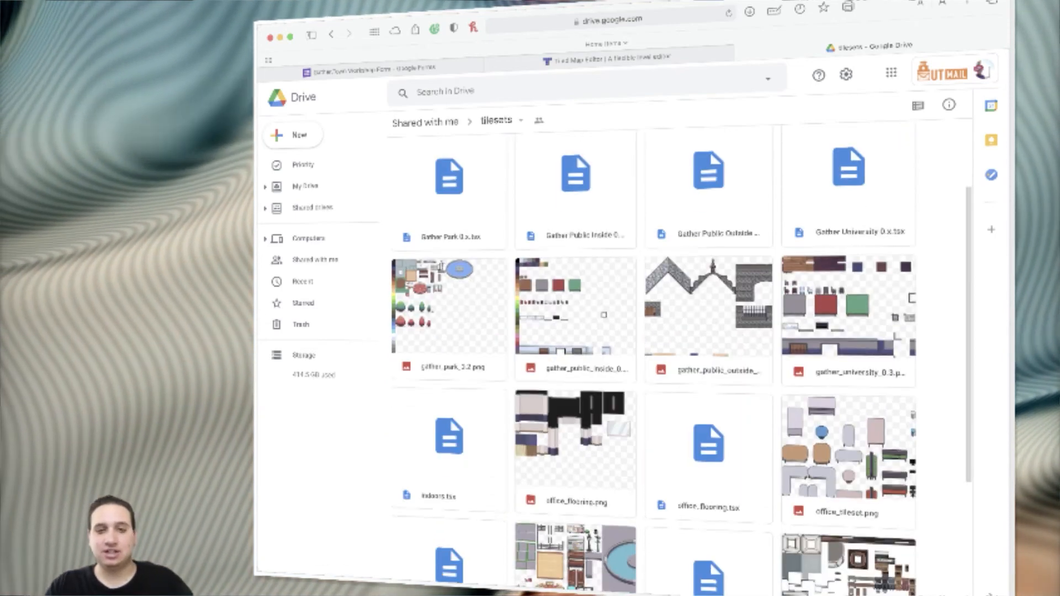
scroll(652, 359, "down", 3)
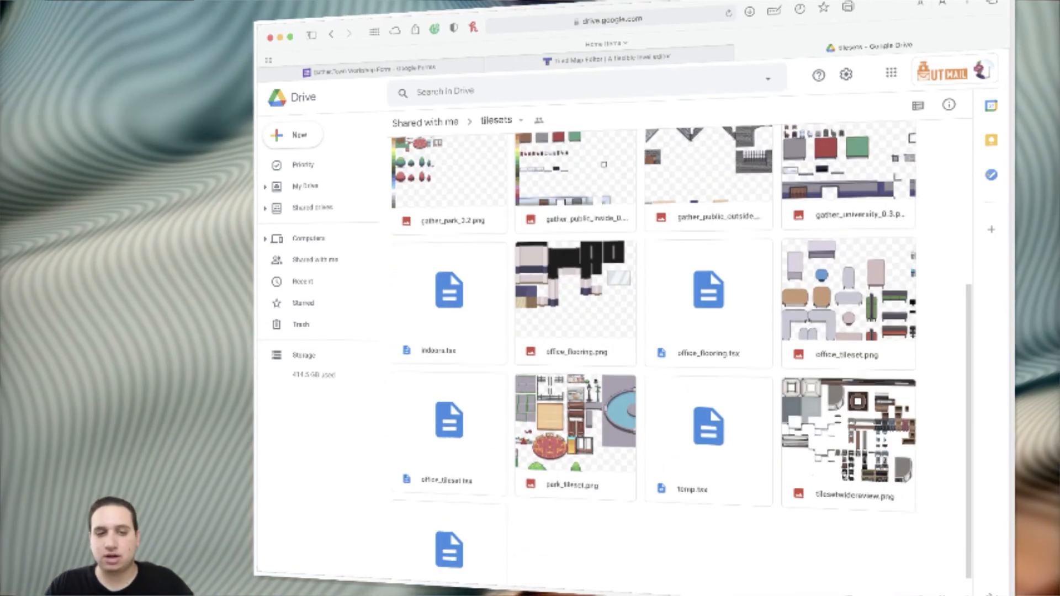
scroll(1019, 277, "up", 2)
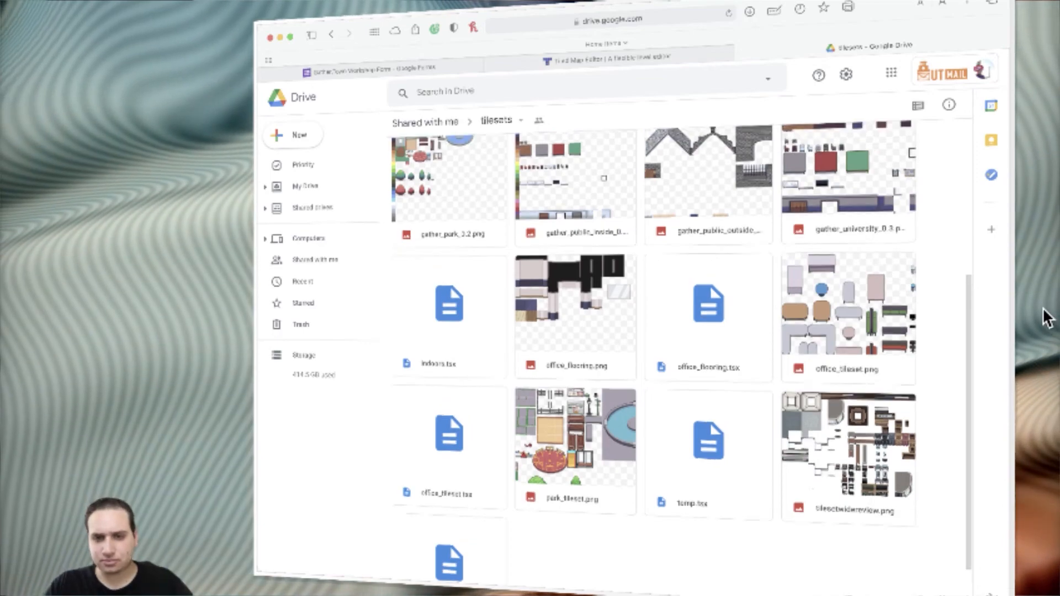
scroll(1041, 312, "up", 1)
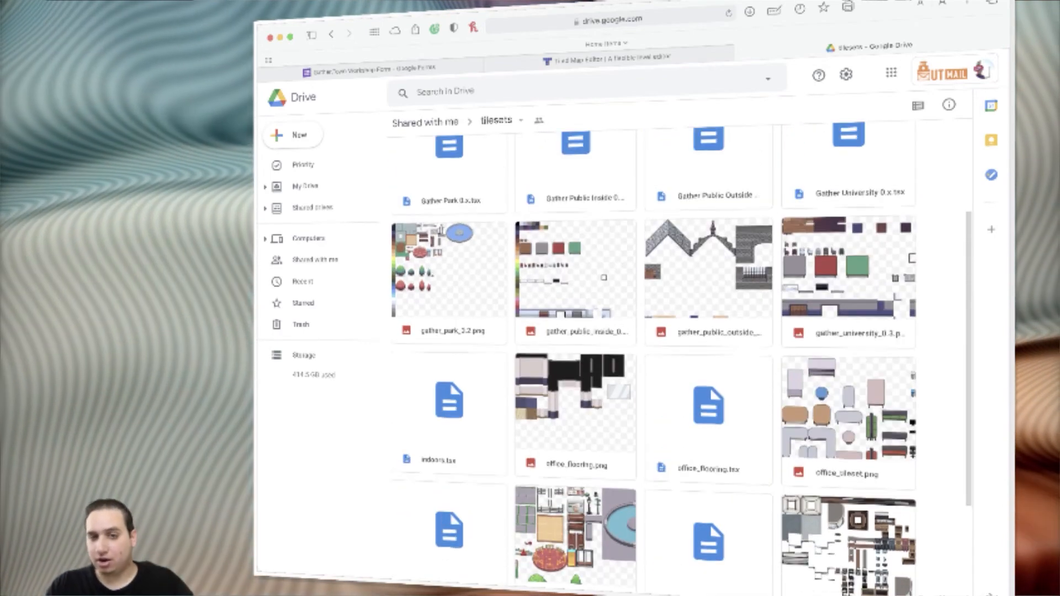
scroll(651, 359, "up", 3)
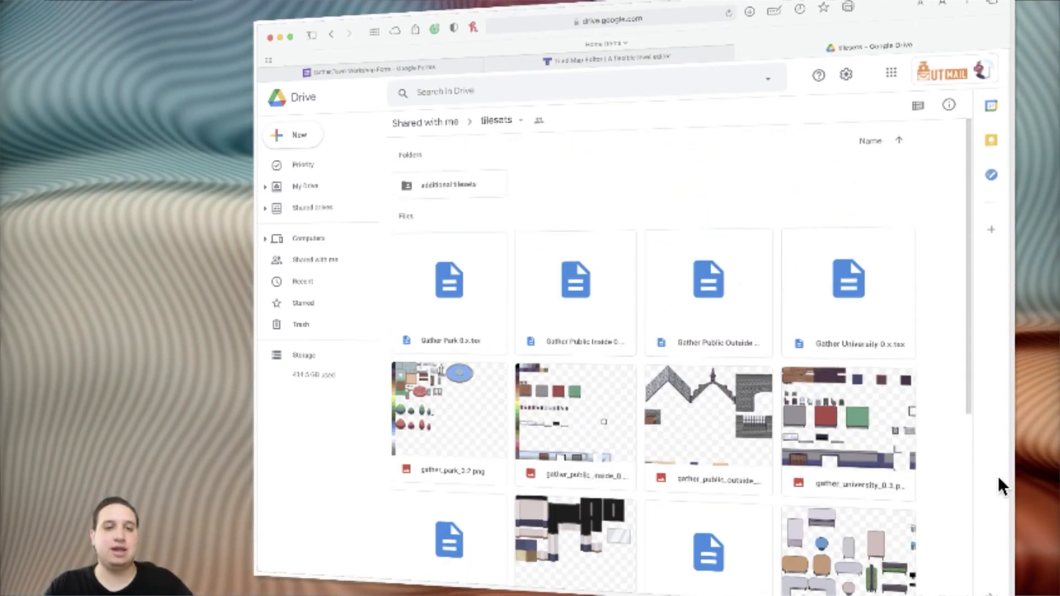
Step: Look over the park and university tilesets, preview gather_university_0.3.png, and close the preview
left_click(449, 422)
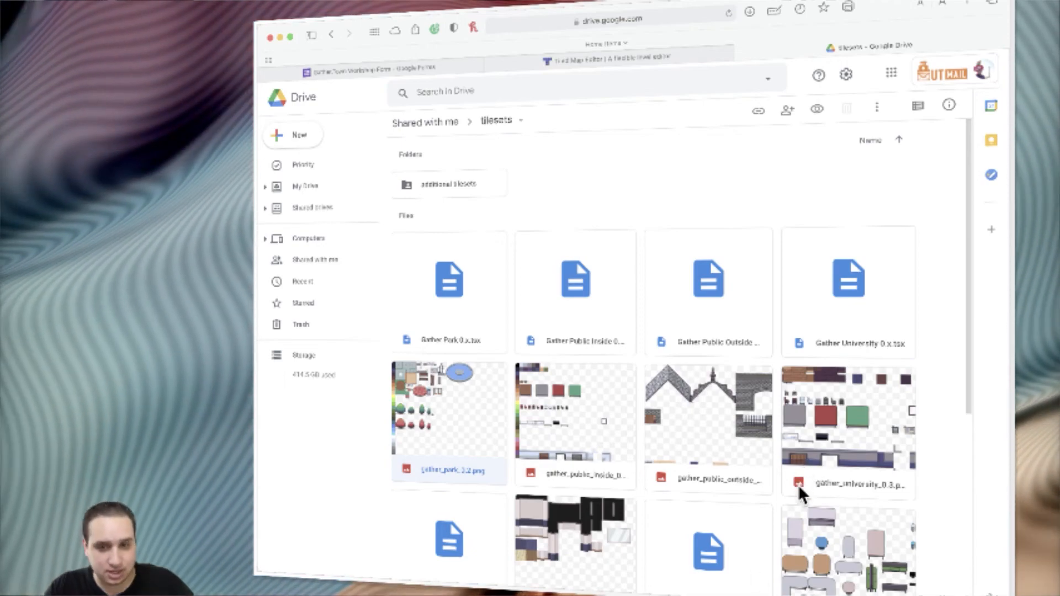
scroll(797, 484, "down", 3)
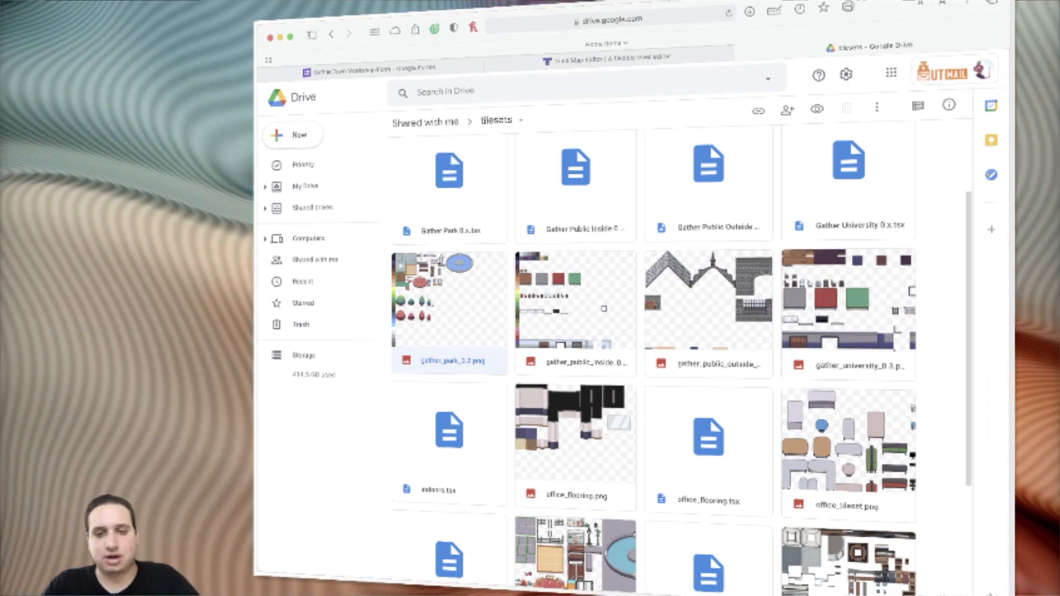
scroll(907, 393, "down", 1)
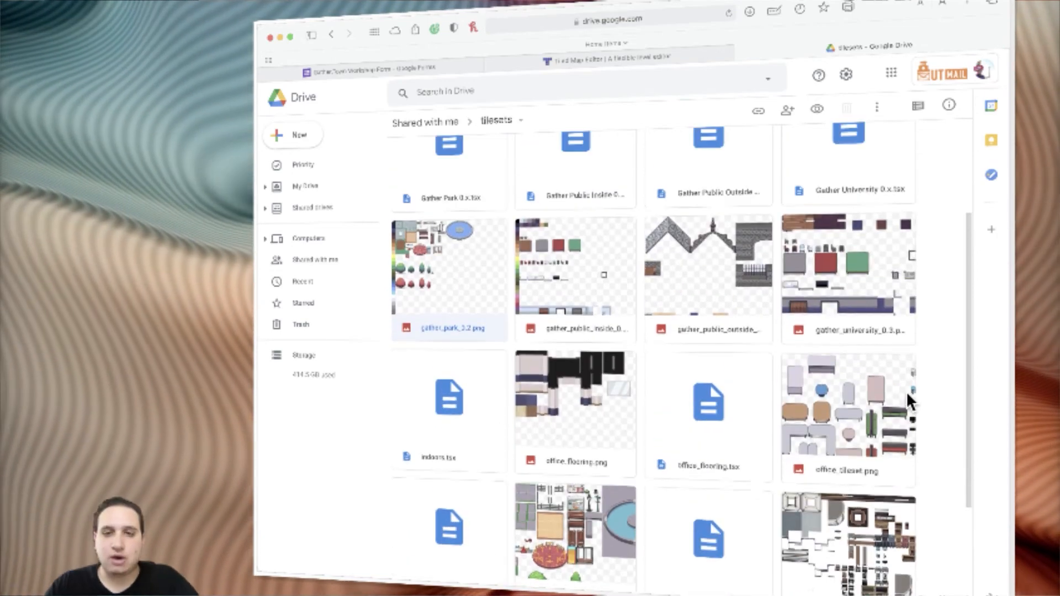
scroll(906, 390, "up", 4)
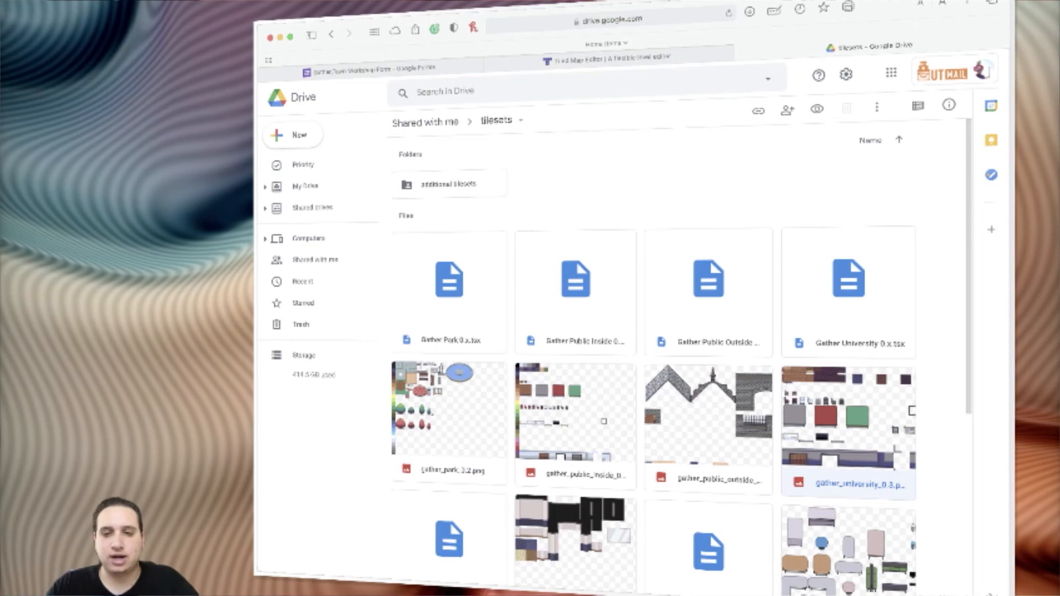
scroll(906, 391, "down", 1)
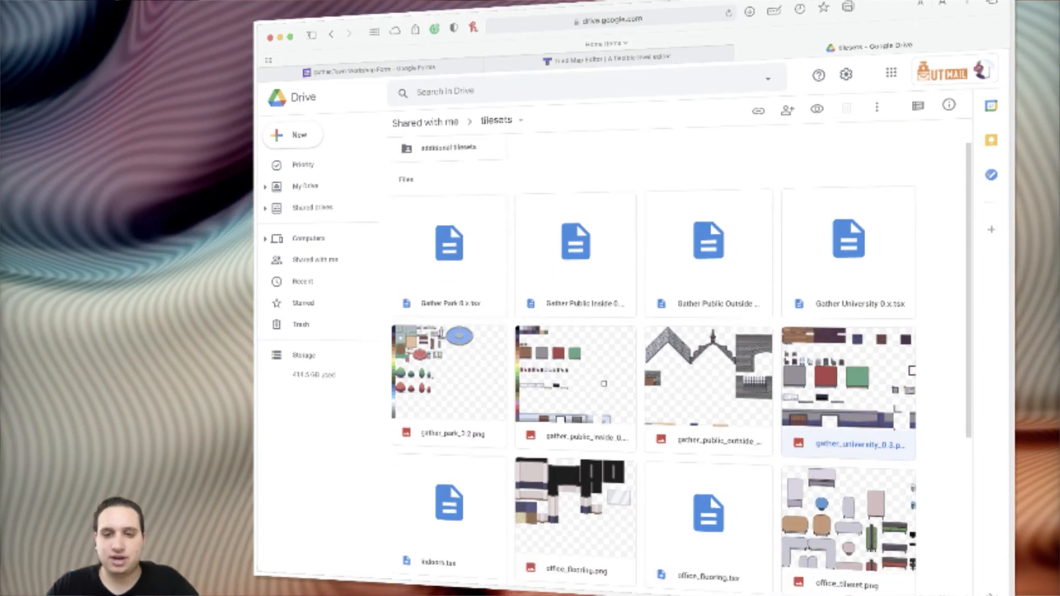
double_click(849, 386)
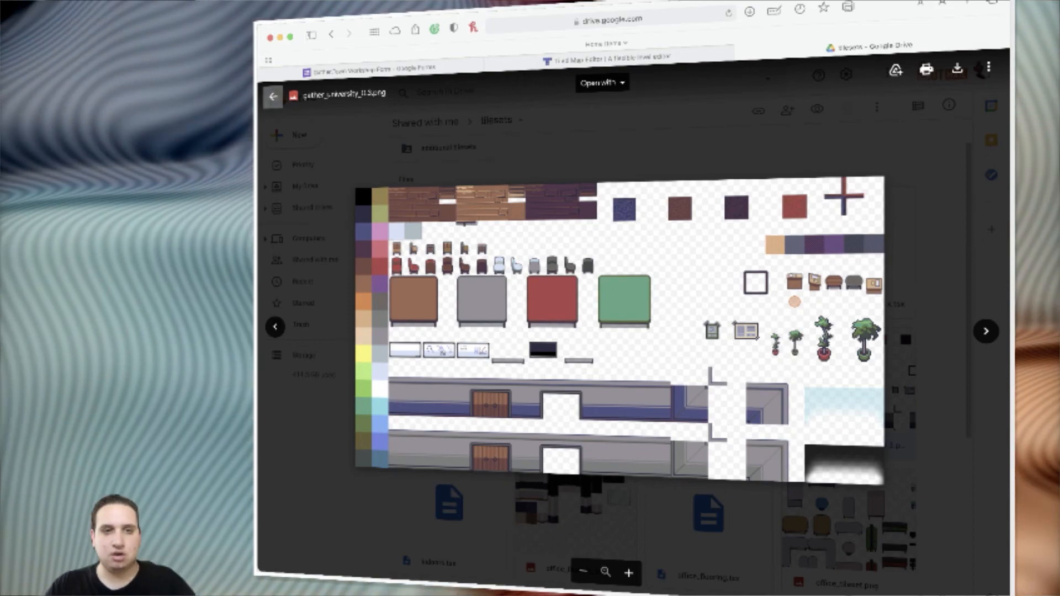
key("Escape")
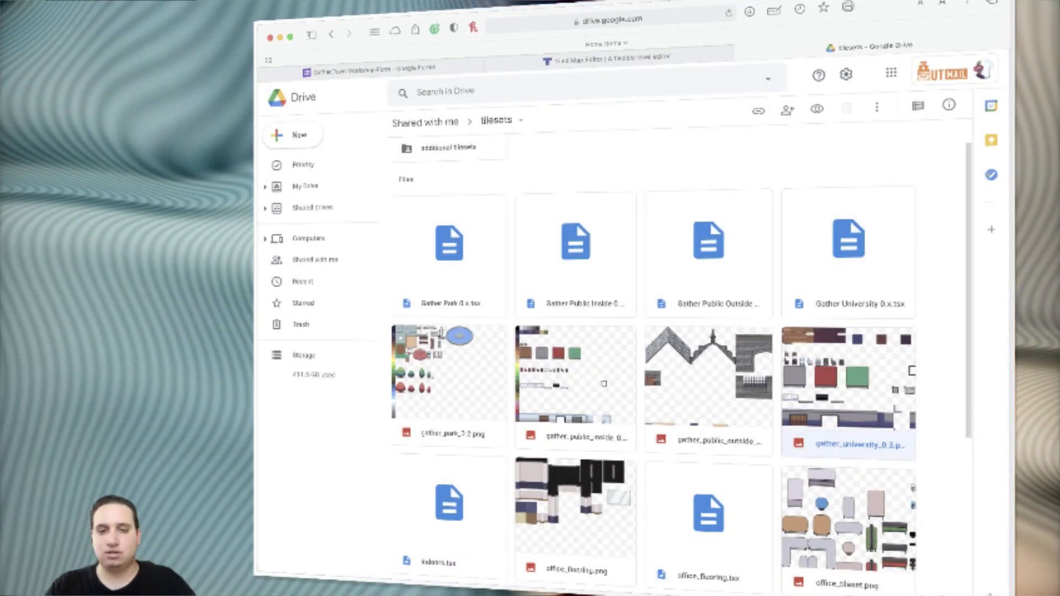
Step: Switch to Tiled and examine the Keynote_Room_XR.tmx map's room layout and its layers down to Floor
key("super+Tab")
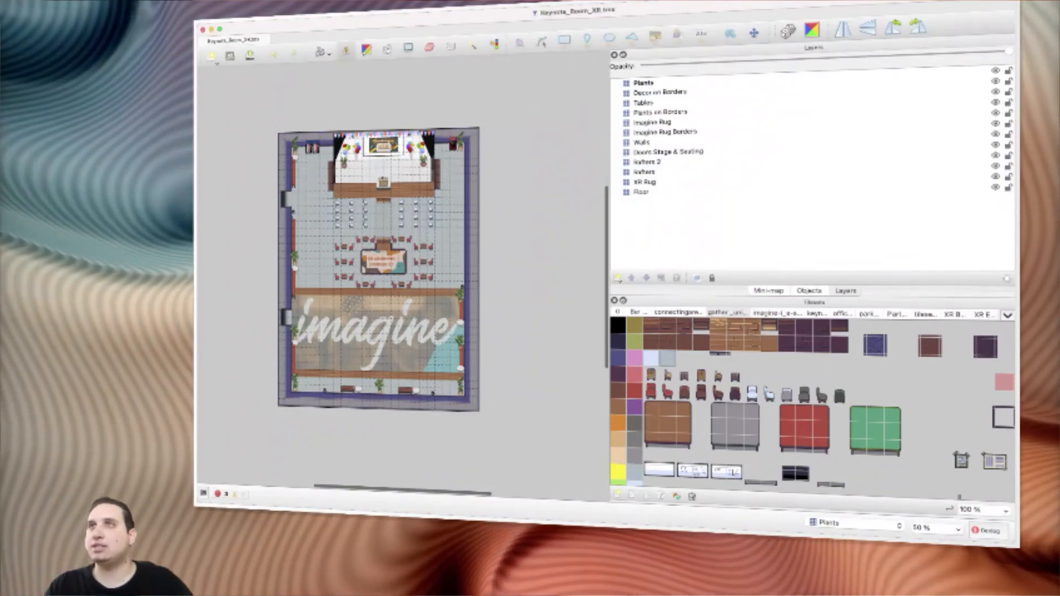
key("super+Tab")
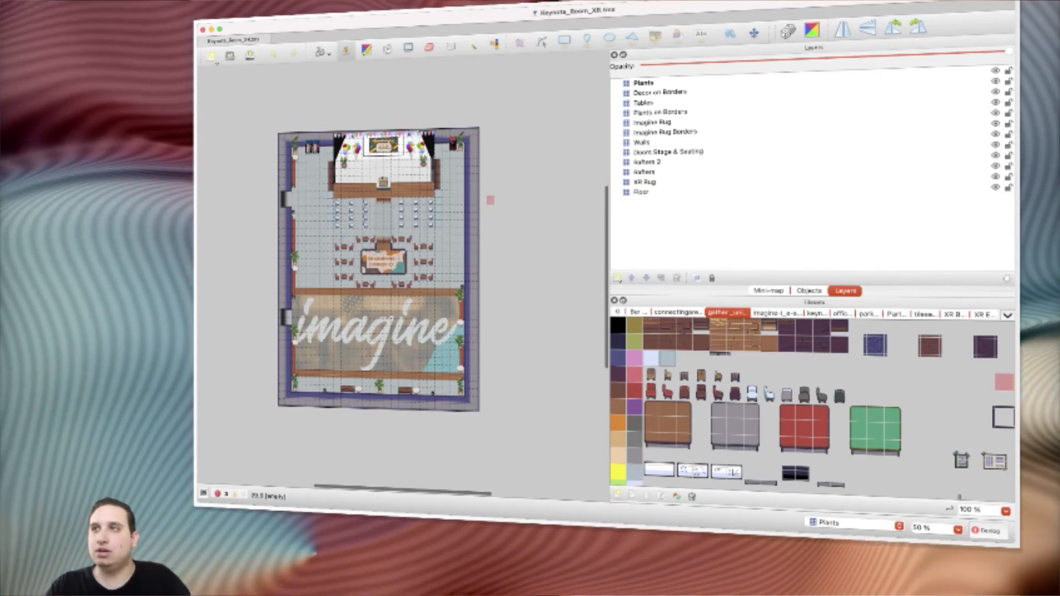
scroll(498, 200, "up", 3, "ctrl")
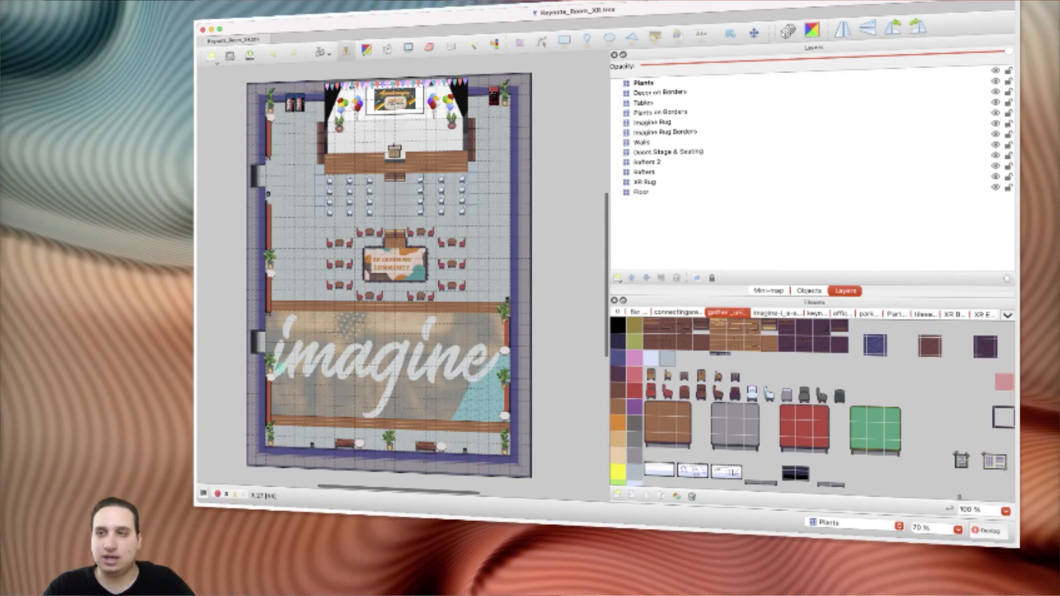
scroll(391, 342, "up", 3)
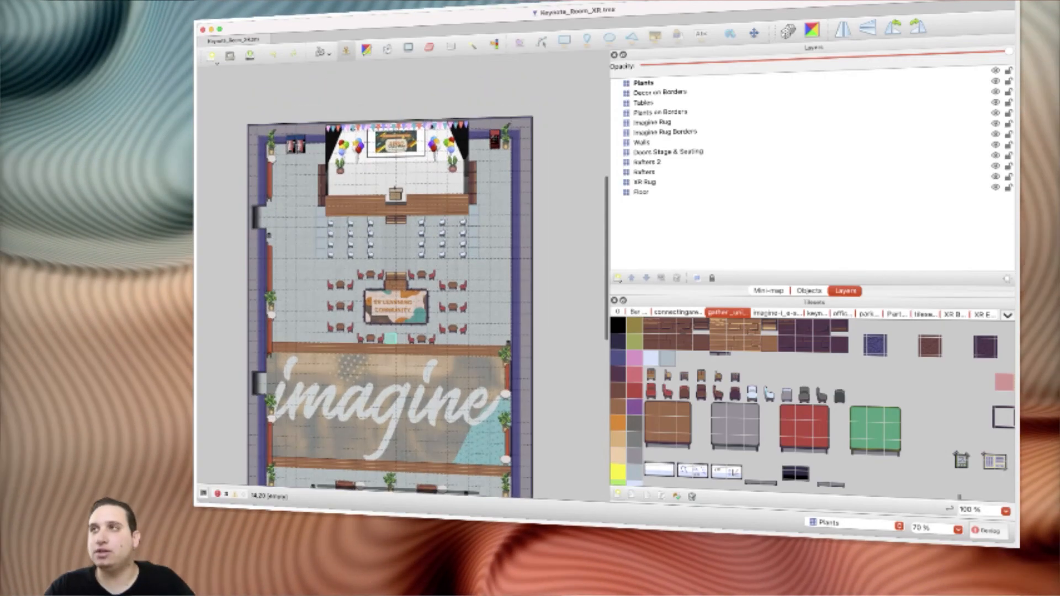
scroll(390, 338, "down", 5)
scroll(391, 338, "left", 2)
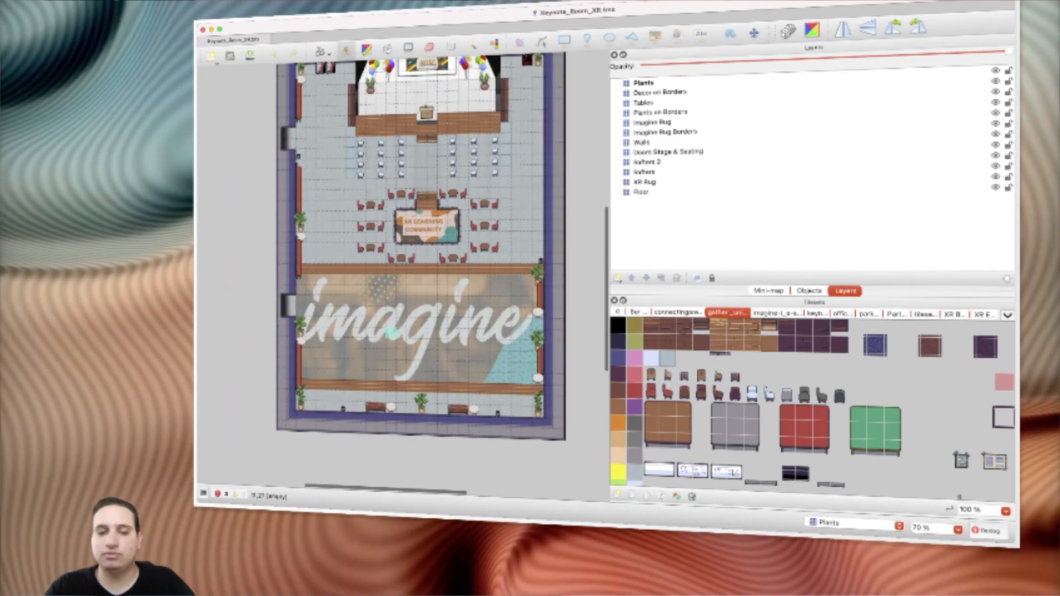
scroll(391, 332, "up", 3)
scroll(390, 332, "right", 3)
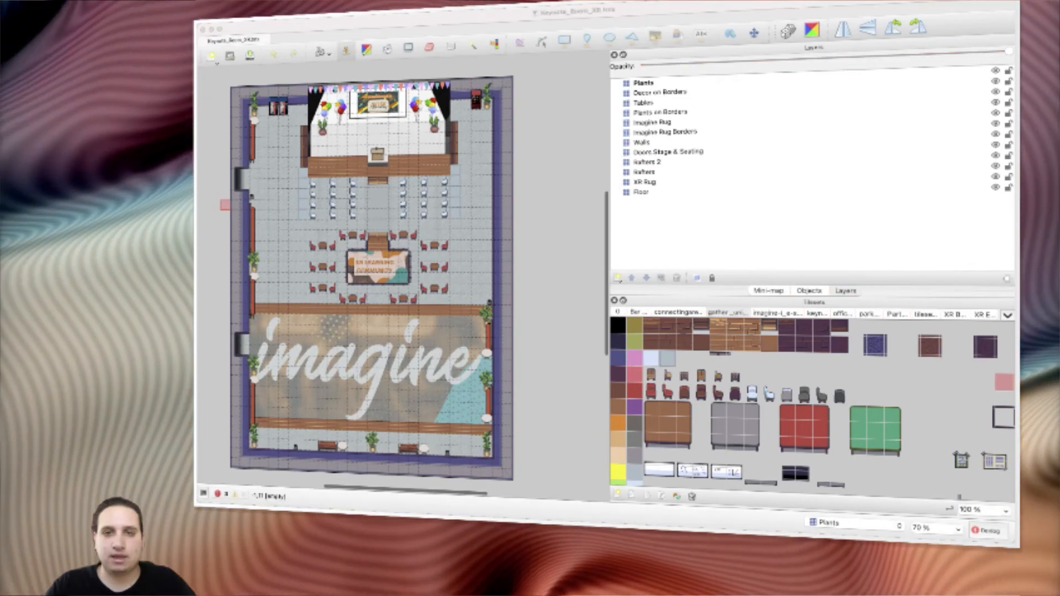
mouse_move(972, 52)
left_mouse_down()
mouse_move(861, 93)
mouse_move(707, 125)
mouse_move(815, 145)
mouse_move(759, 121)
mouse_move(661, 200)
mouse_move(914, 191)
mouse_move(914, 174)
mouse_move(914, 194)
left_mouse_up()
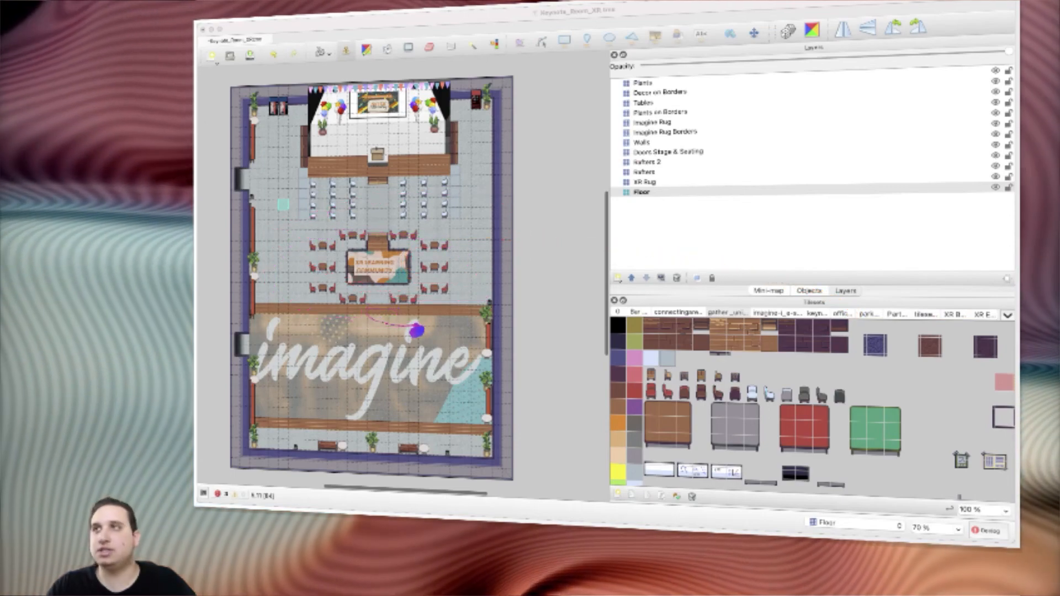
key("super+Tab")
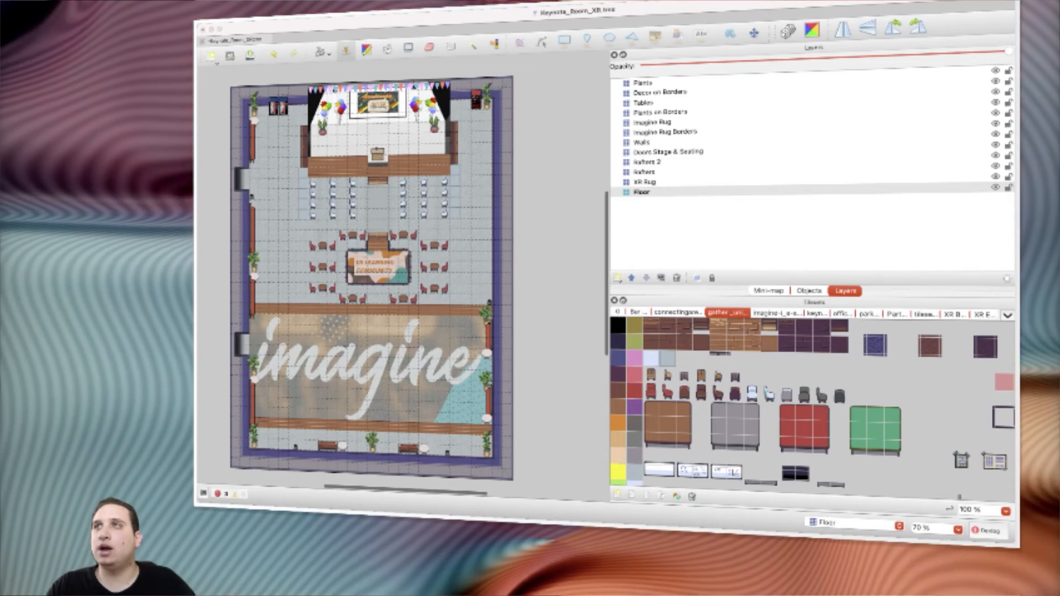
key("super+Tab")
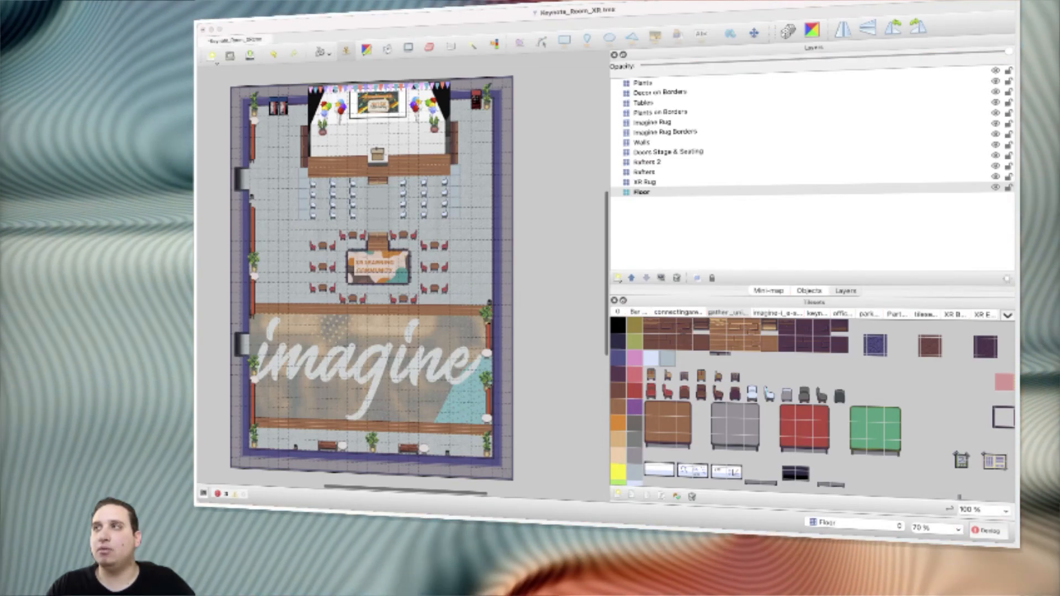
key("super+Tab")
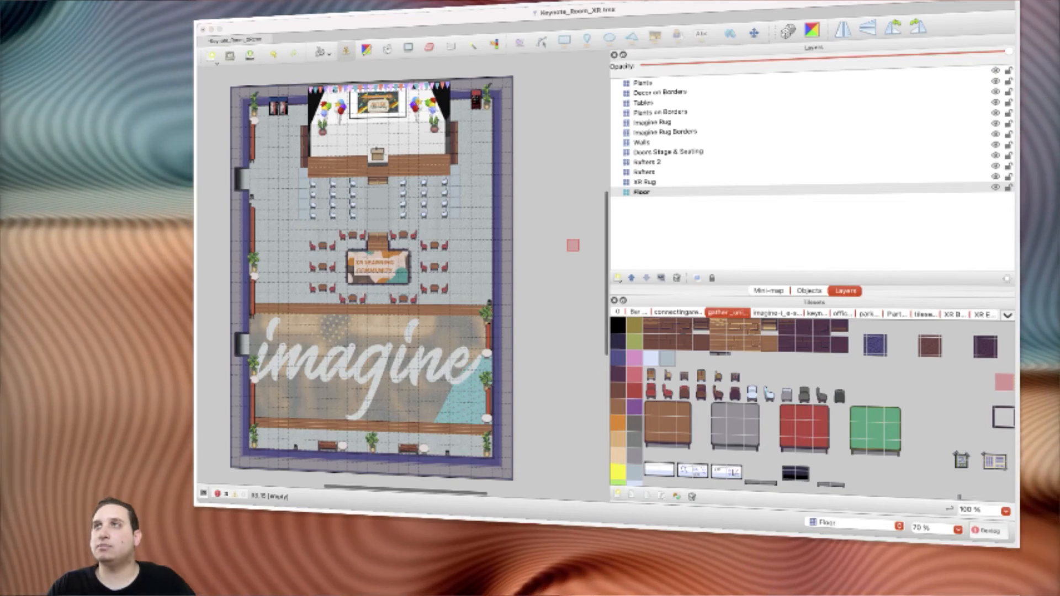
Step: Rename Tile Layer 1 of the HelloWorld.tmx map as Floor
key("super+Tab")
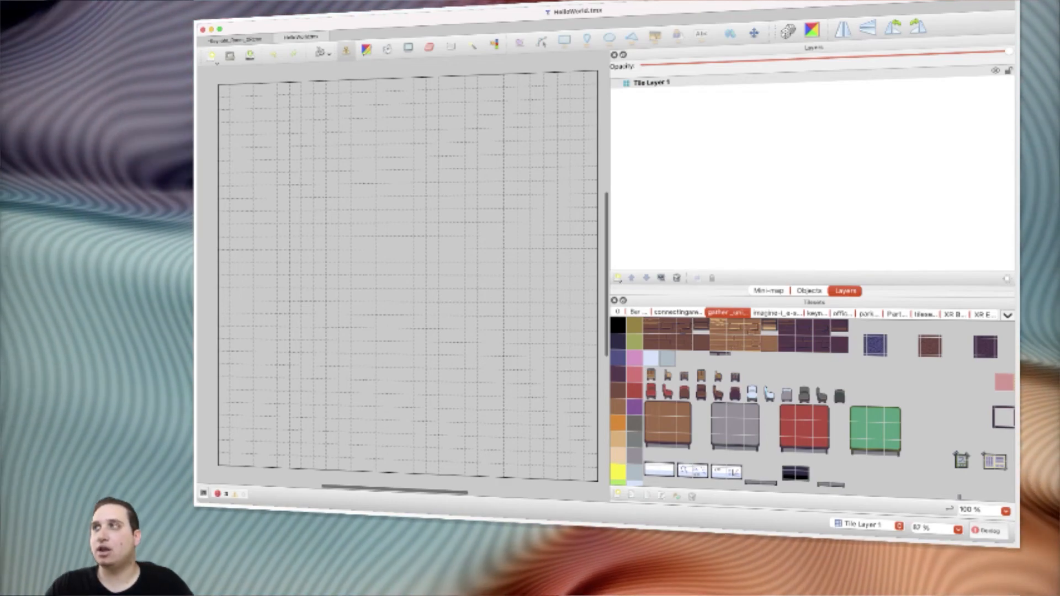
left_click(651, 83)
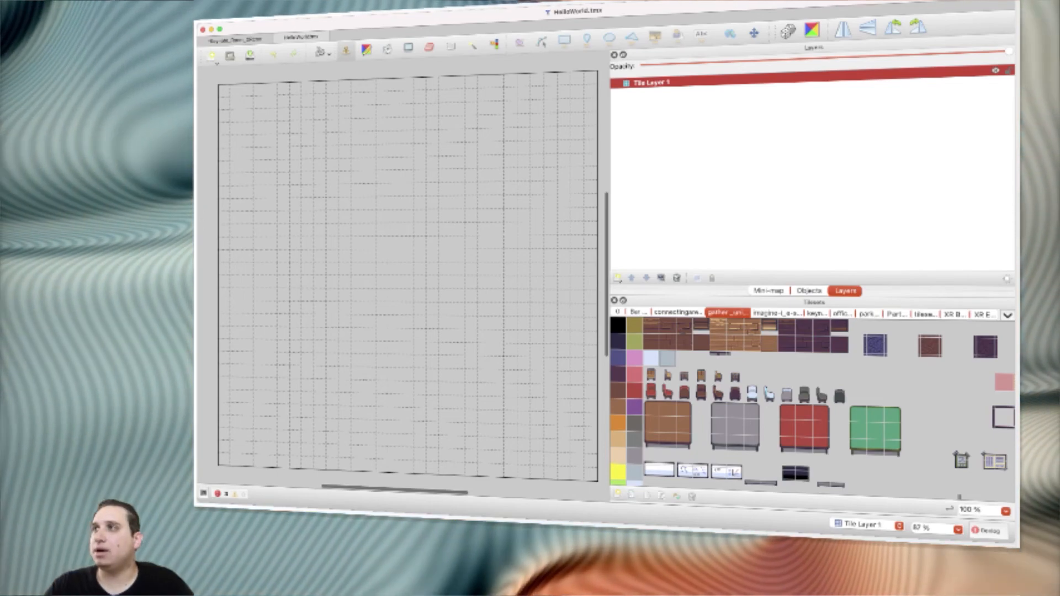
double_click(652, 82)
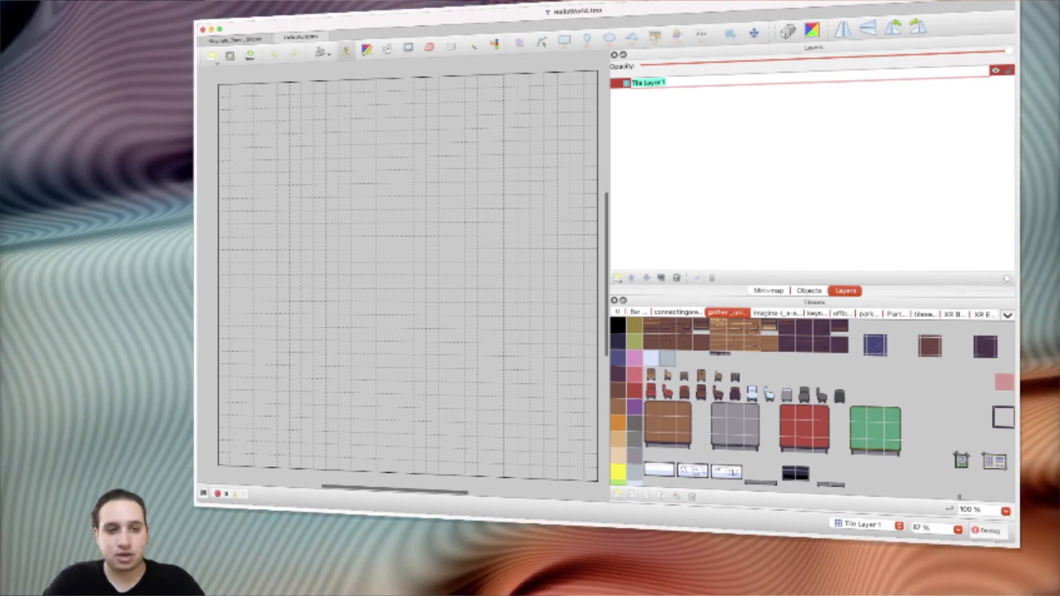
type("Floor")
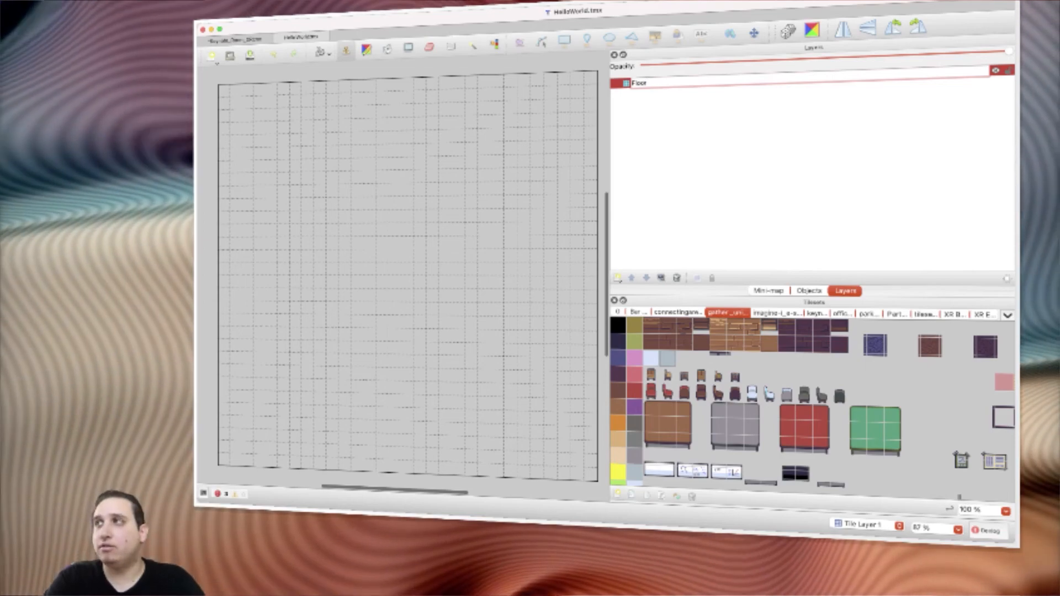
key("Return")
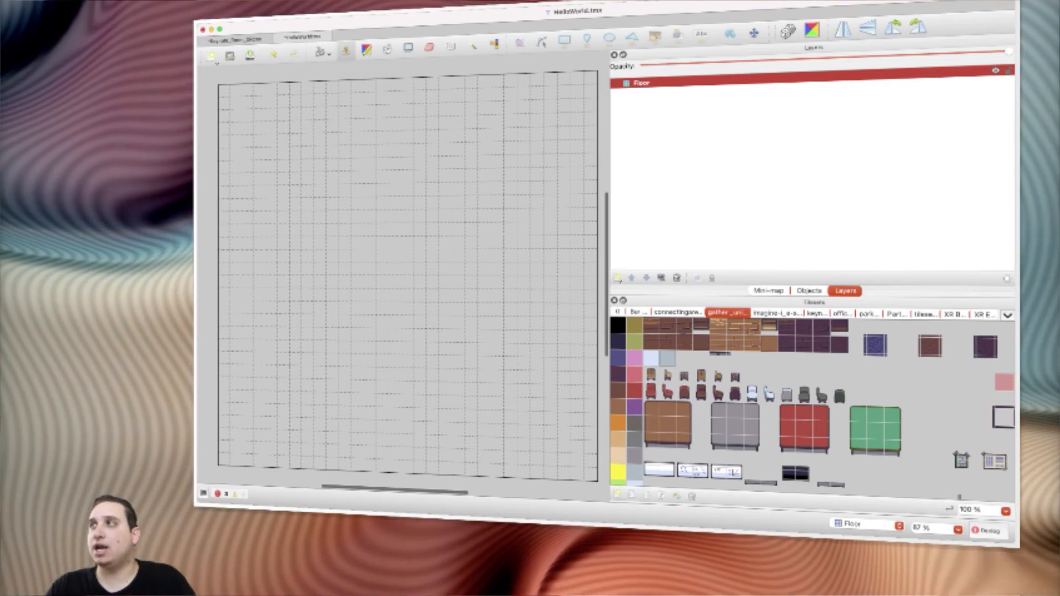
Step: Add a tile layer named Walls above the Floor layer of the HelloWorld.tmx map
left_click(618, 278)
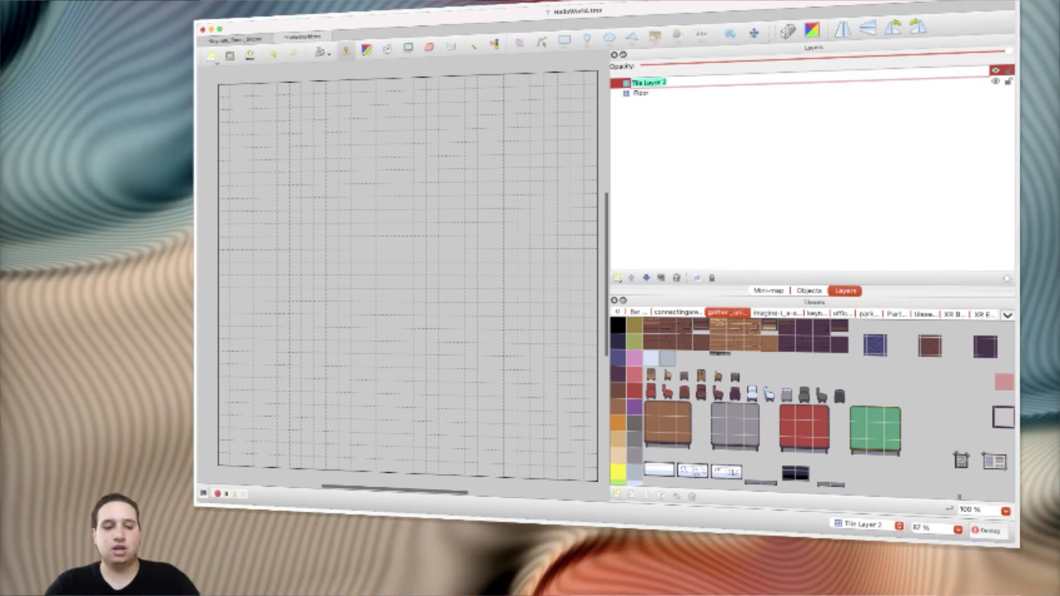
type("Walls")
key("Return")
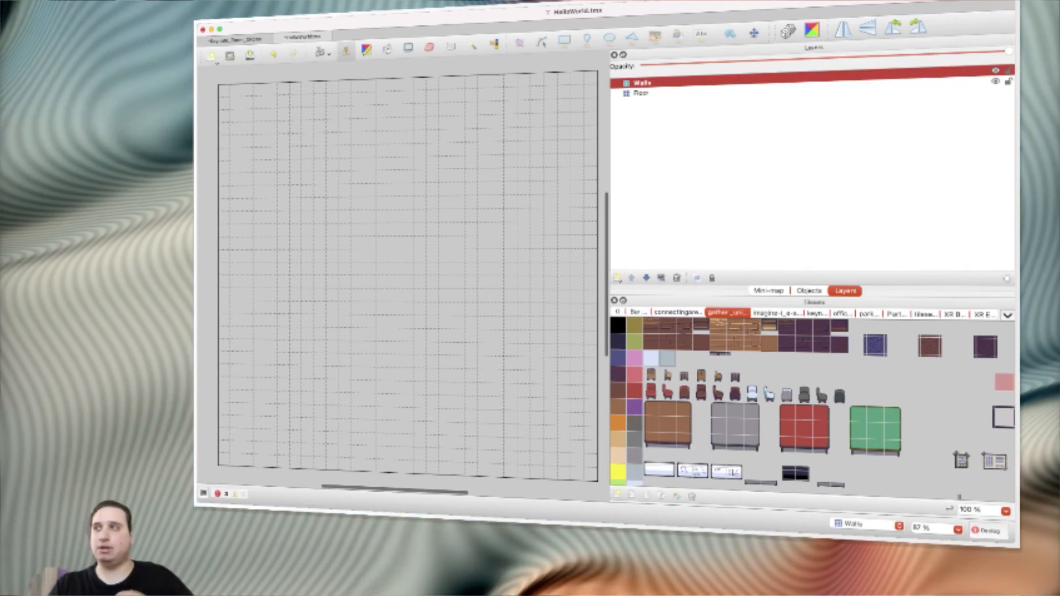
left_click(812, 171)
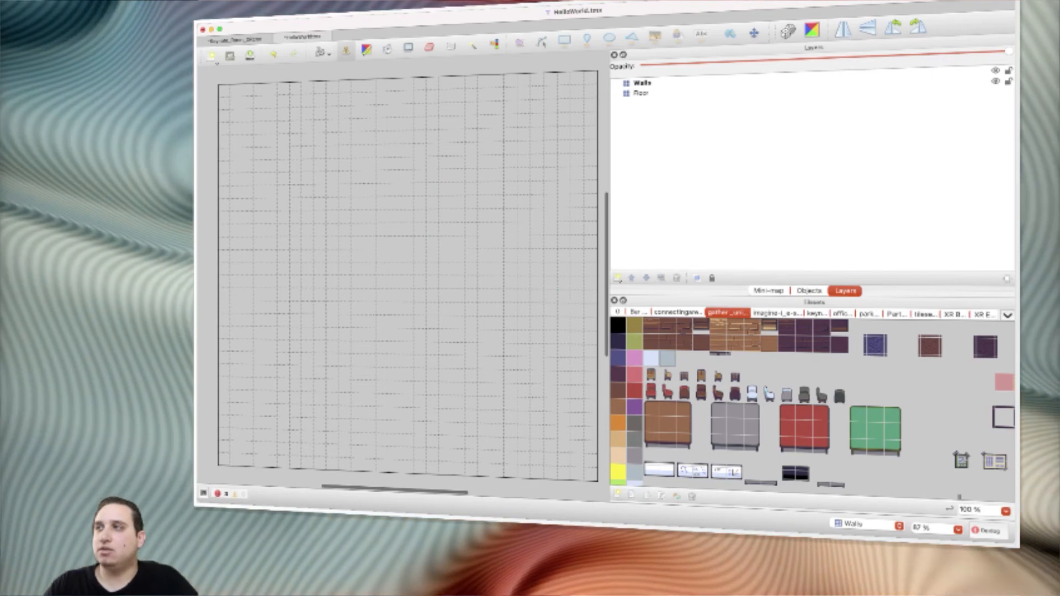
Step: Look through the map's loaded tilesets in order, including the gather university, office, park and party ones
left_click(618, 312)
left_click(638, 312)
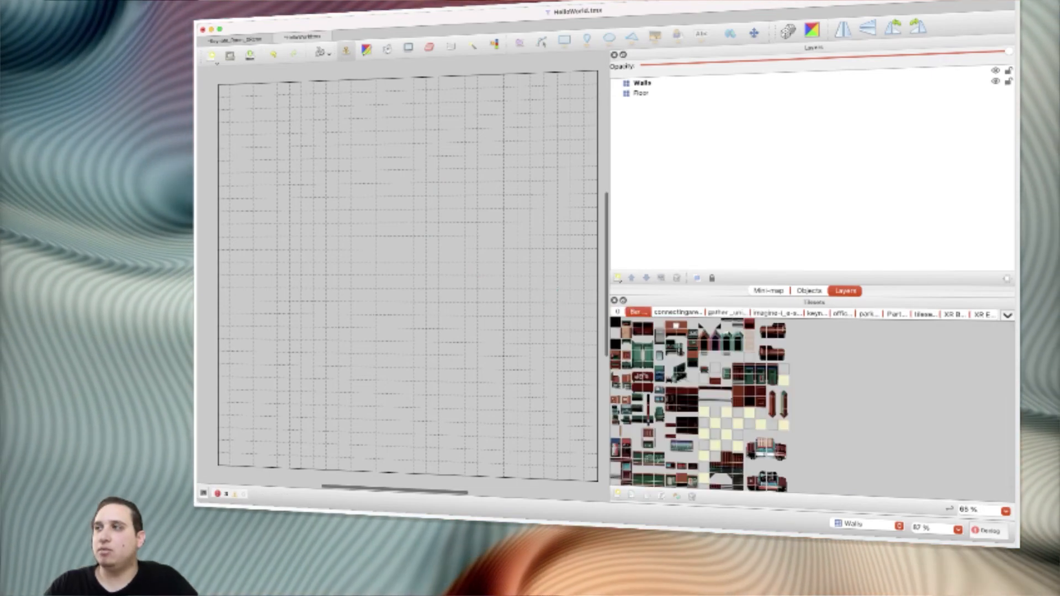
left_click(678, 312)
left_click(727, 313)
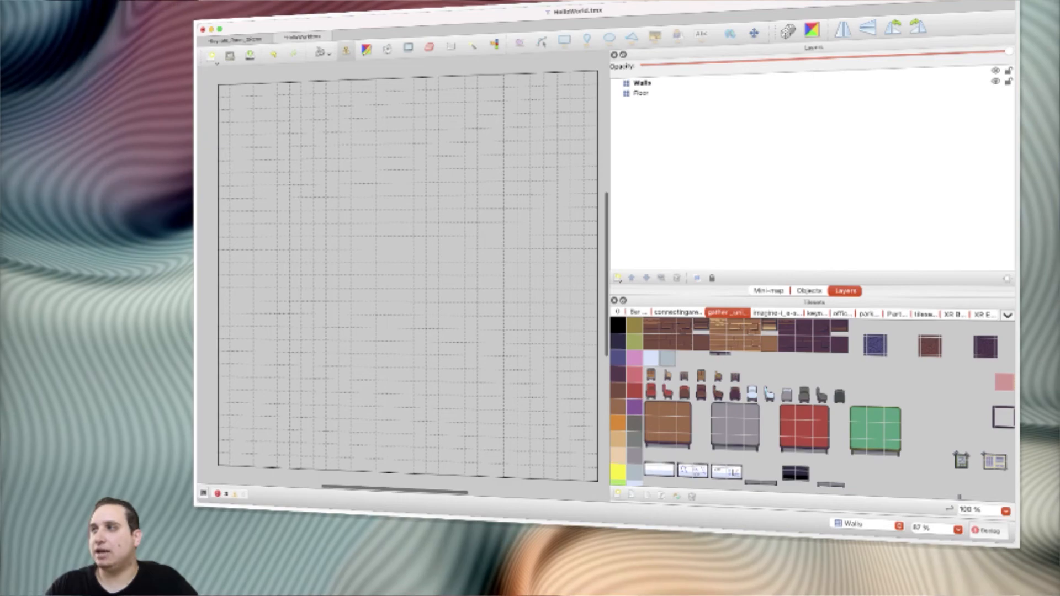
left_click(776, 313)
left_click(817, 313)
left_click(842, 313)
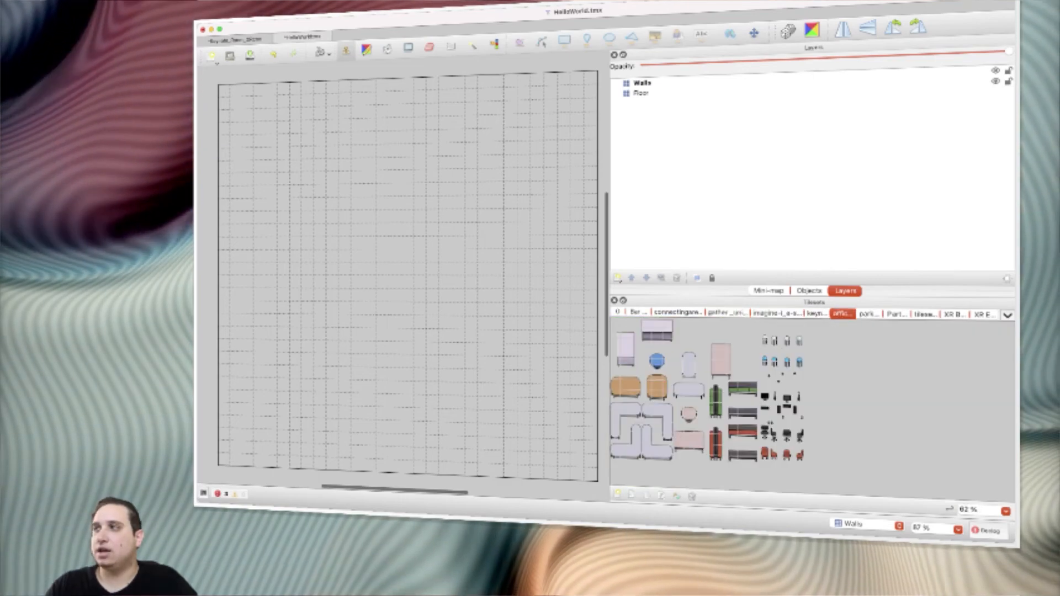
left_click(868, 314)
left_click(896, 313)
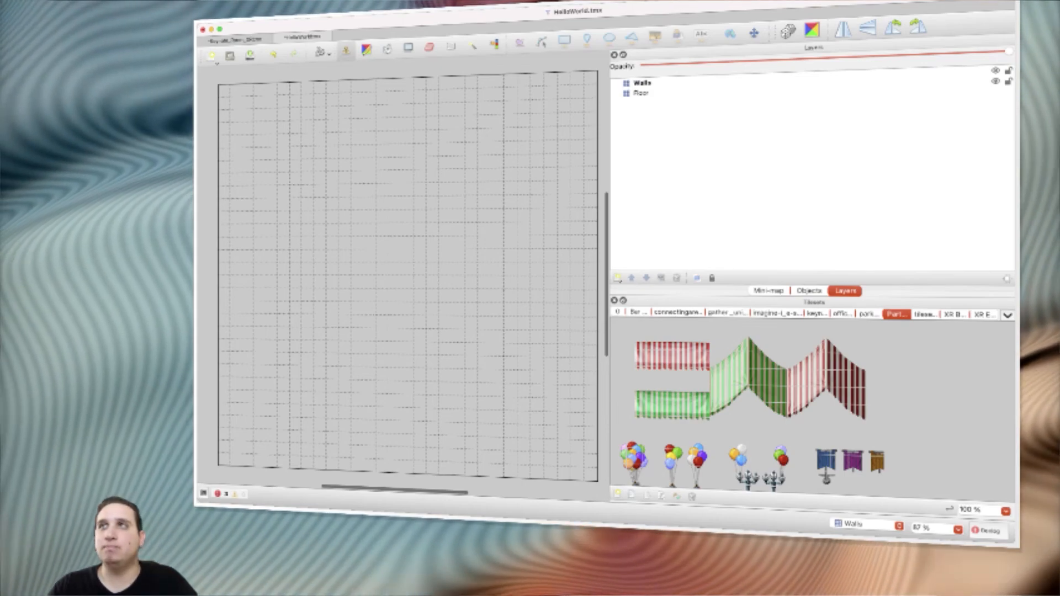
Step: Add the University Assets.tsx tileset to the map and open it in its own editor
key("super+Tab")
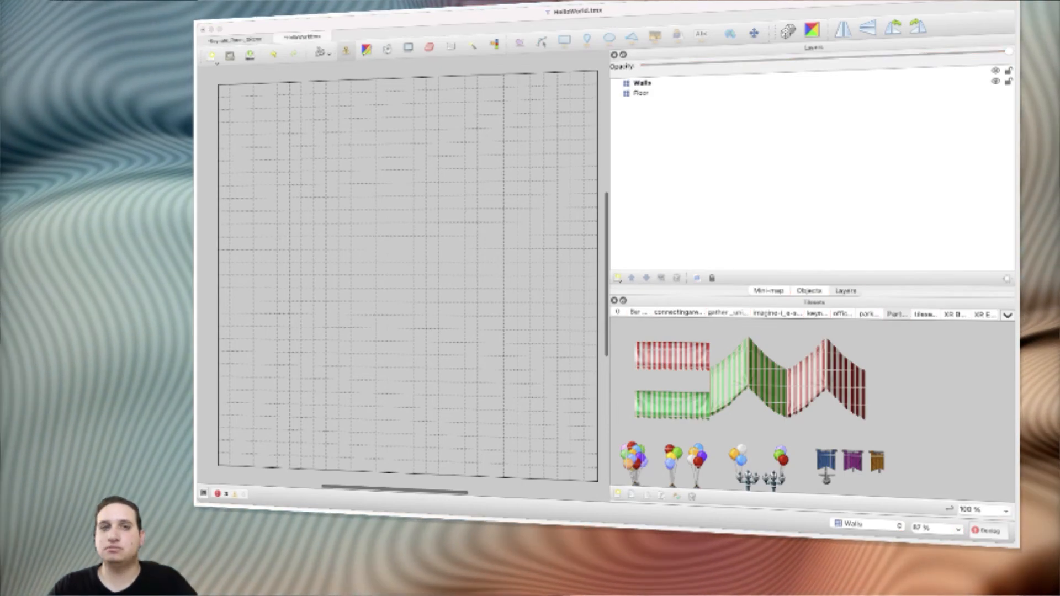
key("super+Tab")
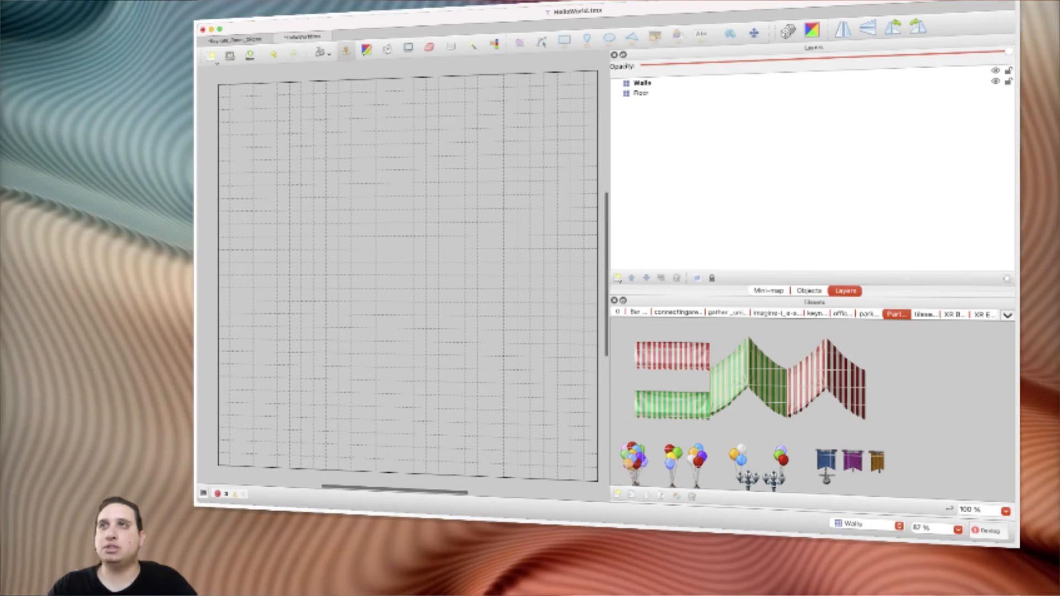
key("super+Tab")
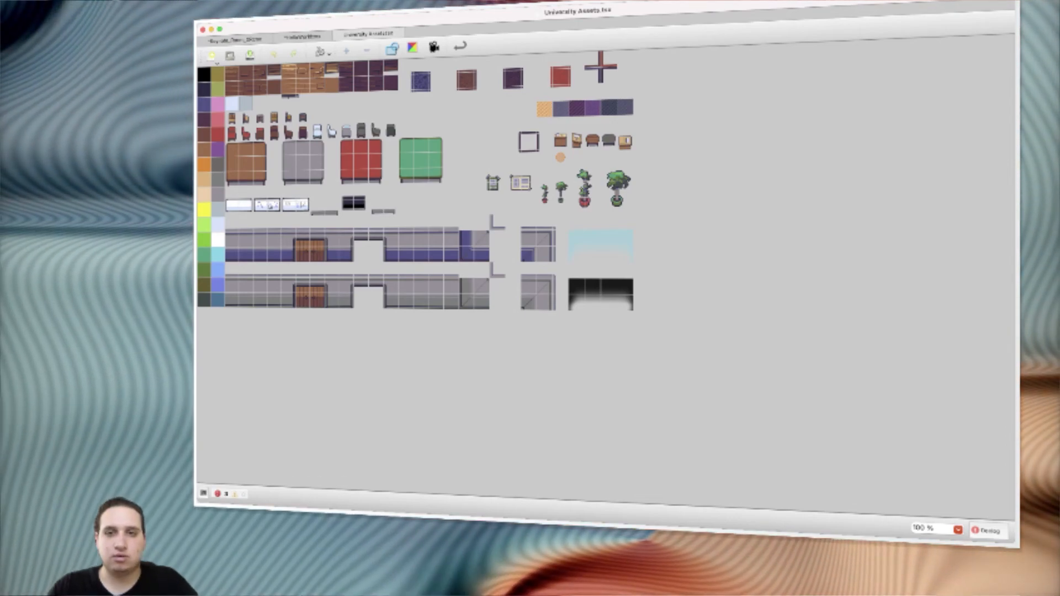
left_click(946, 8)
mouse_move(854, 47)
left_mouse_down()
mouse_move(489, 158)
mouse_move(599, 109)
mouse_move(616, 242)
left_mouse_up()
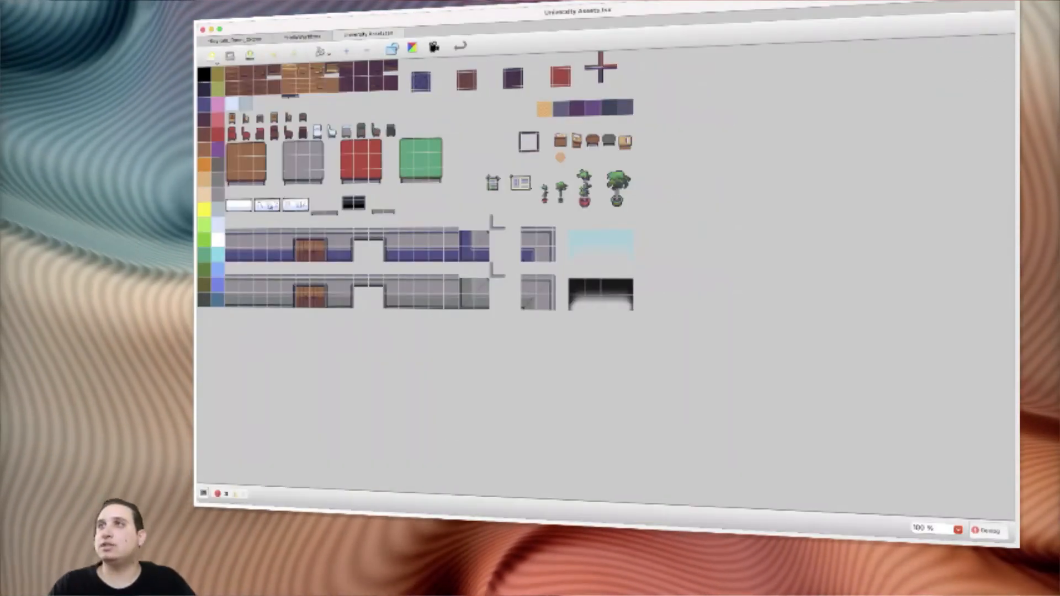
Step: Compare the University Assets.tsx tileset file with the HelloWorld.tmx map, finishing on the map
left_click(302, 37)
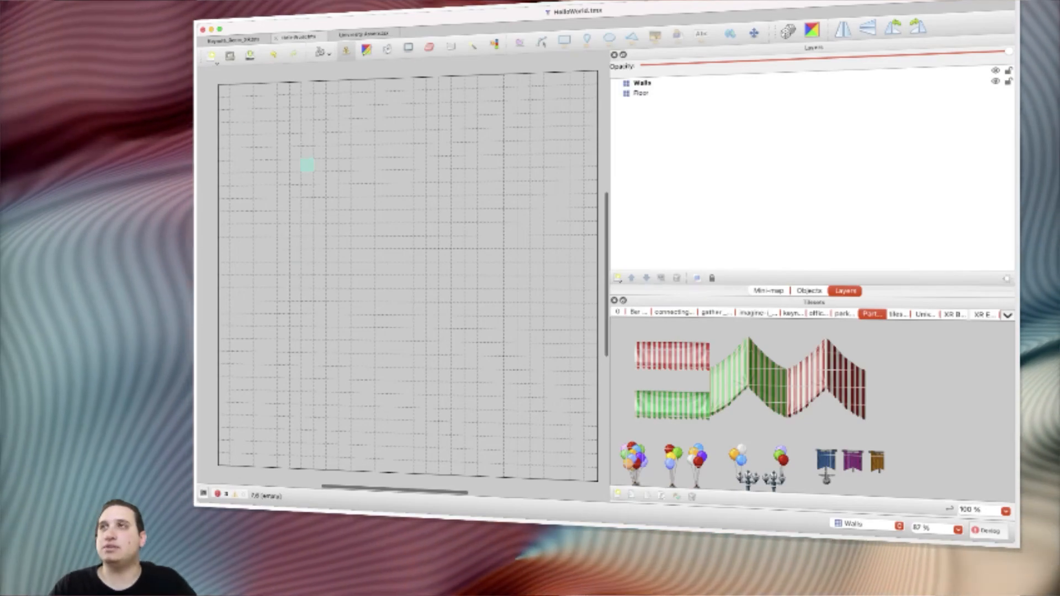
left_click(363, 34)
left_click(299, 37)
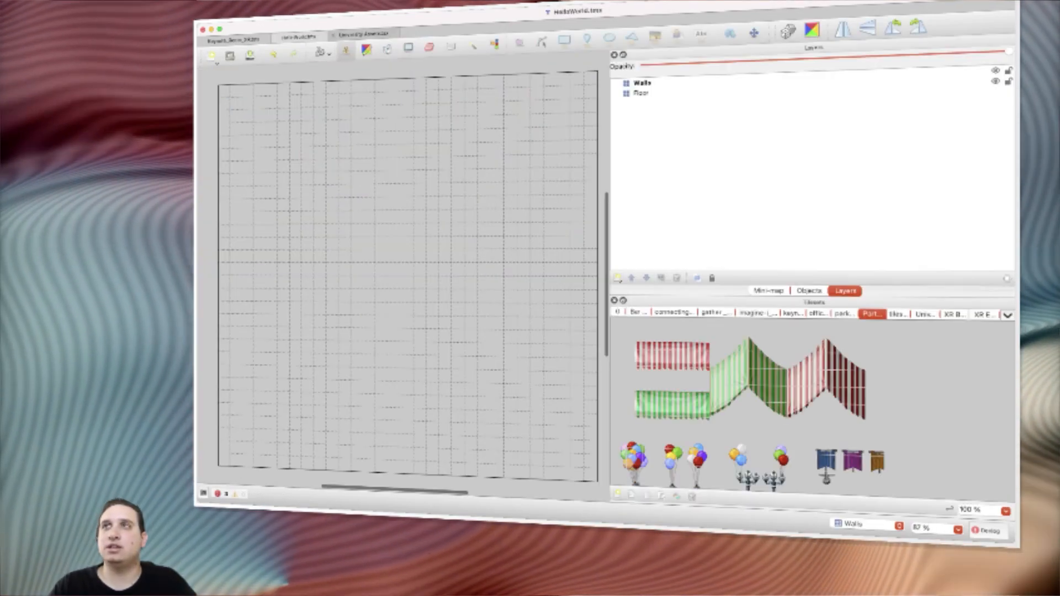
left_click(233, 39)
left_click(299, 37)
left_click(363, 34)
left_click(299, 37)
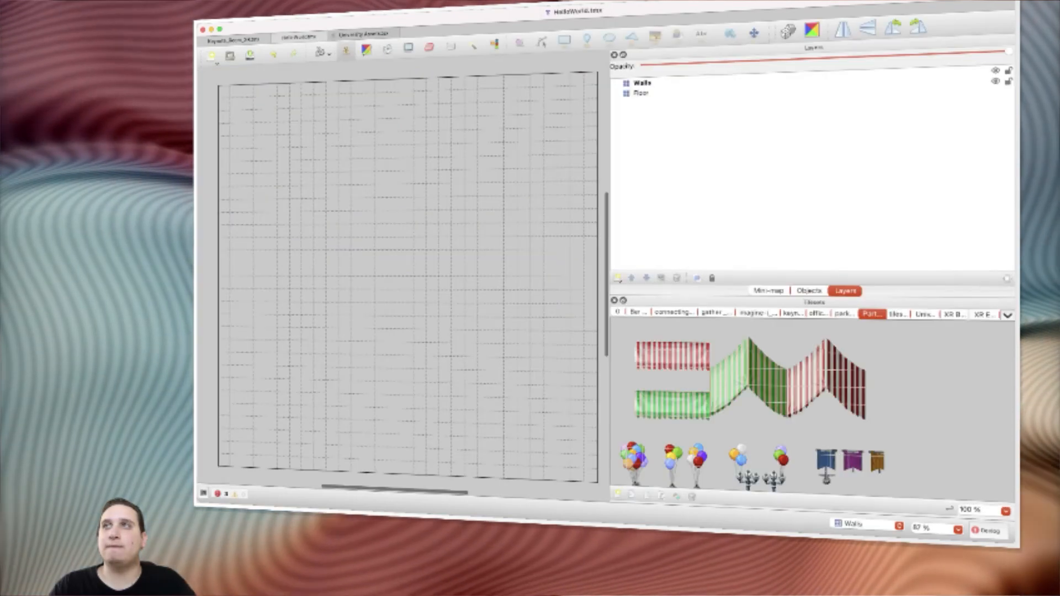
left_click(363, 34)
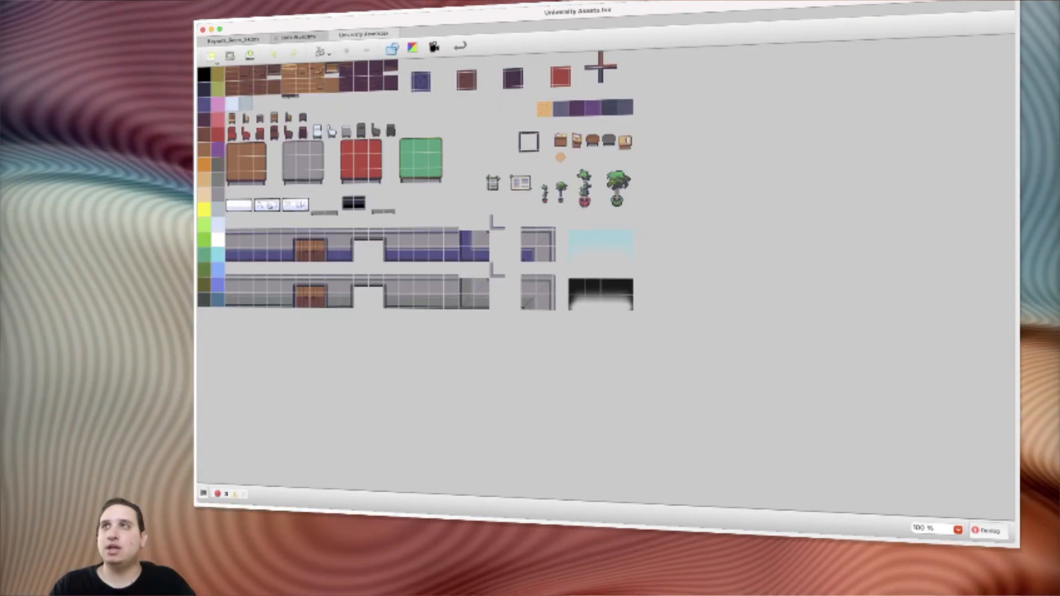
left_click(298, 37)
left_click(364, 34)
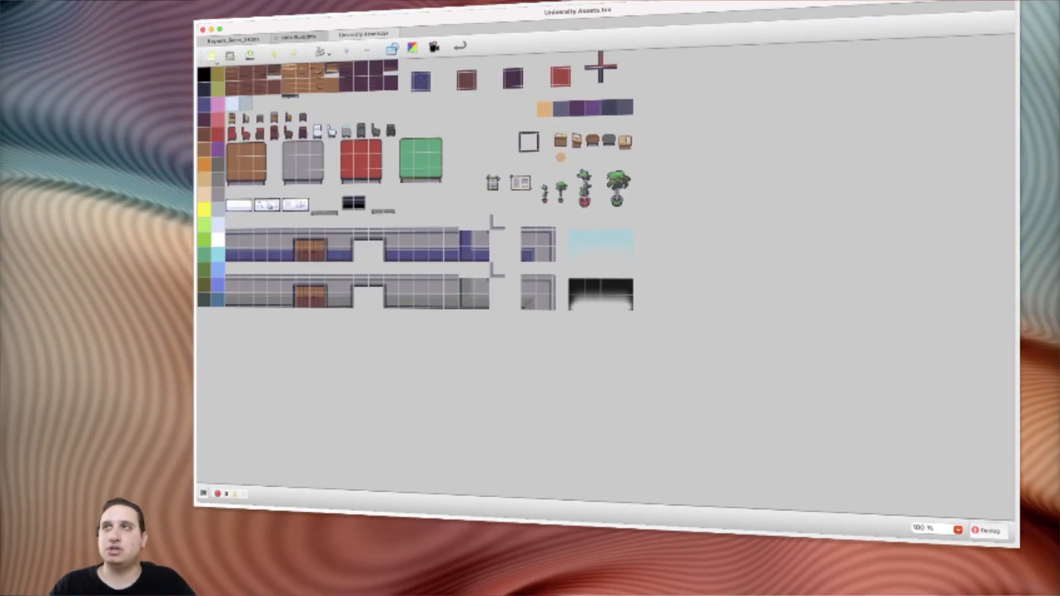
left_click(298, 37)
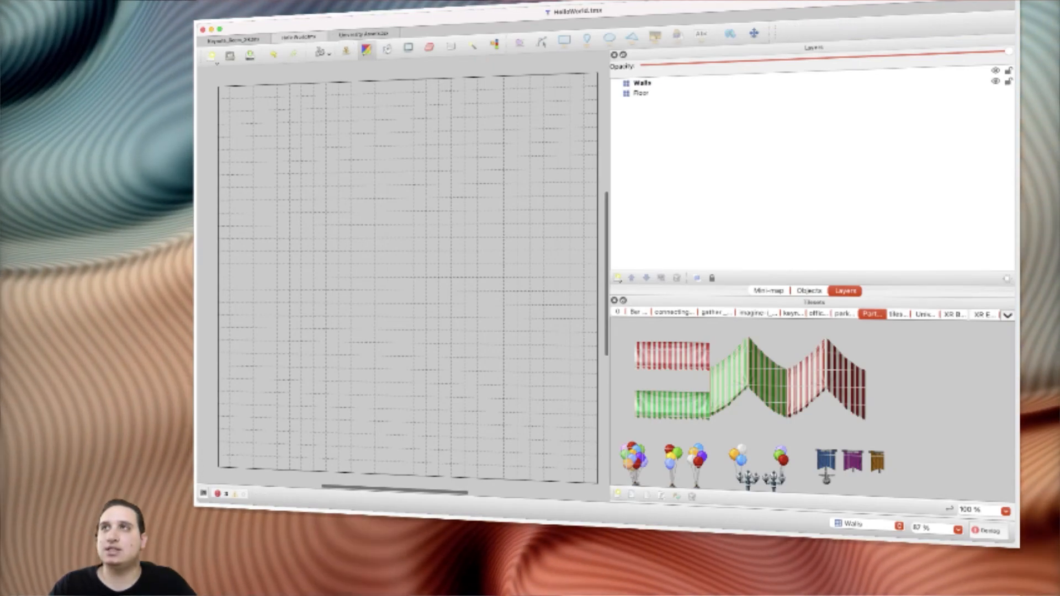
Step: Activate the Stamp Brush and show the University Assets tileset in an enlarged tileset area
left_click(346, 51)
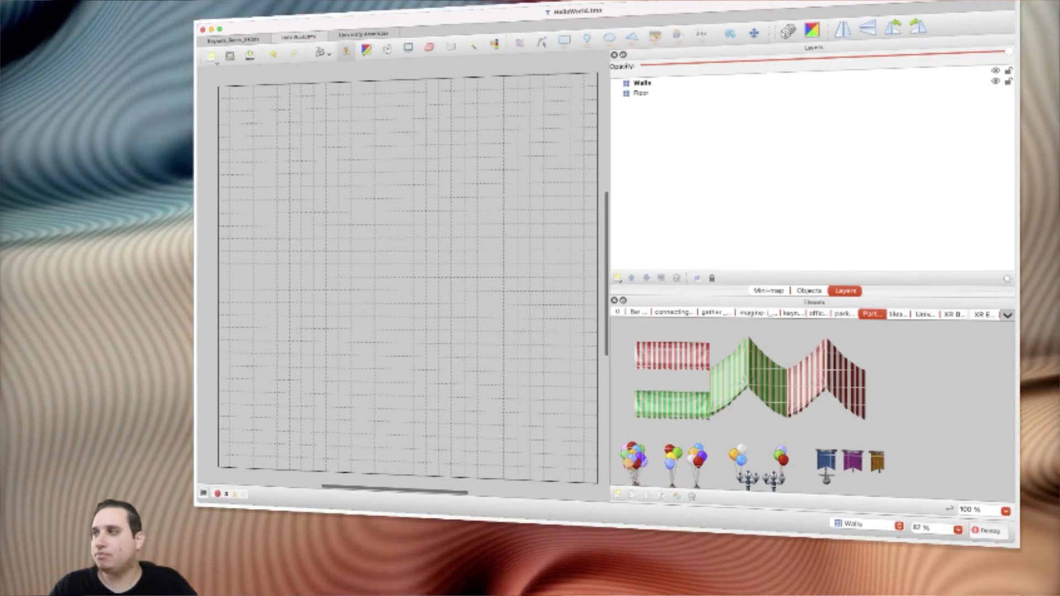
left_click(858, 362)
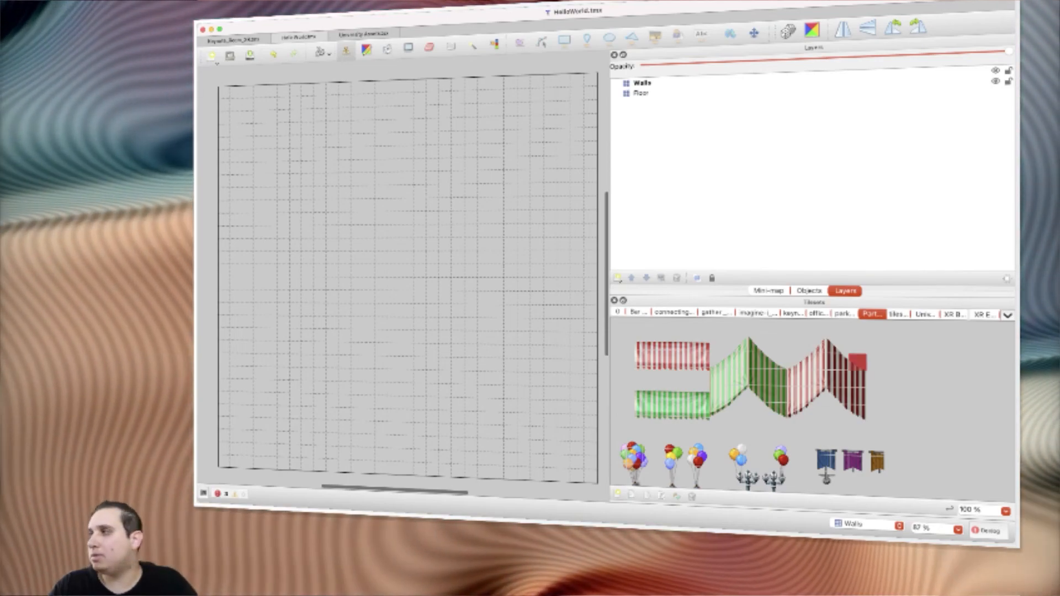
key("Escape")
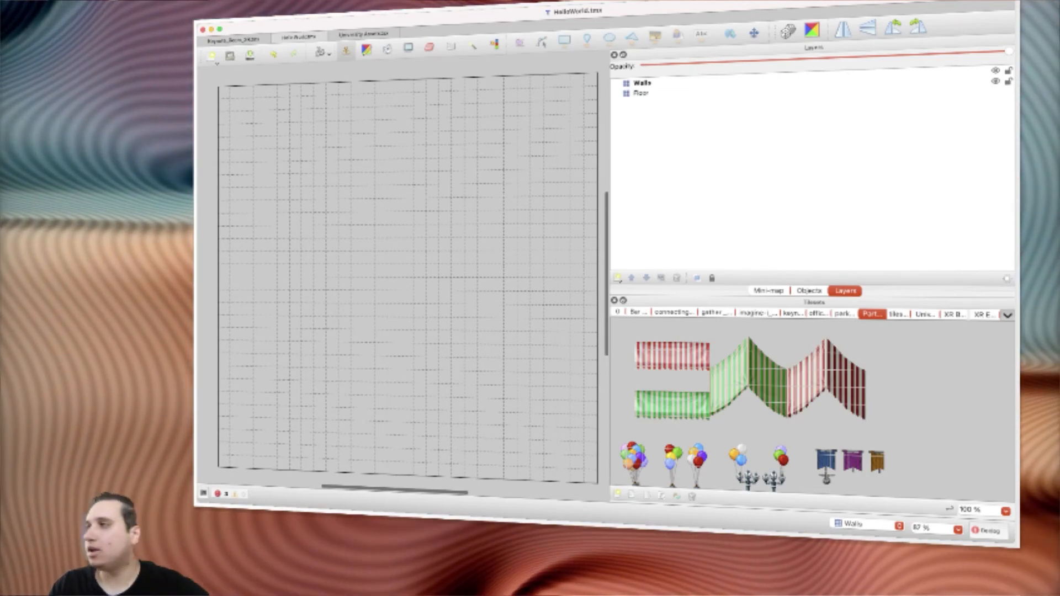
left_click(925, 314)
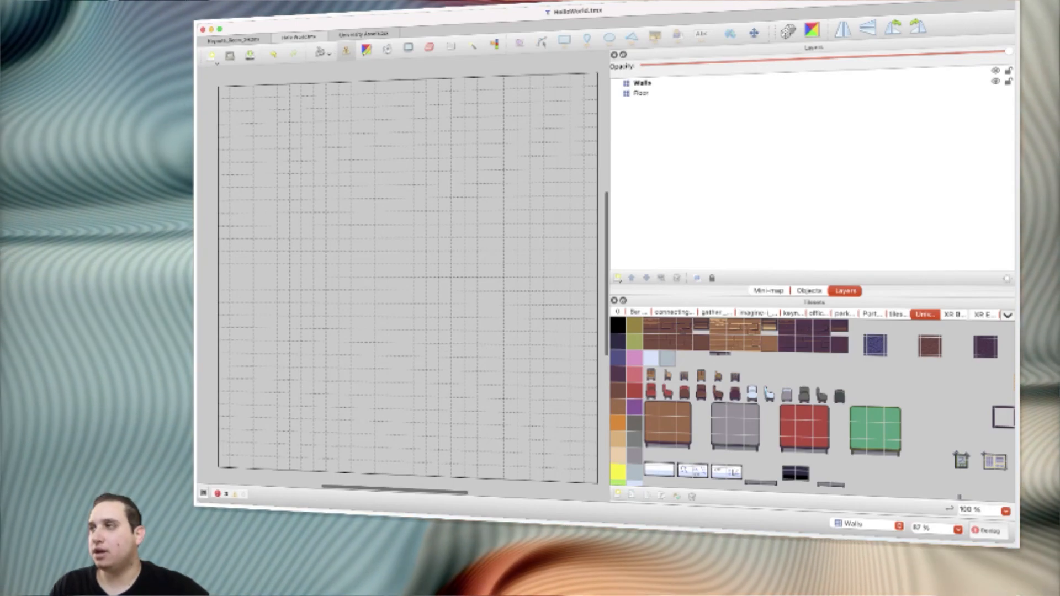
left_click_drag(814, 297, 815, 152)
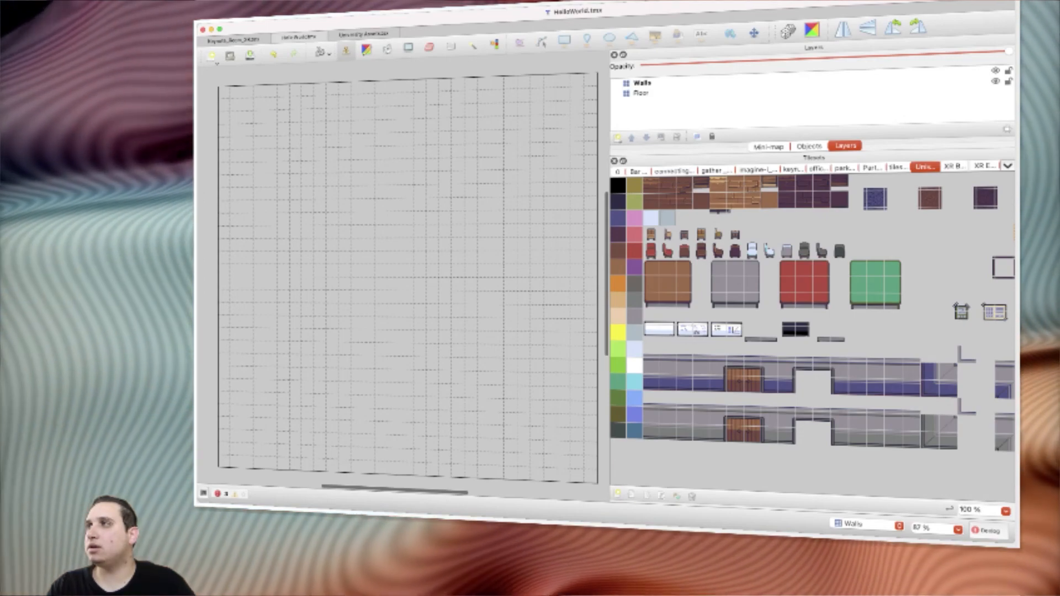
left_click_drag(814, 152, 815, 196)
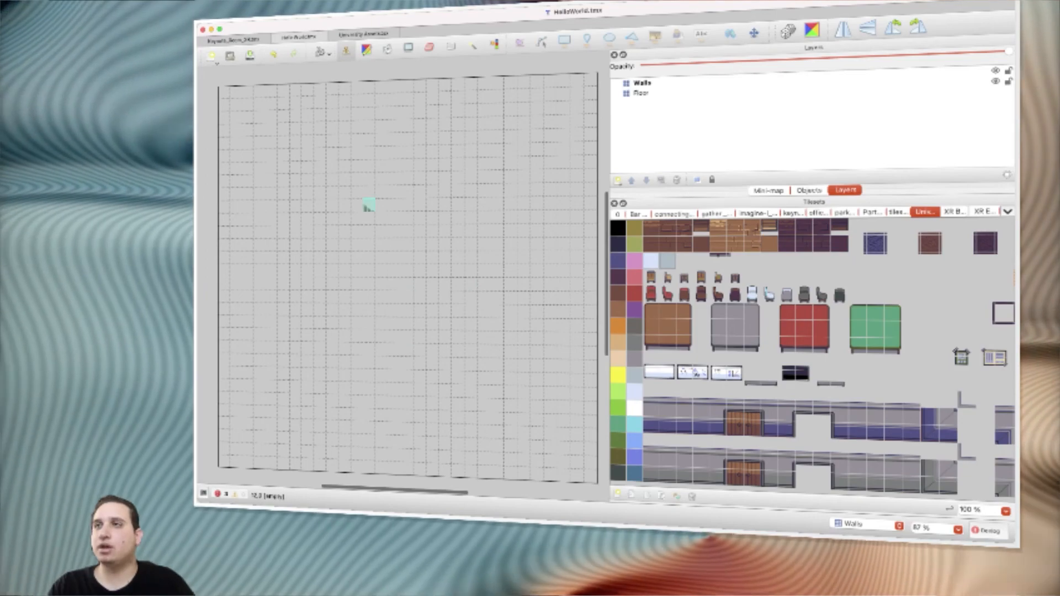
scroll(369, 207, "down", 3)
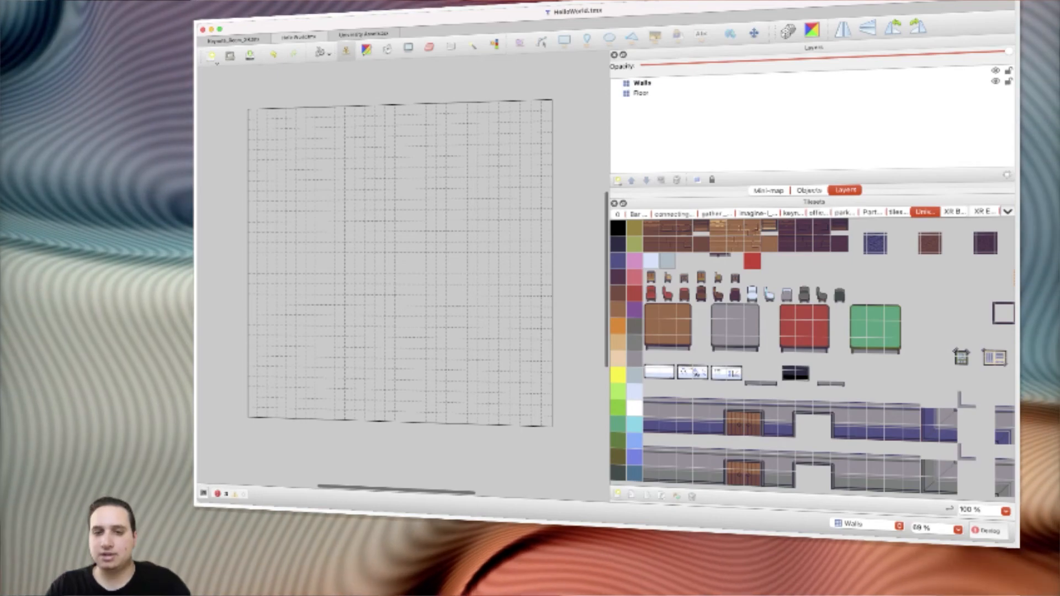
Step: Try selecting different stamps from the University Assets tileset: single wood floor tiles, the whole grey table and a whiteboard
left_click(685, 260)
left_click(669, 244)
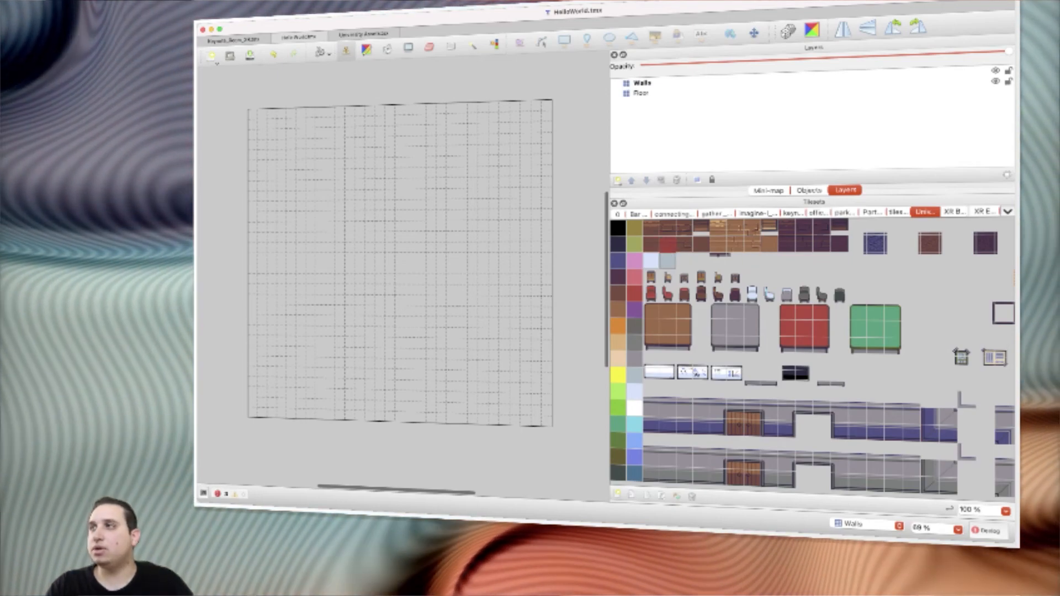
left_click(668, 228)
left_click(685, 244)
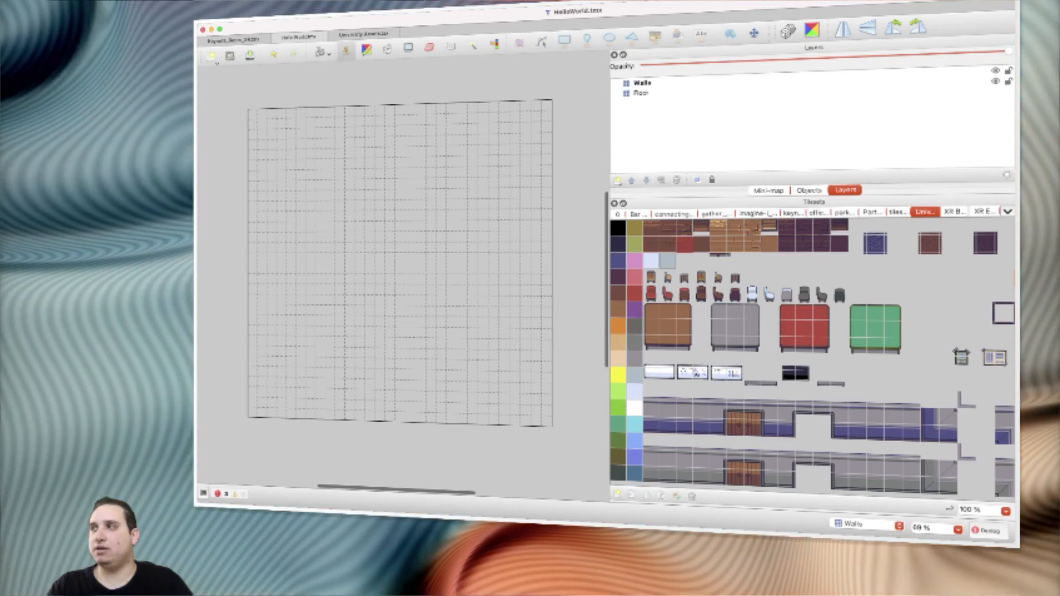
left_click(735, 245)
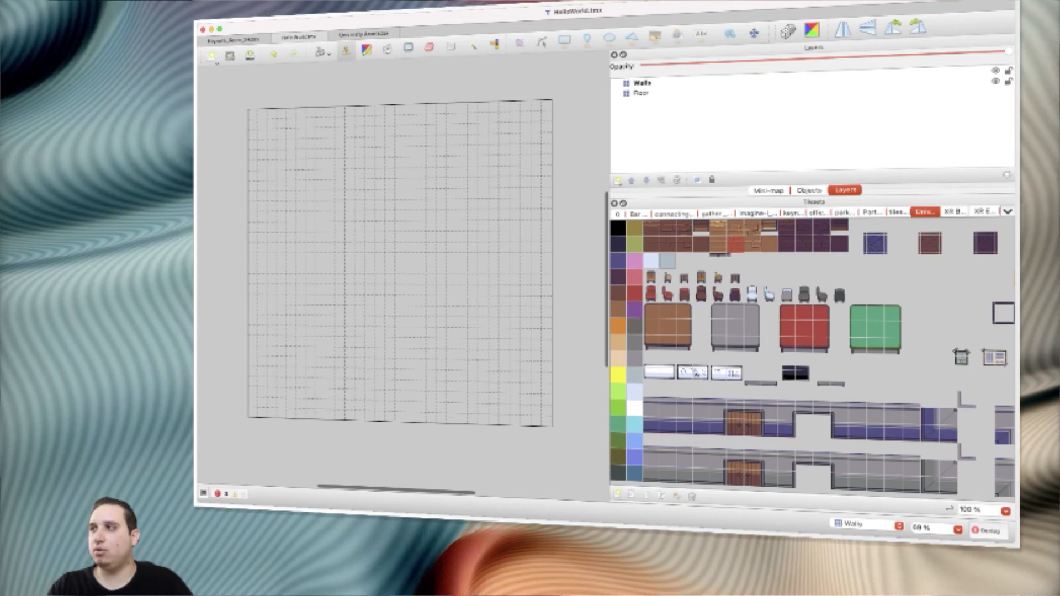
left_click_drag(719, 312, 752, 344)
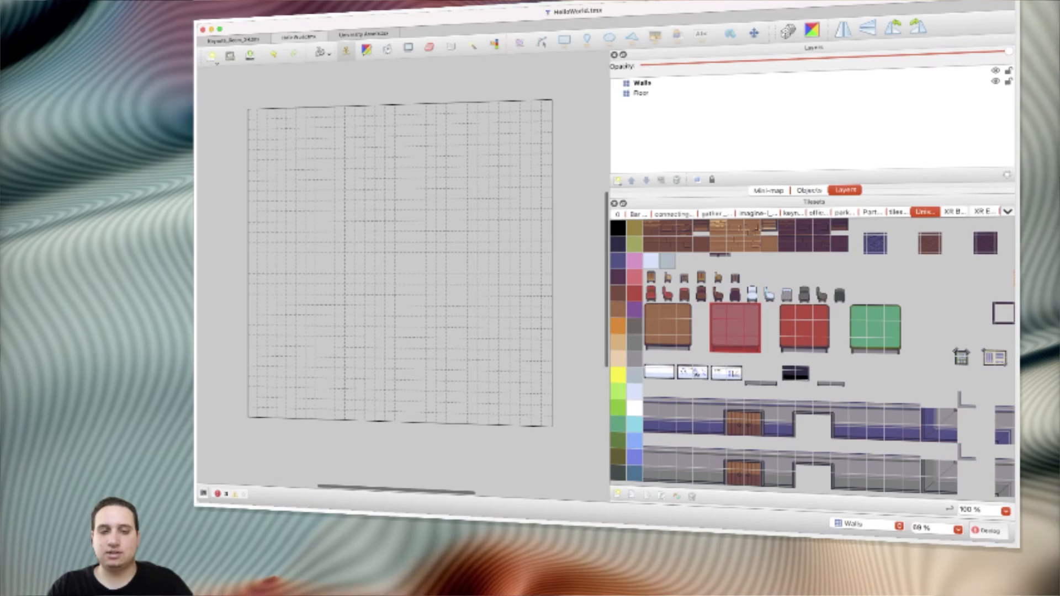
mouse_move(719, 378)
left_mouse_down()
mouse_move(752, 377)
mouse_move(735, 378)
left_mouse_up()
left_click(735, 377)
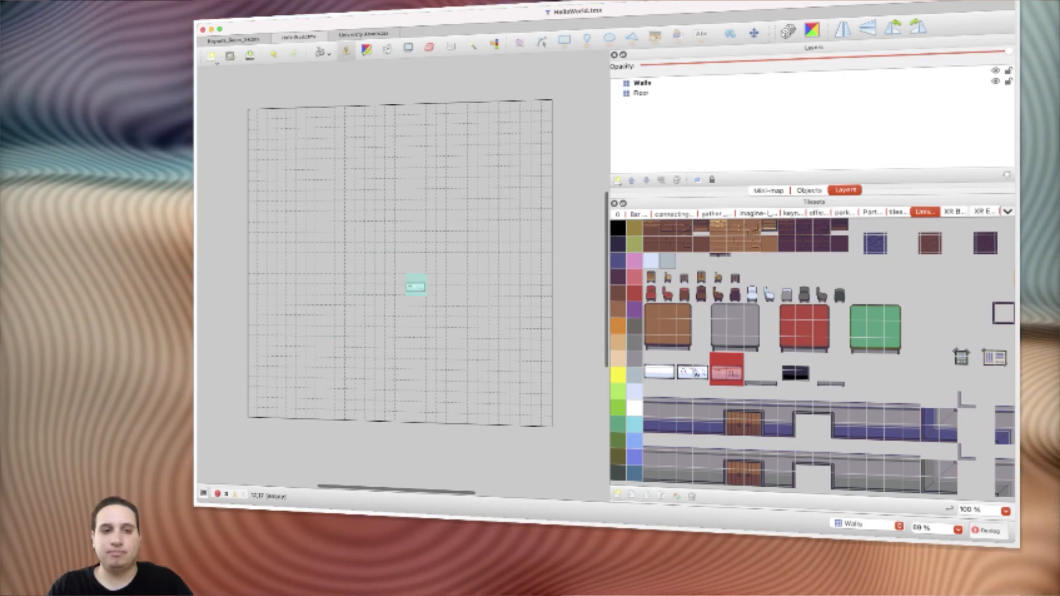
left_click(787, 278)
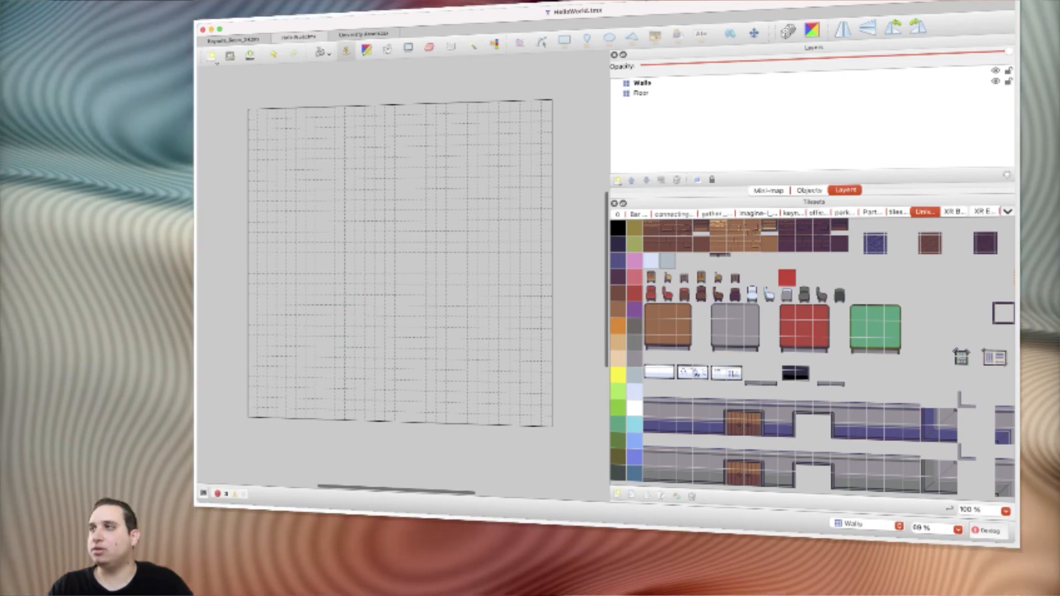
Step: Stamp five single dark brown wood tiles at scattered spots on the map's Walls layer
left_click(685, 244)
left_click(350, 227)
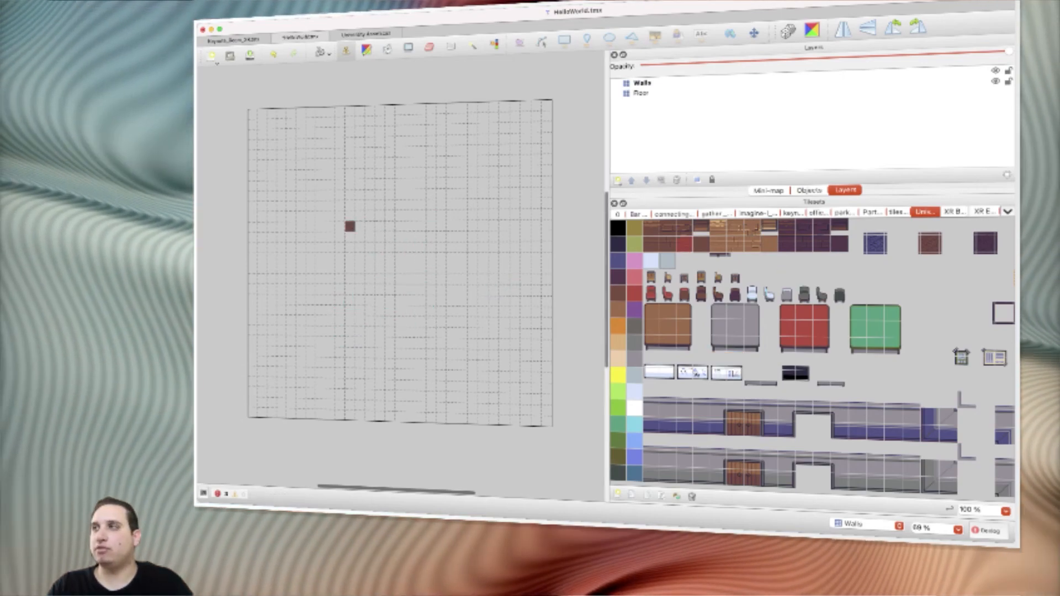
left_click(685, 227)
left_click(420, 332)
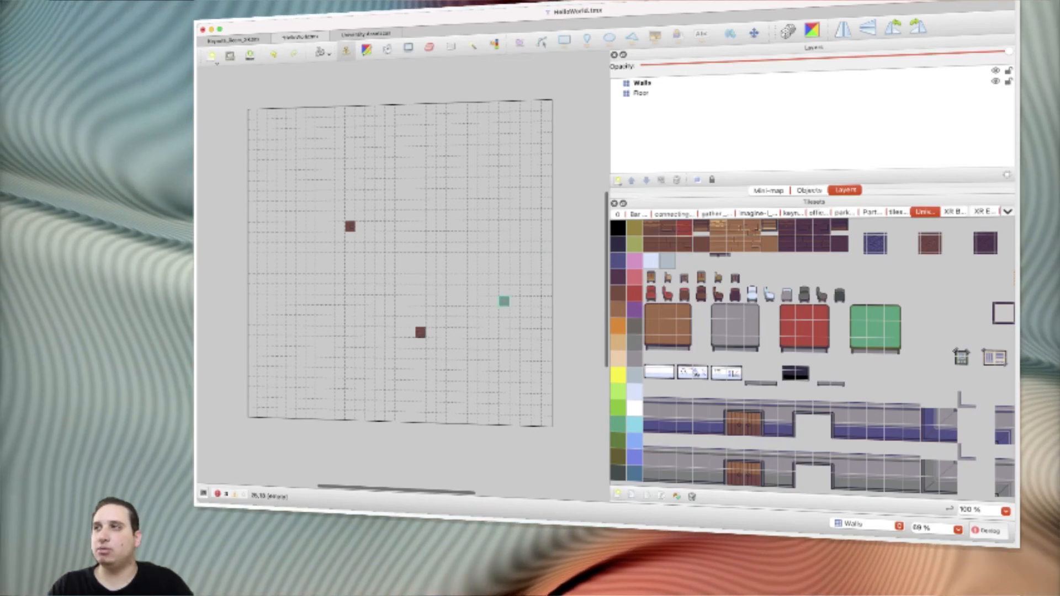
left_click(494, 204)
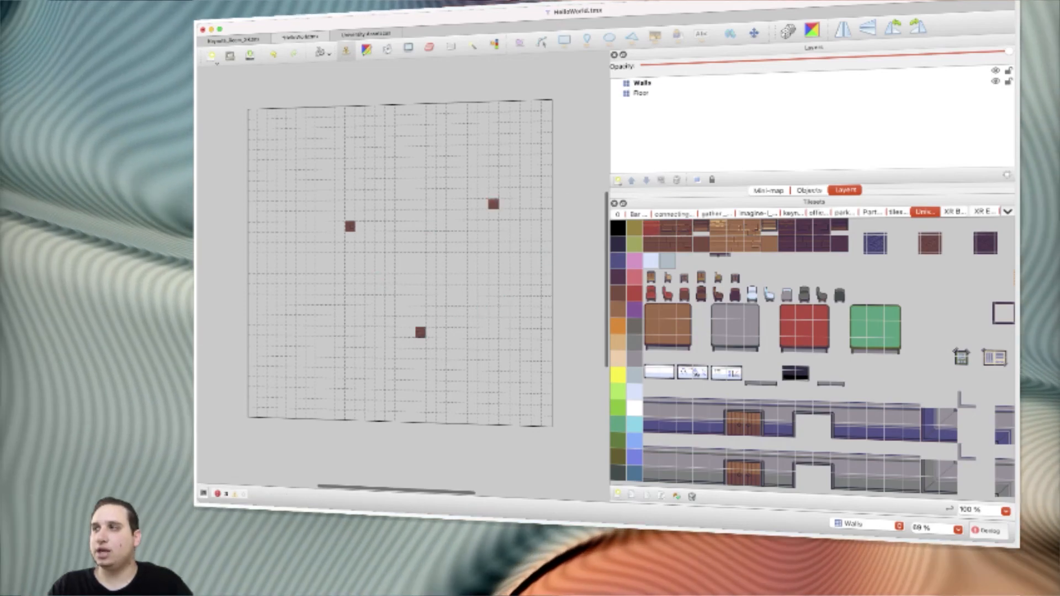
left_click(310, 310)
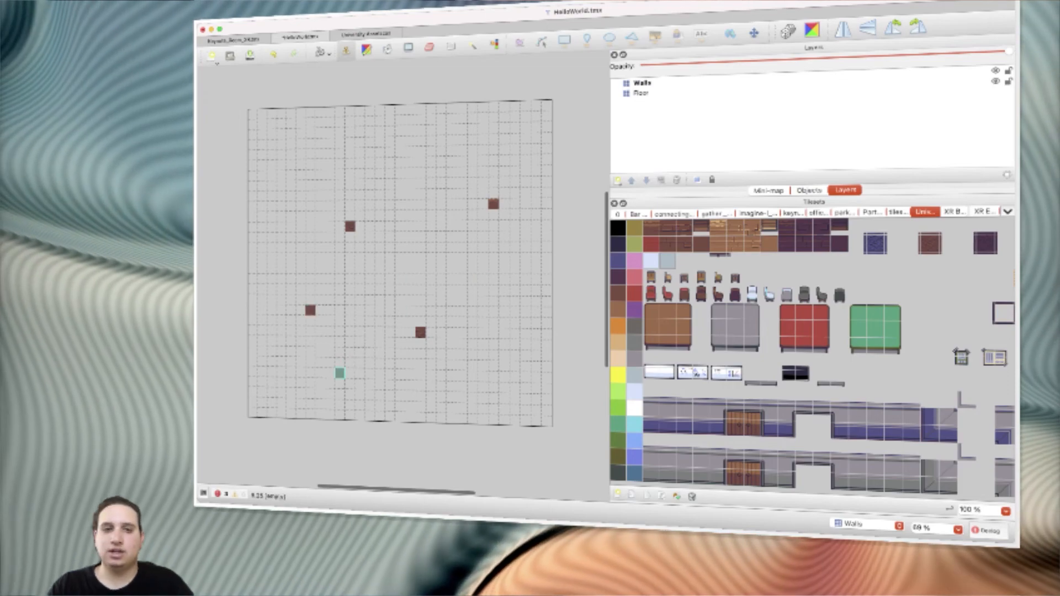
left_click(340, 373)
scroll(376, 209, "up", 5, "ctrl")
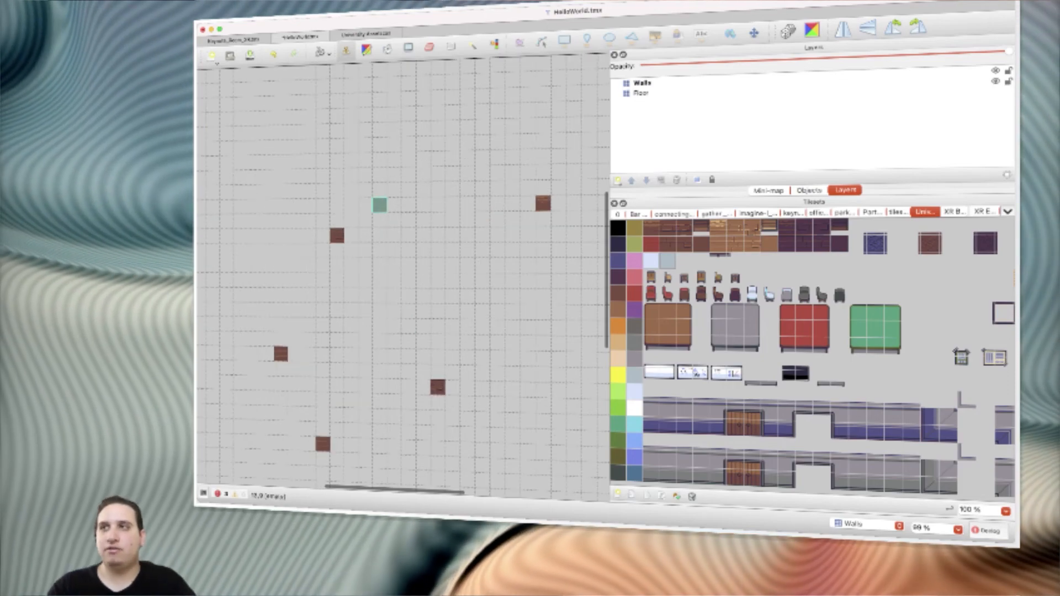
scroll(379, 210, "up", 2, "ctrl")
scroll(369, 222, "up", 4, "ctrl")
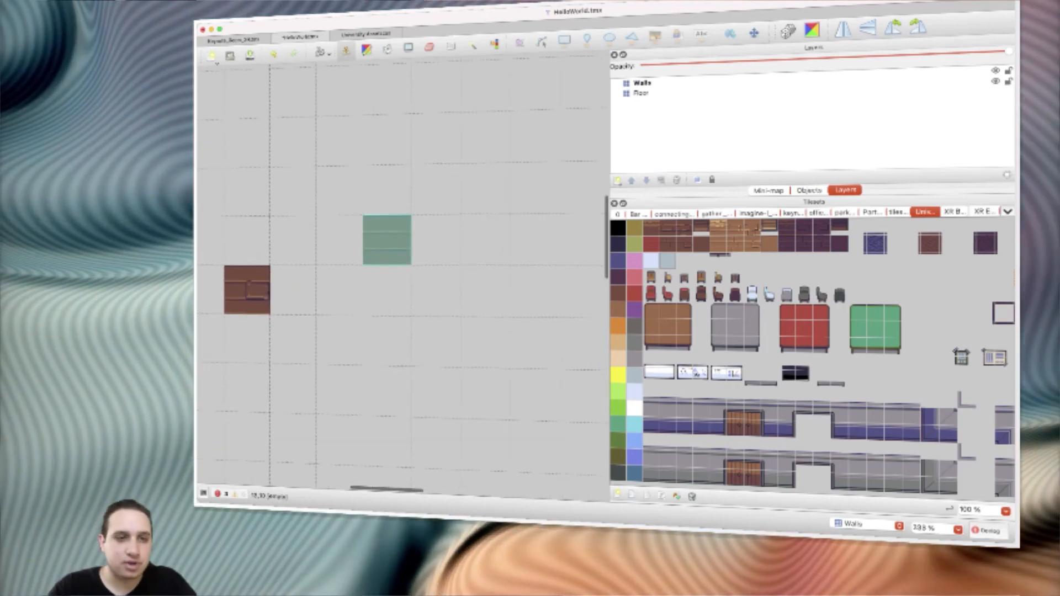
scroll(369, 222, "down", 4, "ctrl")
scroll(378, 232, "down", 5, "ctrl")
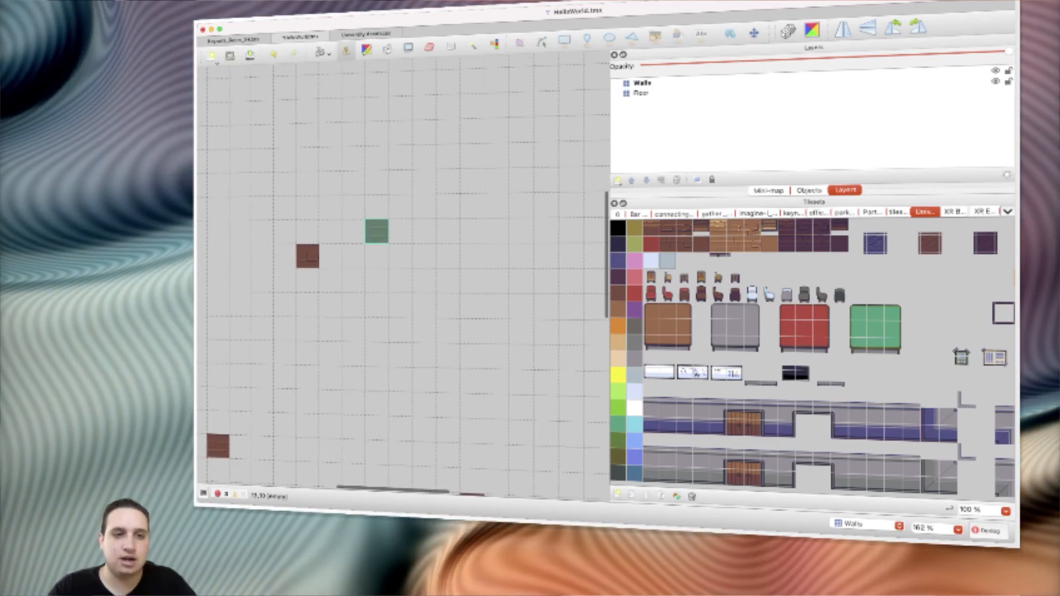
scroll(371, 226, "up", 1, "ctrl")
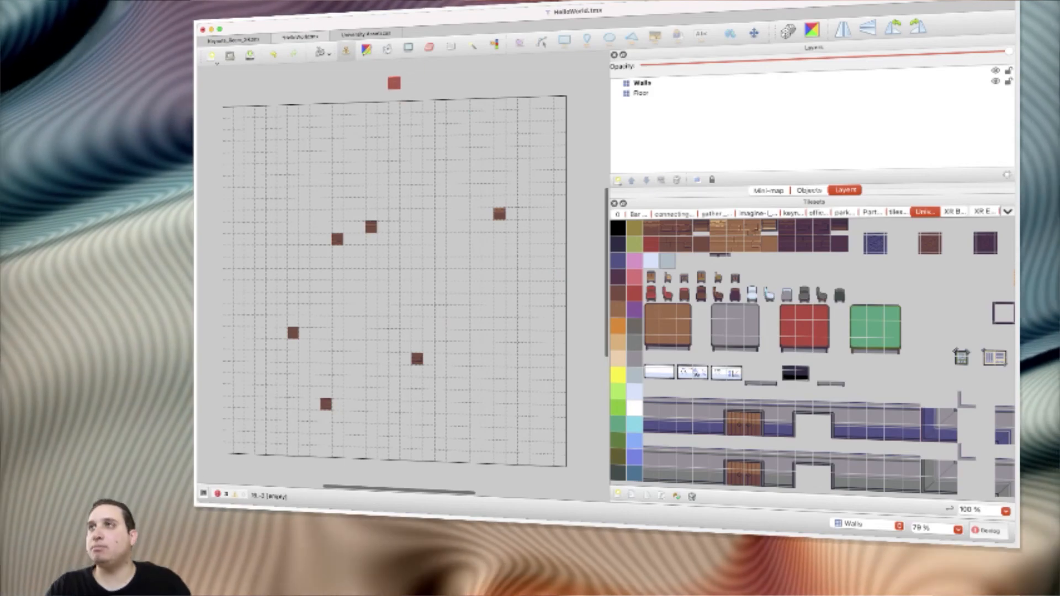
Step: Try painting a freehand patch of dark brown wood tiles on the Walls layer with the Stamp Brush, and undo it
key("f")
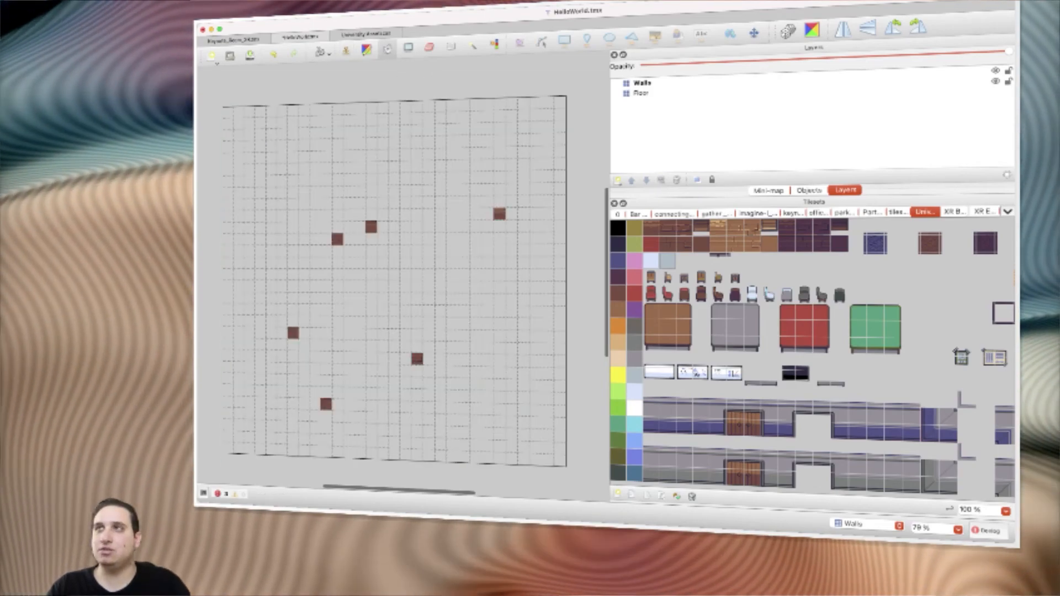
key("b")
scroll(393, 236, "down", 1)
mouse_move(359, 243)
left_mouse_down()
mouse_move(359, 267)
mouse_move(407, 244)
mouse_move(259, 260)
mouse_move(279, 291)
mouse_move(372, 290)
left_mouse_up()
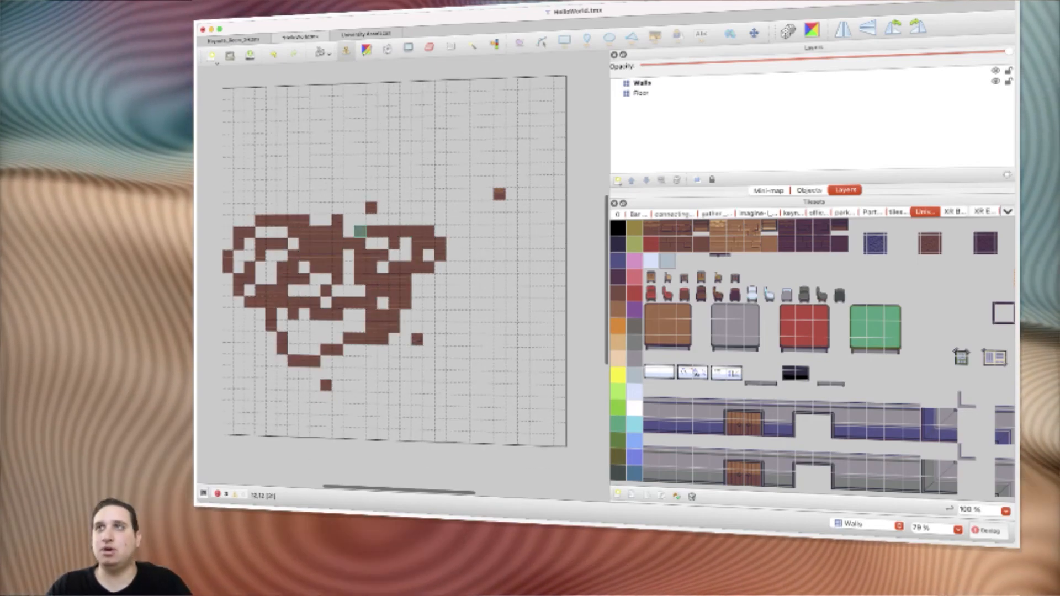
key("super+z")
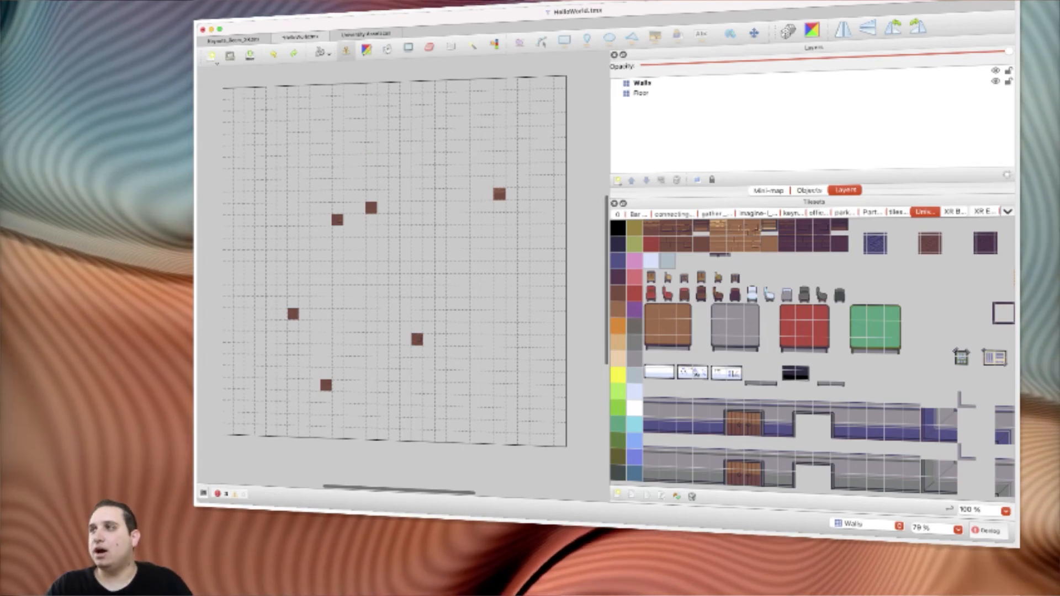
Step: Fill the Walls layer's empty area with the dark brown wood tile using Bucket Fill, after trying a blank tile
left_click(685, 261)
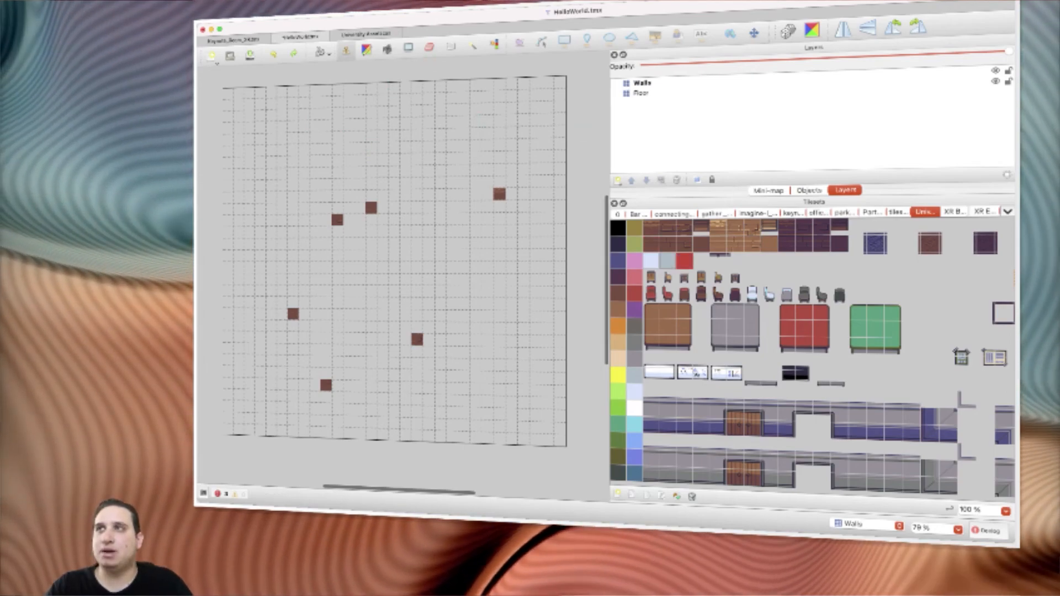
key("f")
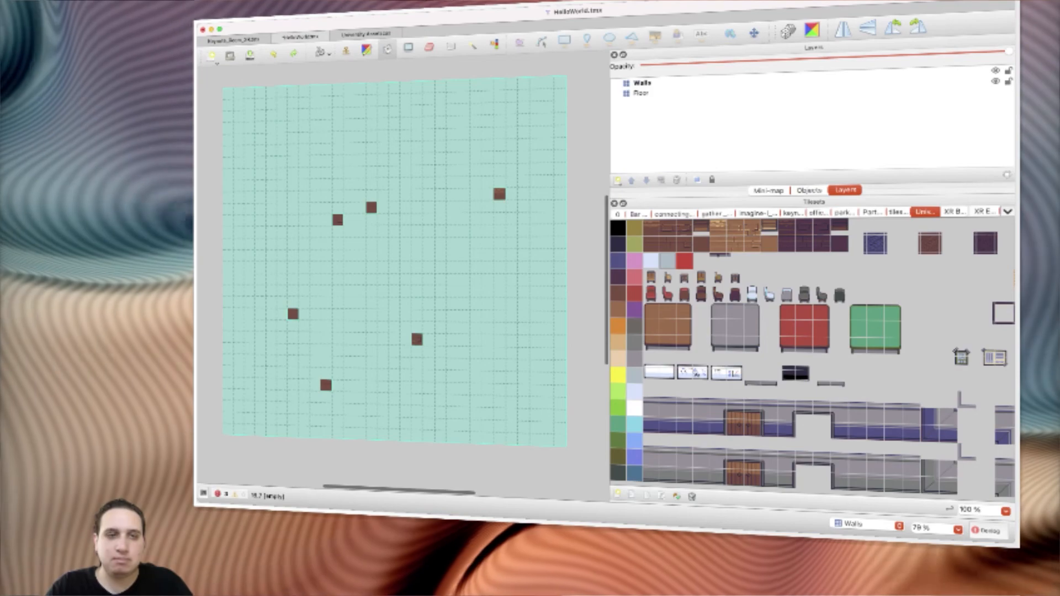
left_click(431, 171)
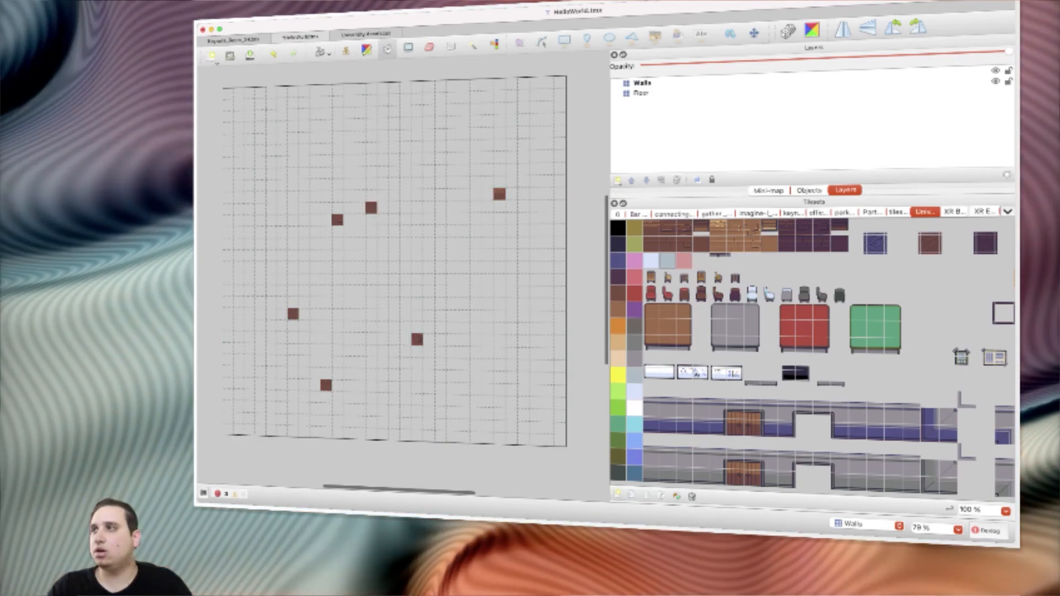
left_click(752, 261)
left_click(685, 245)
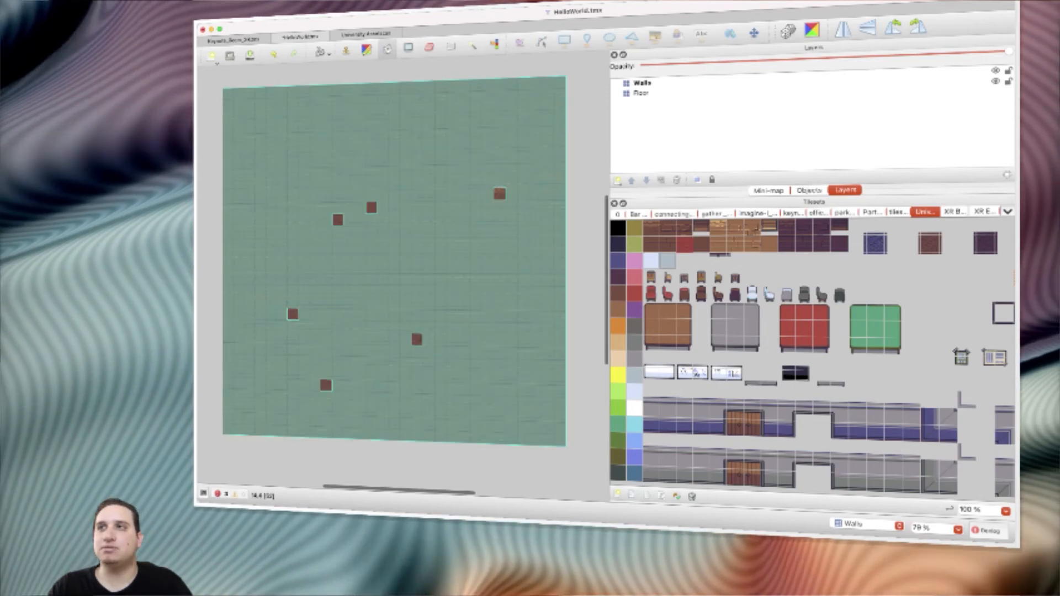
left_click(499, 193)
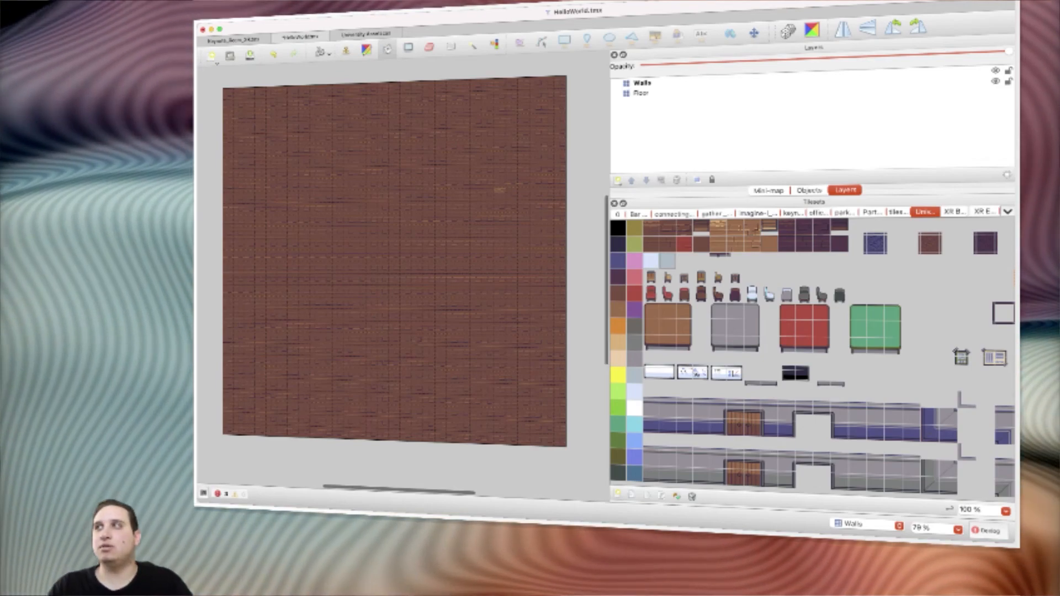
Step: Delete the Walls layer and bucket-fill the entire Floor layer with the dark brown wood tile
left_click(642, 82)
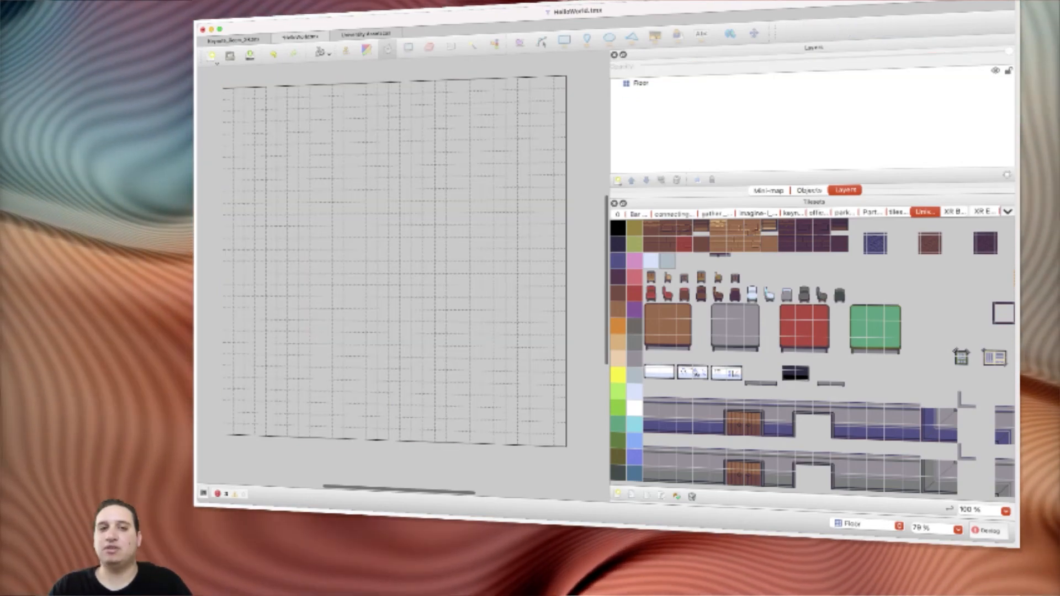
left_click(641, 82)
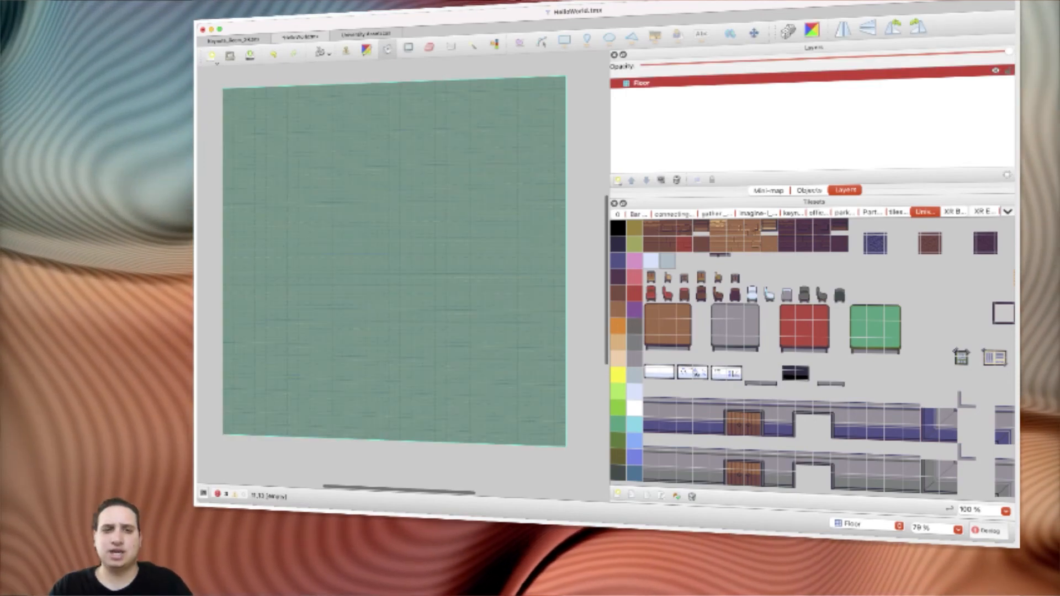
left_click(352, 244)
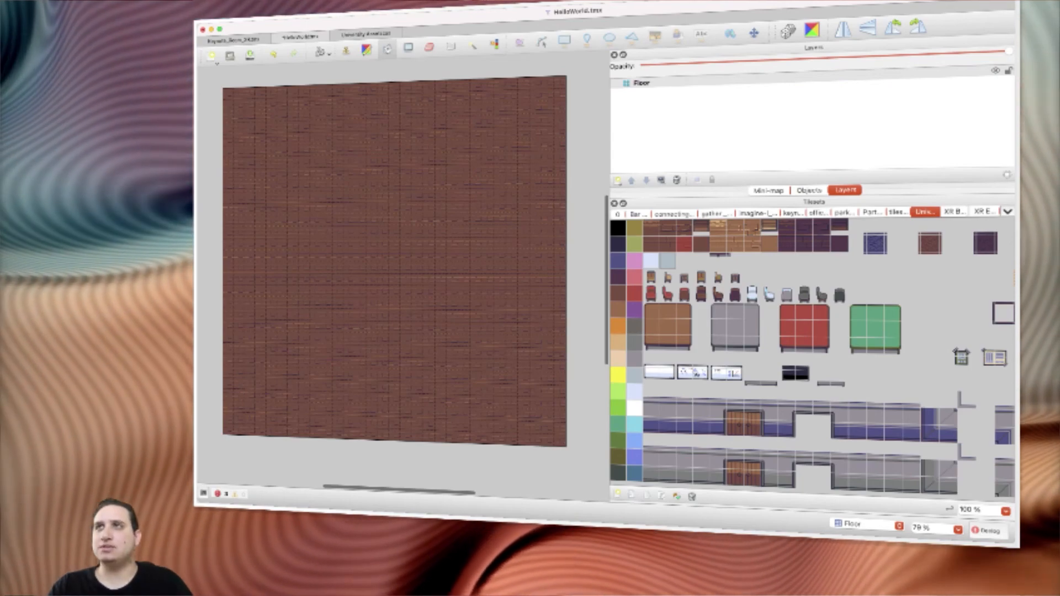
Step: Examine the brown wood floor pattern up close and as a whole, including an undo and redo of the fill
scroll(411, 182, "up", 5)
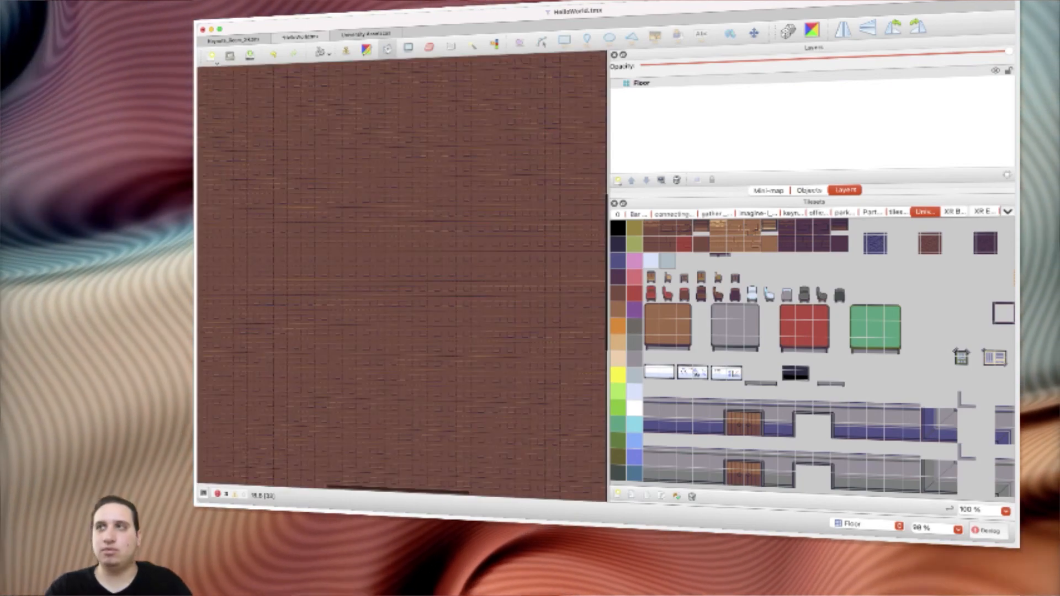
scroll(403, 276, "down", 1)
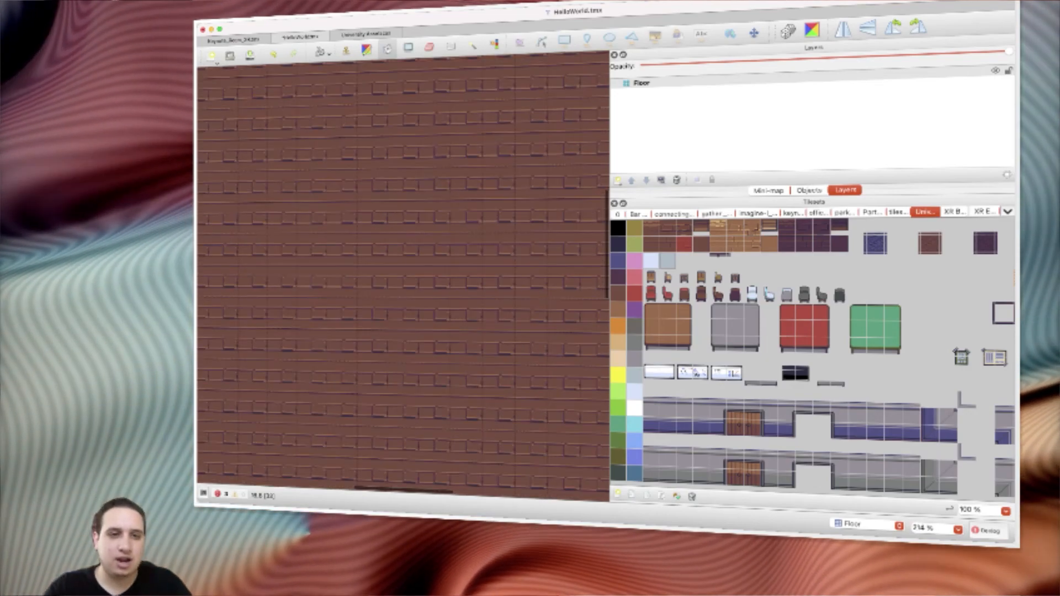
scroll(404, 276, "down", 2)
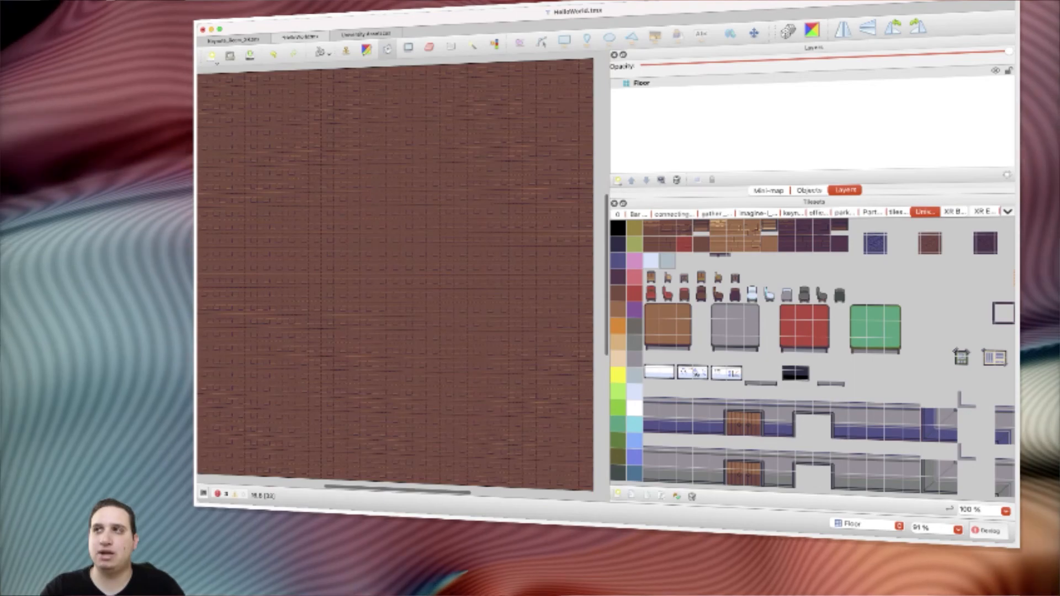
scroll(403, 276, "down", 3)
scroll(403, 276, "up", 5)
scroll(403, 276, "down", 4)
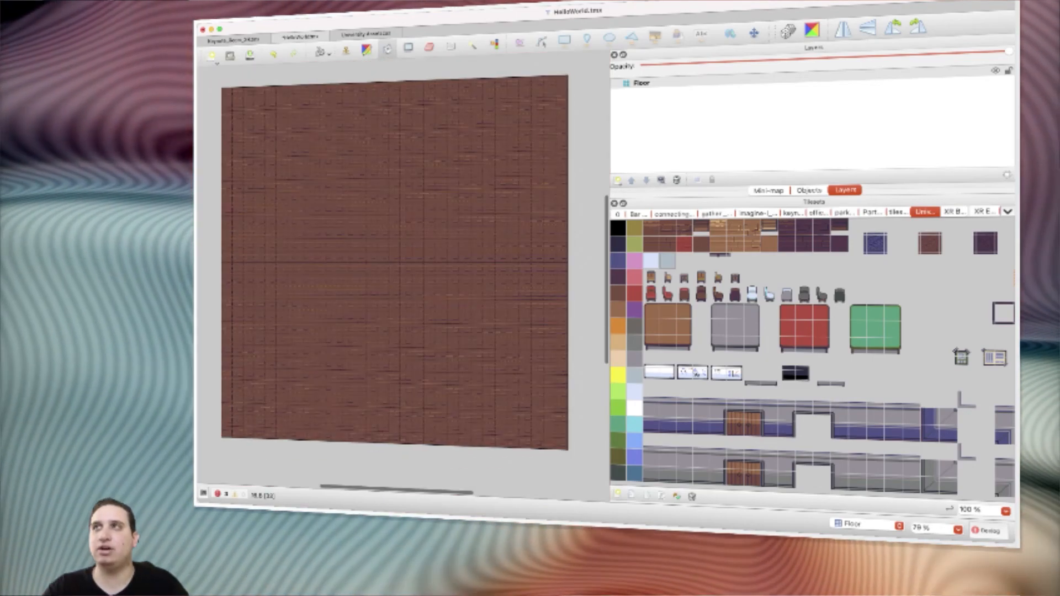
scroll(395, 262, "down", 1)
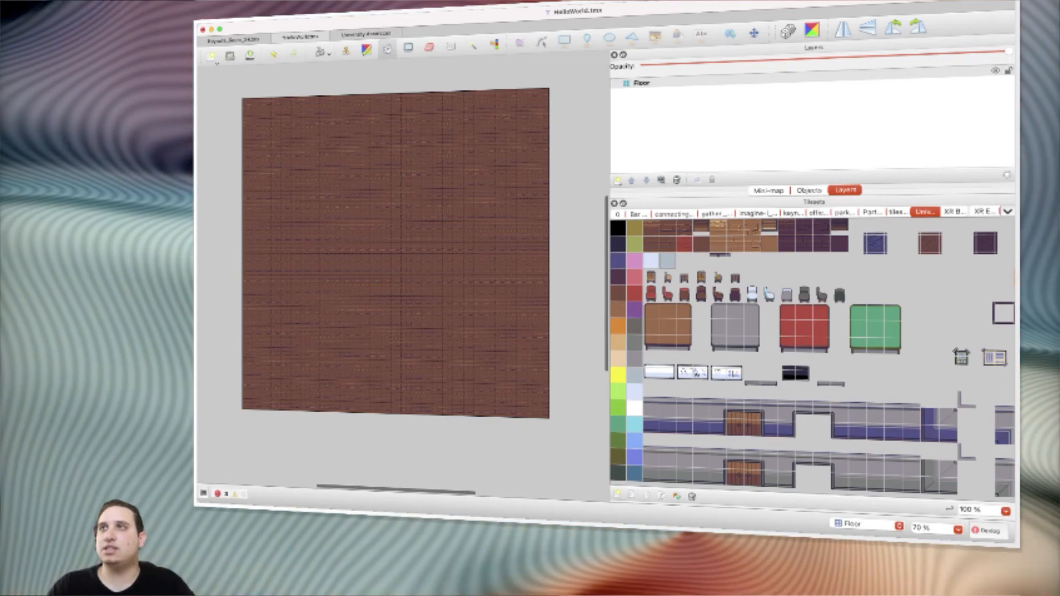
key("super+z")
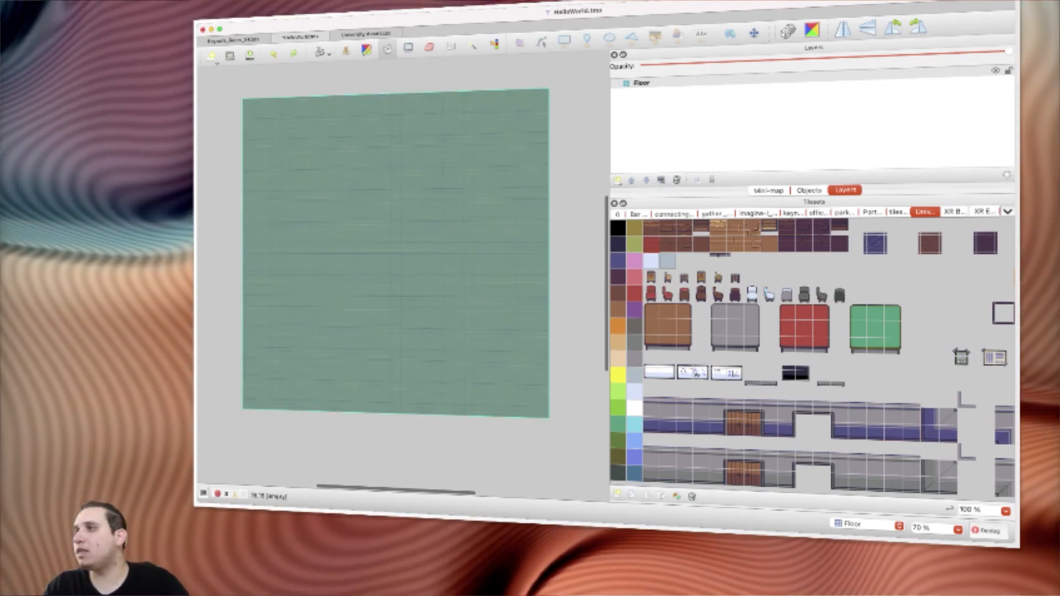
key("super+shift+z")
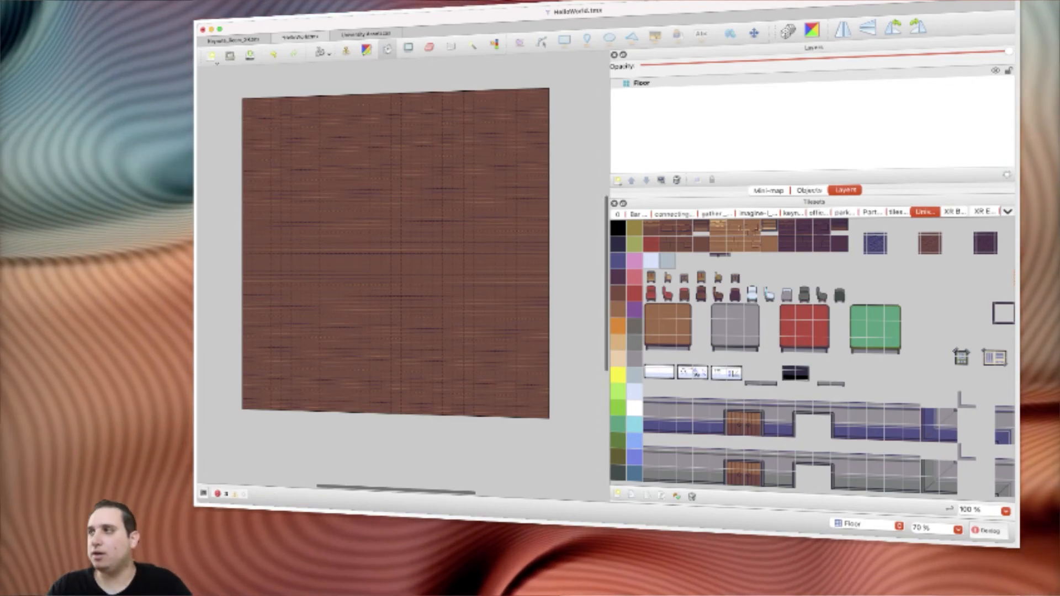
Step: Try several fills on the Floor layer in turn: dark purple wood, blue, reddish-brown and plain orange tiles
scroll(811, 353, "right", 4)
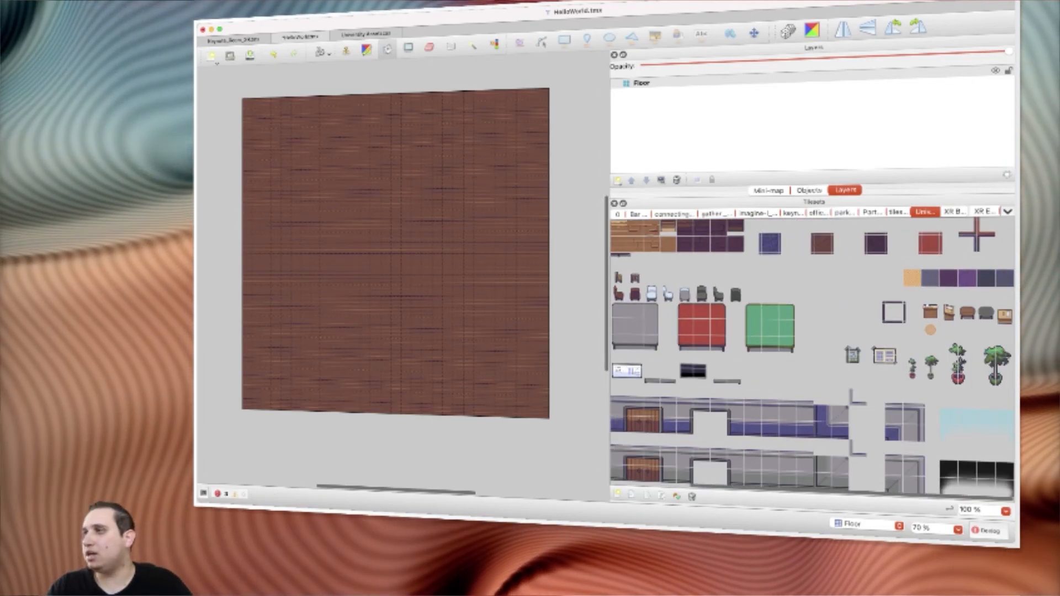
left_click(701, 245)
left_click(319, 270)
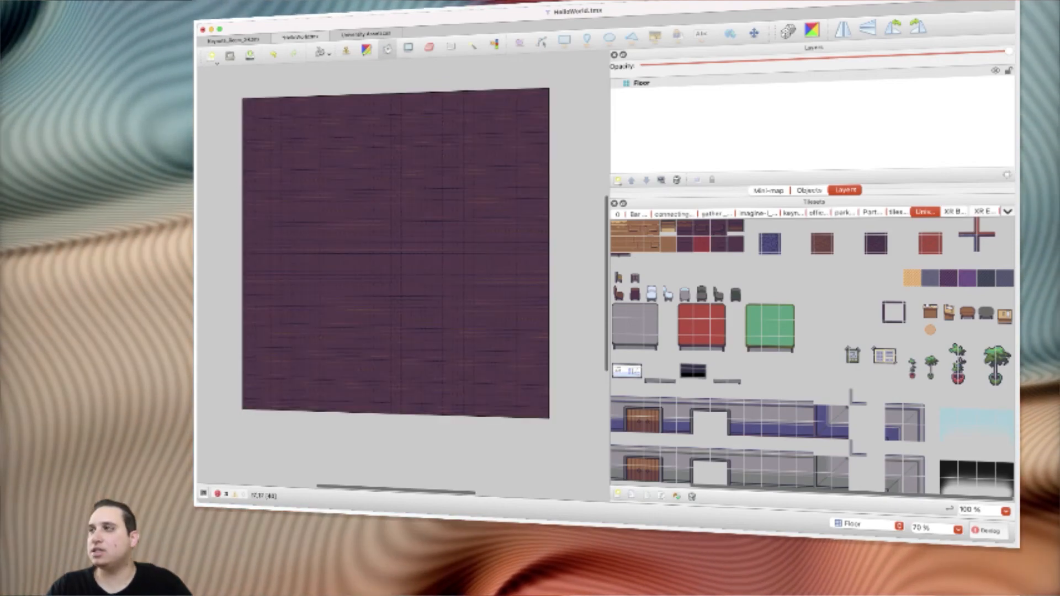
left_click(771, 244)
left_click(486, 251)
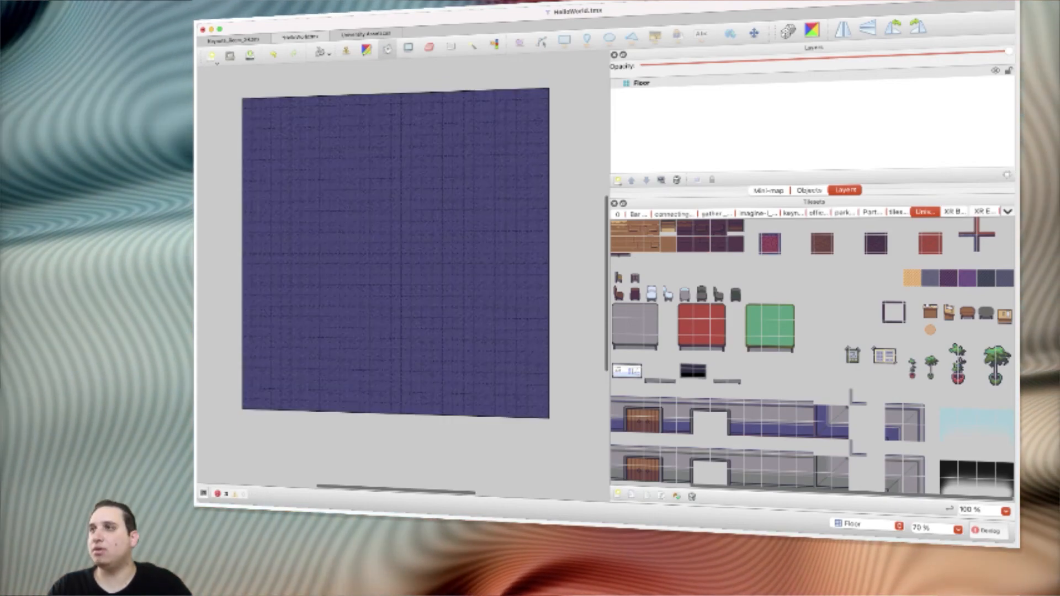
left_click(822, 244)
left_click(486, 251)
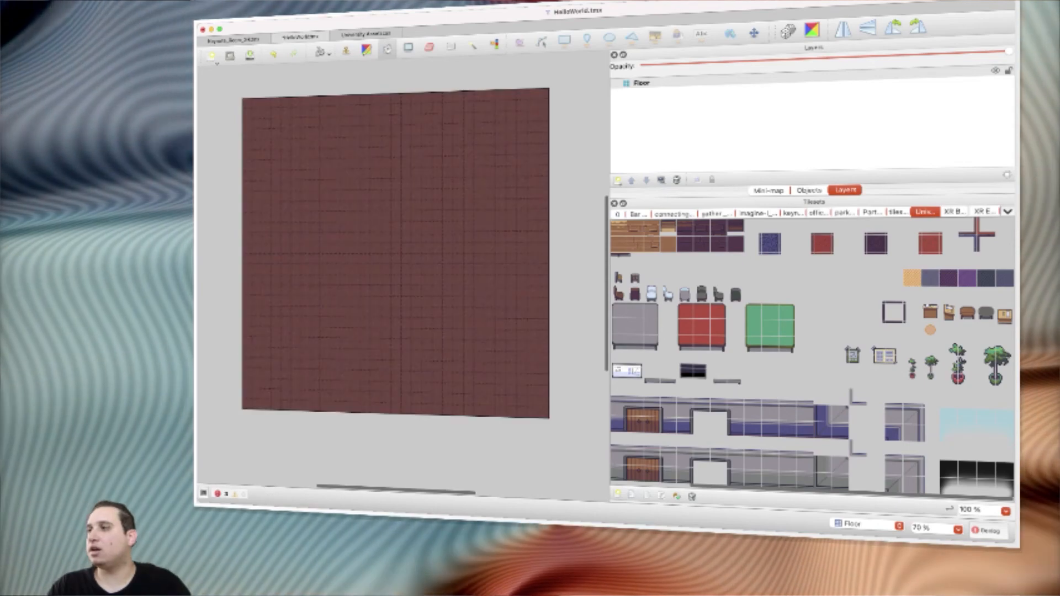
left_click(805, 295)
scroll(811, 353, "left", 4)
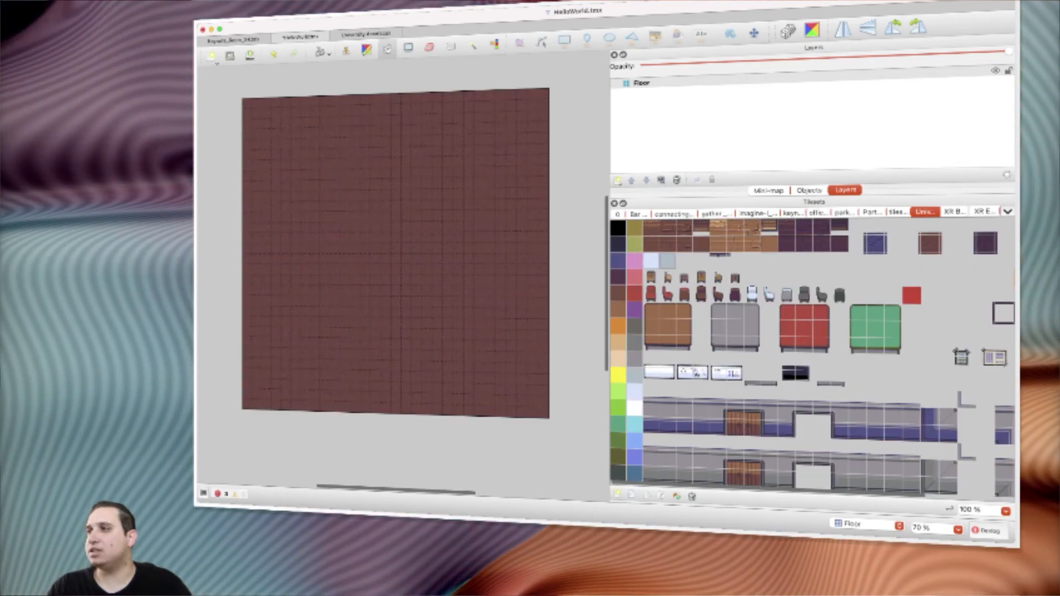
left_click(618, 326)
left_click(436, 269)
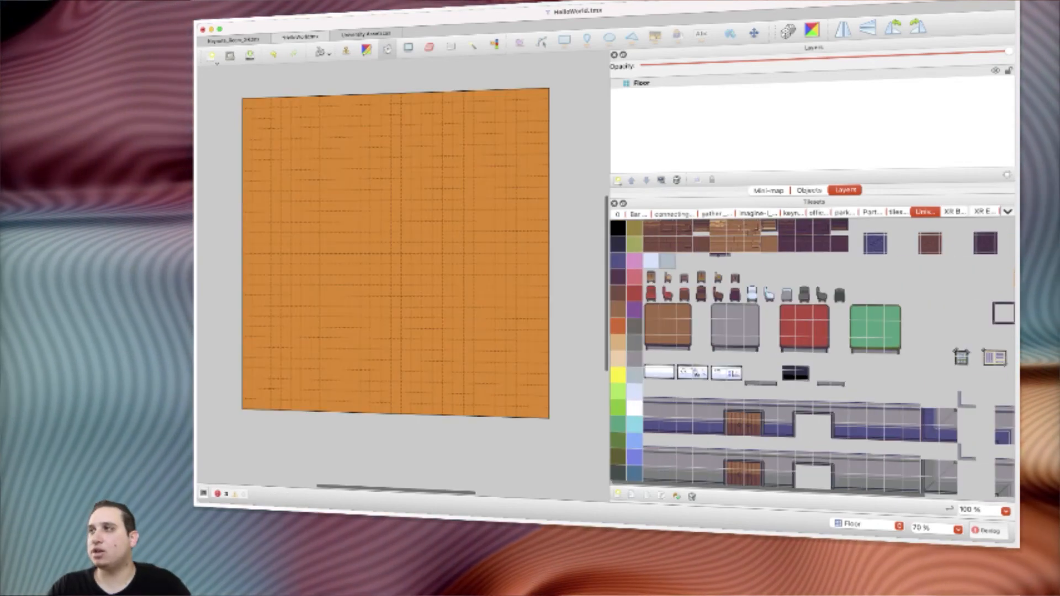
Step: Fill the Floor layer with the whole Speed Networking banner from the XR E... tileset and inspect the repeating pattern
left_click(684, 261)
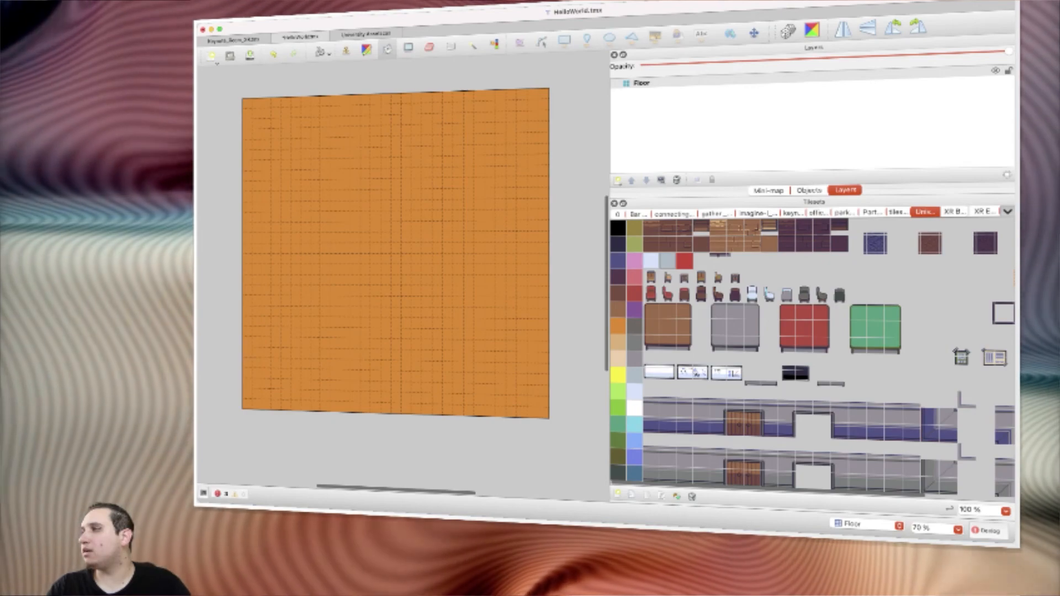
left_click(984, 211)
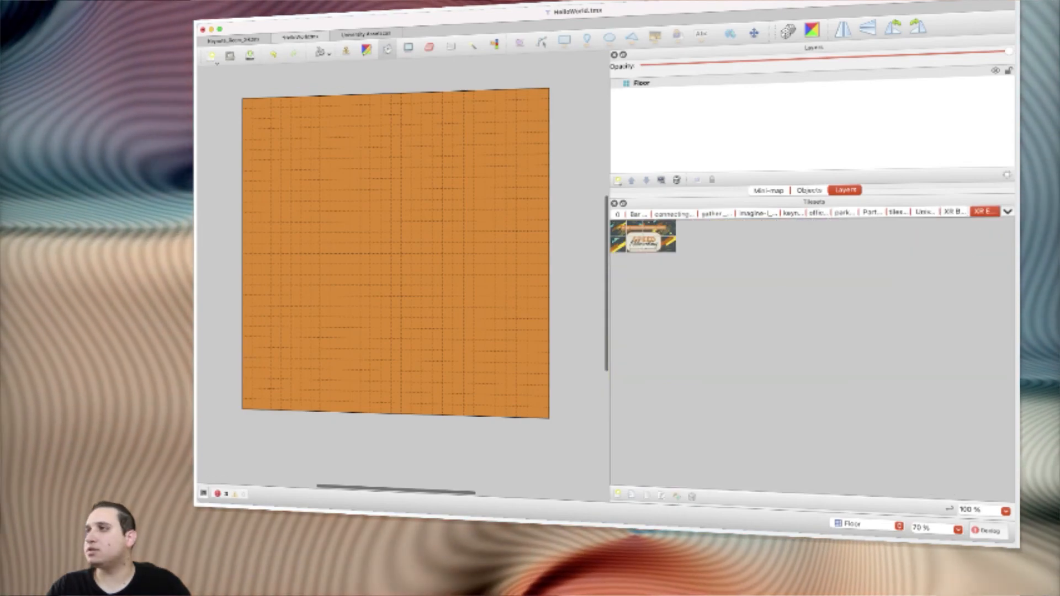
left_click_drag(669, 245, 617, 228)
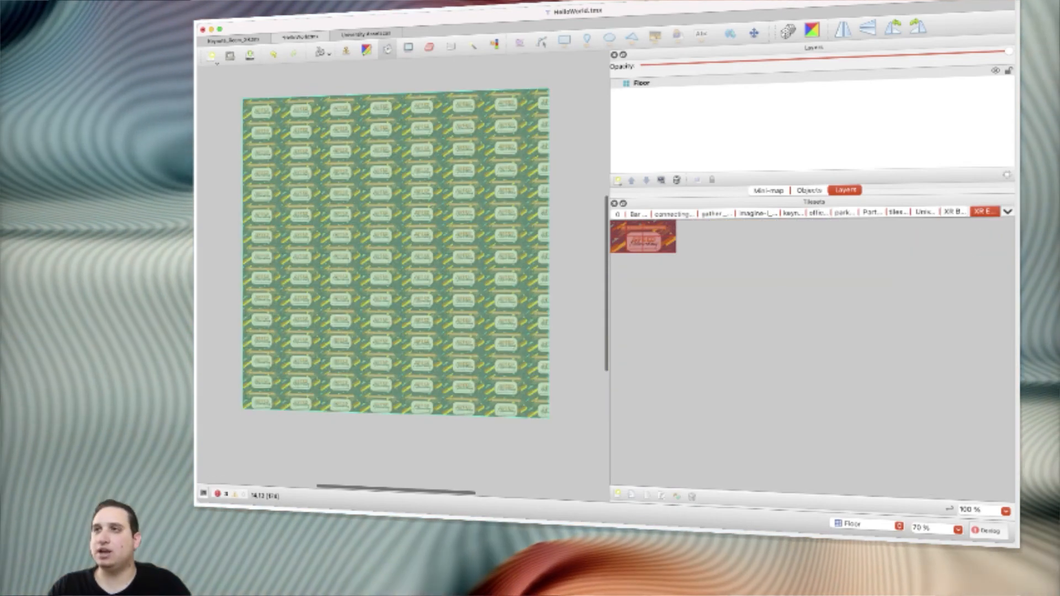
left_click(389, 229)
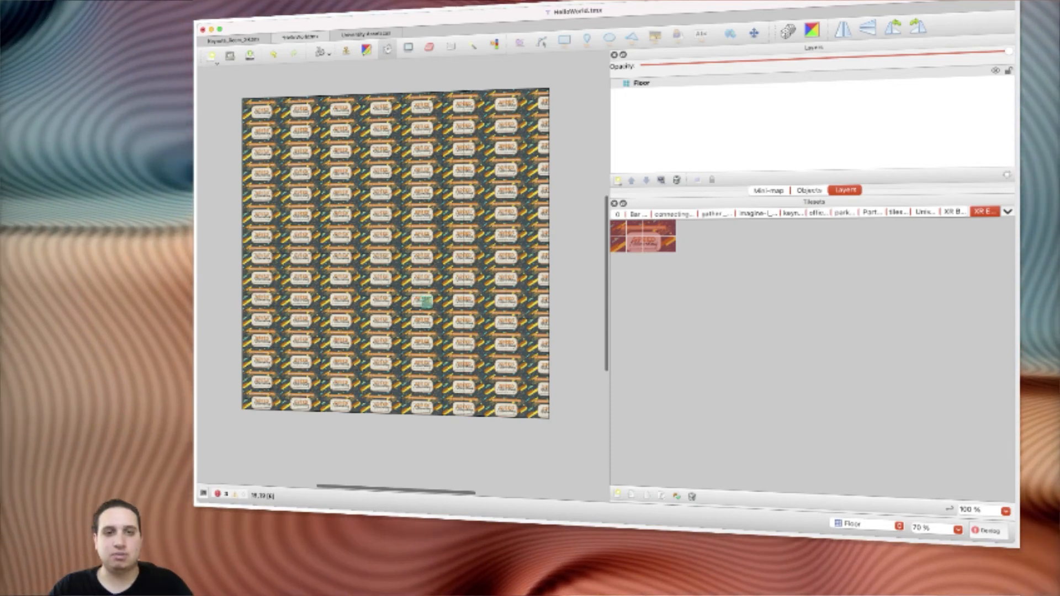
scroll(458, 269, "up", 6, "ctrl")
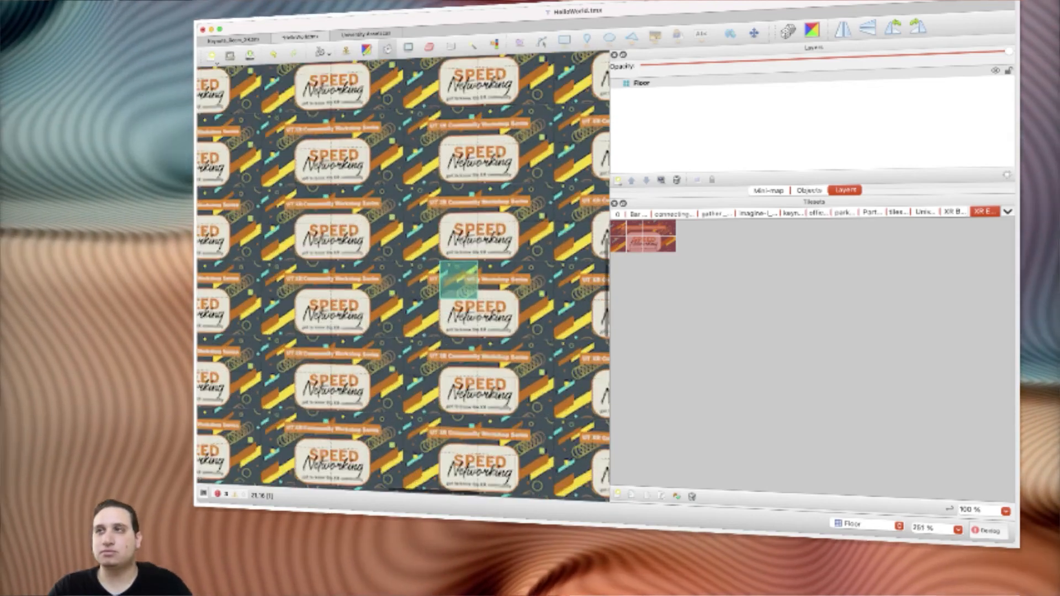
scroll(458, 283, "down", 8, "ctrl")
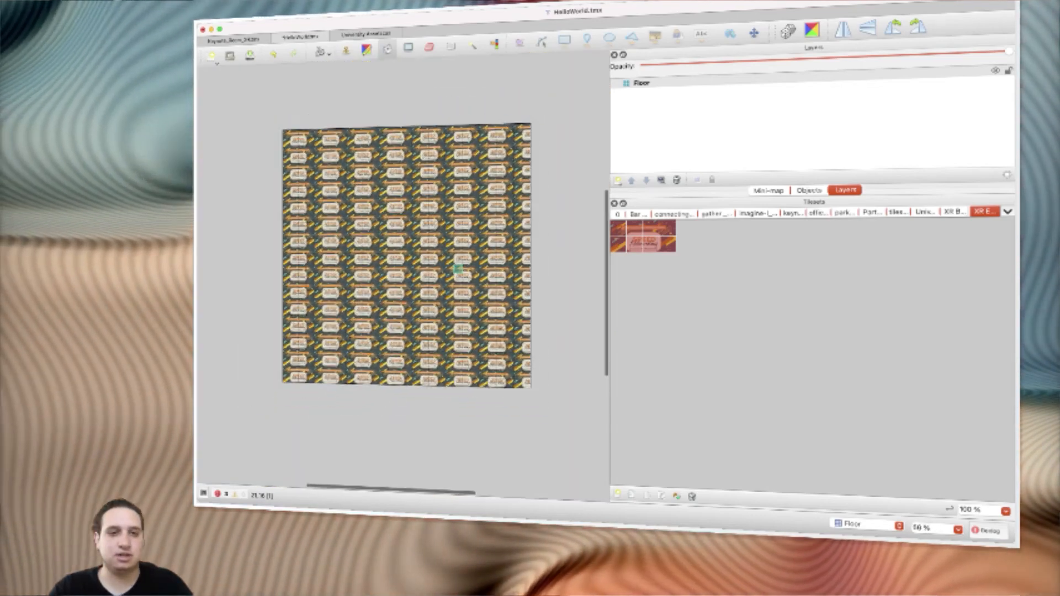
Step: Try bucket-filling scattered patches of the banner-patterned Floor layer with the dark brown wood tile from the Univ... tileset
left_click(718, 271)
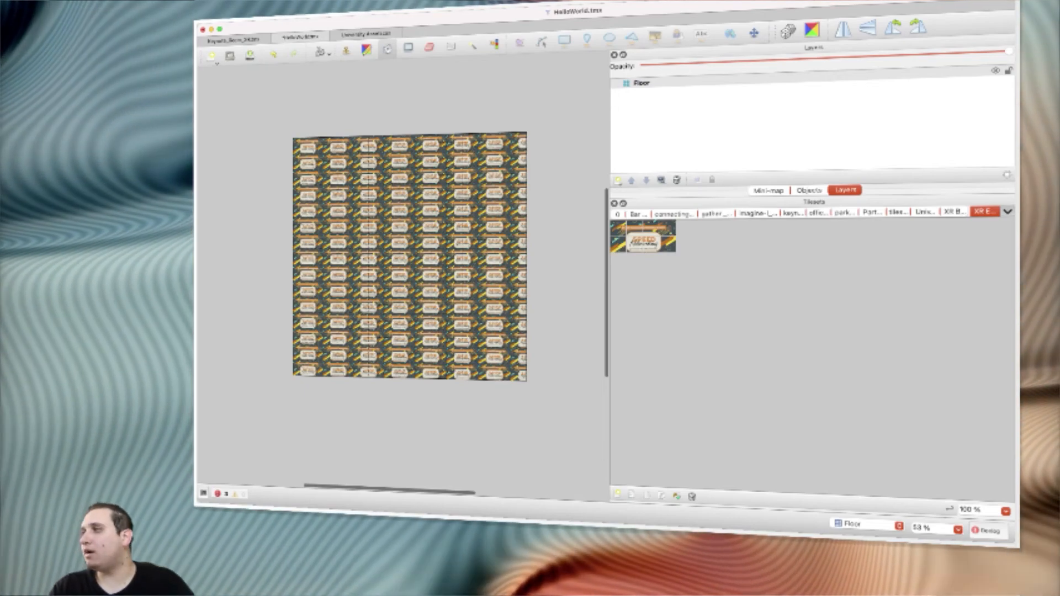
left_click(925, 212)
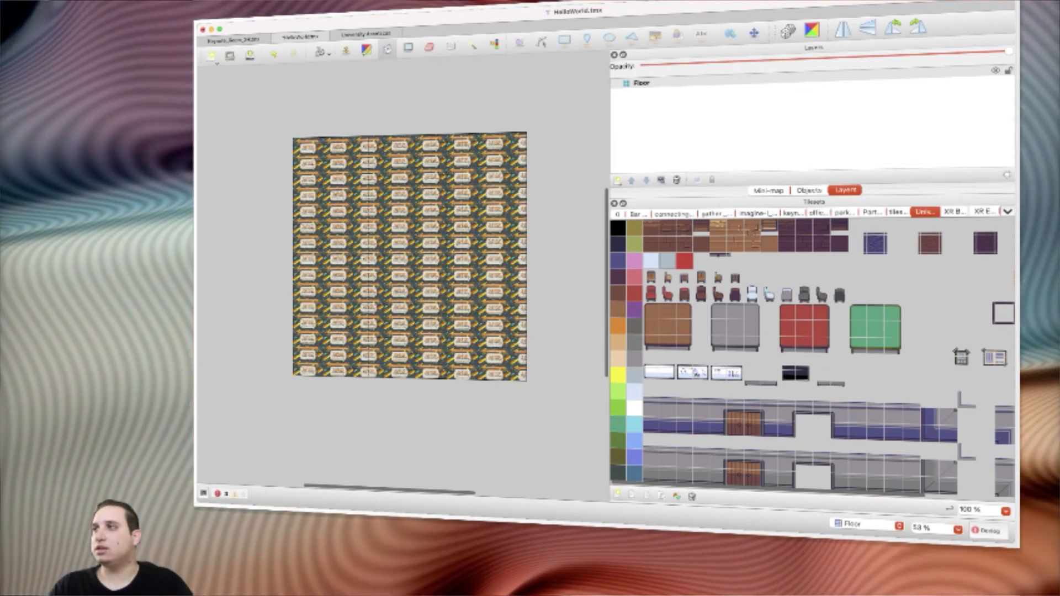
left_click(668, 245)
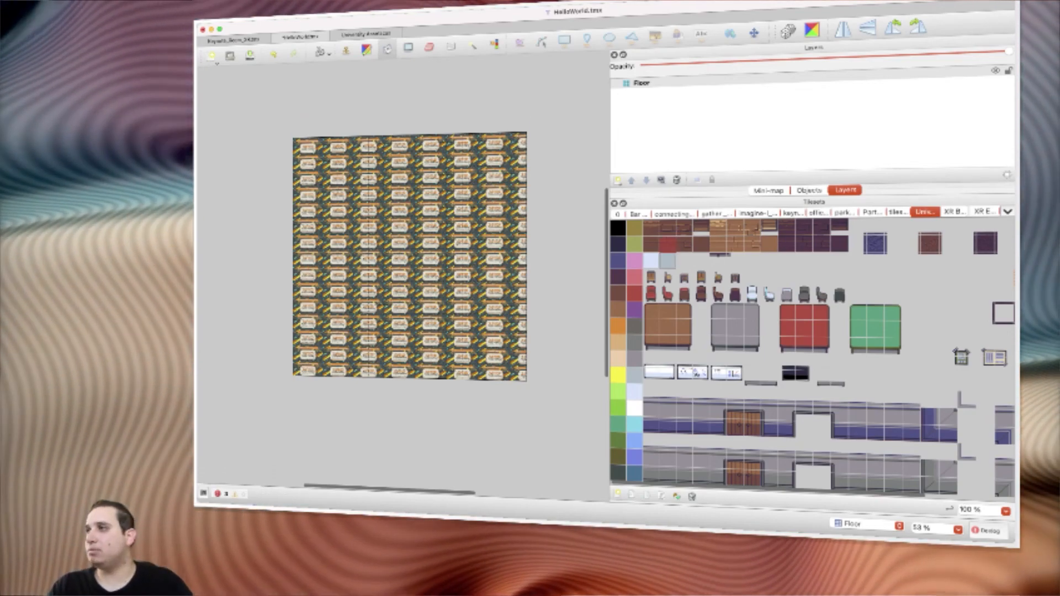
left_click(652, 245)
left_click(684, 261)
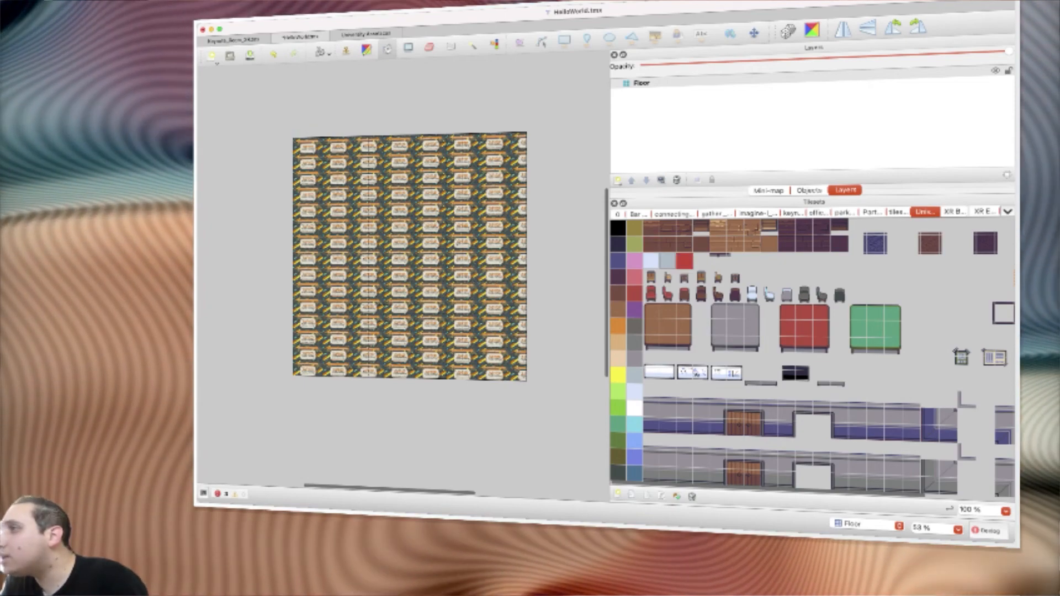
left_click(651, 245)
left_click(668, 245)
left_click(402, 294)
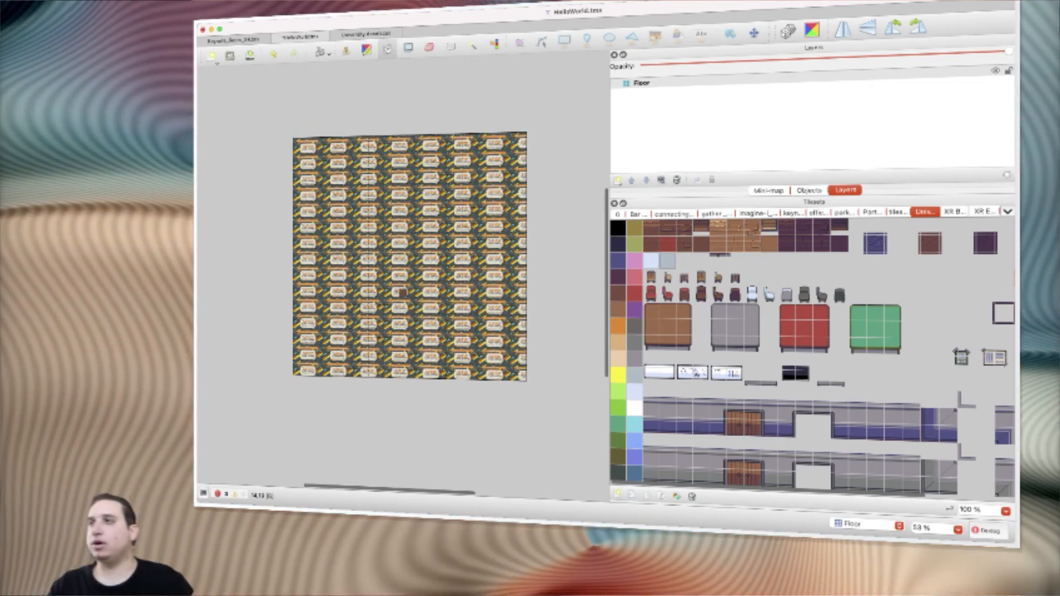
left_click(395, 245)
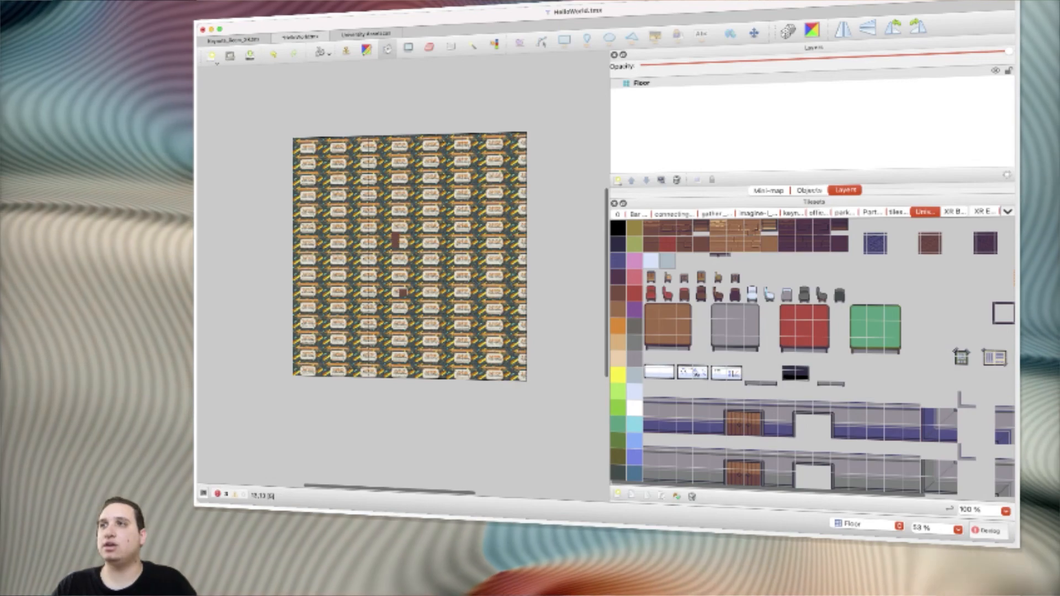
left_click(418, 244)
left_click(411, 269)
left_click(403, 269)
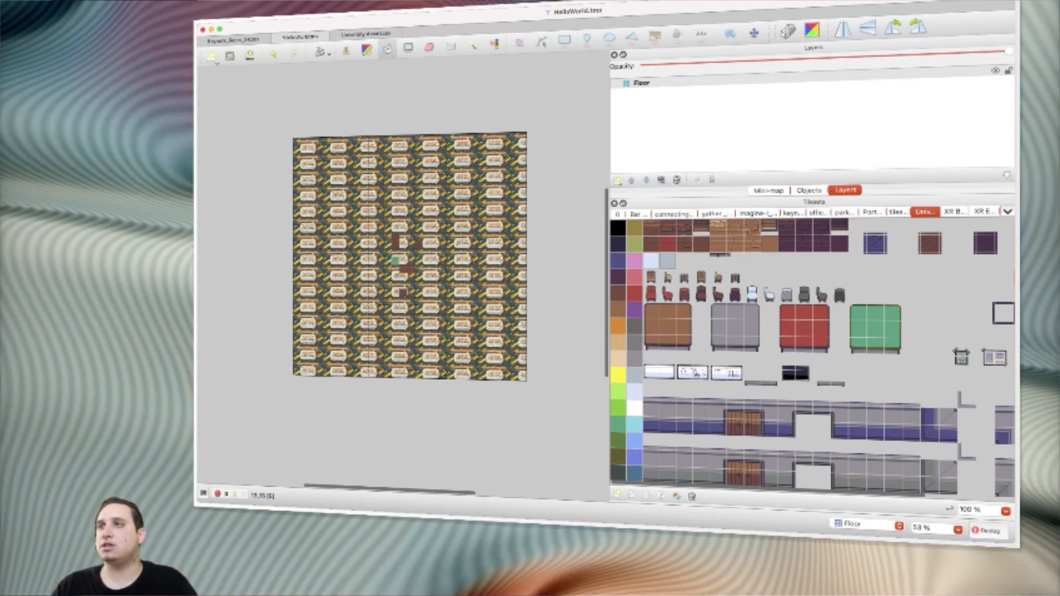
left_click(388, 254)
Step: Undo the scattered wood fills and the banner fill, and fill the whole Floor layer with dark brown wood
key("super+z")
key("super+z")
key("super+z")
key("super+z")
key("super+z")
key("super+z")
key("super+z")
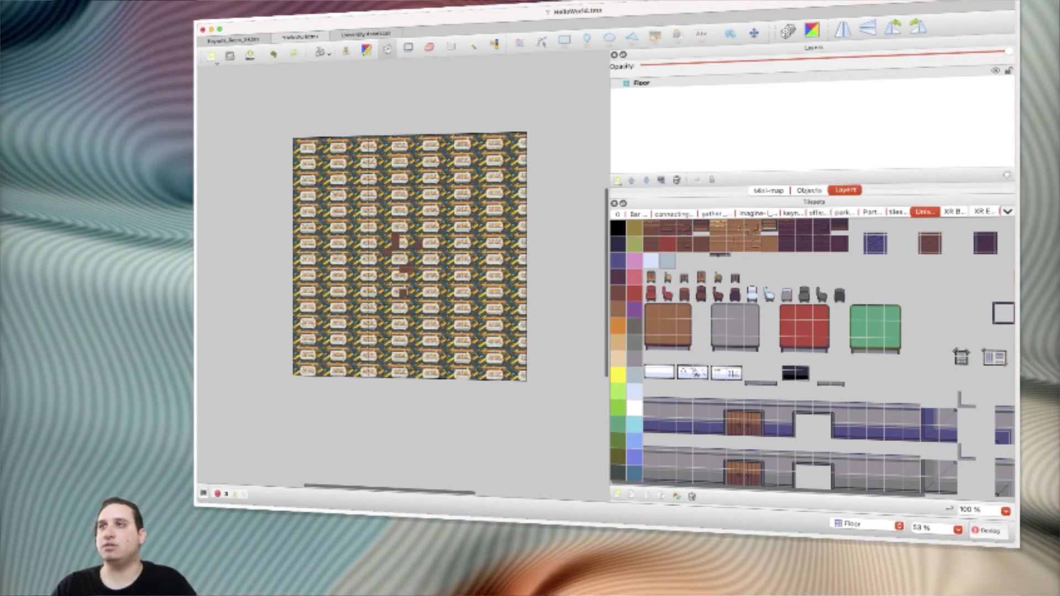
left_click(273, 54)
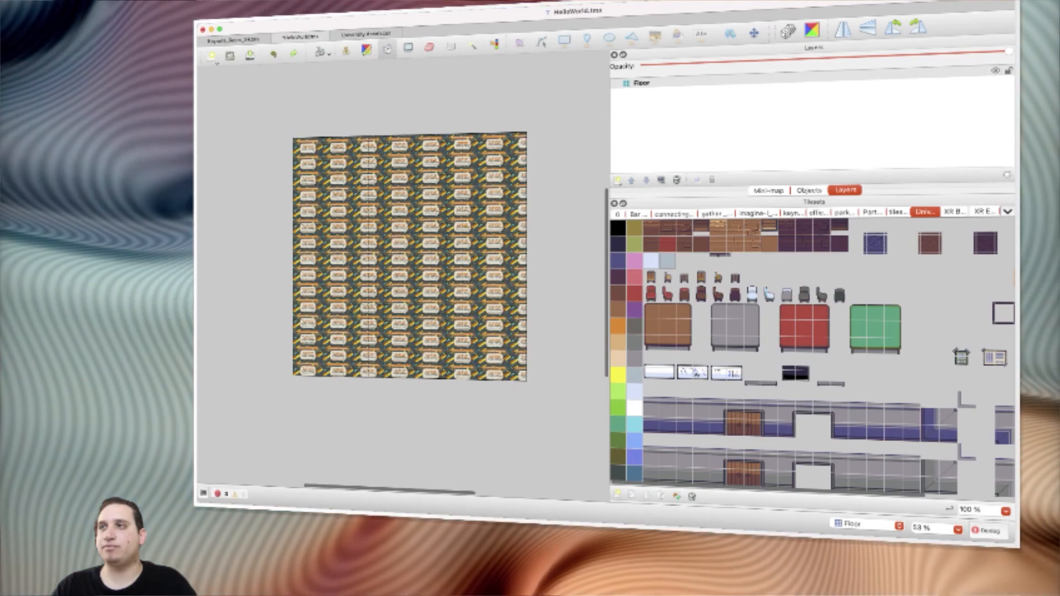
left_click(273, 54)
left_click(274, 55)
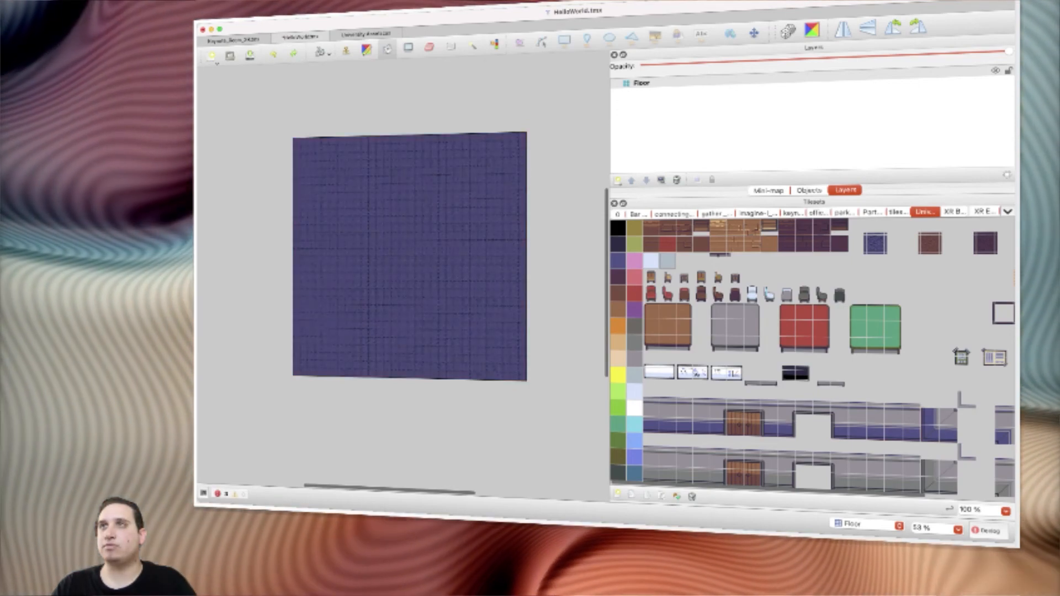
left_click(364, 214)
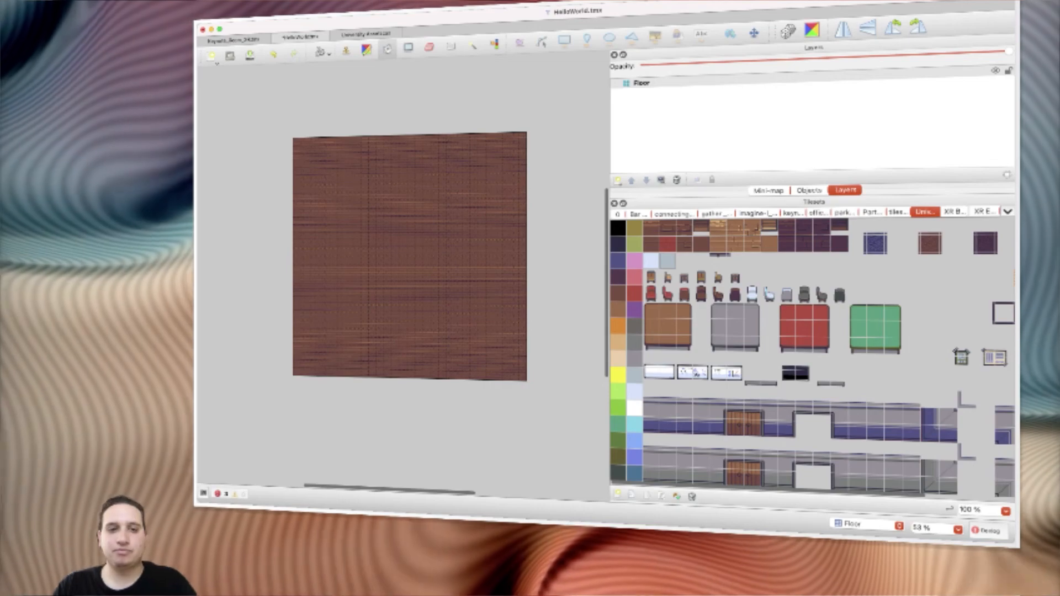
Step: Fill the whole Floor layer with the lighter orange-brown wood tile from the Univ... tileset
left_click(752, 262)
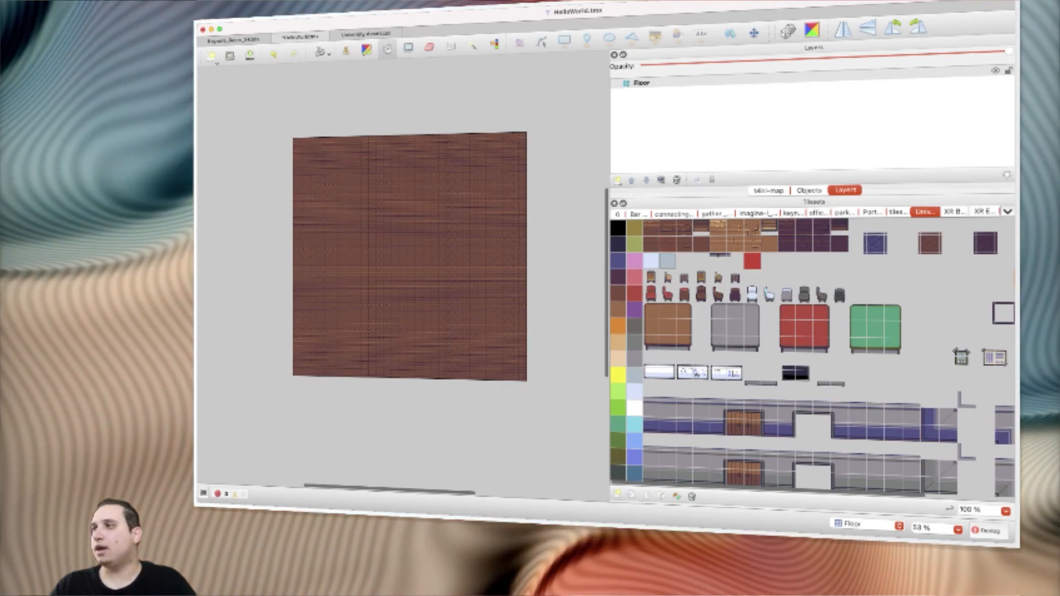
left_click(701, 310)
left_click(685, 261)
left_click(718, 244)
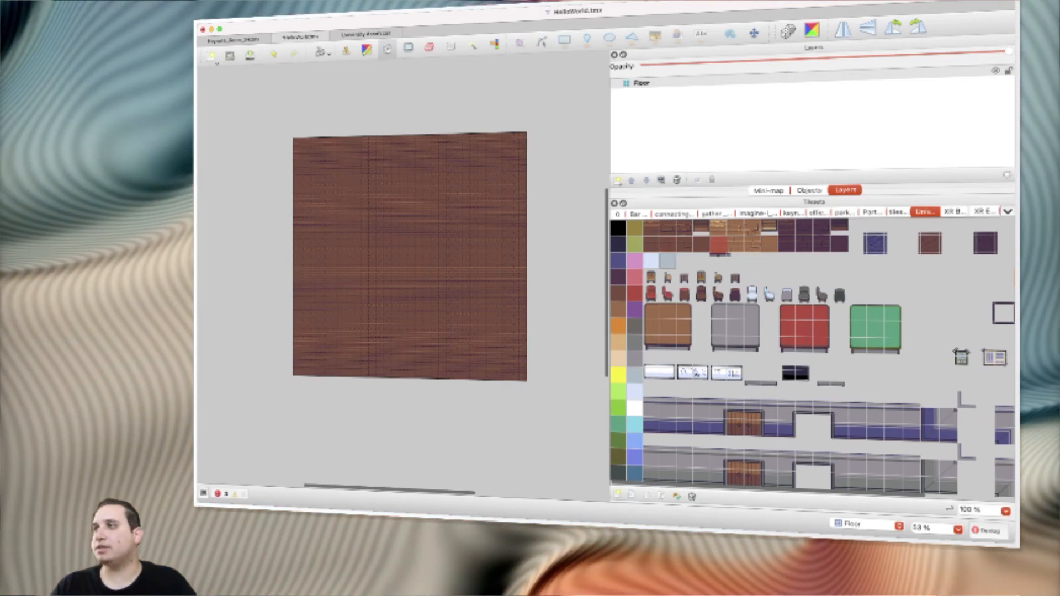
left_click(443, 270)
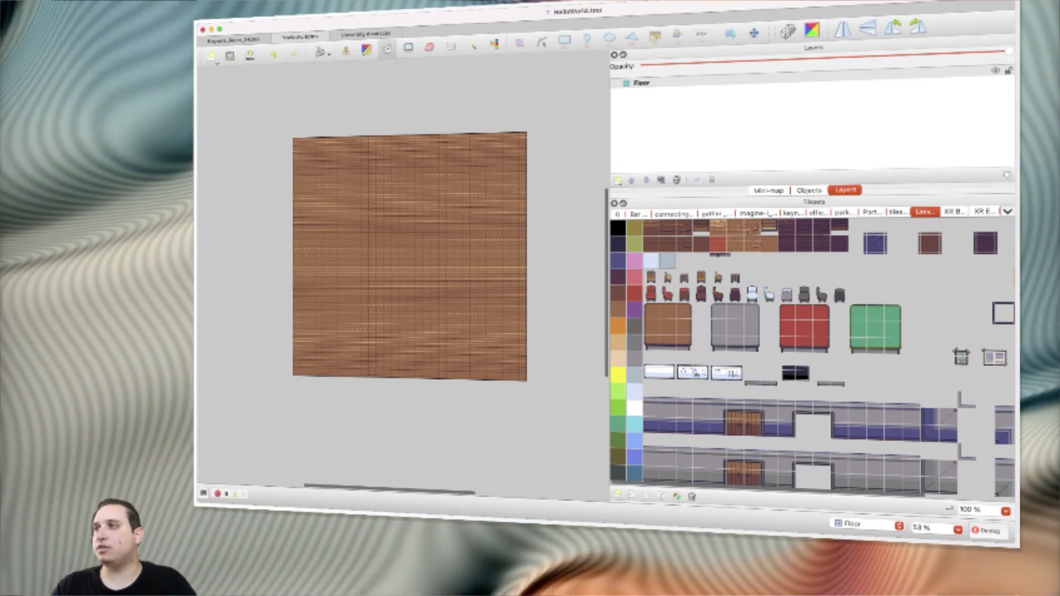
left_click(701, 344)
left_click(701, 310)
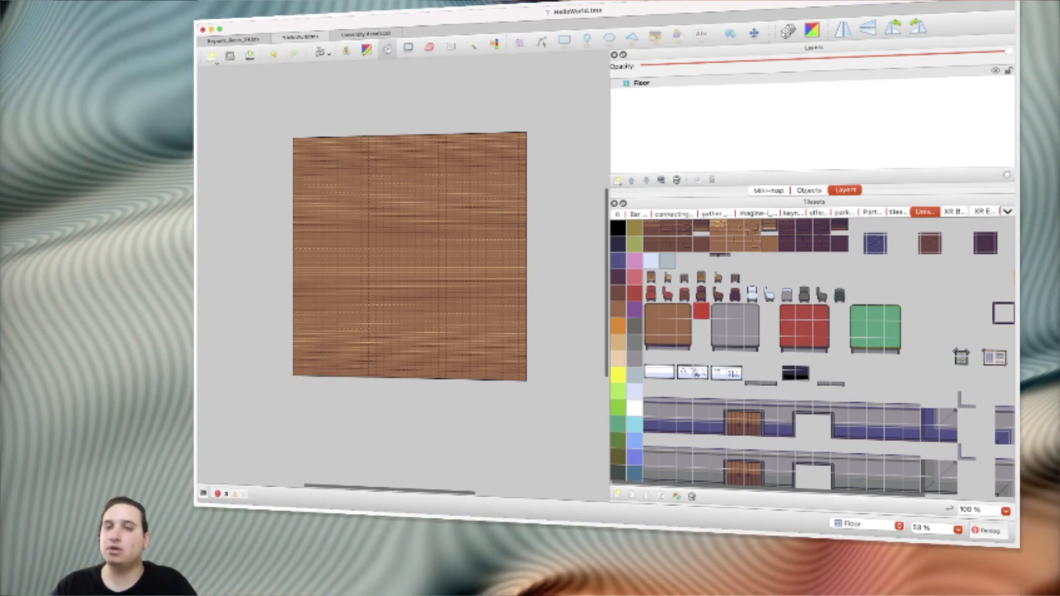
Step: Add a new tile layer above Floor and name it Walls
left_click(954, 212)
left_click(641, 83)
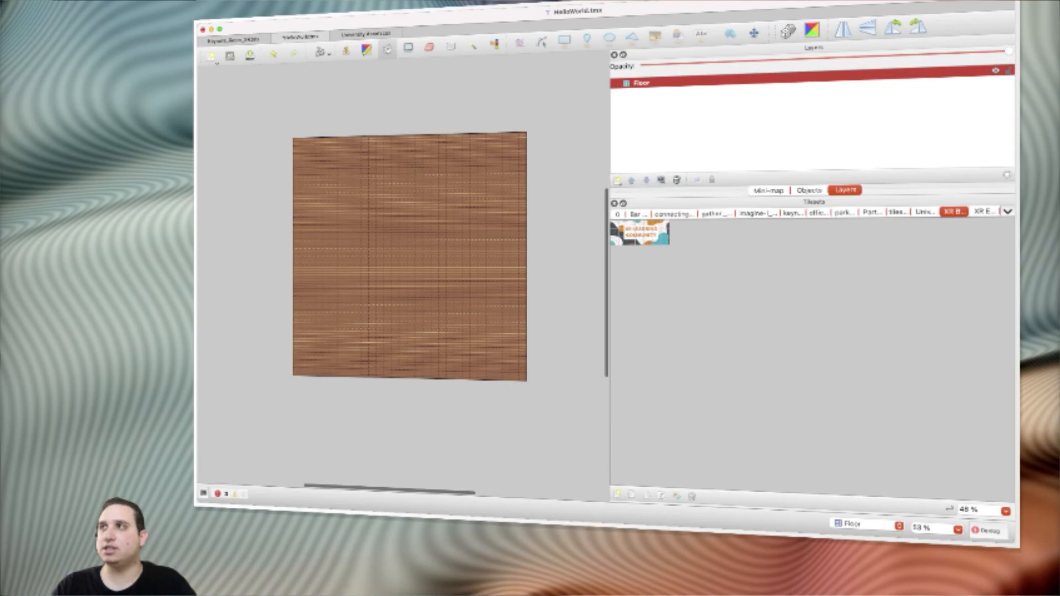
left_click(618, 181)
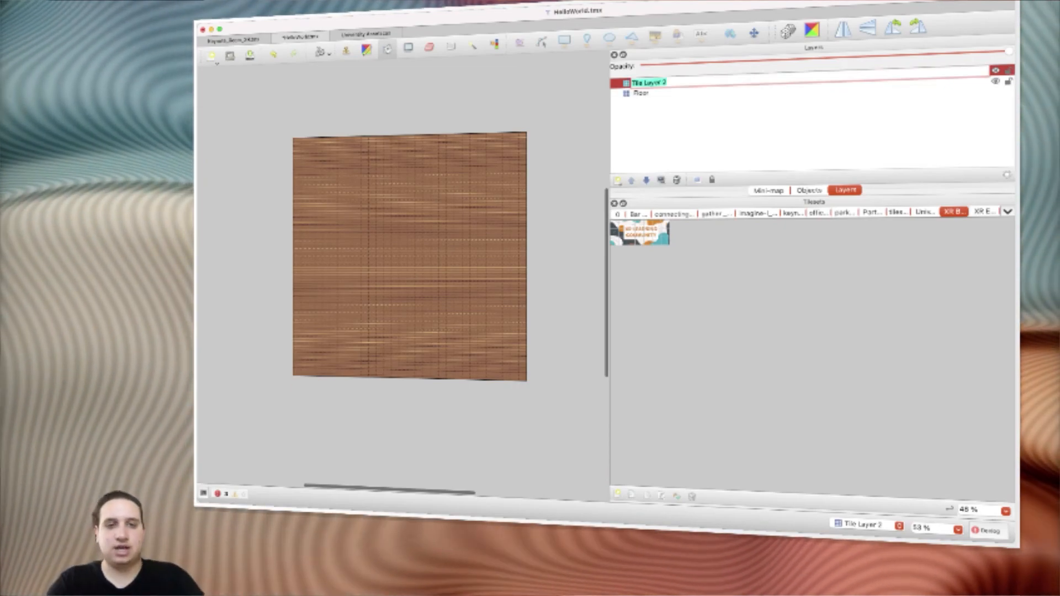
type("Walls")
key("Return")
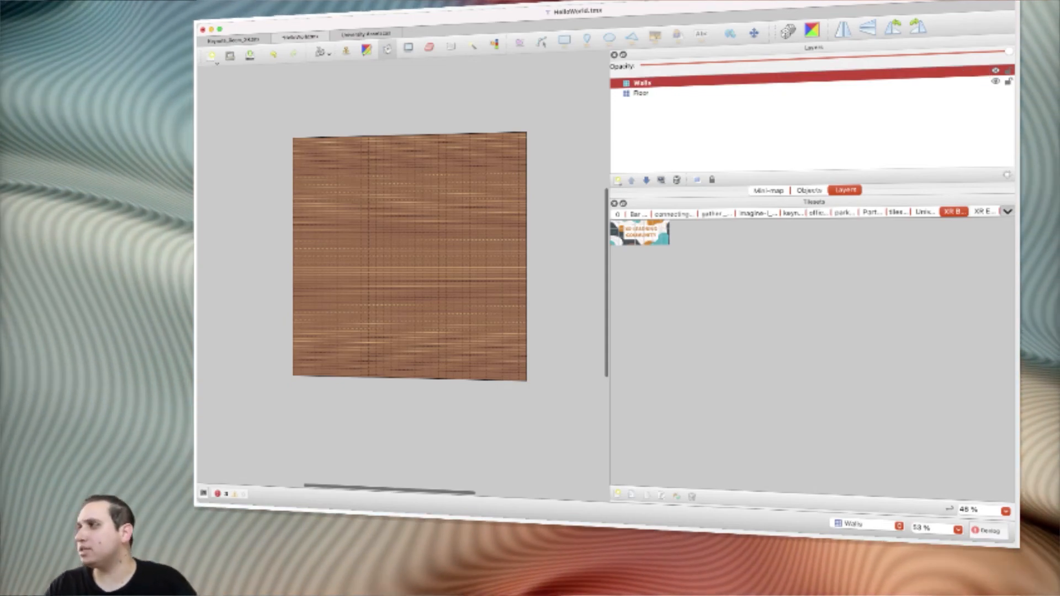
Step: Stamp the straight grey-and-blue wall section from the Univ... tileset along the map's top edge on the Walls layer
left_click(925, 212)
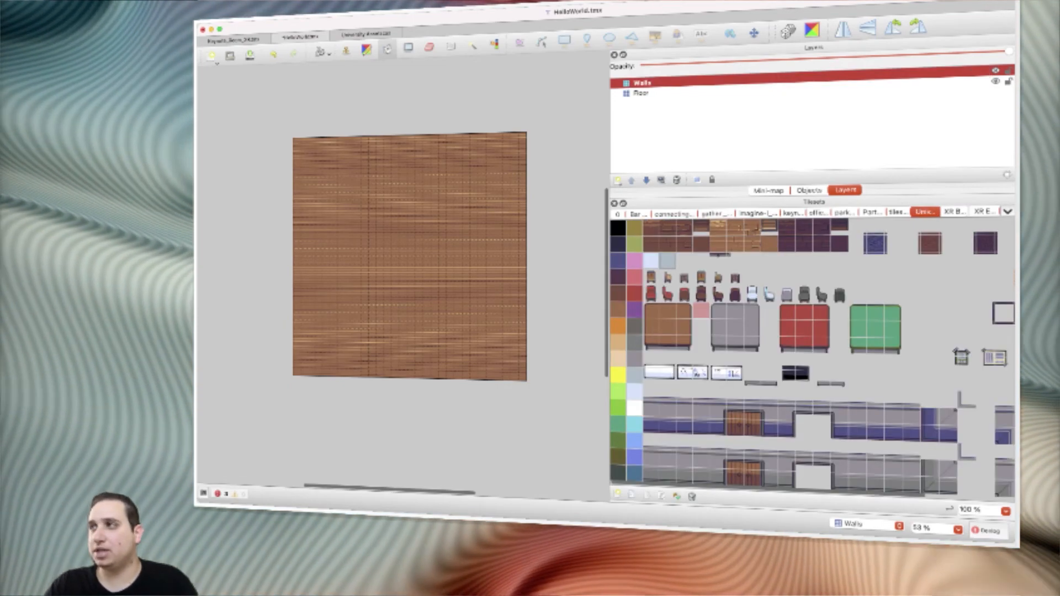
scroll(812, 354, "right", 4)
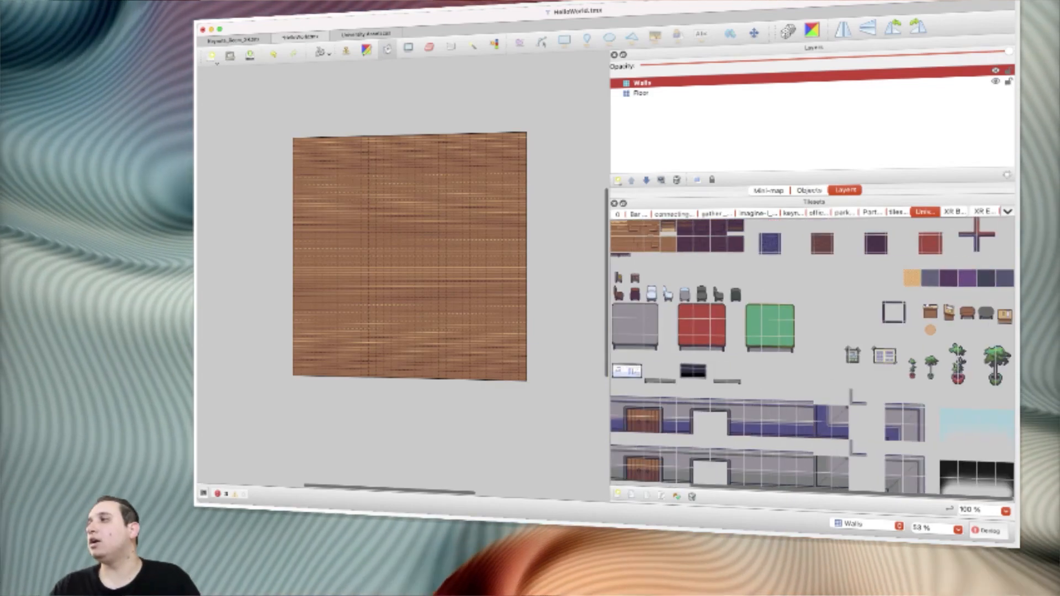
scroll(812, 353, "left", 4)
scroll(811, 353, "right", 1)
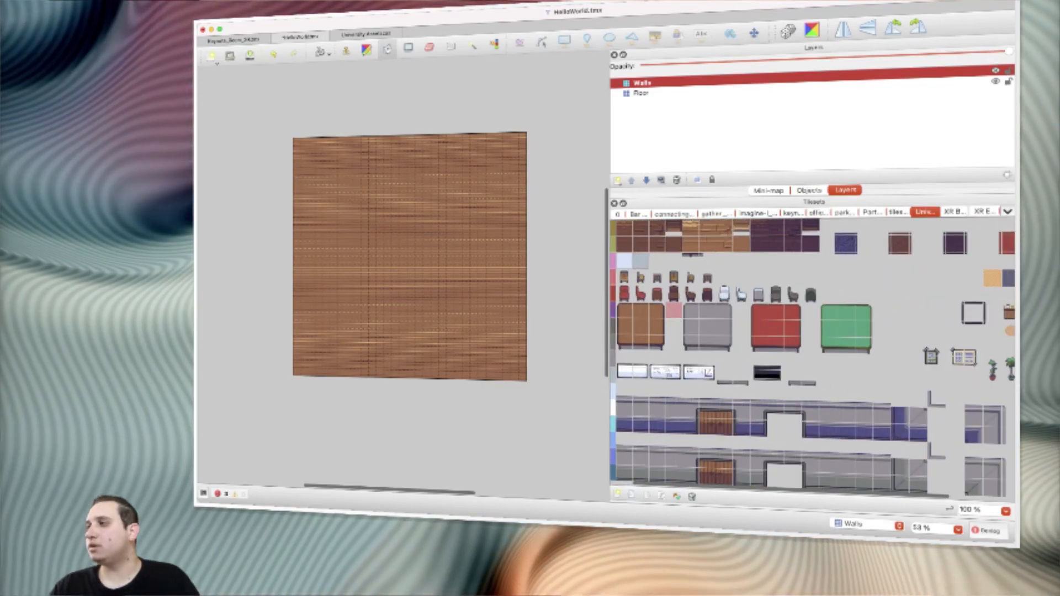
left_click_drag(823, 392, 889, 439)
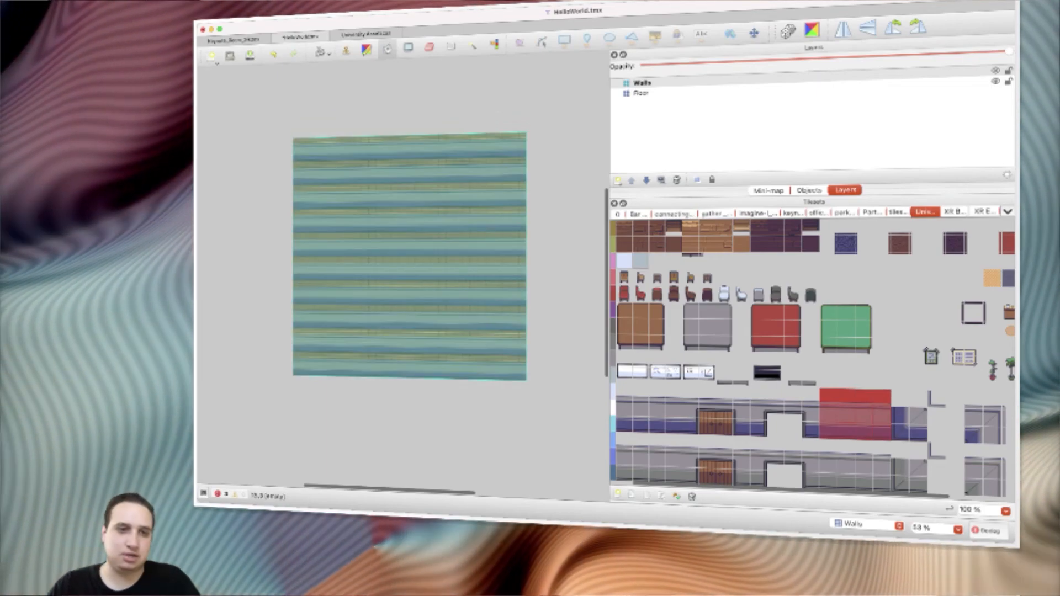
key("b")
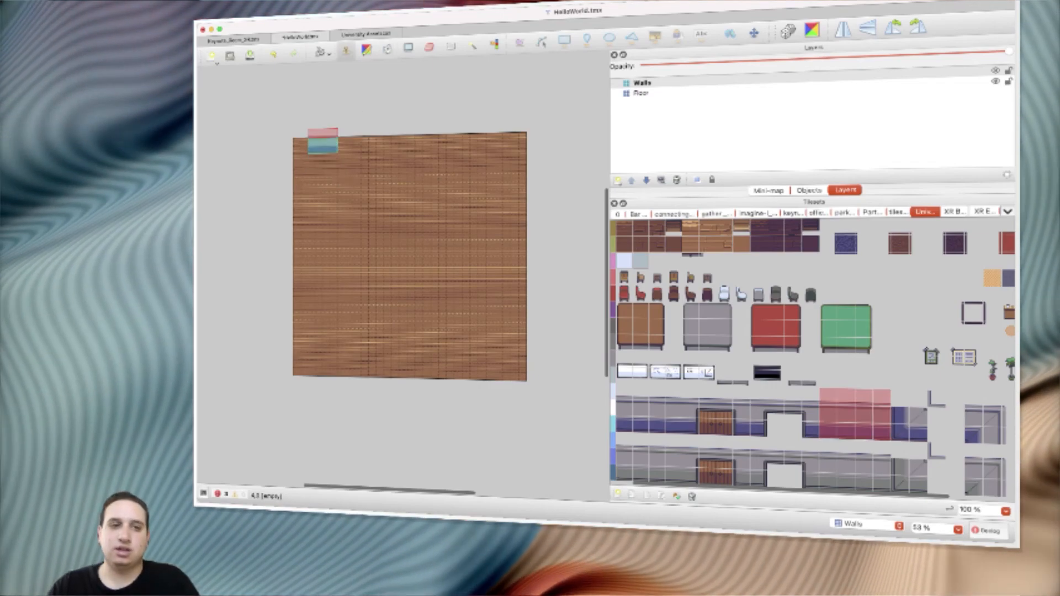
left_click_drag(322, 141, 493, 137)
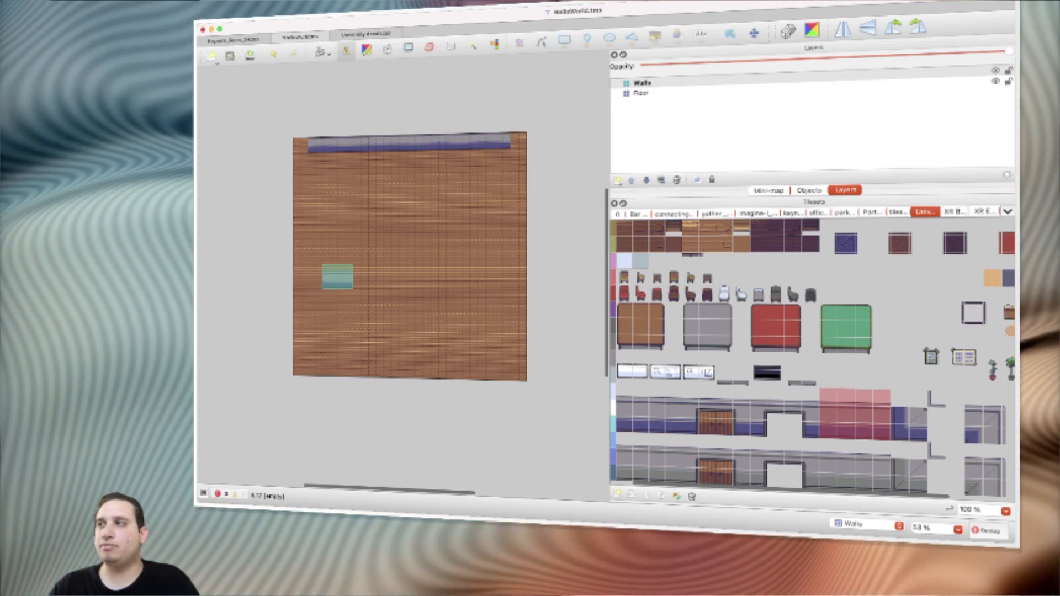
Step: Stamp the matching wall corner pieces into the map's two upper corners, undoing the misplaced corner stamp
scroll(811, 353, "right", 3)
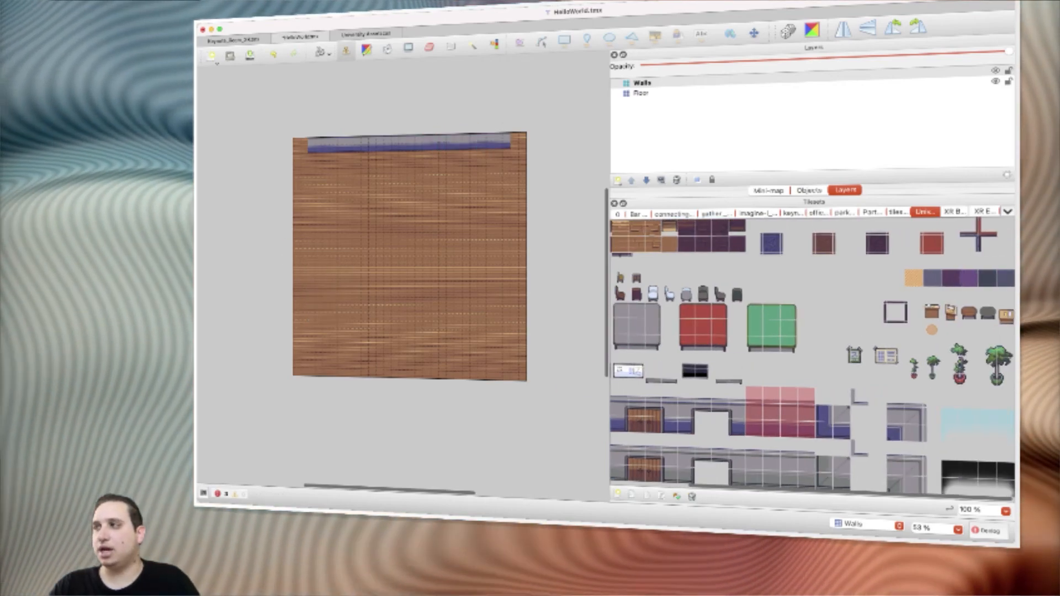
left_click_drag(915, 433, 933, 434)
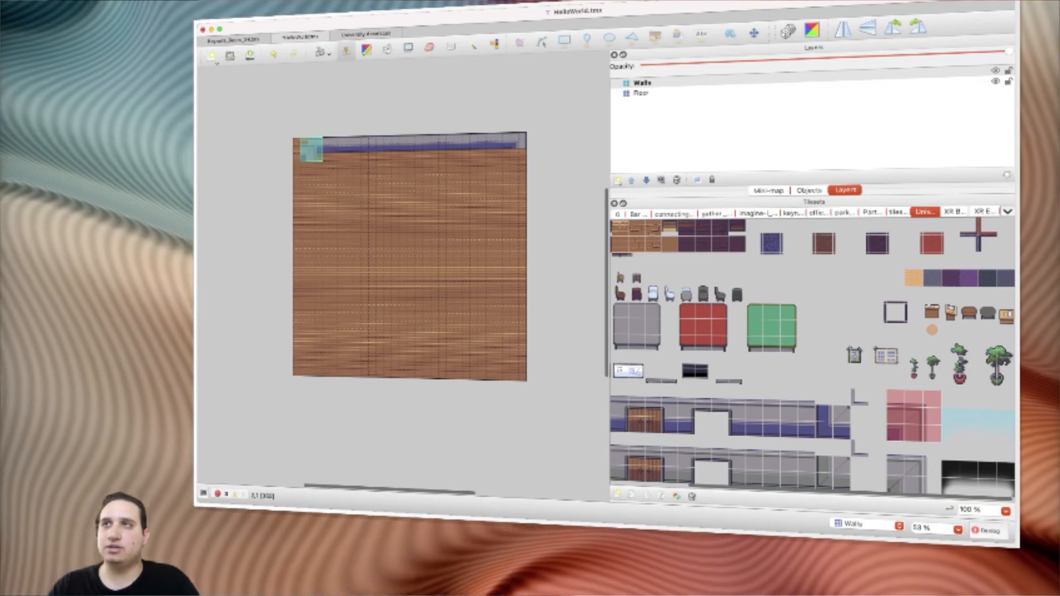
left_click(304, 142)
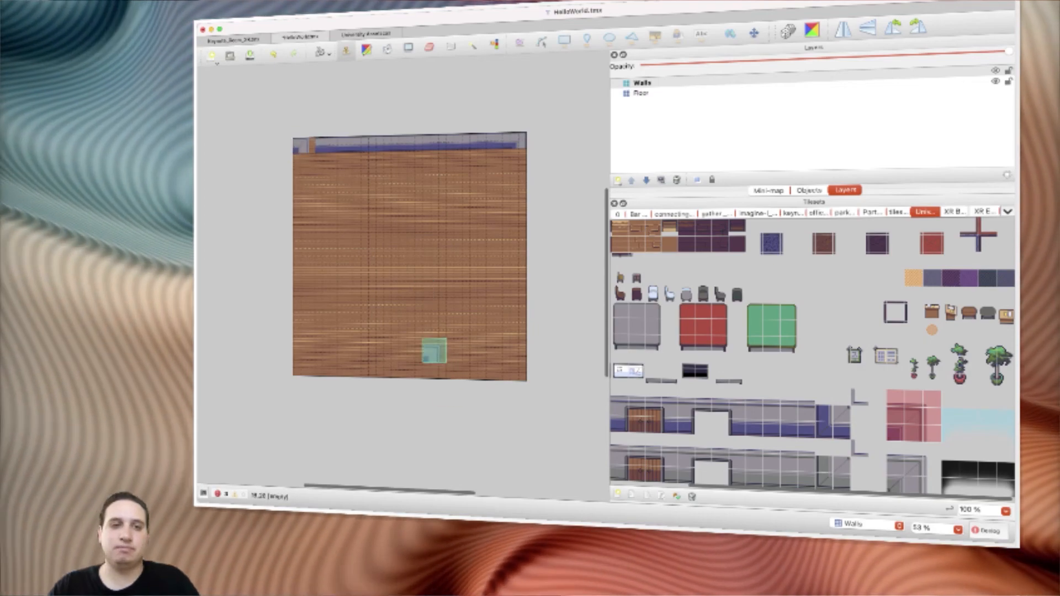
key("super+z")
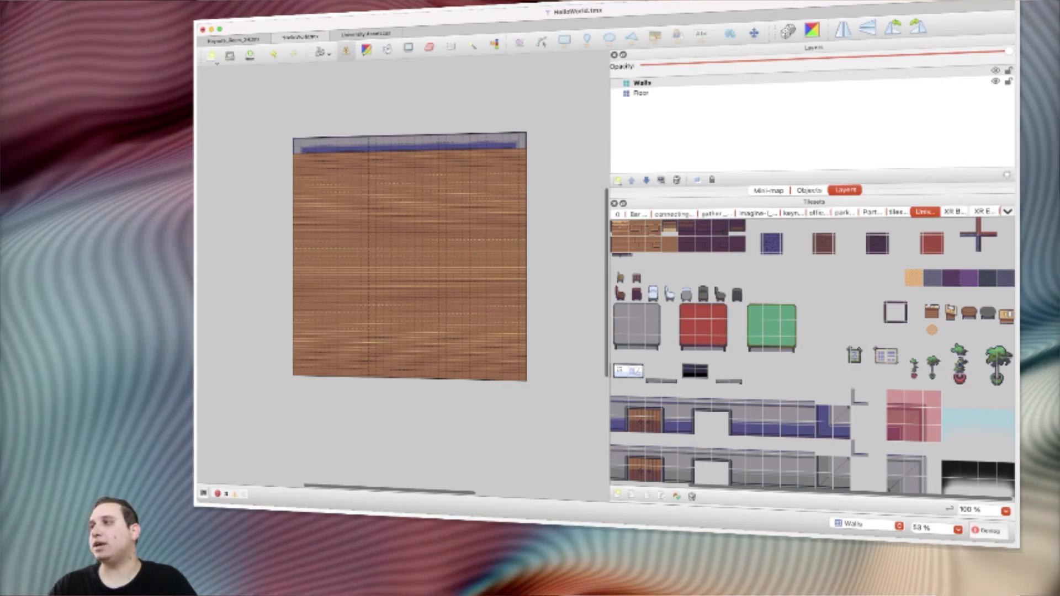
Step: Stamp the straight wall section, rotated to face inward, along the map's left and bottom edges
left_click_drag(755, 395, 807, 430)
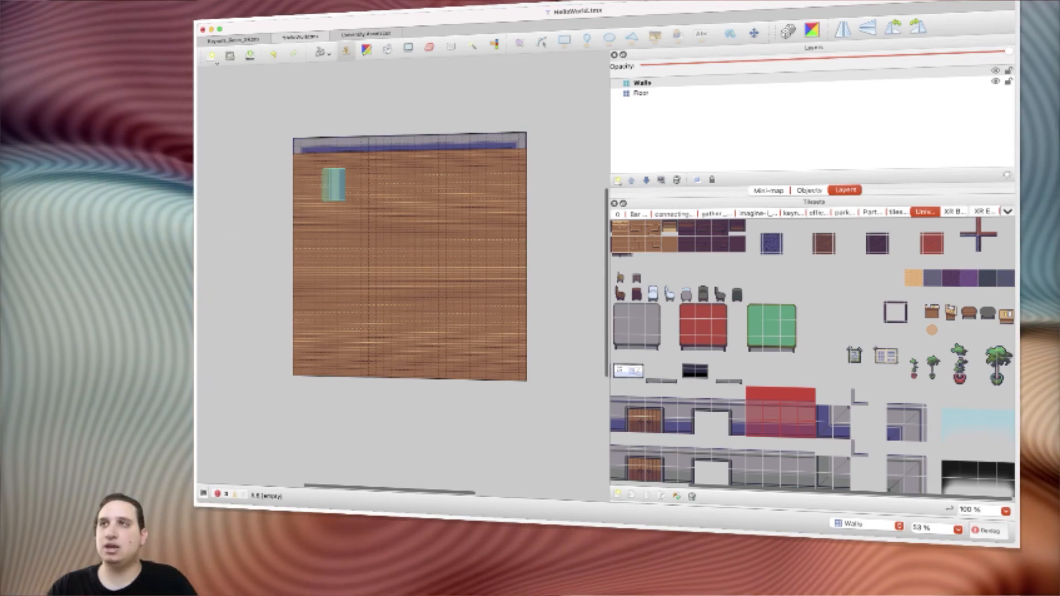
left_click_drag(296, 168, 297, 356)
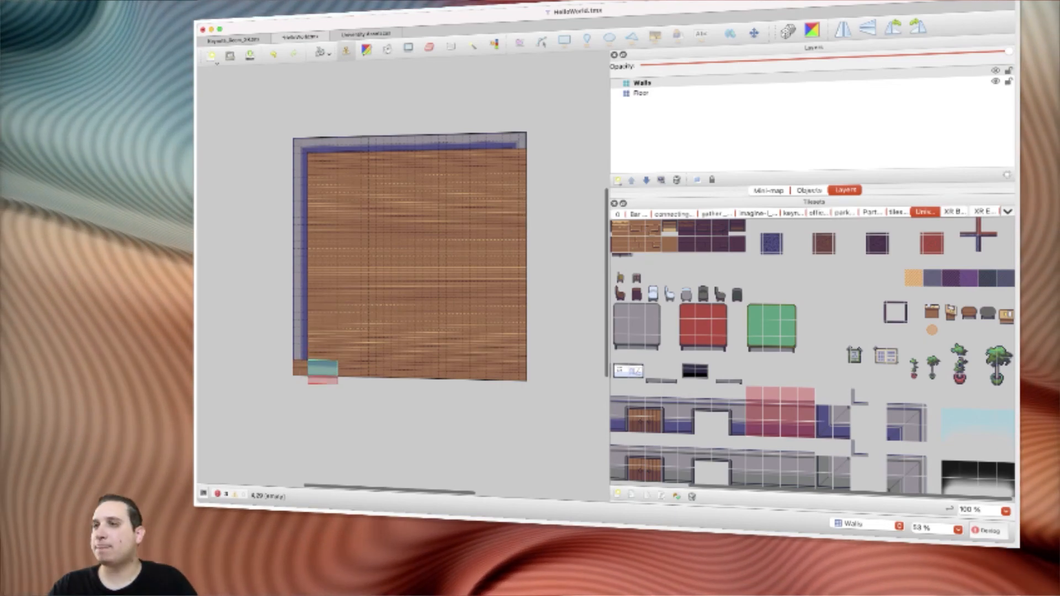
left_click_drag(323, 370, 513, 371)
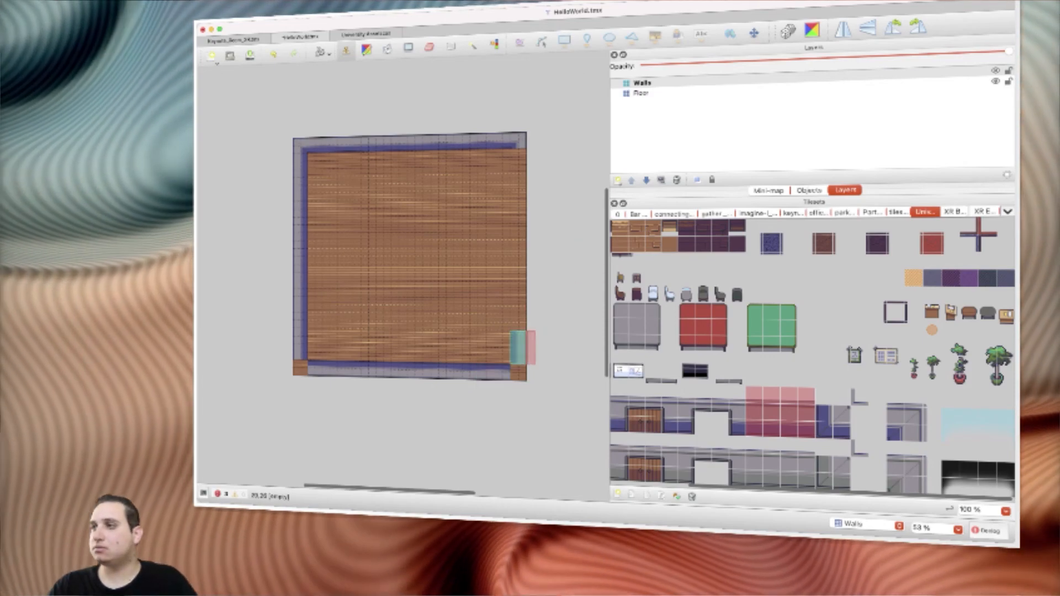
Step: Complete the map's right edge with the rotated wall section, undoing misaligned stamps, and place corner pieces in both lower corners
left_click_drag(522, 348, 514, 183)
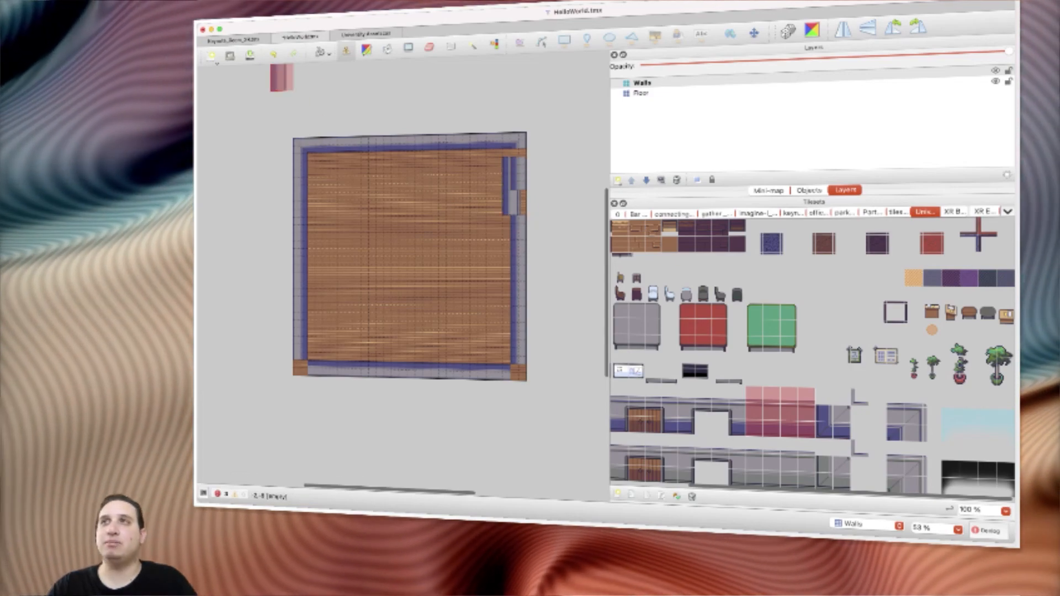
key("super+z")
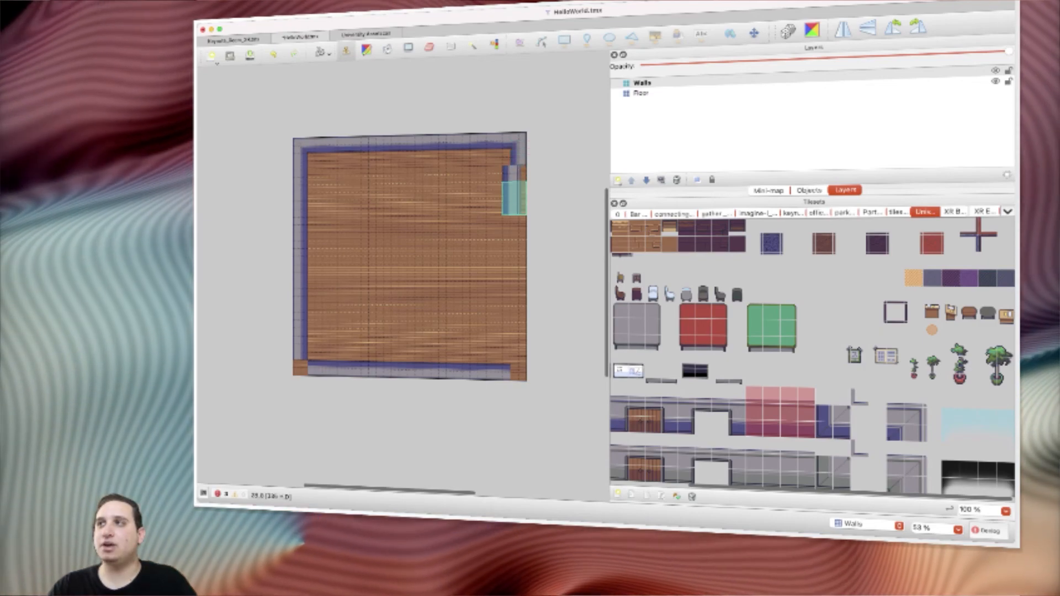
left_click(514, 190)
key("super+z")
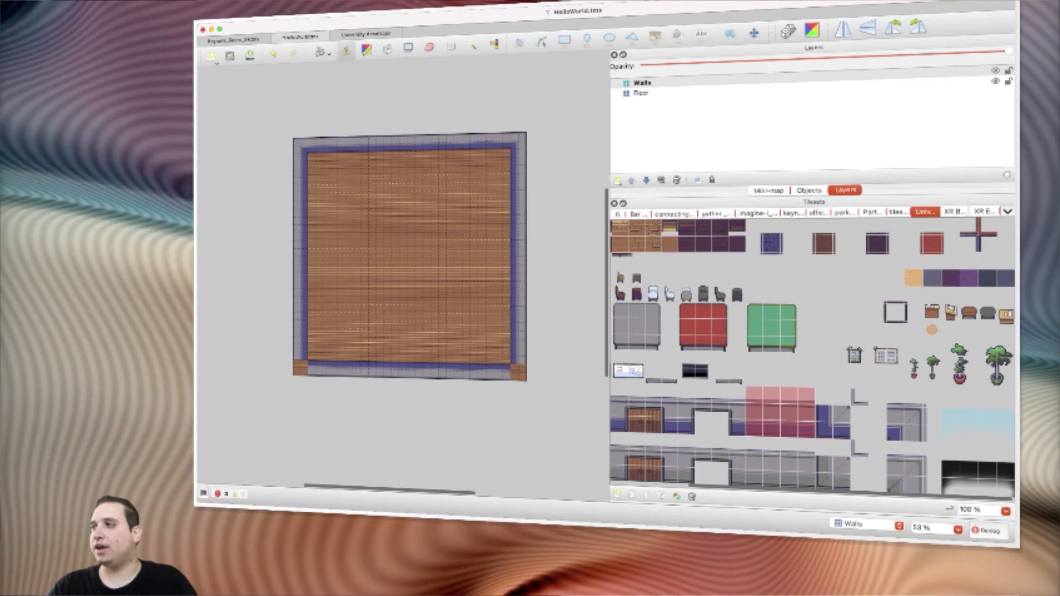
left_click_drag(892, 393, 938, 437)
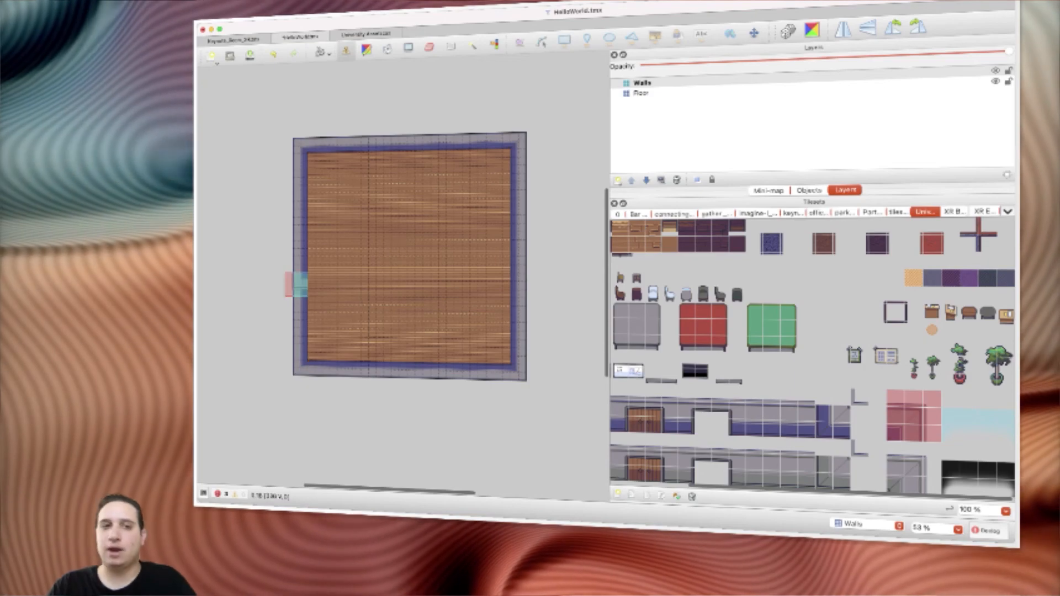
Step: Add a new tile layer above Walls and name it Decor
left_click(642, 83)
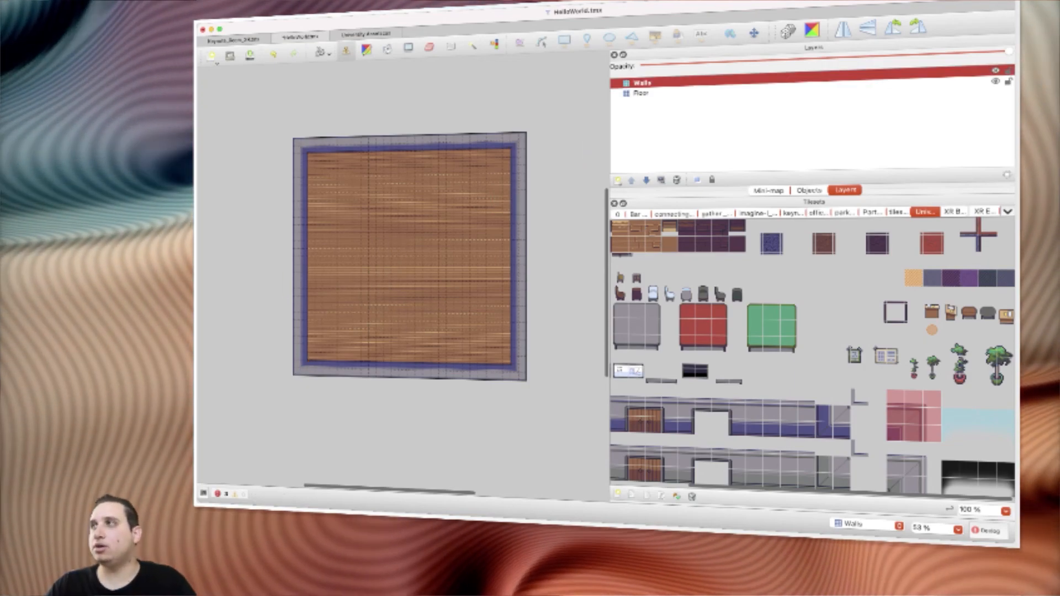
key("super+shift+n")
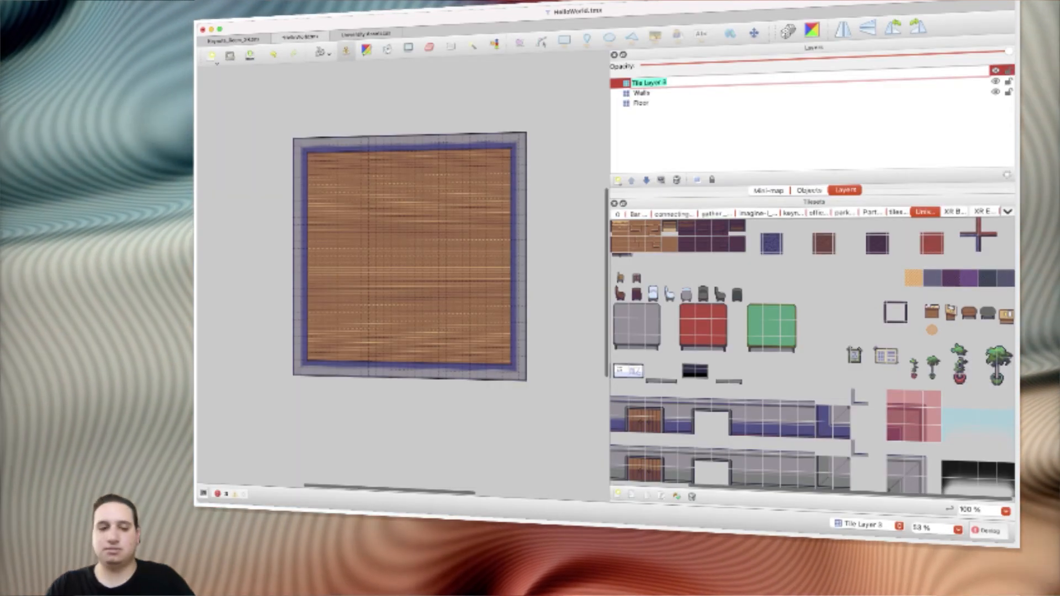
type("Decor")
key("Return")
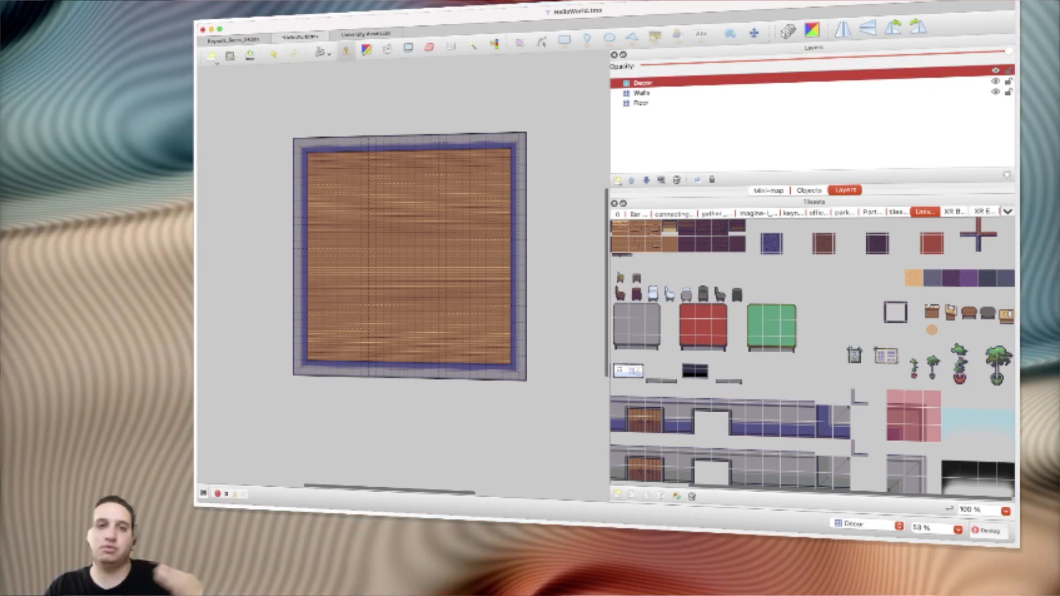
Step: Stamp the red table near the room's centre and two dark grey stools to its lower right on the Decor layer
left_click(703, 327)
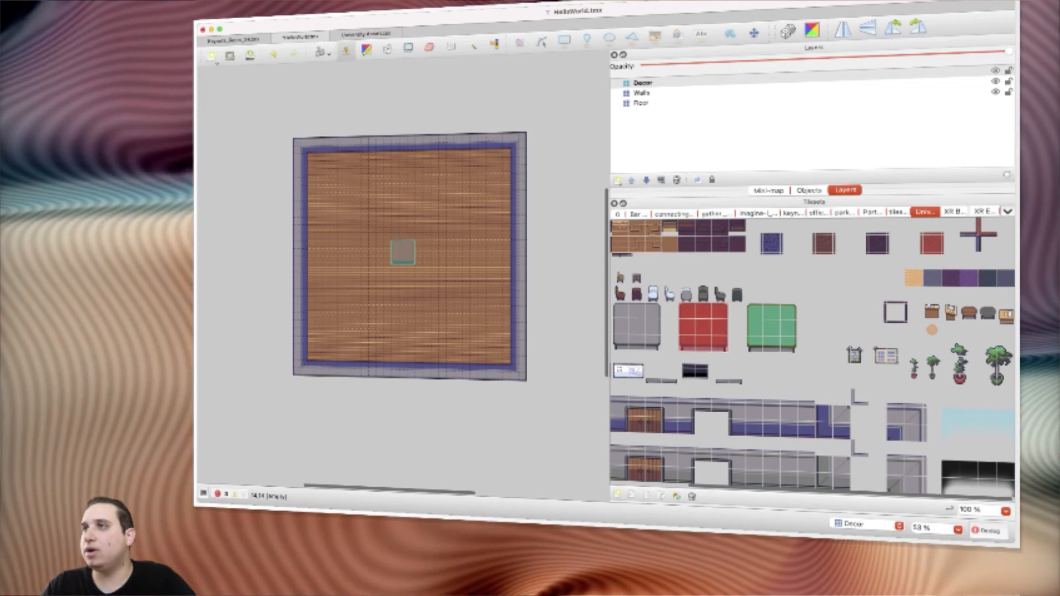
left_click(403, 252)
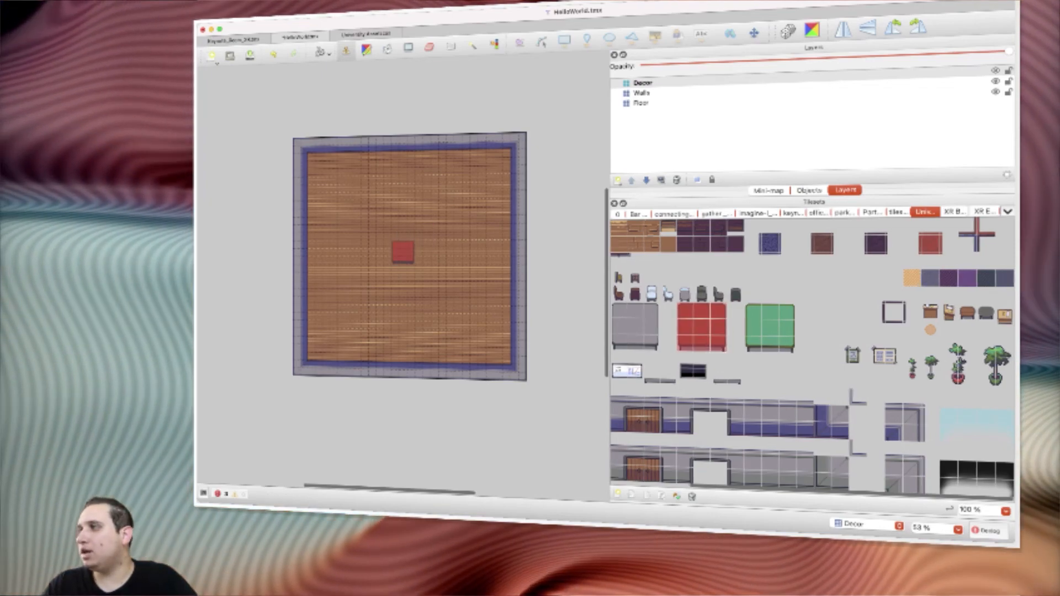
left_click(968, 312)
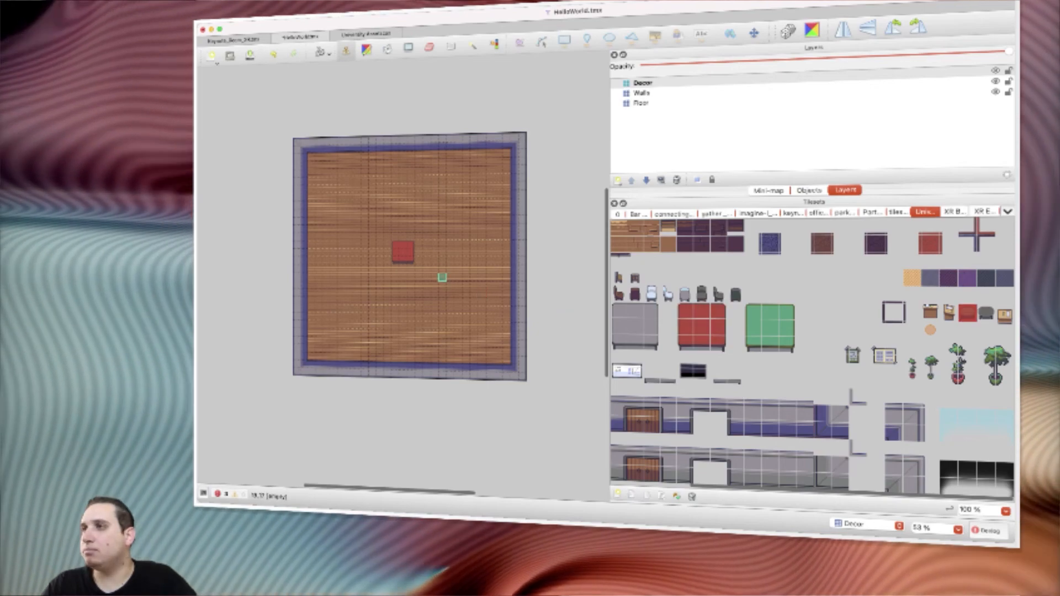
left_click(986, 313)
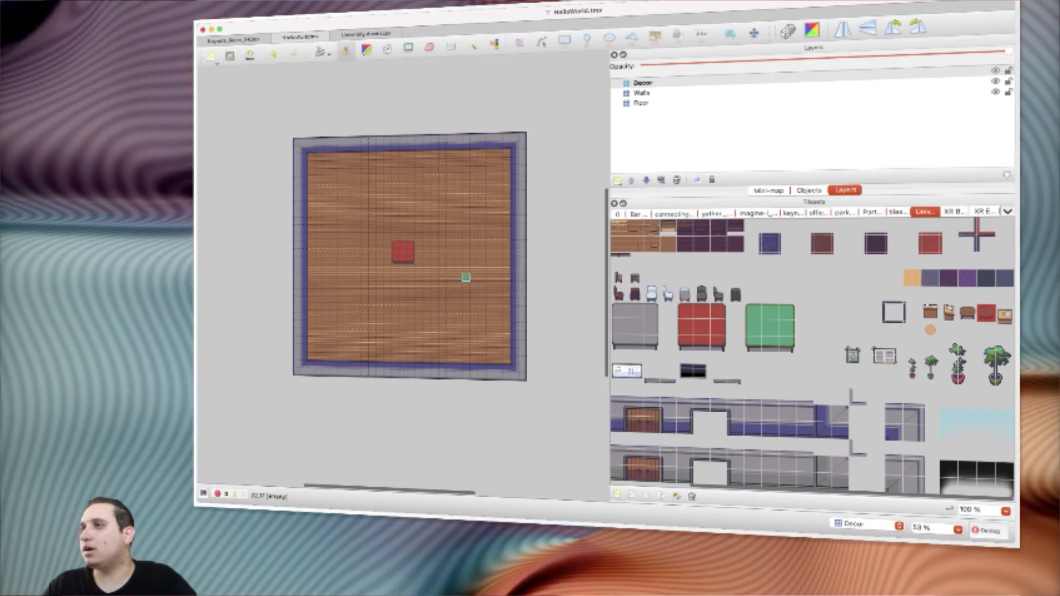
left_click(435, 269)
left_click(458, 260)
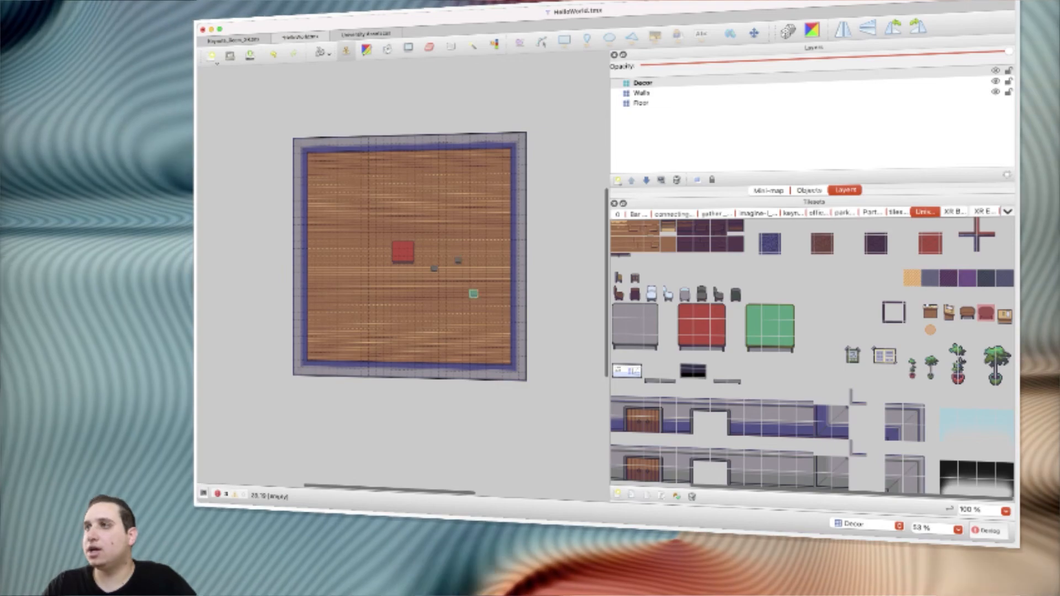
Step: Stamp a white chair at the red table's left side and a tall potted plant between the two grey stools
scroll(459, 259, "up", 3, "ctrl")
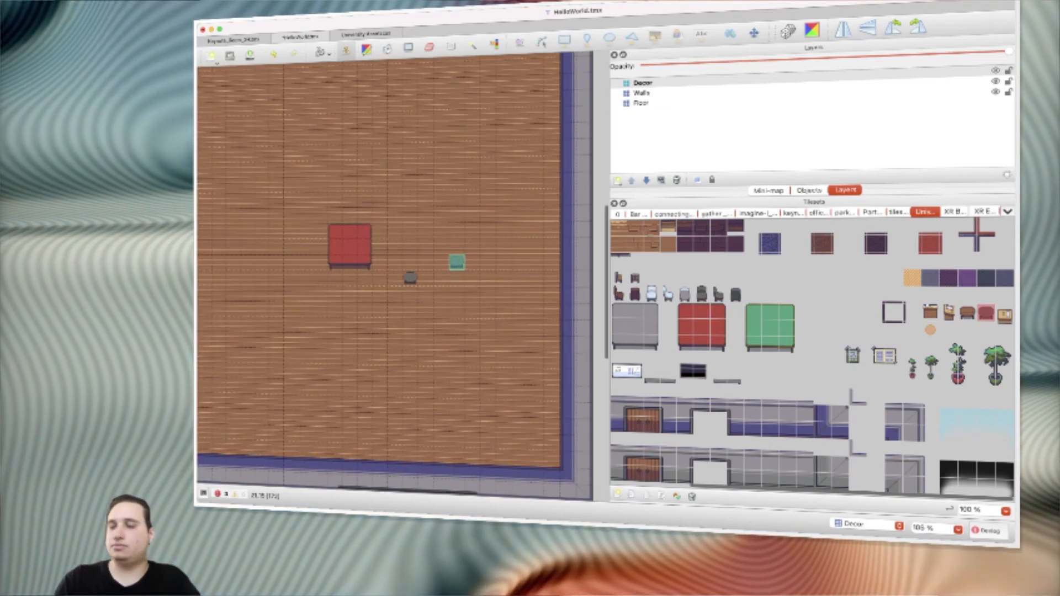
left_click(668, 294)
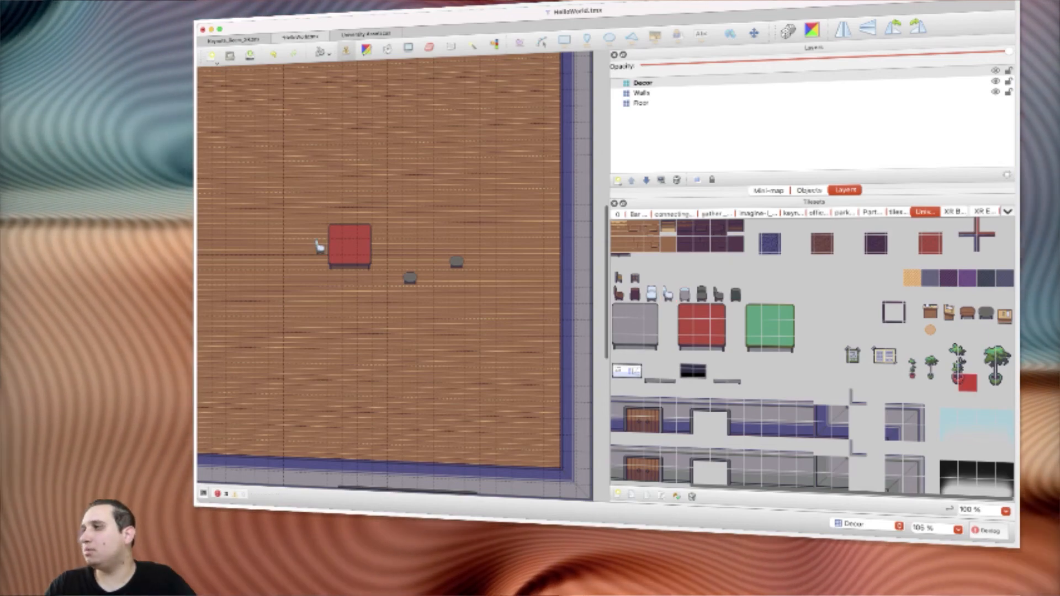
left_click(958, 364)
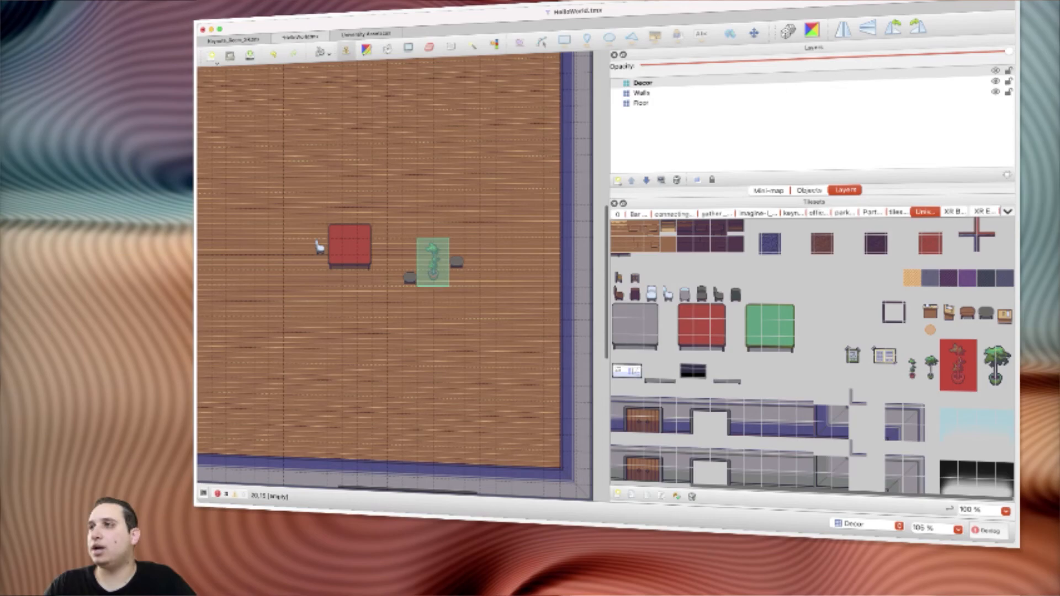
left_click(433, 263)
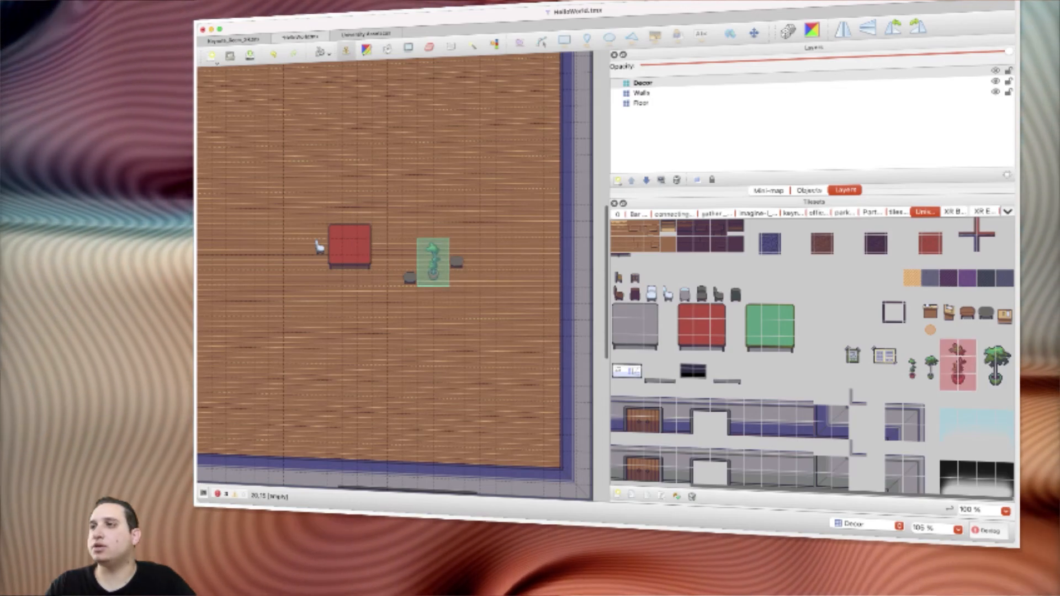
scroll(436, 326, "up", 2)
scroll(437, 326, "left", 4)
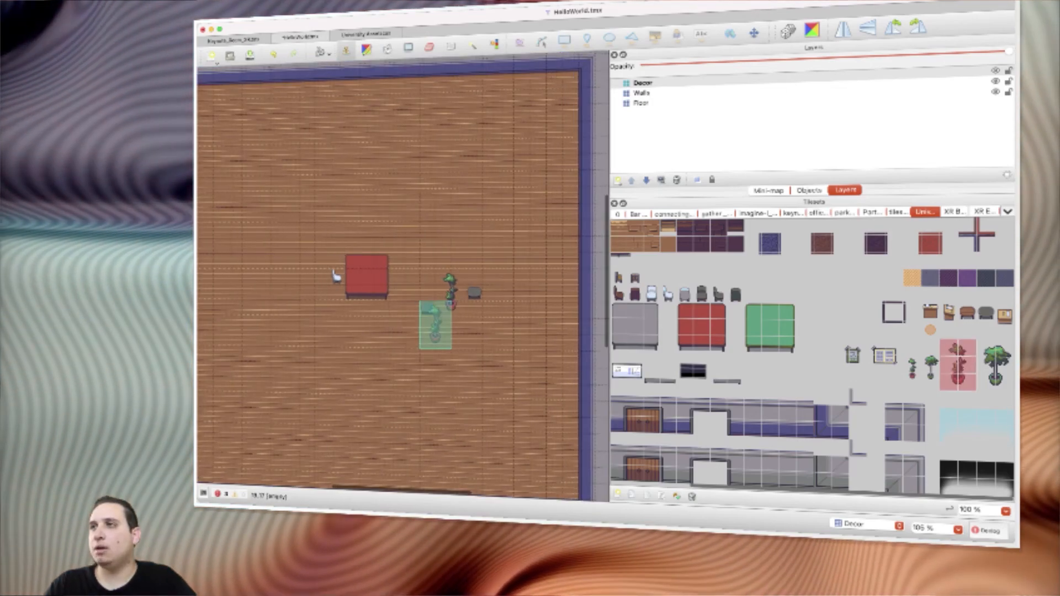
scroll(452, 329, "down", 3)
scroll(451, 328, "right", 5)
scroll(451, 329, "up", 2)
scroll(452, 334, "left", 2)
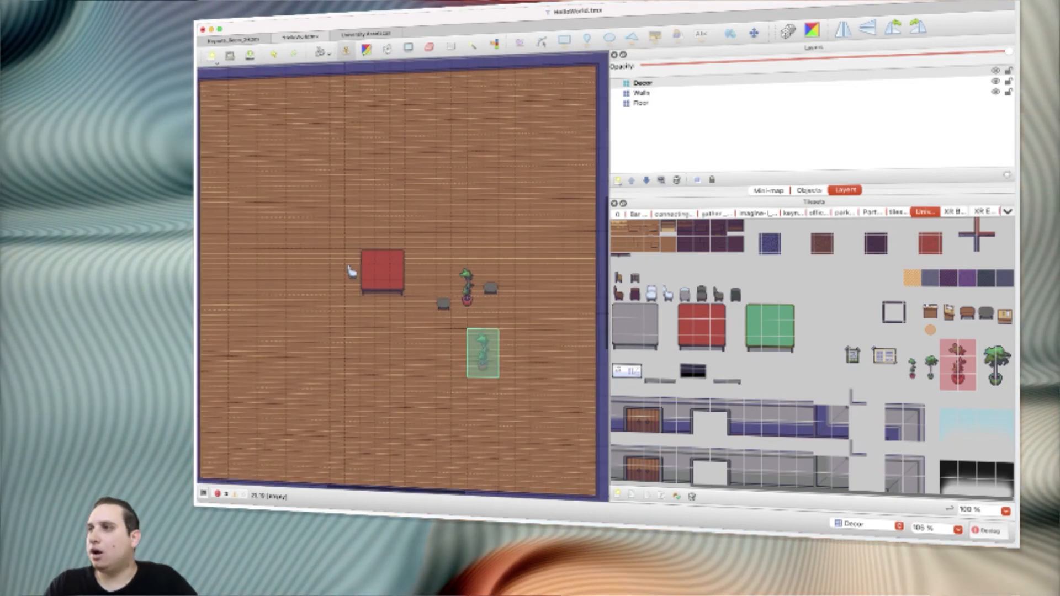
left_click(771, 278)
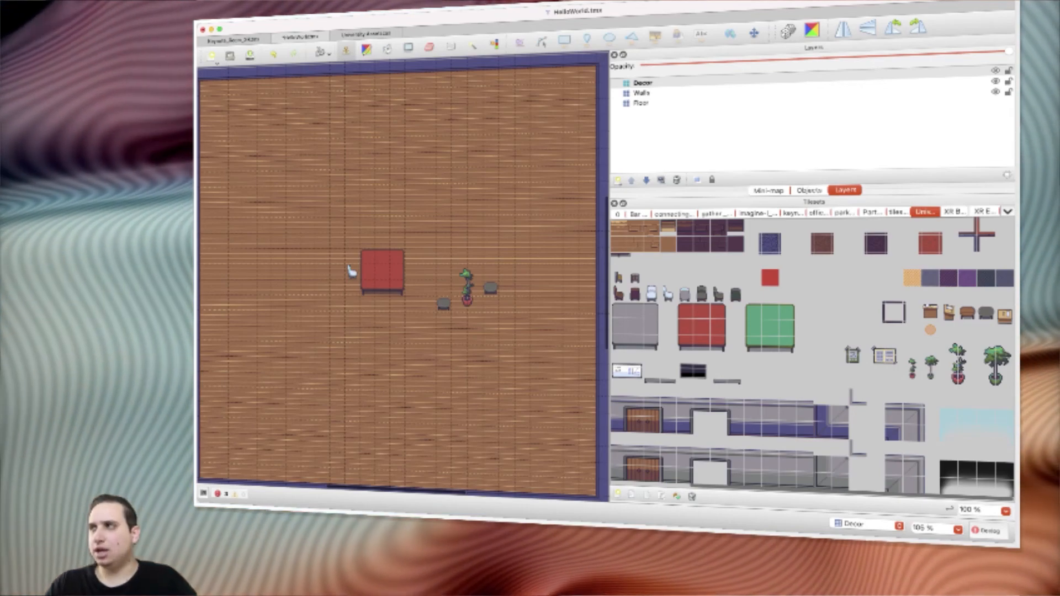
Step: Stamp the framed notice board on the upper wall above the red table on the Decor layer
middle_click_drag(351, 270, 356, 323)
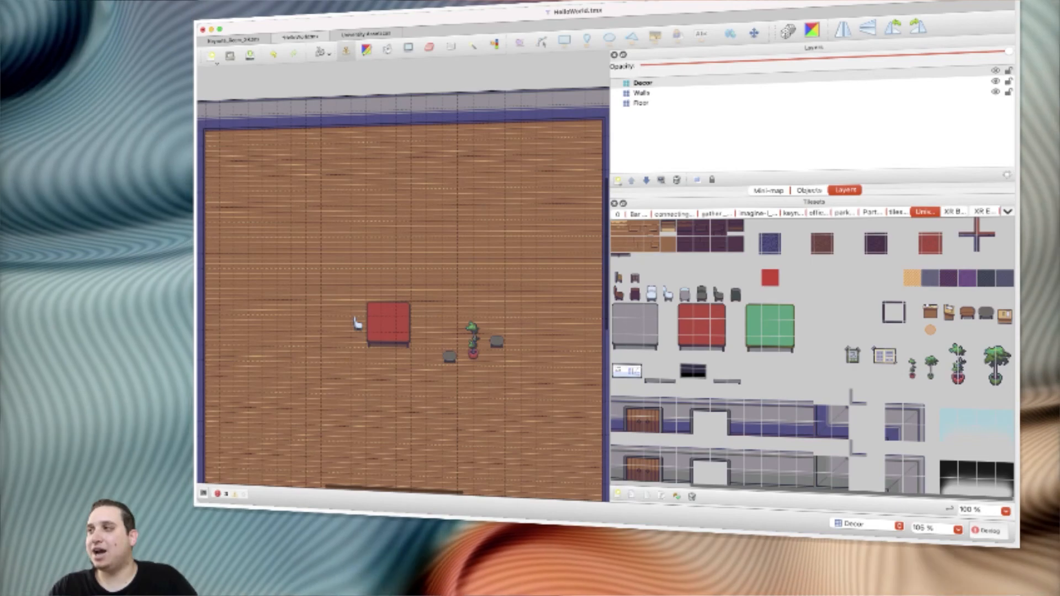
left_click(884, 357)
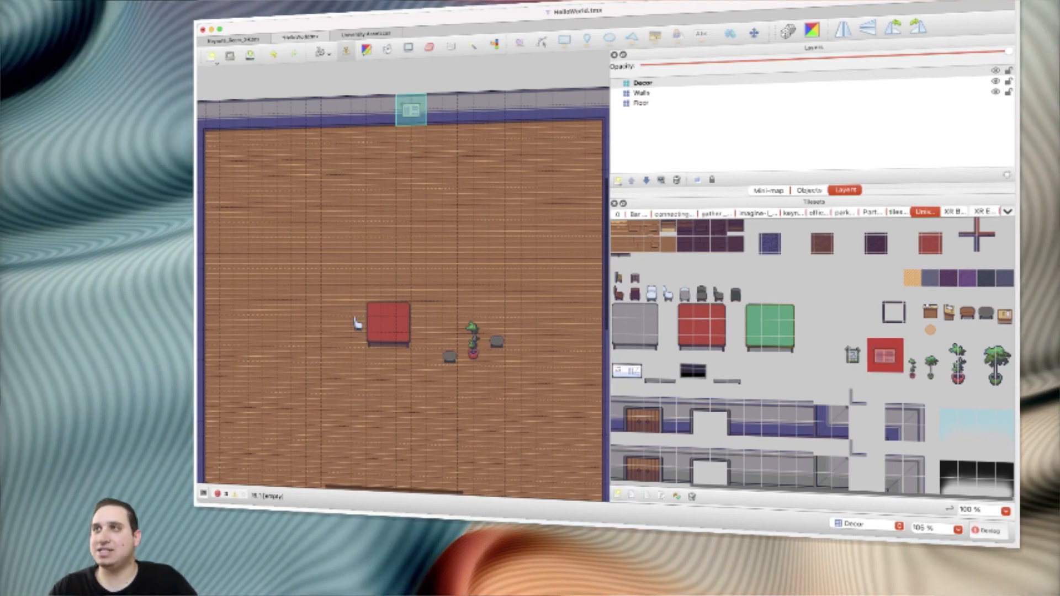
left_click(411, 110)
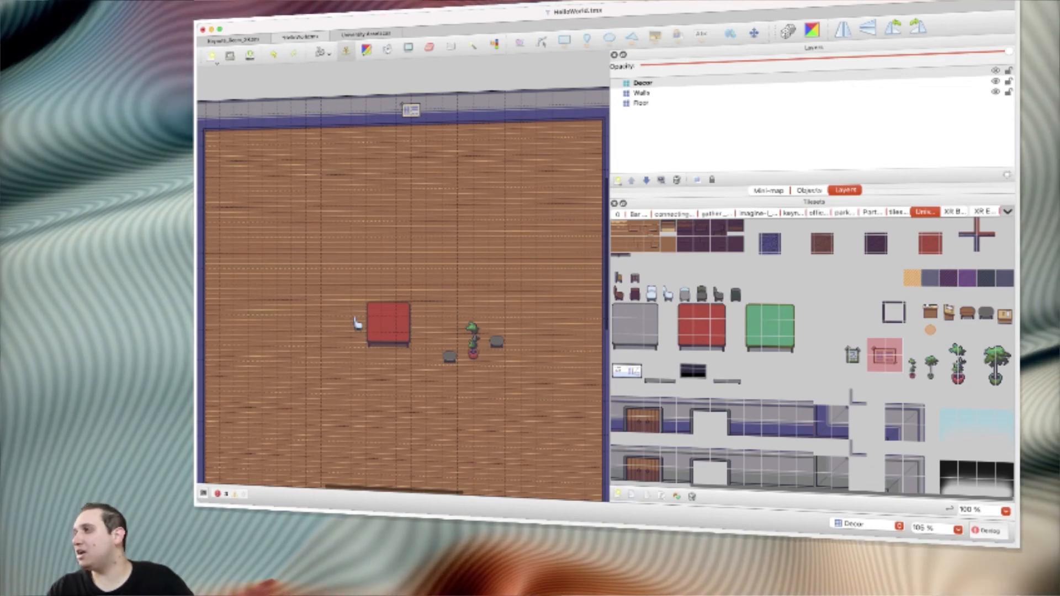
Step: Try stamping the large balloon bunch from the Part... tileset over the table, plant and stools on the Decor layer
left_click(872, 213)
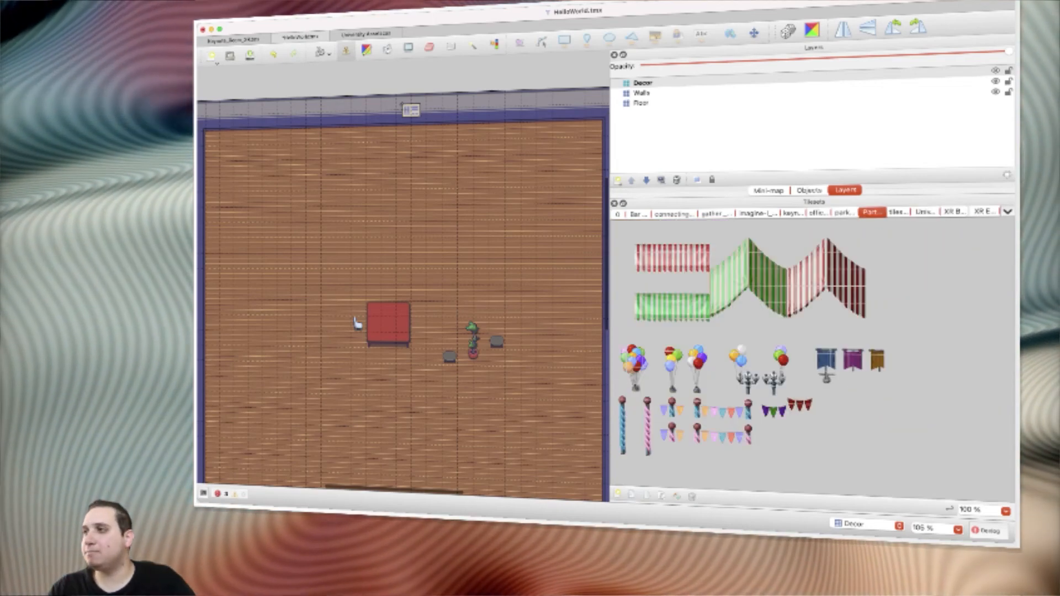
left_click_drag(702, 394, 685, 344)
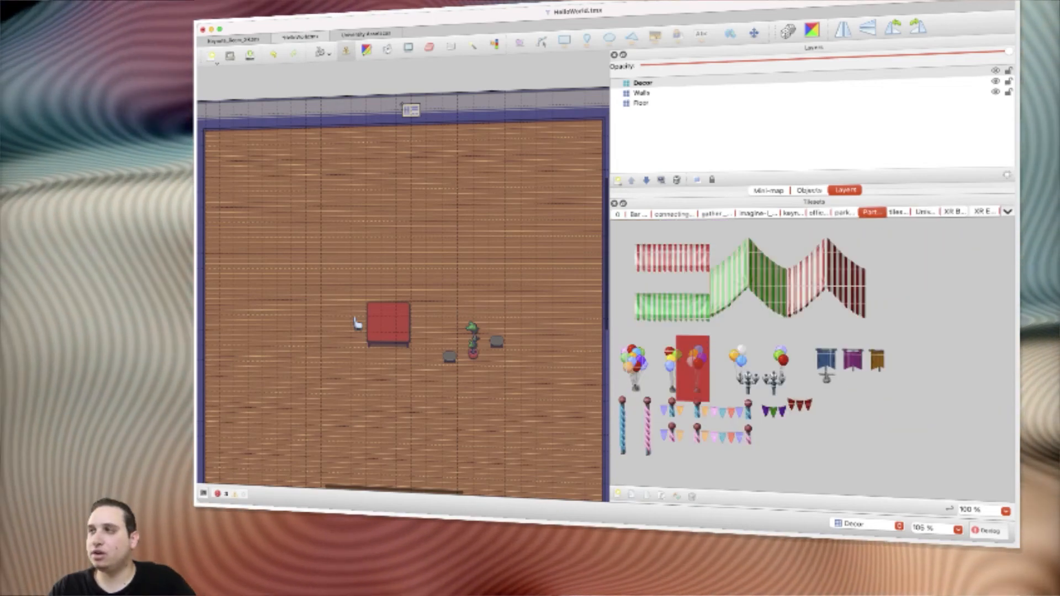
left_click_drag(617, 343, 651, 392)
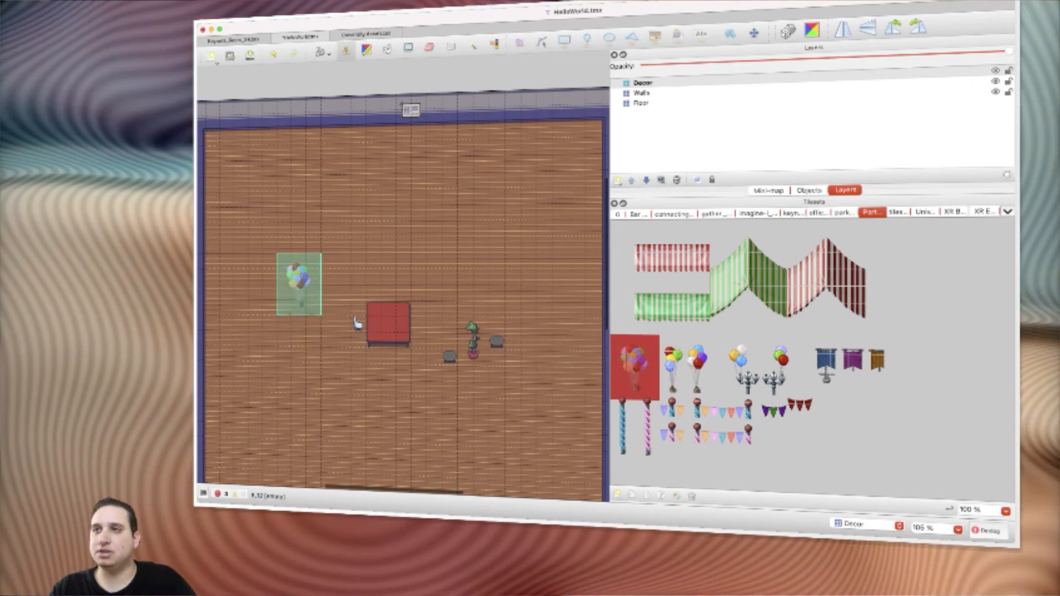
left_click(418, 284)
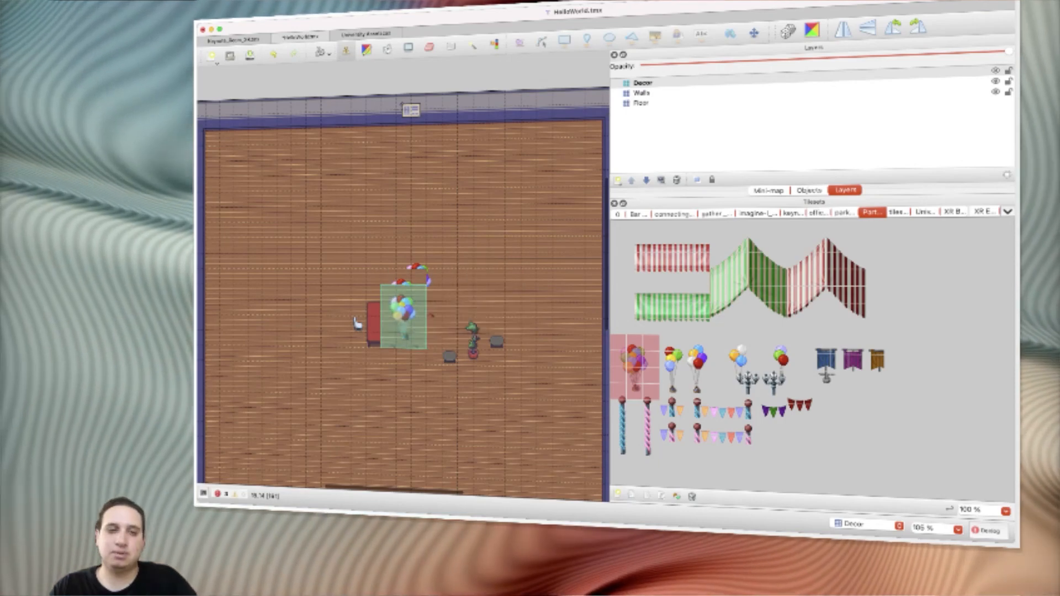
left_click(514, 356)
left_click(483, 356)
left_click(450, 339)
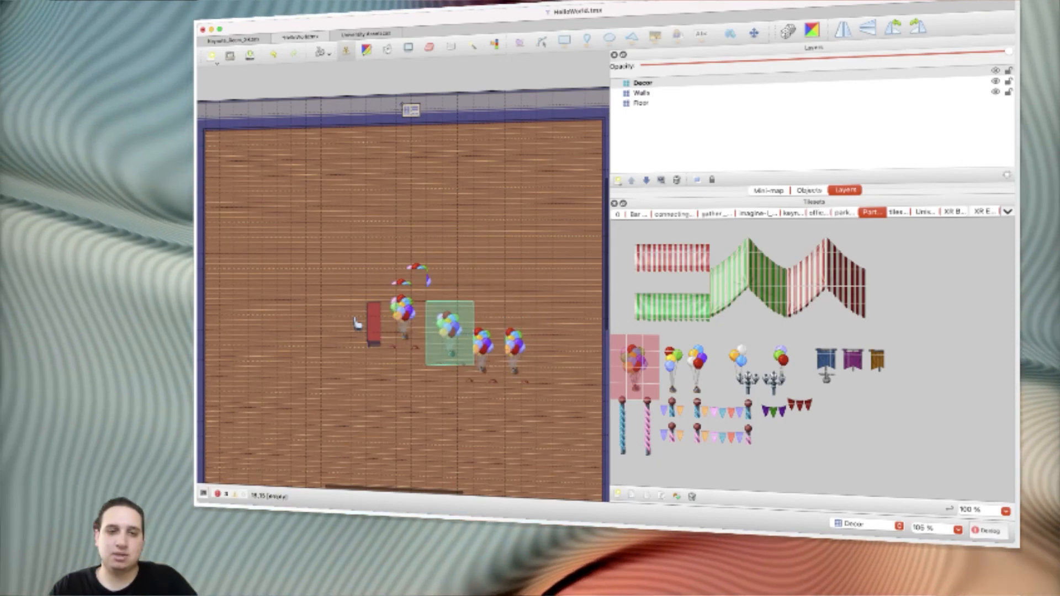
left_click(419, 285)
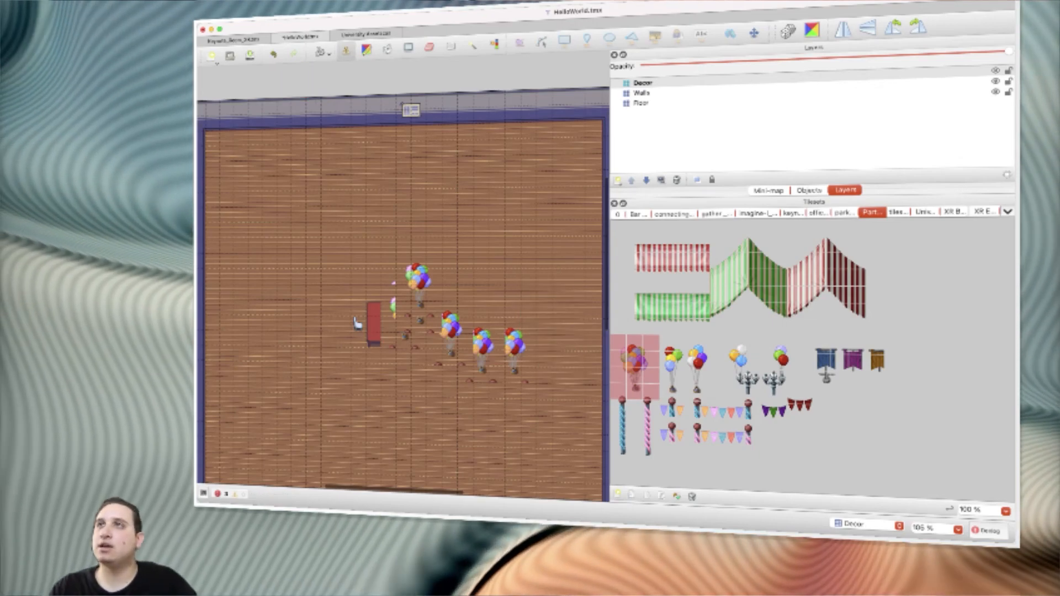
Step: Undo all the balloon stamps and the notice board stamp
key("super+z")
key("super+z")
key("super+z")
key("super+z")
key("super+z")
key("super+z")
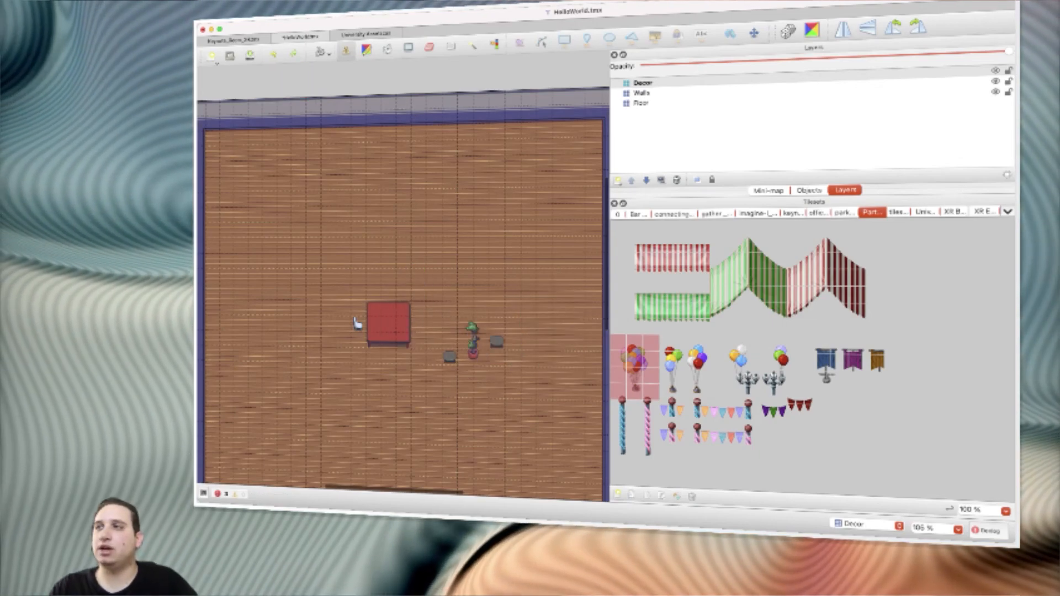
Step: Add a new tile layer above Decor and name it Balloons
left_click(643, 83)
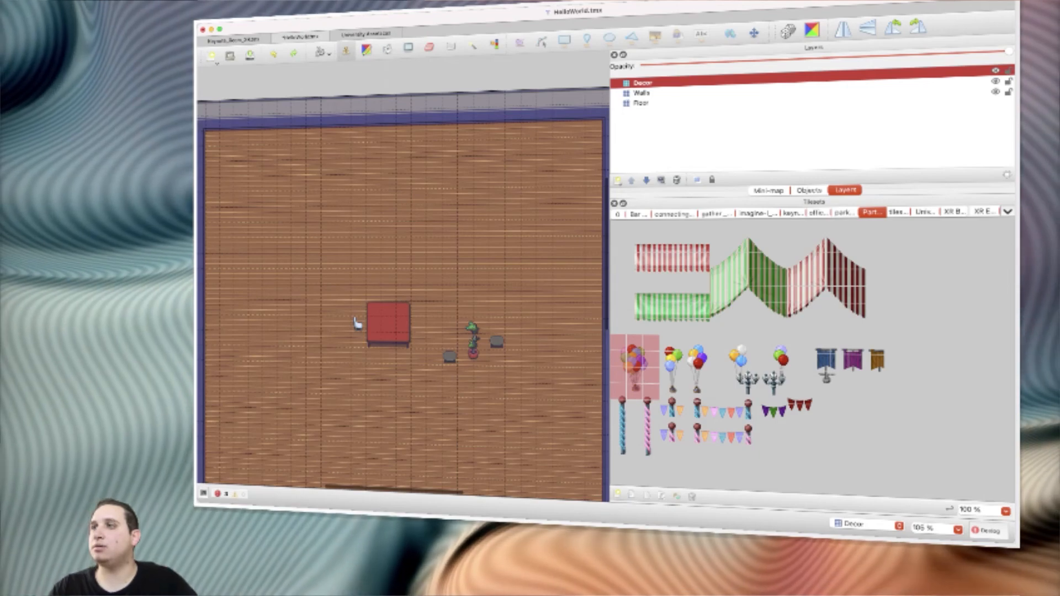
key("super+shift+n")
type("Ball")
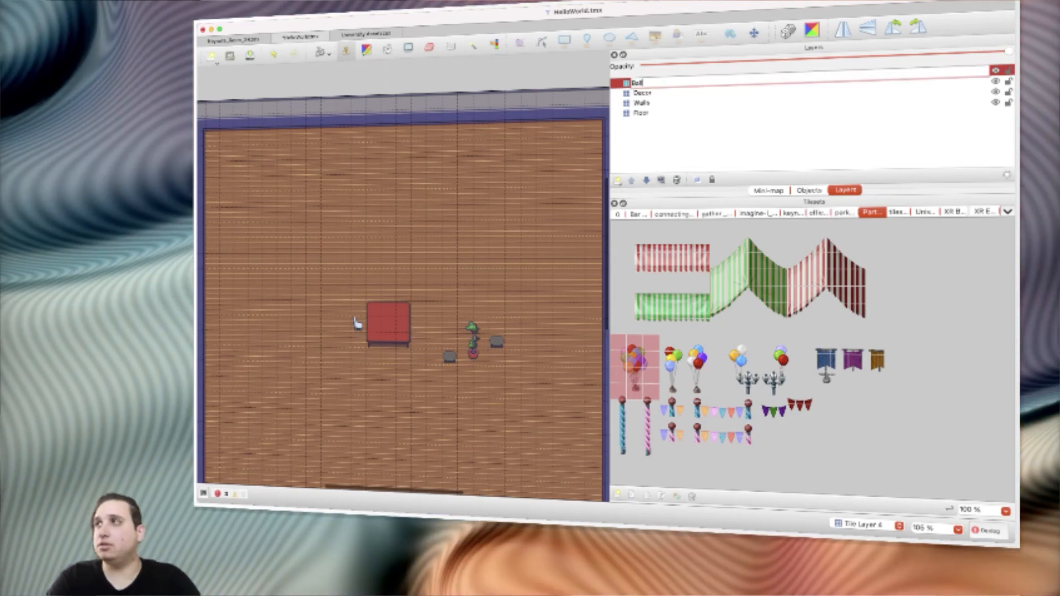
type("oons")
key("Return")
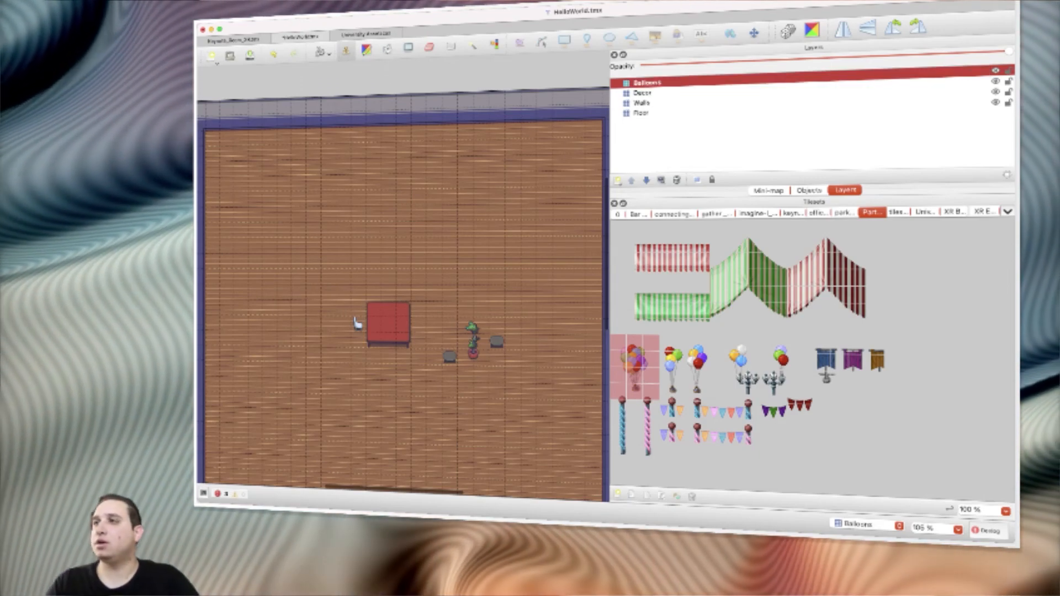
Step: Try a balloon bunch over the table on the Balloons layer, moving that layer below Decor and back above it
left_click(404, 307)
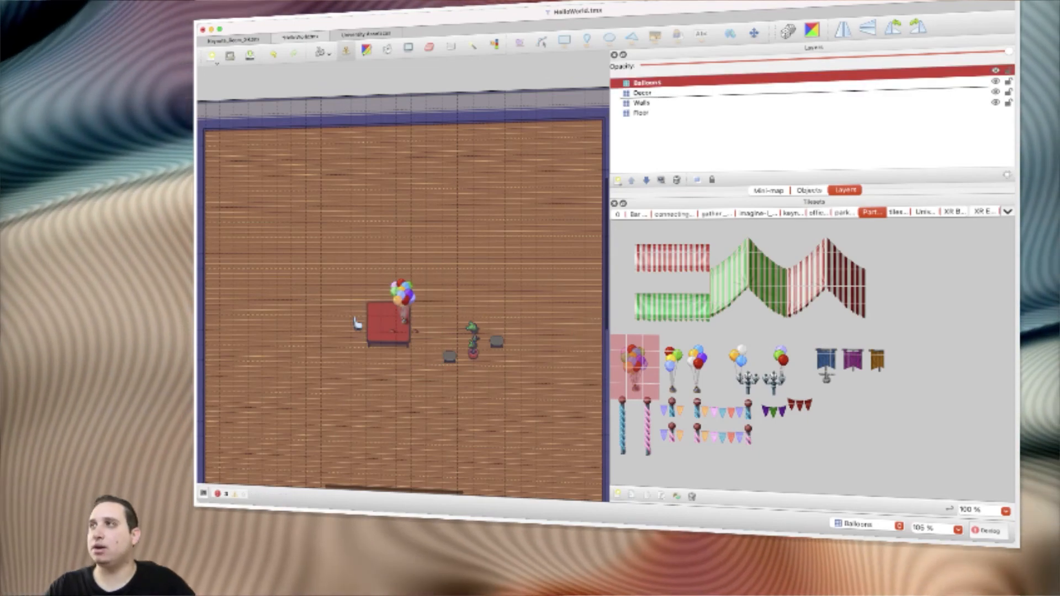
key("super+shift+Down")
key("f")
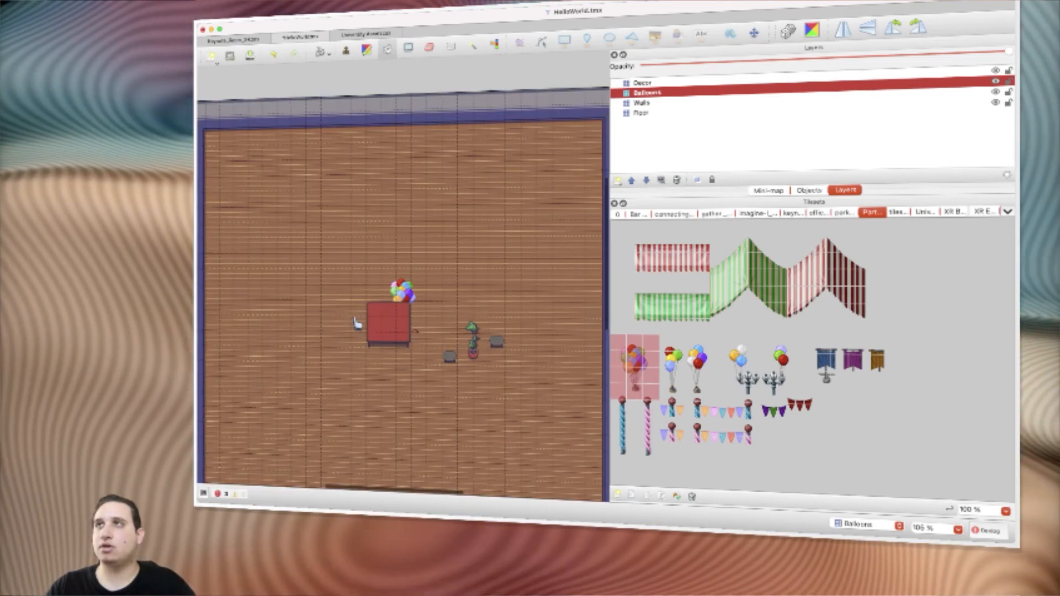
key("b")
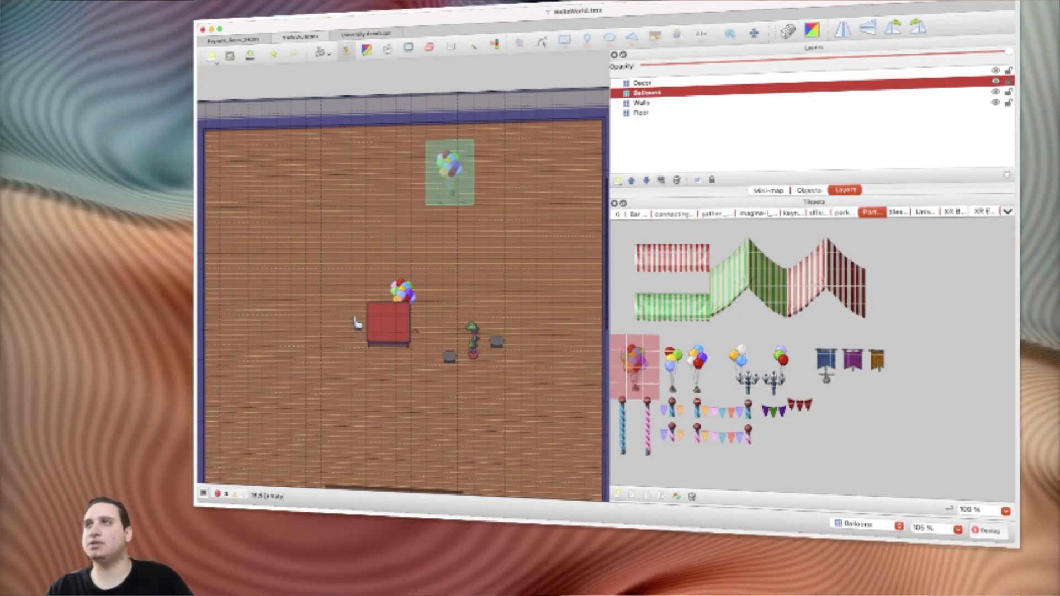
key("super+shift+Up")
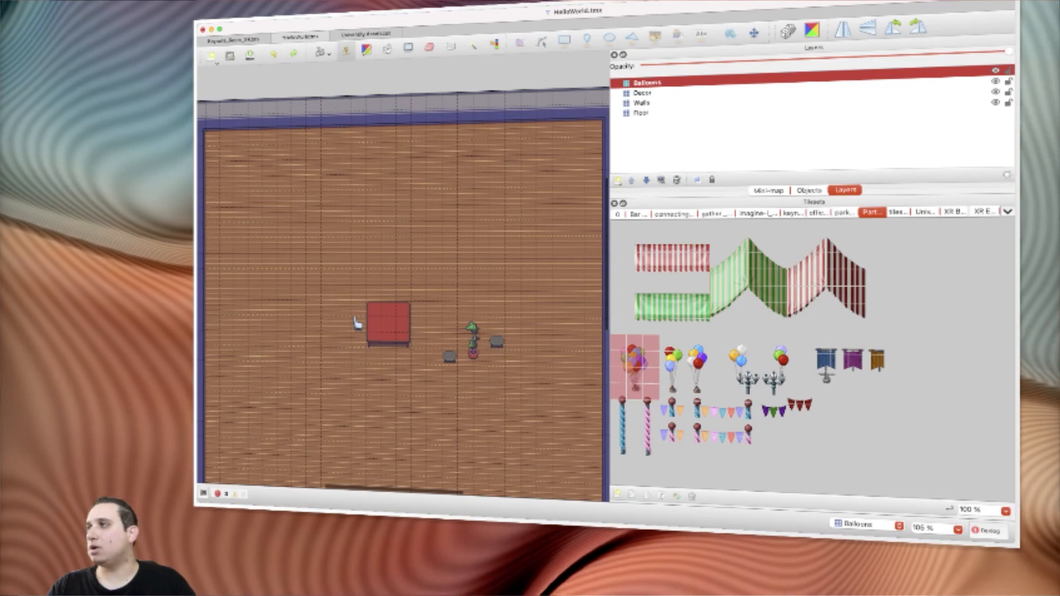
Step: Stamp the framed notice board from the Univ... tileset on the upper wall above the table, on the Balloons layer
left_click(925, 212)
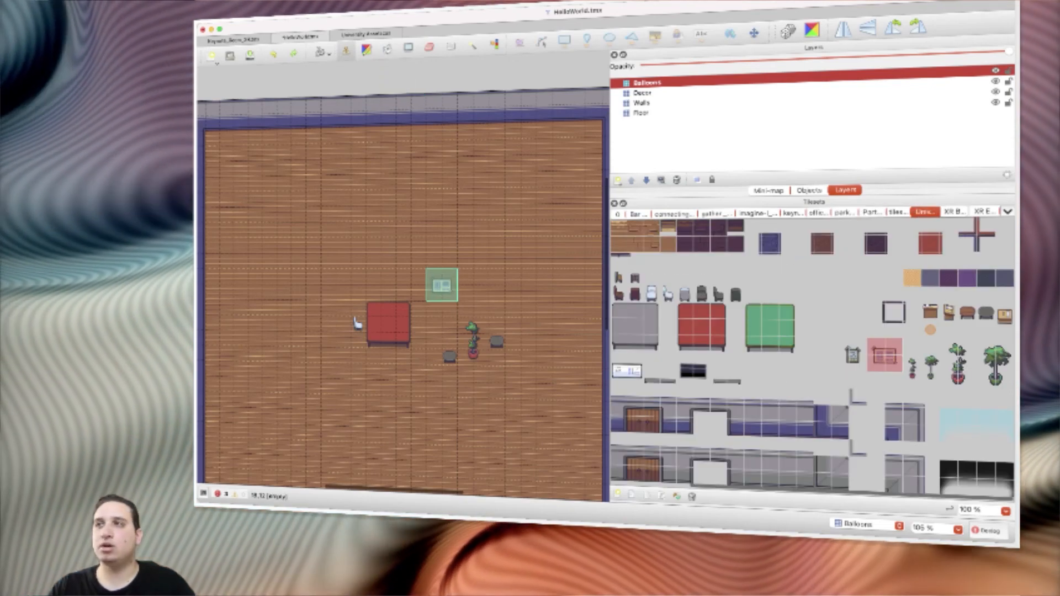
left_click(410, 111)
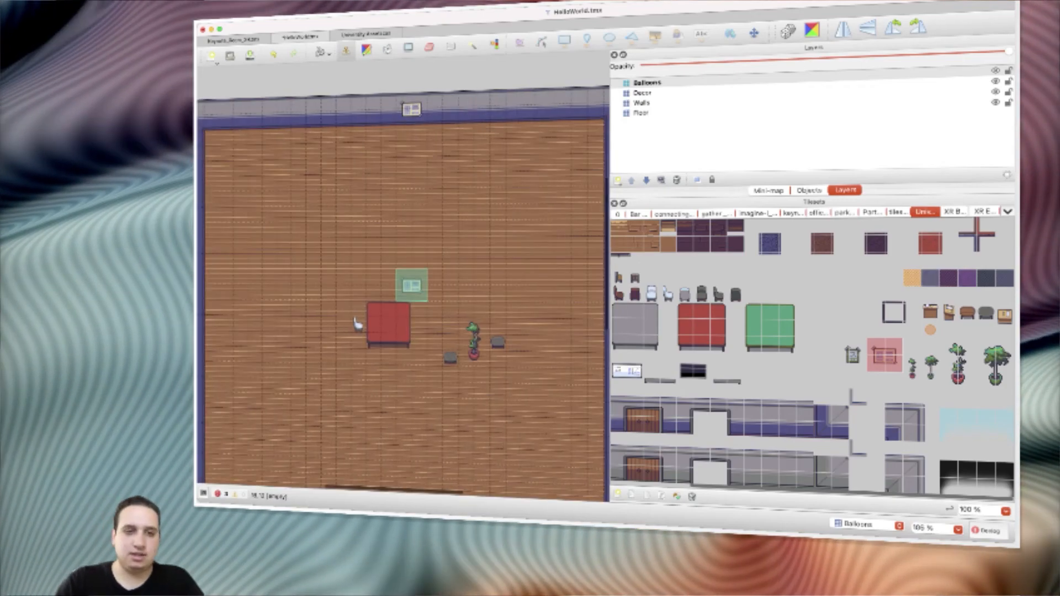
scroll(357, 324, "down", 3, "ctrl")
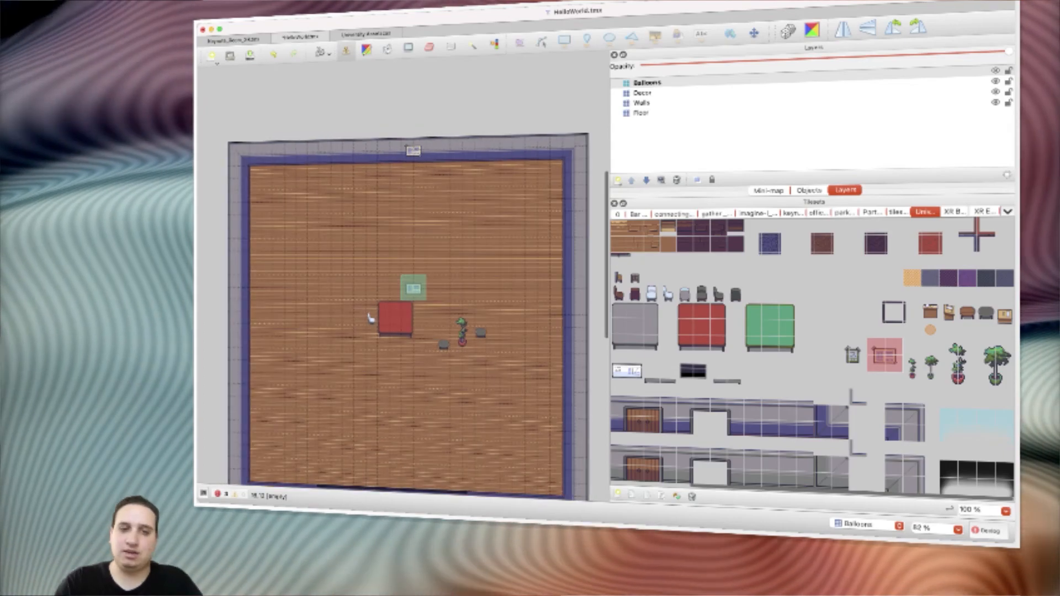
Step: Add a new tile layer above Balloons and name it Door
scroll(413, 287, "down", 2)
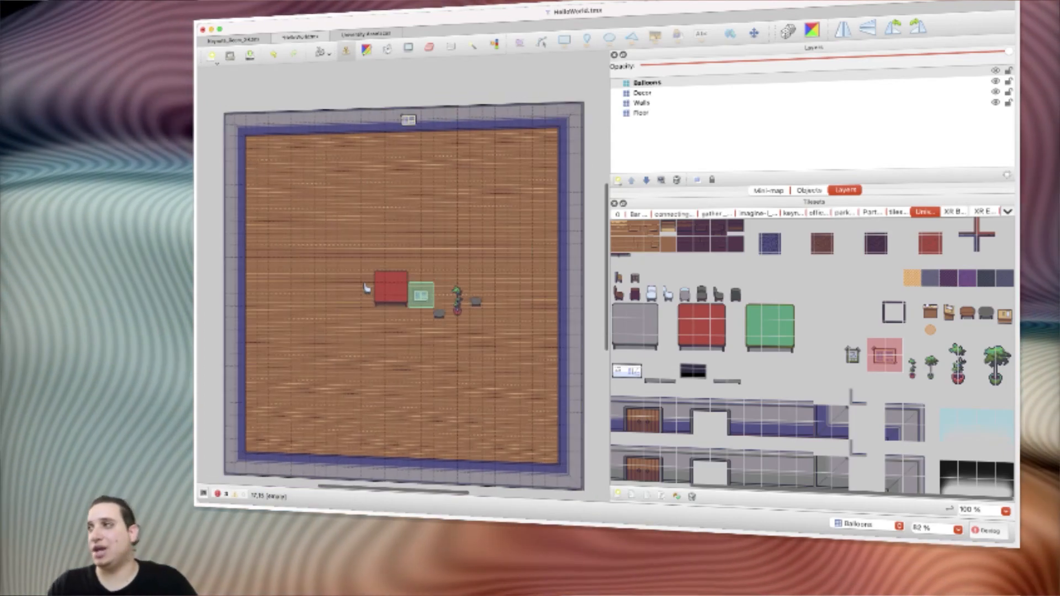
scroll(812, 353, "left", 5)
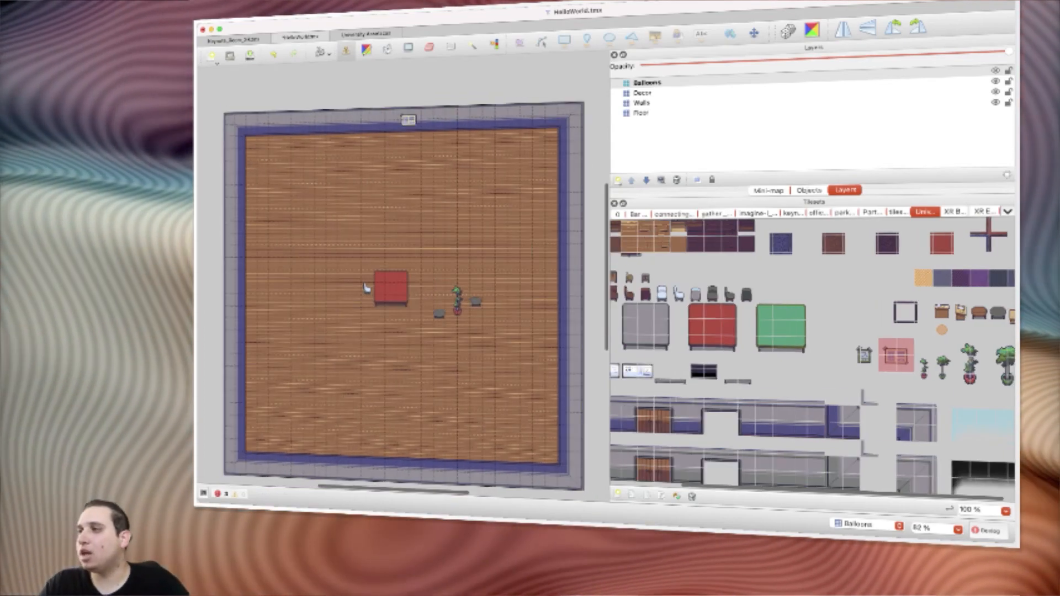
scroll(812, 354, "right", 4)
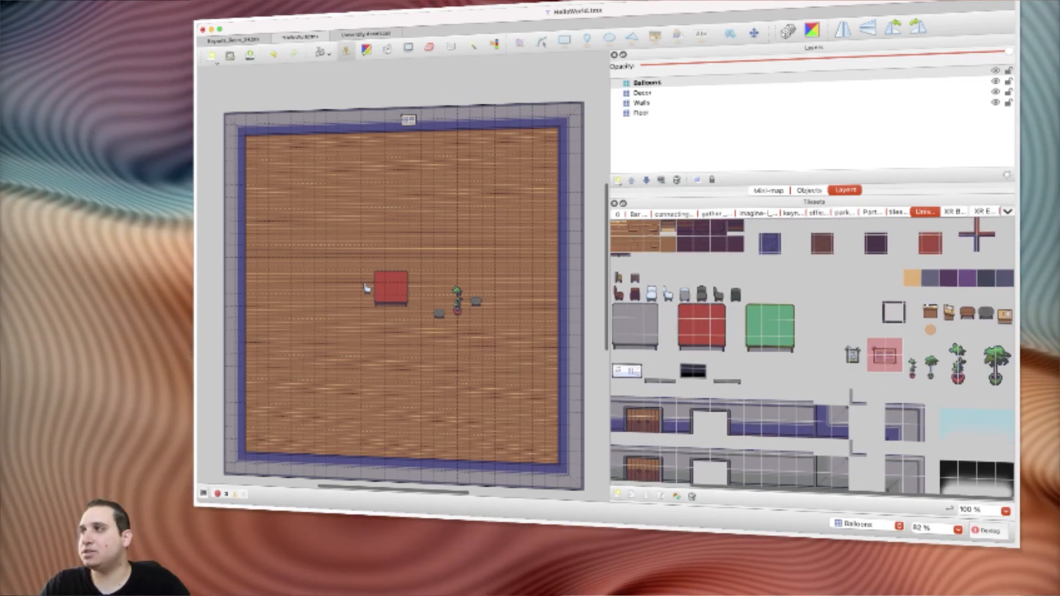
scroll(812, 353, "left", 4)
left_click(647, 83)
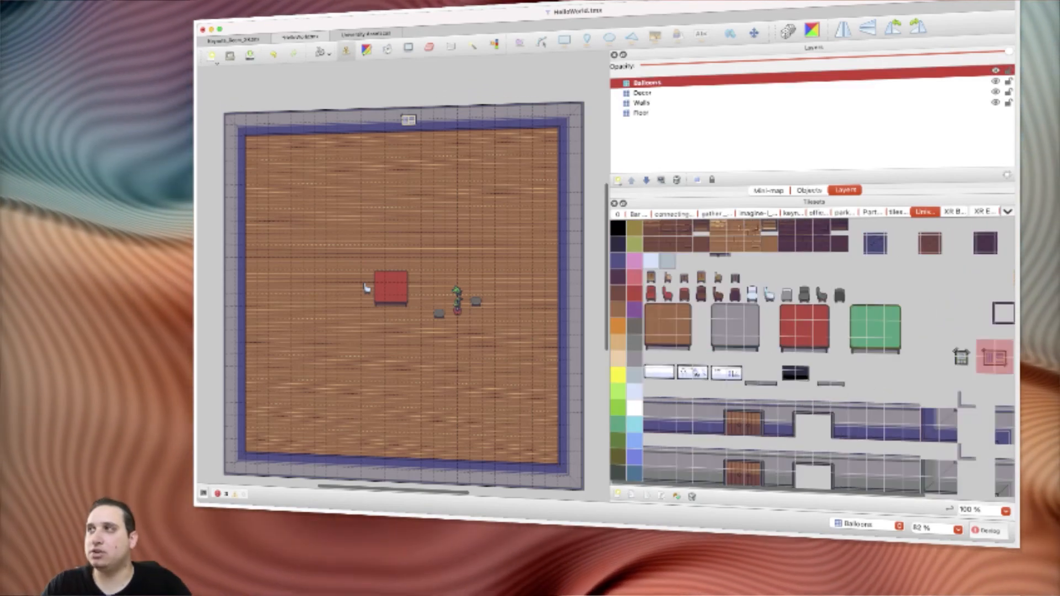
key("super+shift+n")
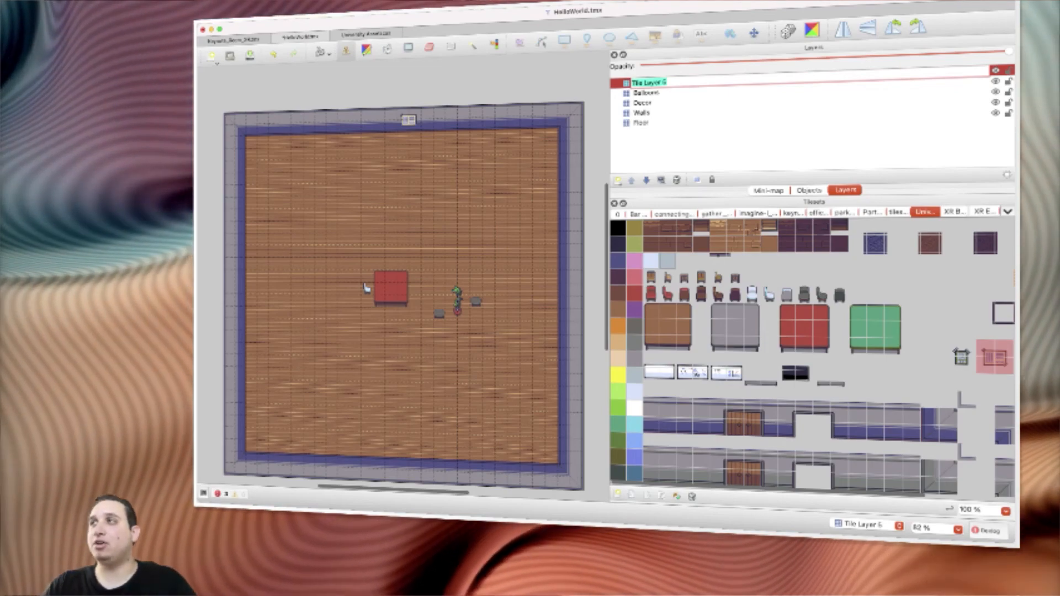
type("Door")
key("Return")
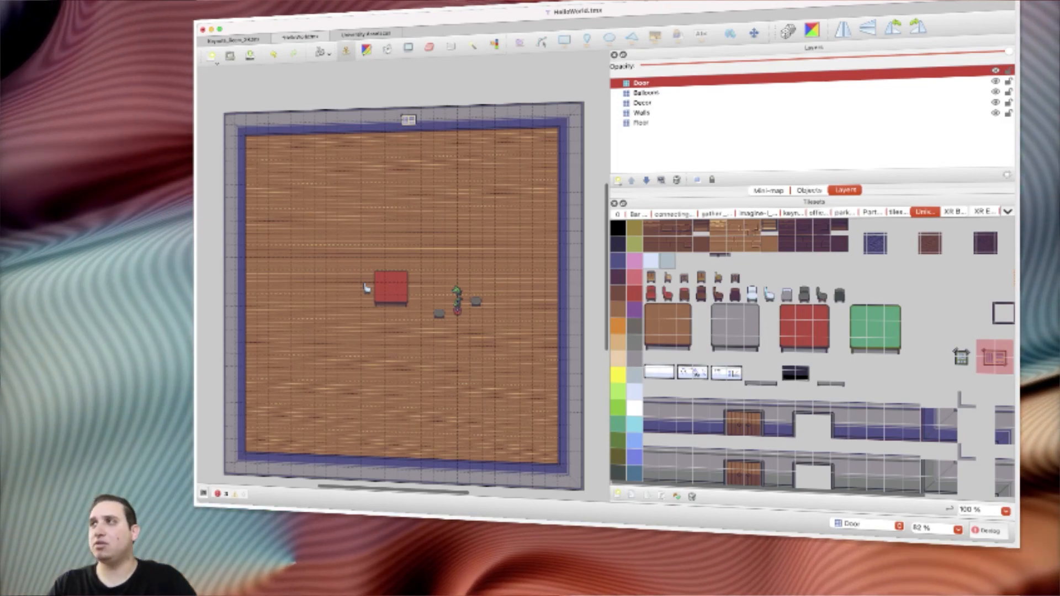
Step: Add another tile layer above Door and name it Darkness/Shadow
key("super+shift+n")
type("Darkness")
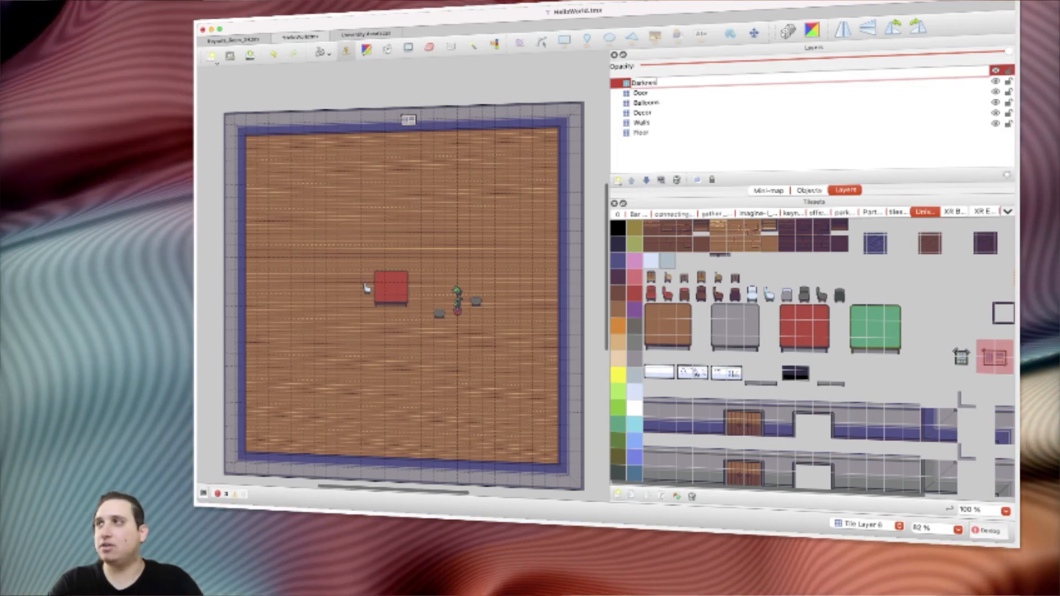
type("s")
type("/Shadow")
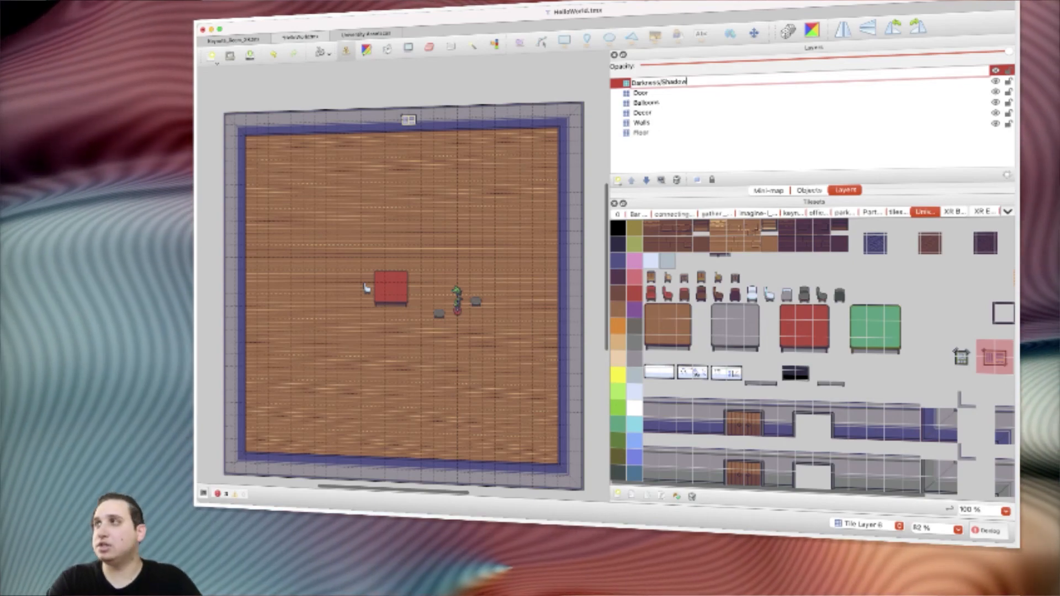
key("Return")
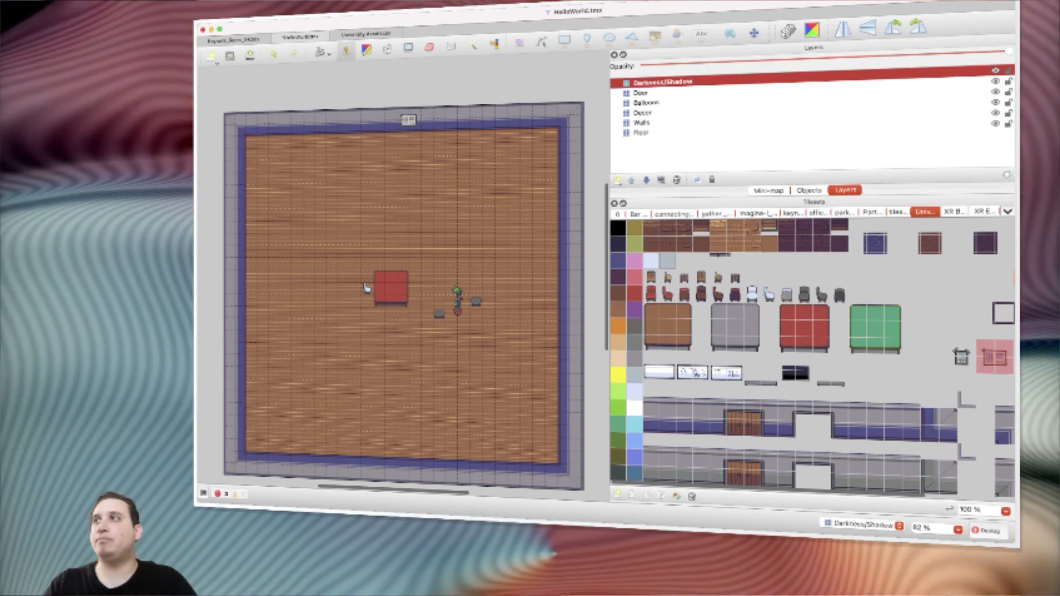
Step: Try the open doorway with blue trim on the upper wall beside the notice board, on the Door layer, and delete that layer
key("Down")
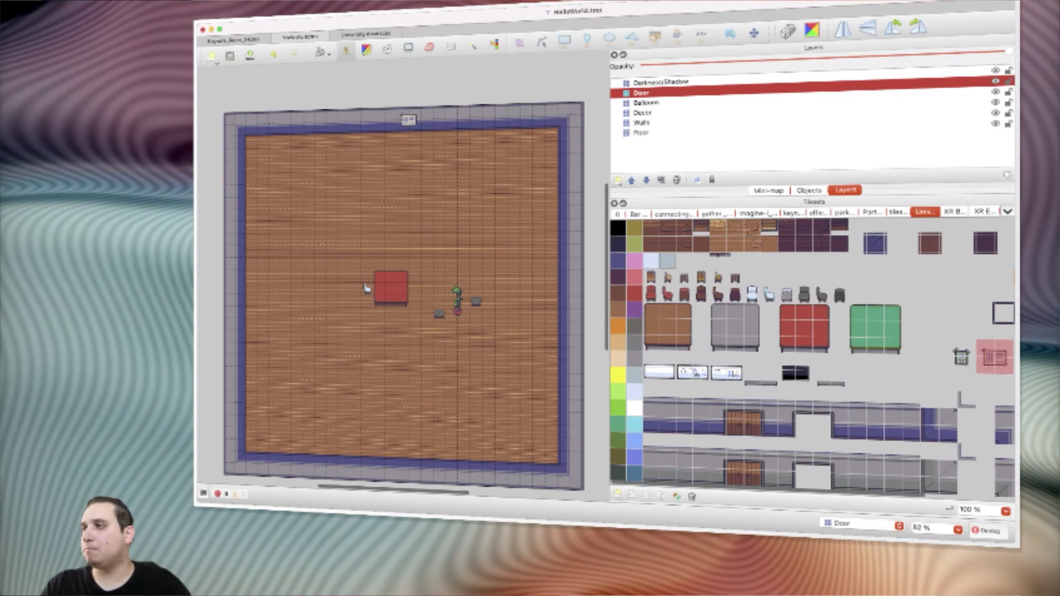
left_click_drag(787, 396, 840, 431)
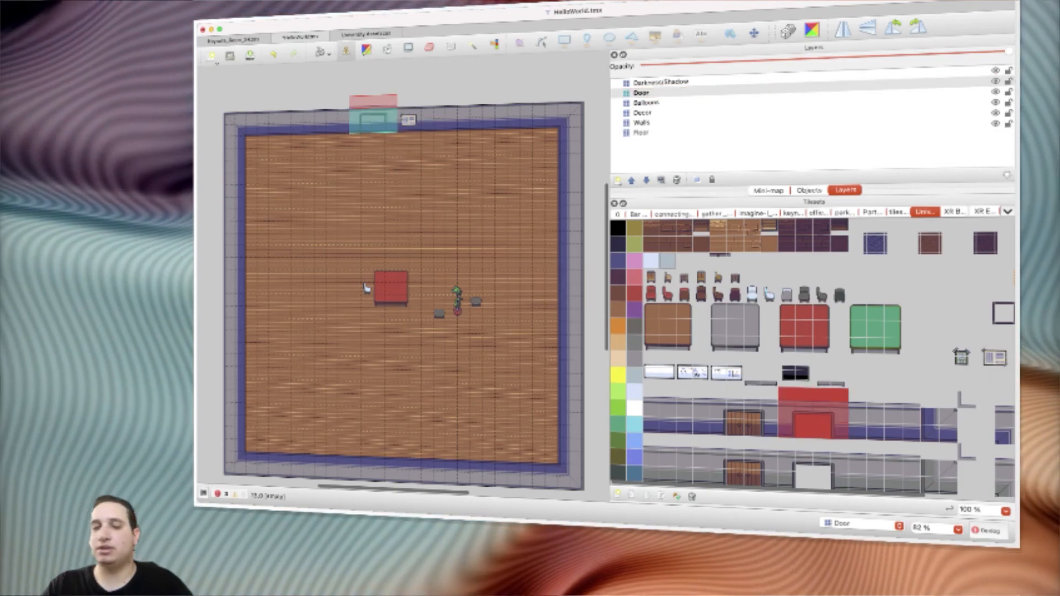
left_click(373, 116)
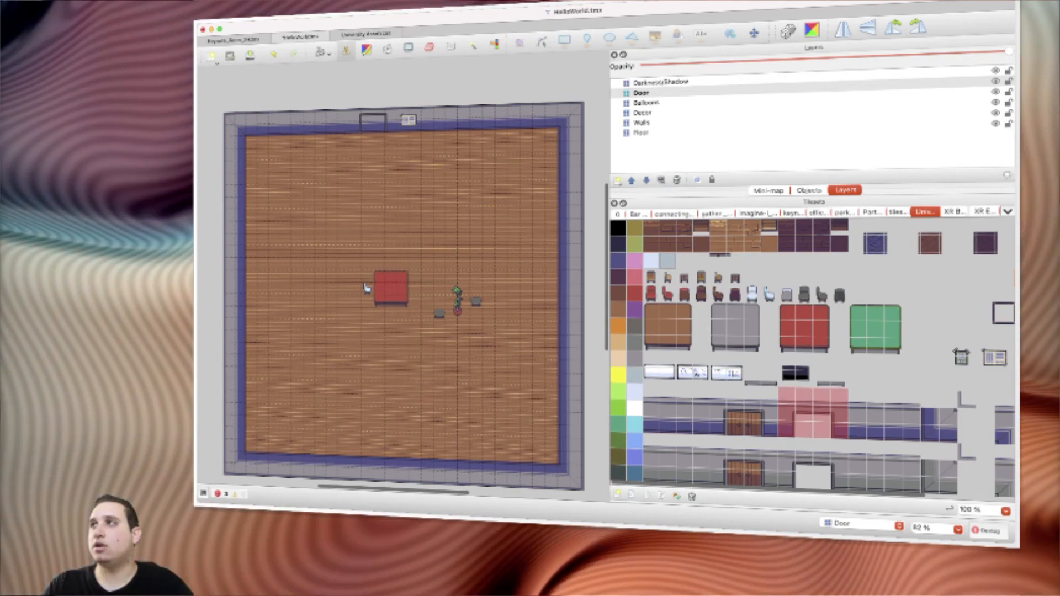
left_click(642, 93)
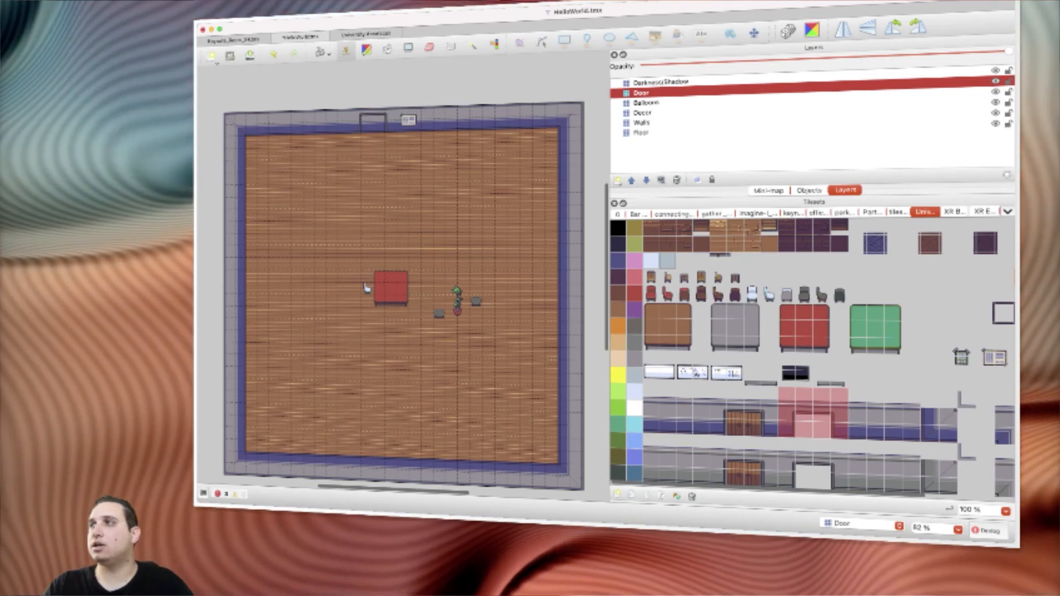
key("Delete")
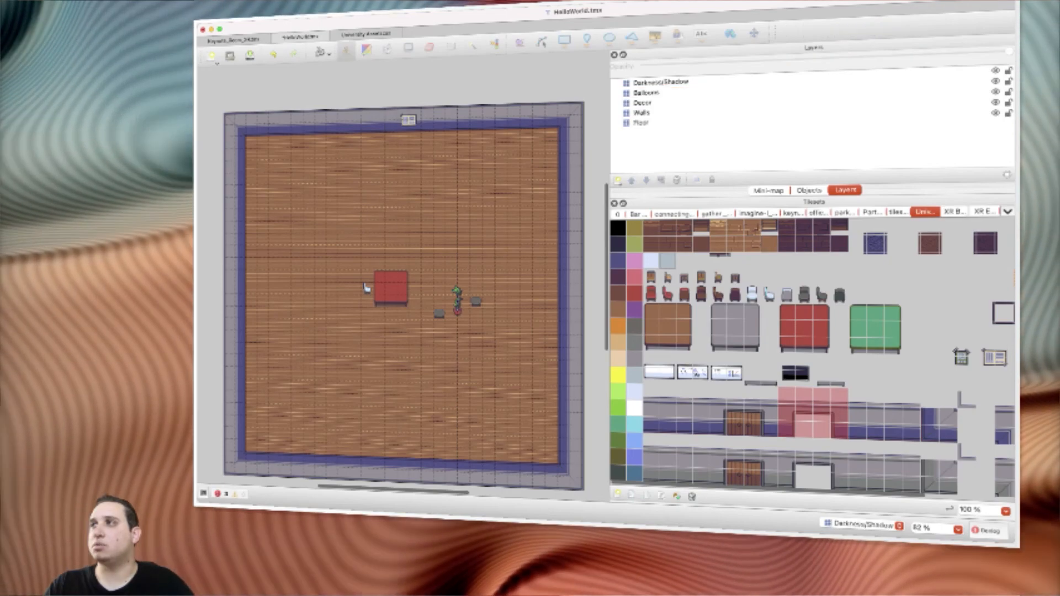
Step: Stamp the open doorway on the Walls layer: one in the upper wall, two in the right wall and one in the lower wall
left_click(642, 113)
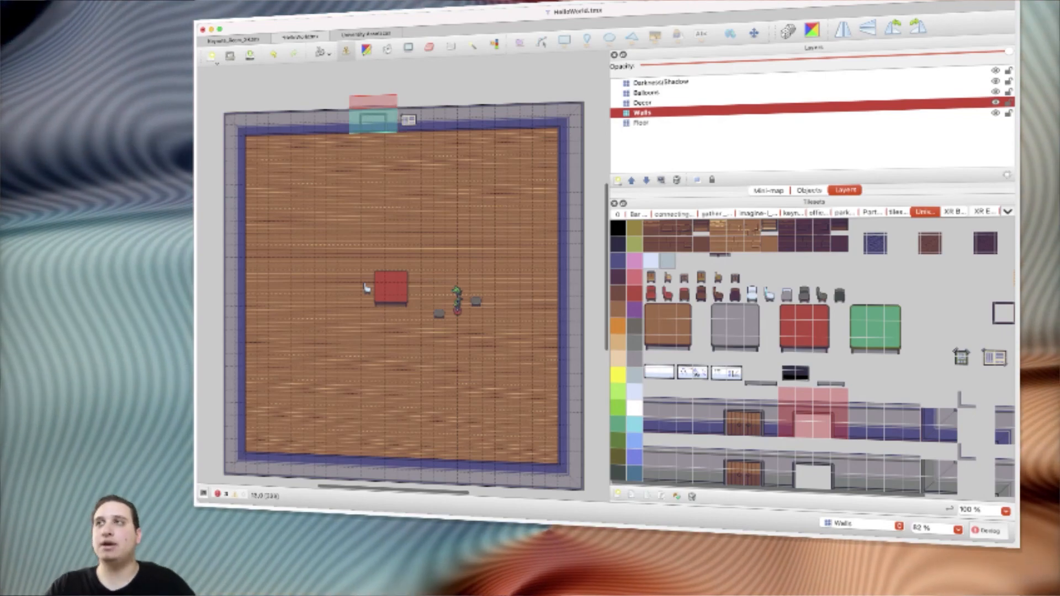
left_click(377, 115)
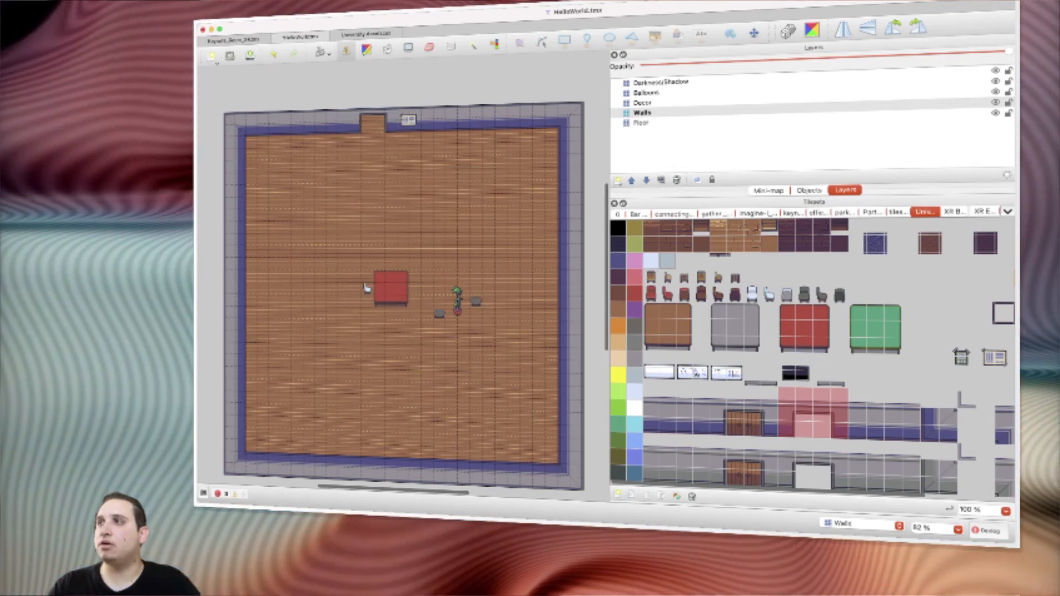
left_click(569, 257)
left_click(569, 347)
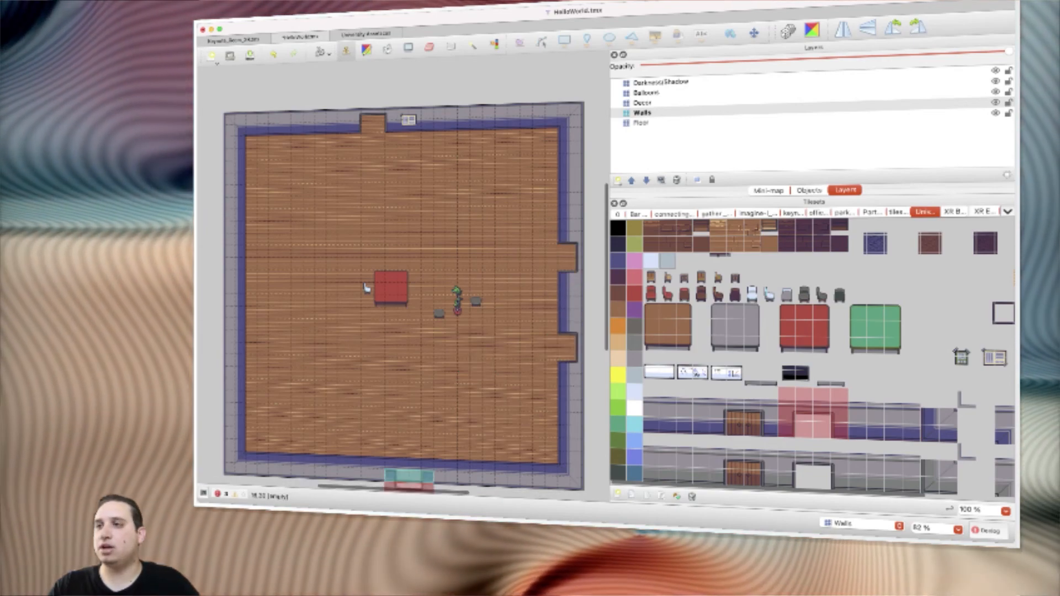
left_click(373, 472)
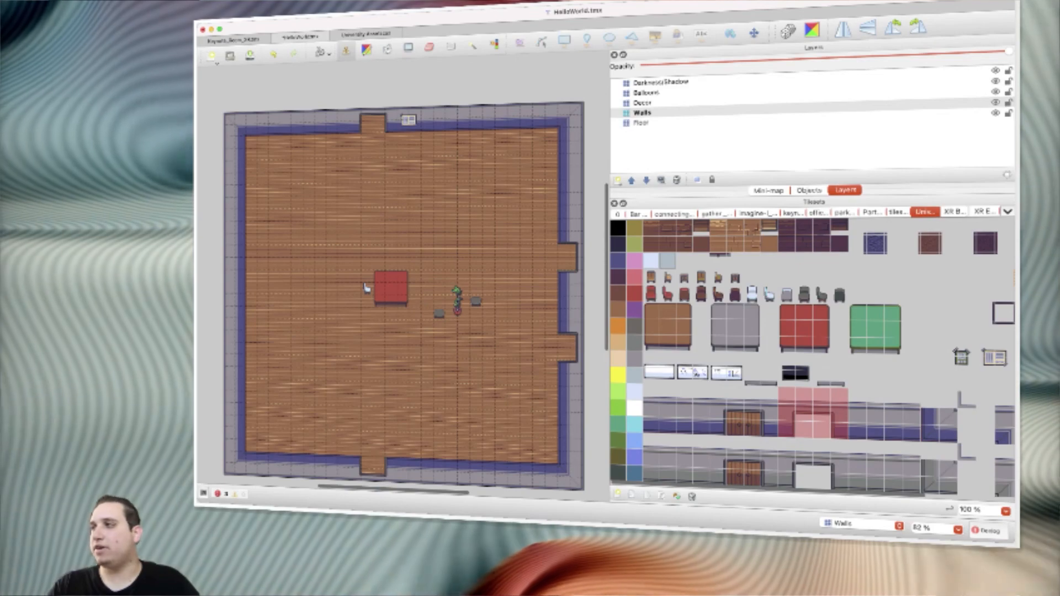
Step: Build a wide opening in the upper wall right of the notice board from the doorway's left edge, middle and right edge tiles
left_click(822, 429)
left_click_drag(786, 446, 805, 430)
left_click(788, 413)
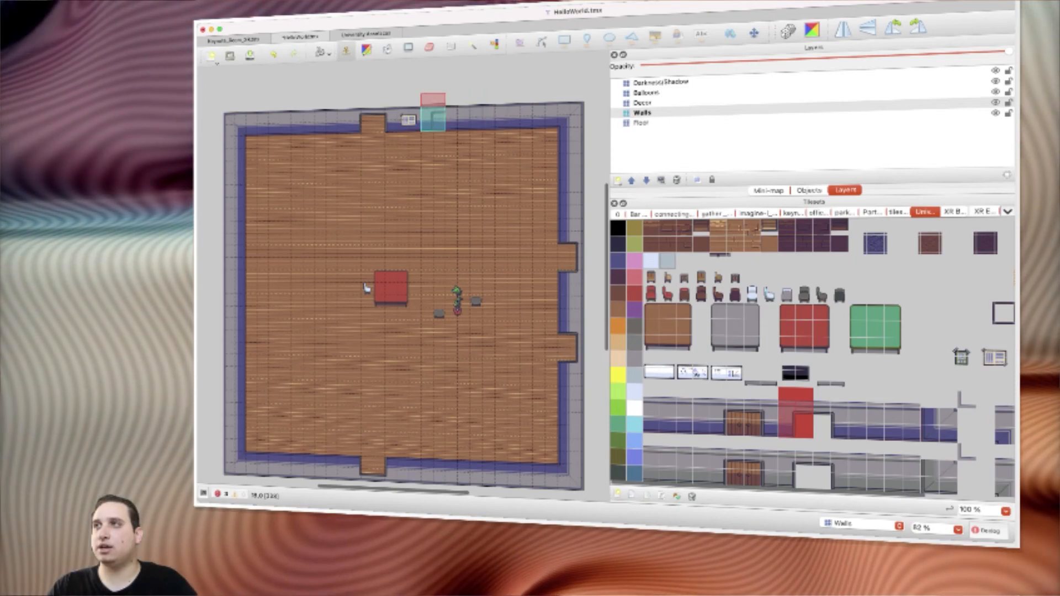
left_click(433, 113)
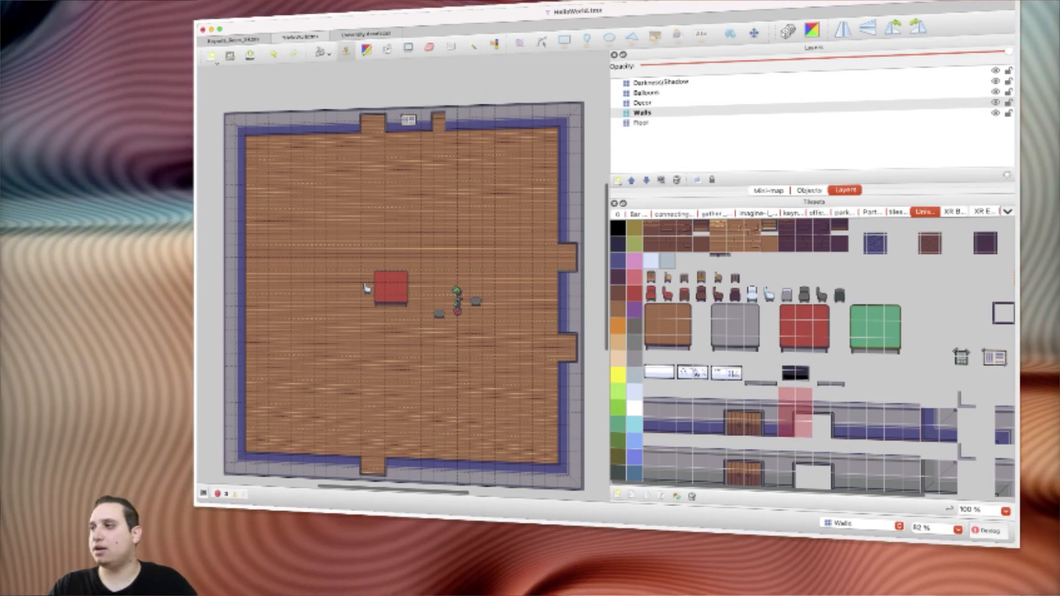
left_click_drag(822, 397, 822, 429)
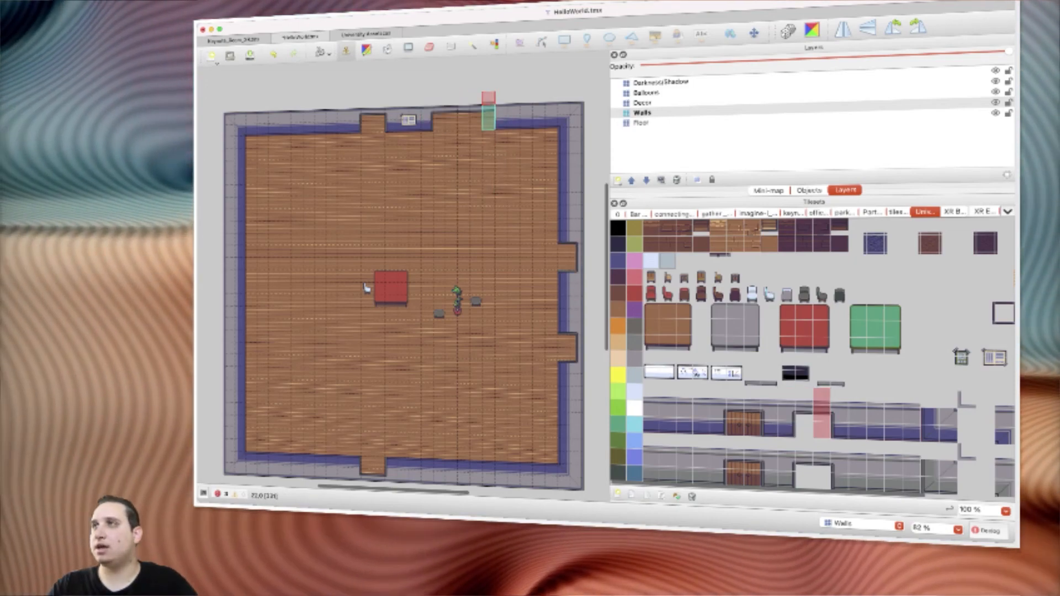
left_click_drag(489, 112, 526, 110)
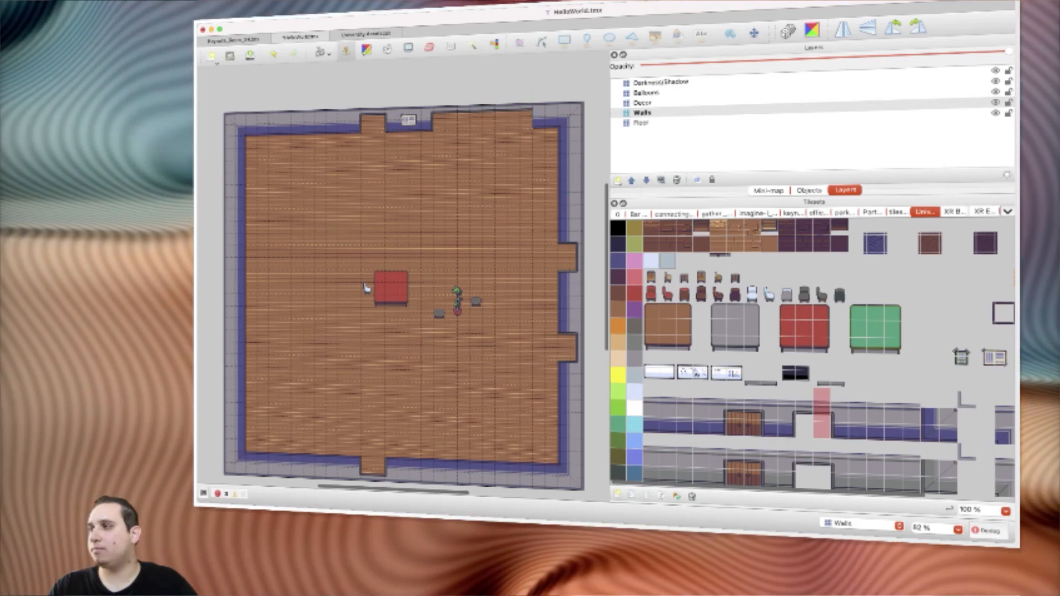
mouse_move(840, 448)
left_mouse_down()
mouse_move(840, 415)
mouse_move(840, 431)
left_mouse_up()
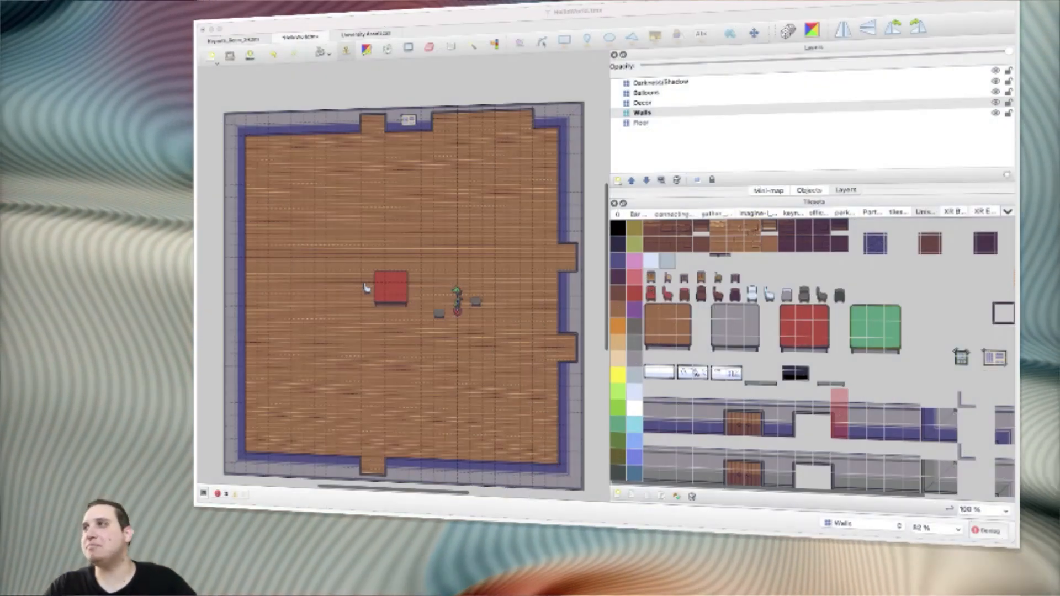
left_click(427, 126)
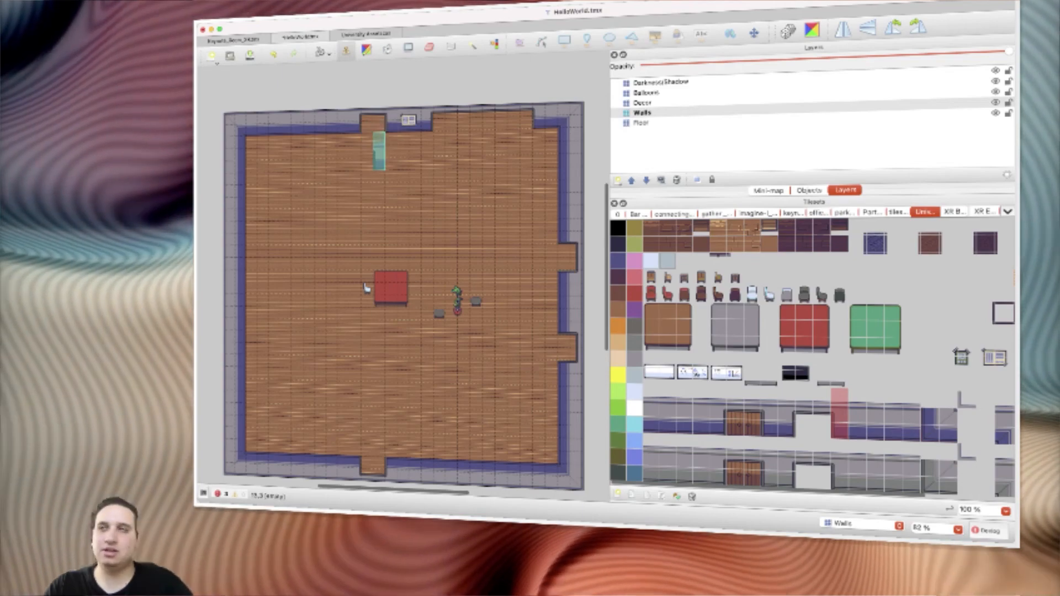
Step: Move the Darkness/Shadow layer between Walls and Floor
left_click(795, 146)
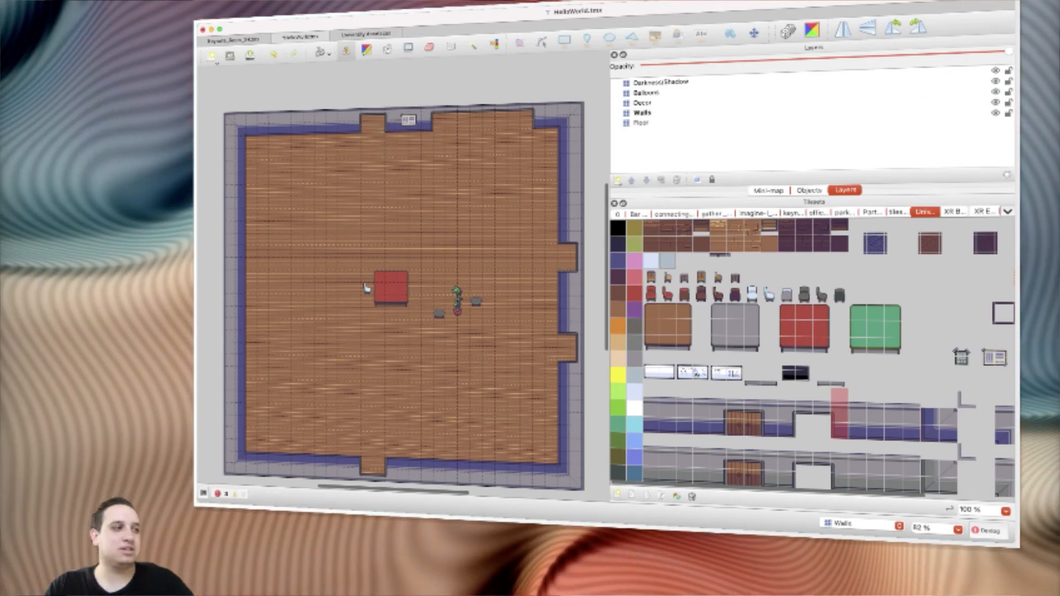
left_click(662, 83)
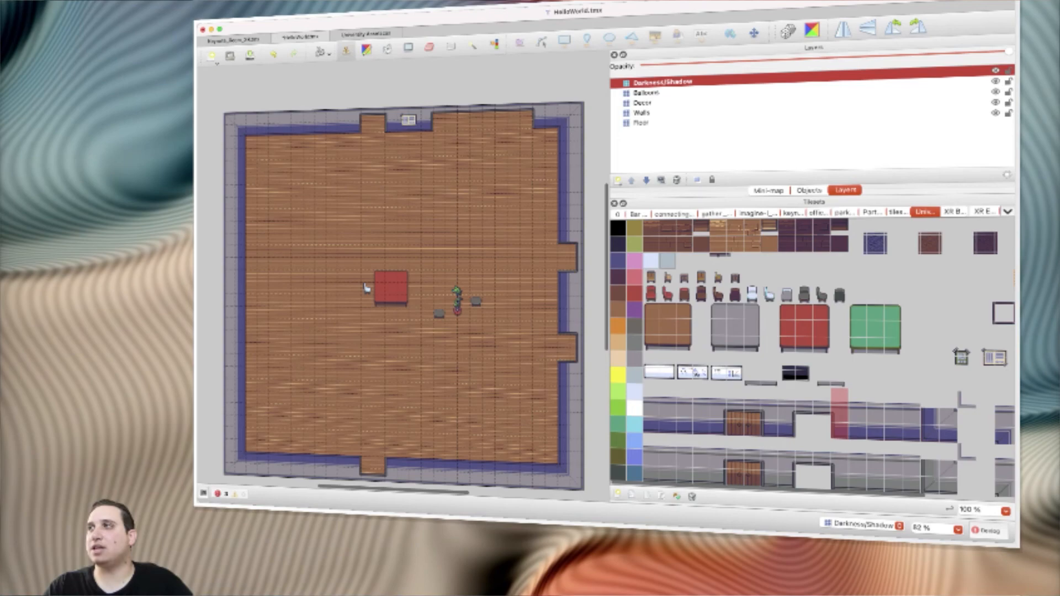
left_click_drag(662, 83, 662, 116)
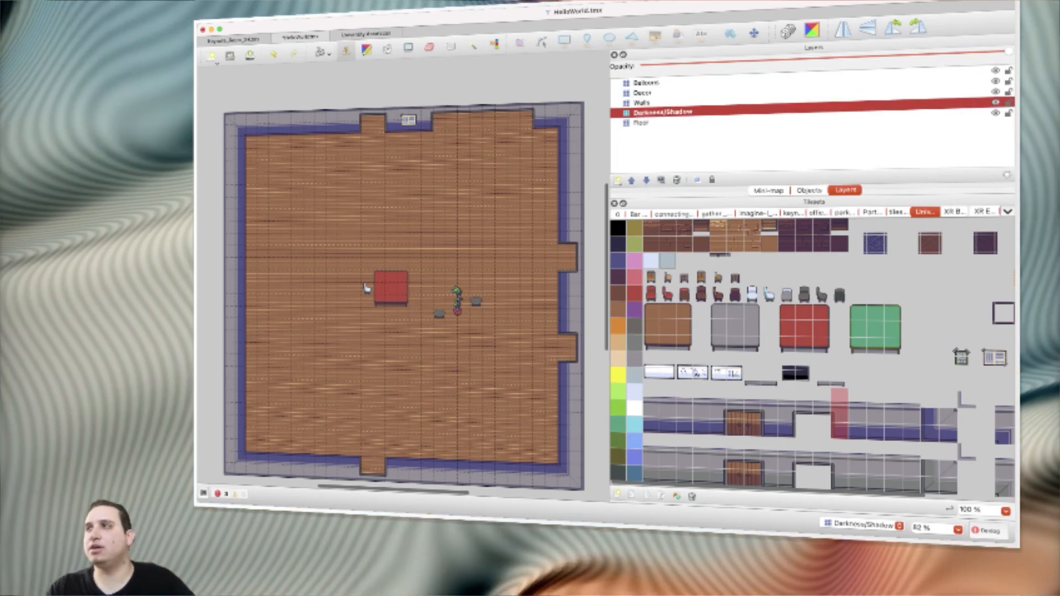
Step: Shade the narrow upper doorway on the Darkness/Shadow layer with the left and right column tiles of the black gradient
scroll(812, 353, "right", 4)
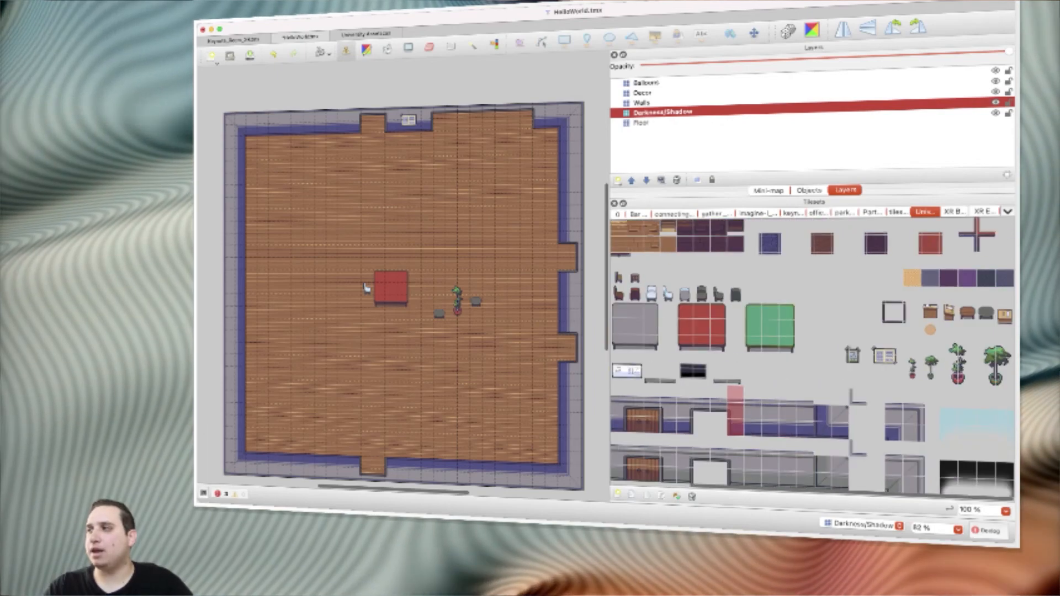
left_click(950, 418)
left_click_drag(949, 417, 986, 436)
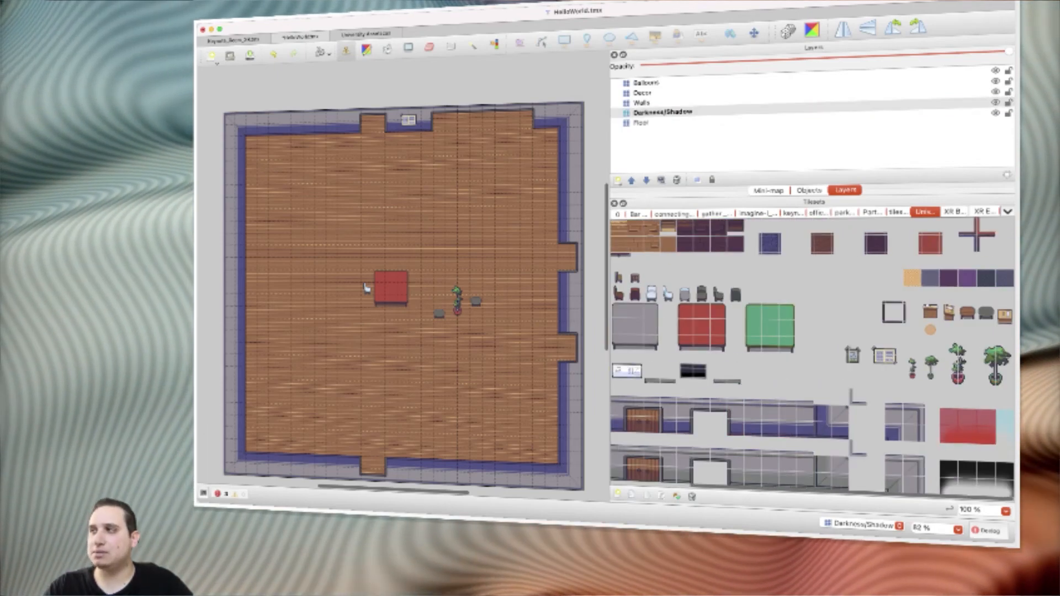
left_click_drag(949, 488, 1005, 472)
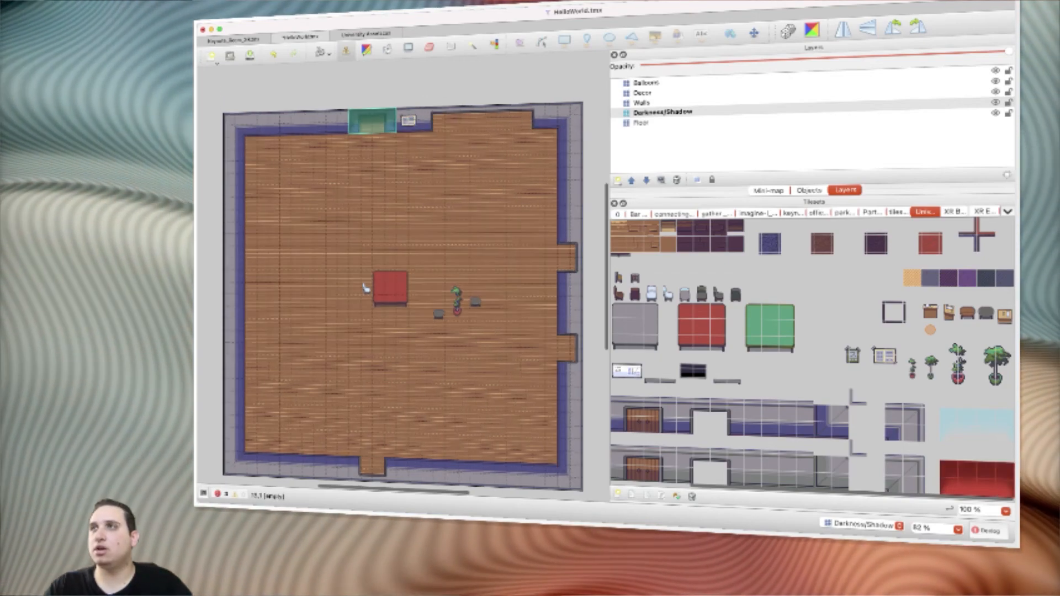
left_click(949, 451)
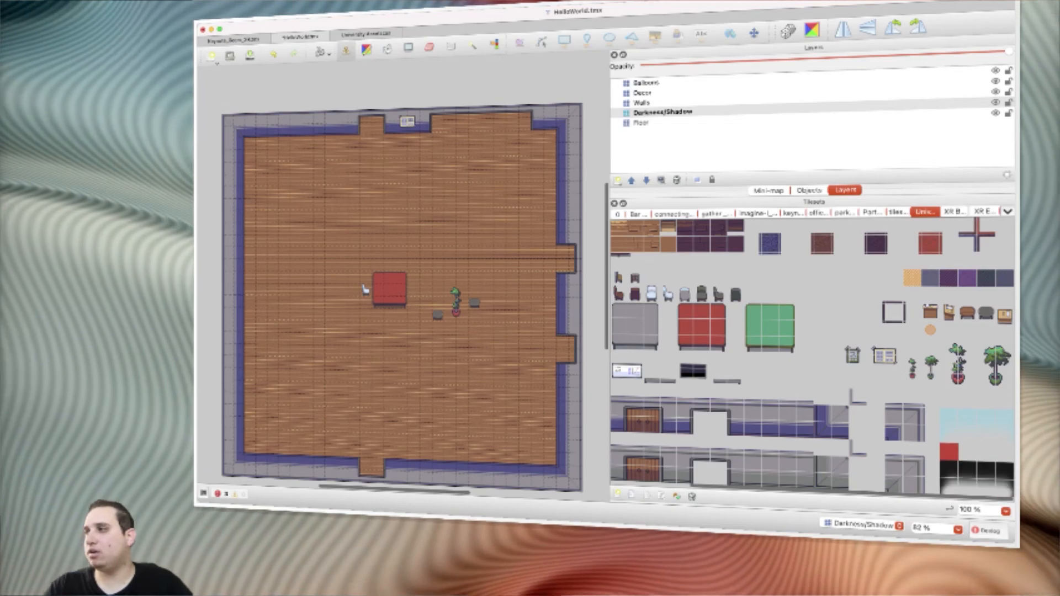
left_click_drag(949, 452, 949, 486)
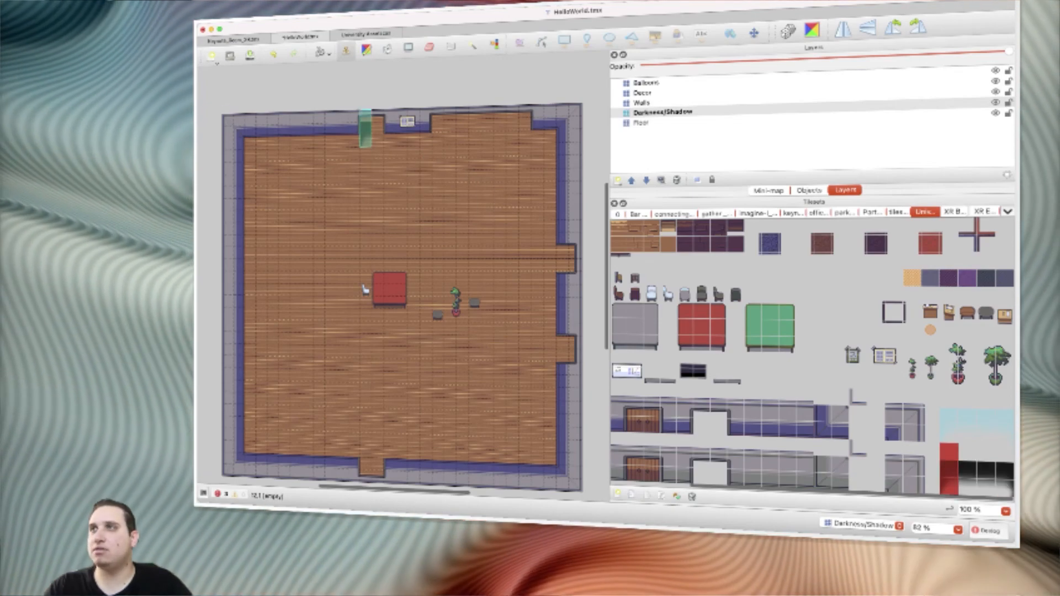
left_click(366, 117)
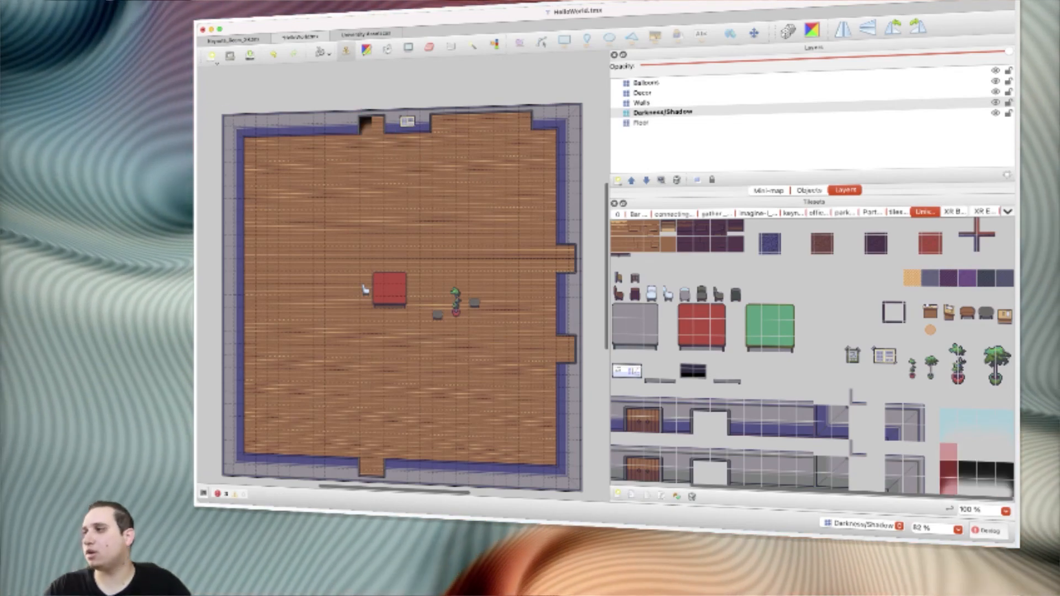
left_click_drag(1005, 454, 1005, 488)
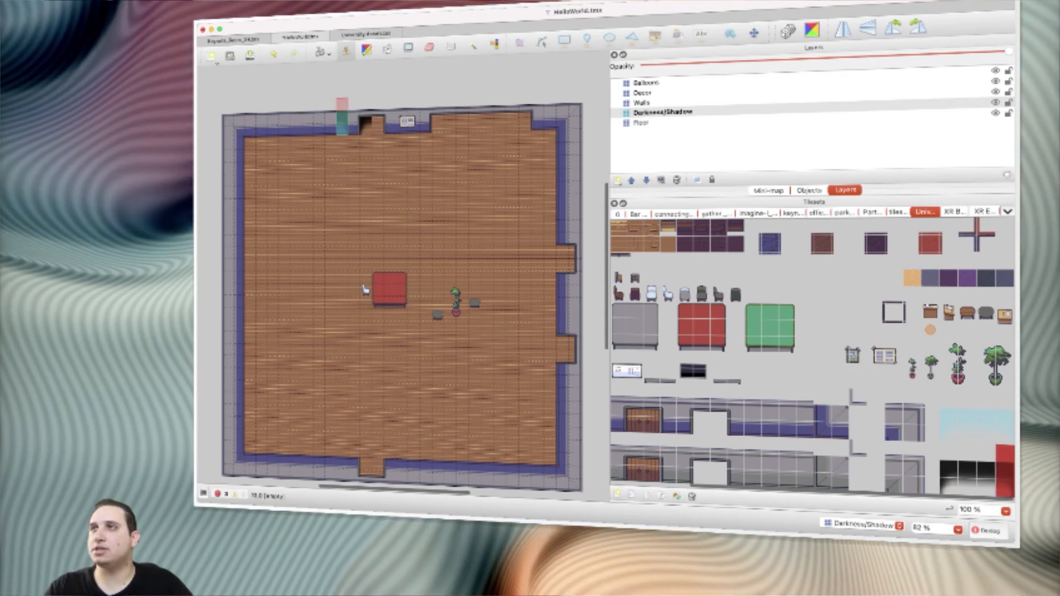
left_click(377, 116)
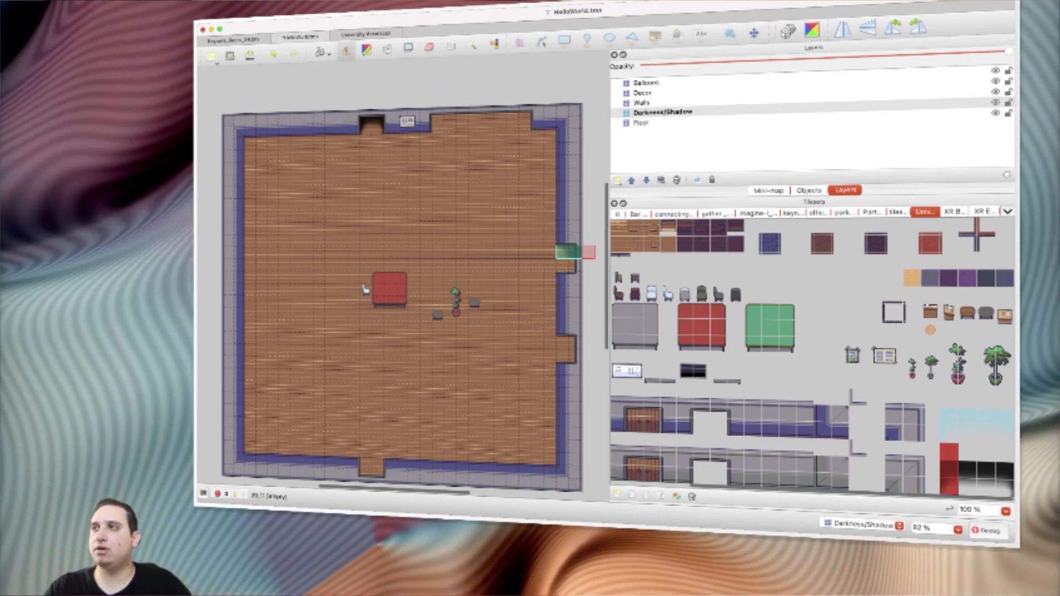
Step: Shade both right-wall doorways on the Darkness/Shadow layer, and close the wide upper opening and lower doorway with plain wall tiles on the Walls layer
left_click(575, 253)
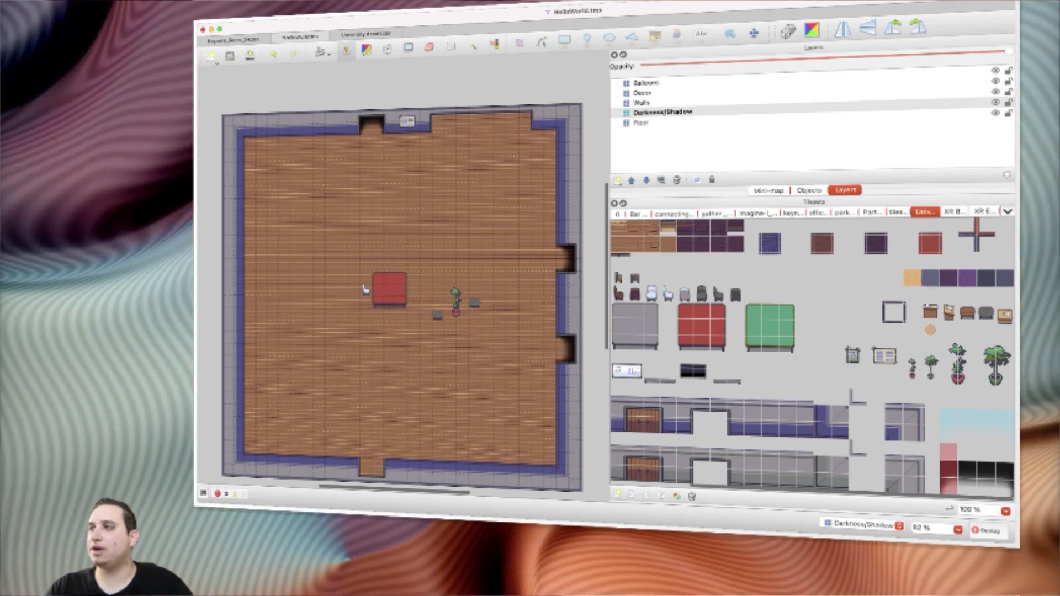
left_click_drag(752, 395, 805, 429)
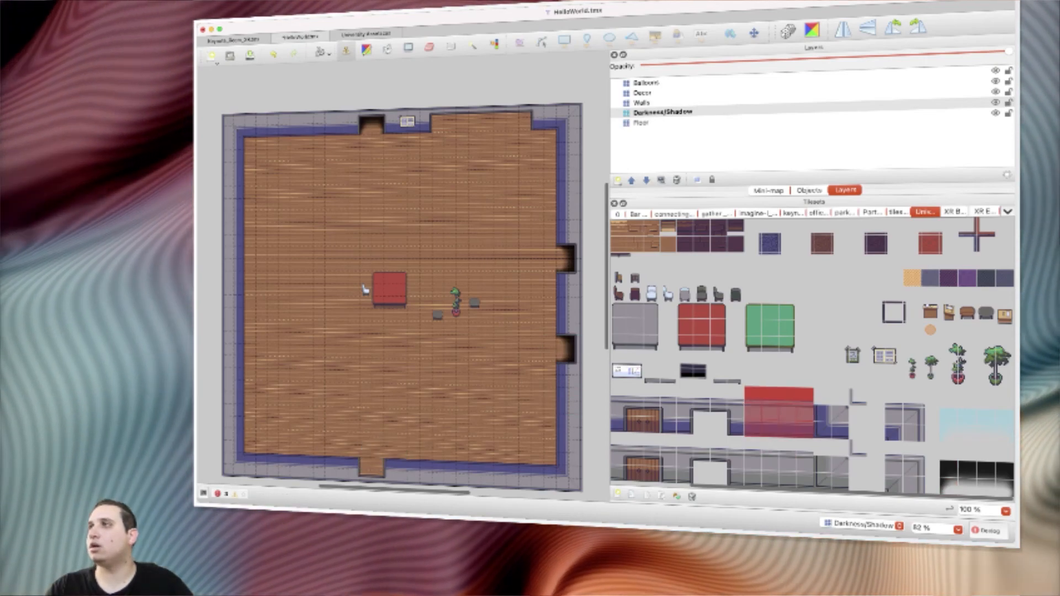
left_click(643, 102)
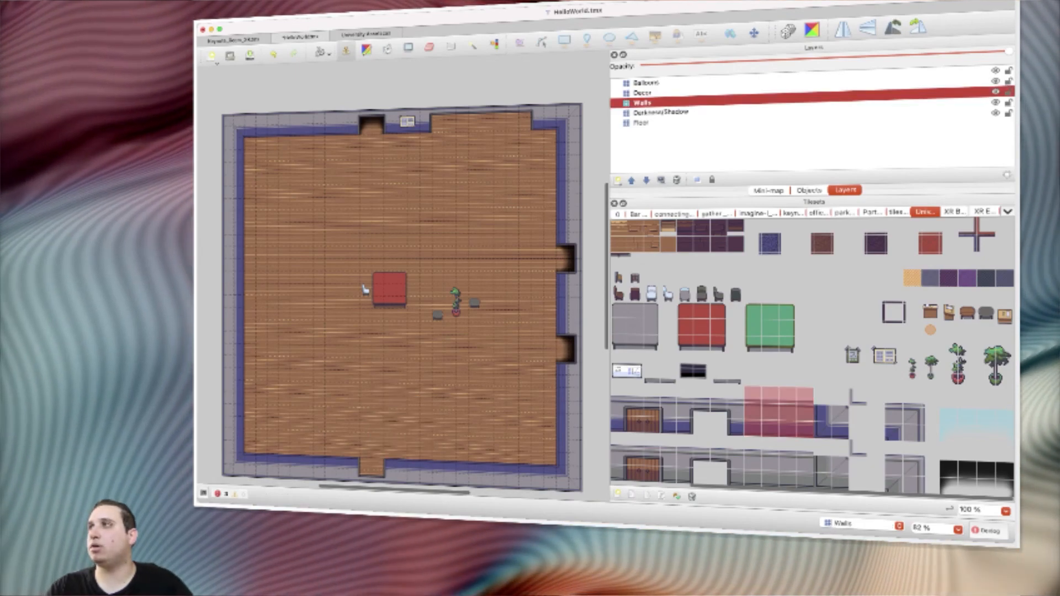
left_click(375, 475)
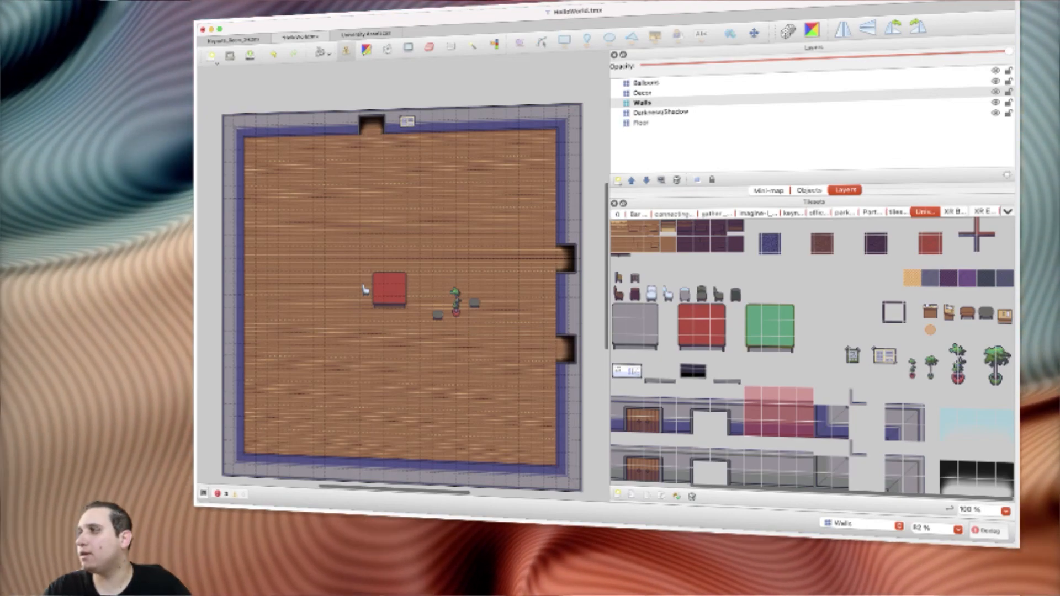
Step: Stamp the small brown desk and round orange stool tiles on the floor above the red table, on the Walls layer
left_click_drag(931, 312, 931, 330)
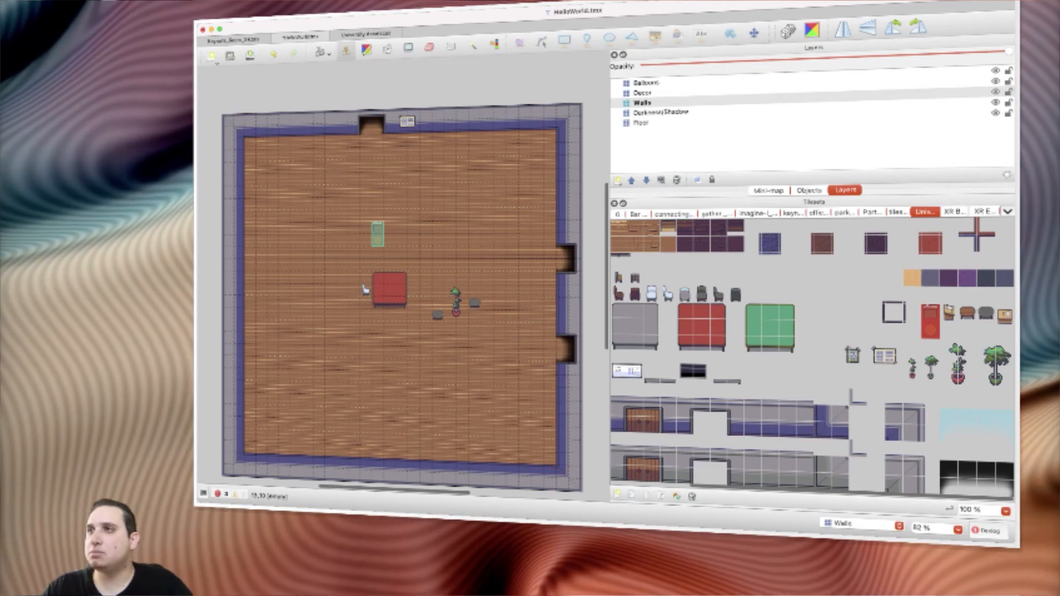
left_click(377, 234)
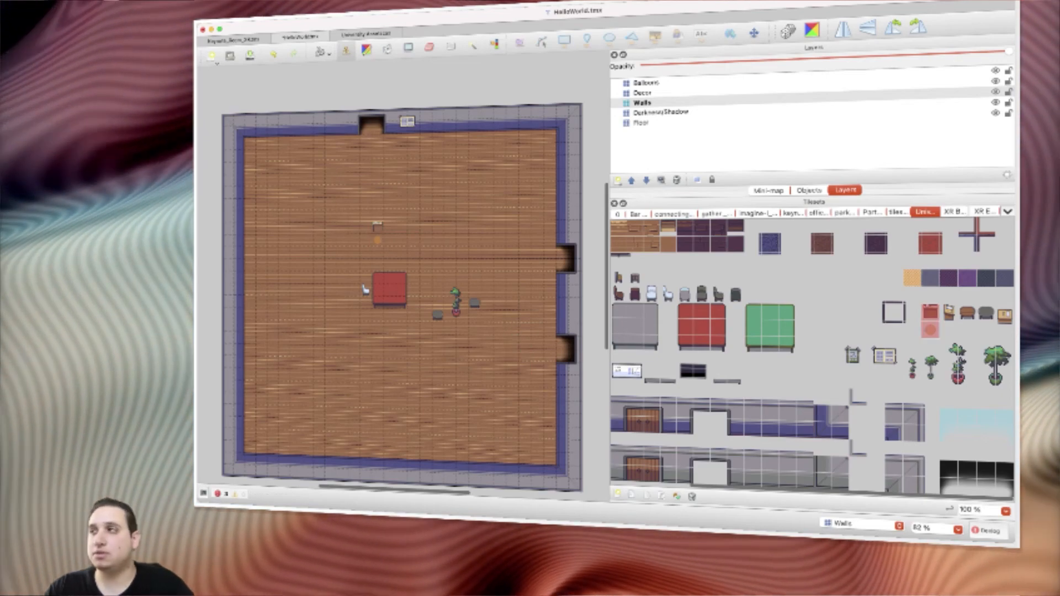
scroll(812, 354, "left", 4)
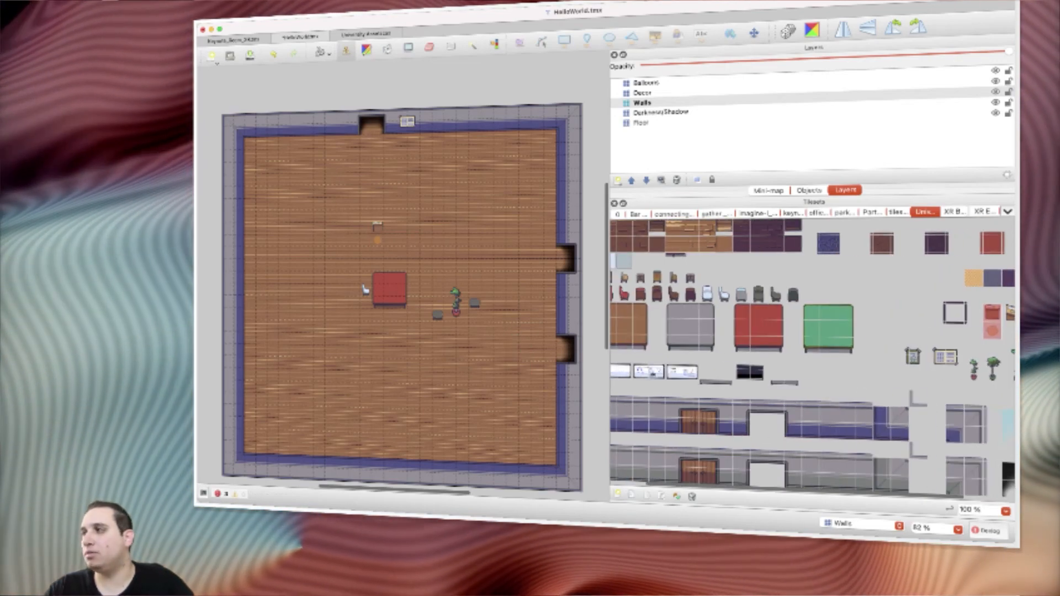
scroll(811, 354, "right", 4)
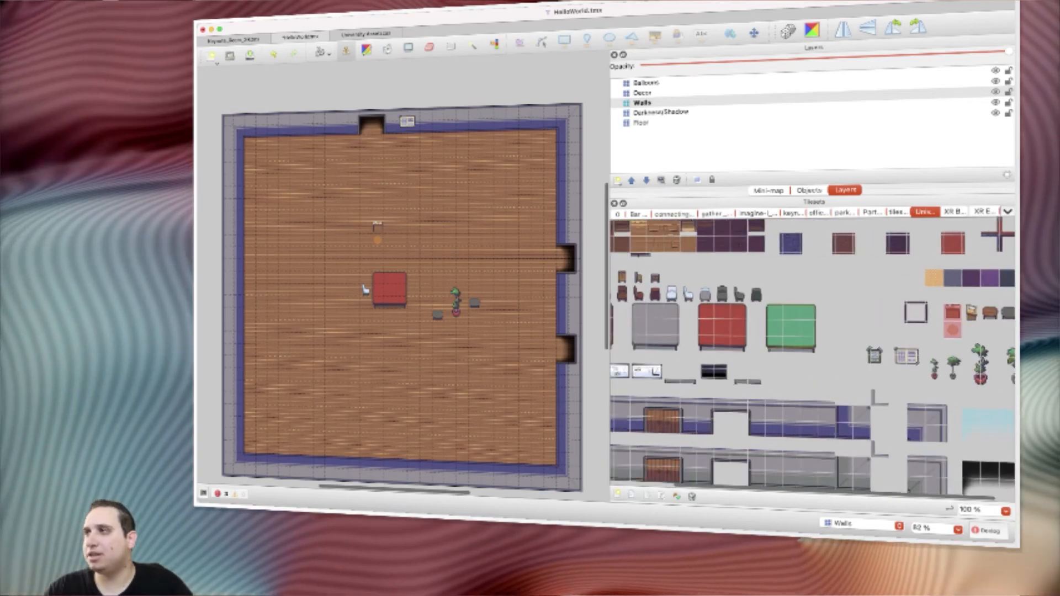
scroll(811, 353, "left", 4)
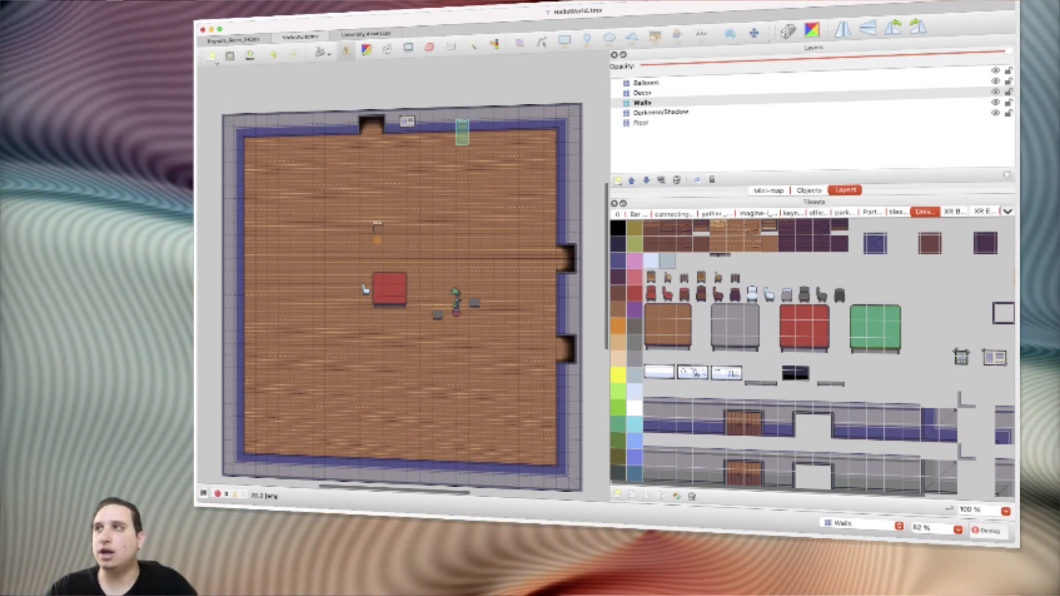
scroll(812, 353, "right", 4)
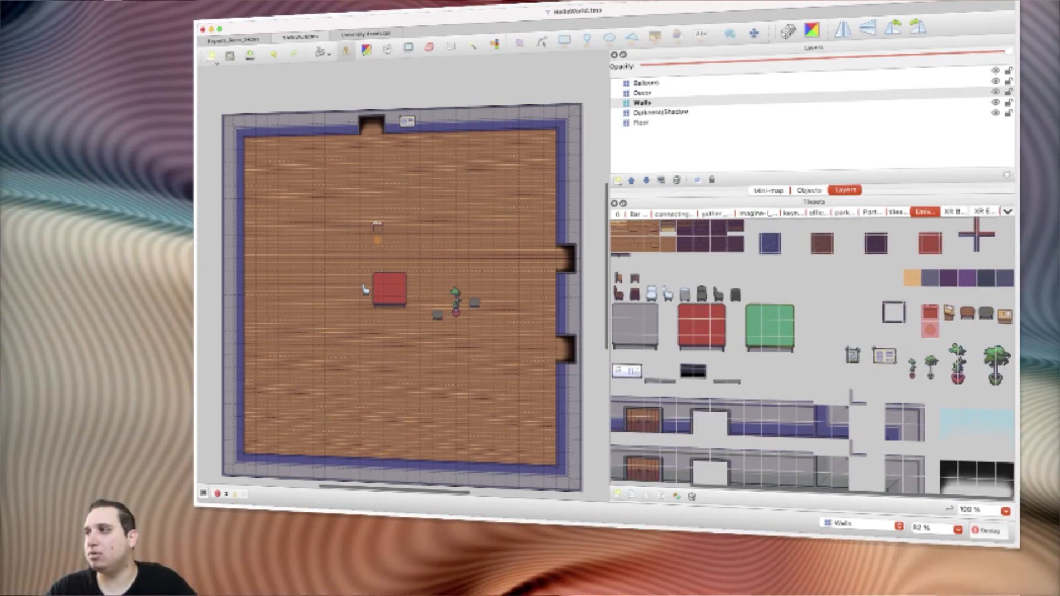
left_click_drag(754, 345, 788, 346)
left_click_drag(438, 227, 511, 226)
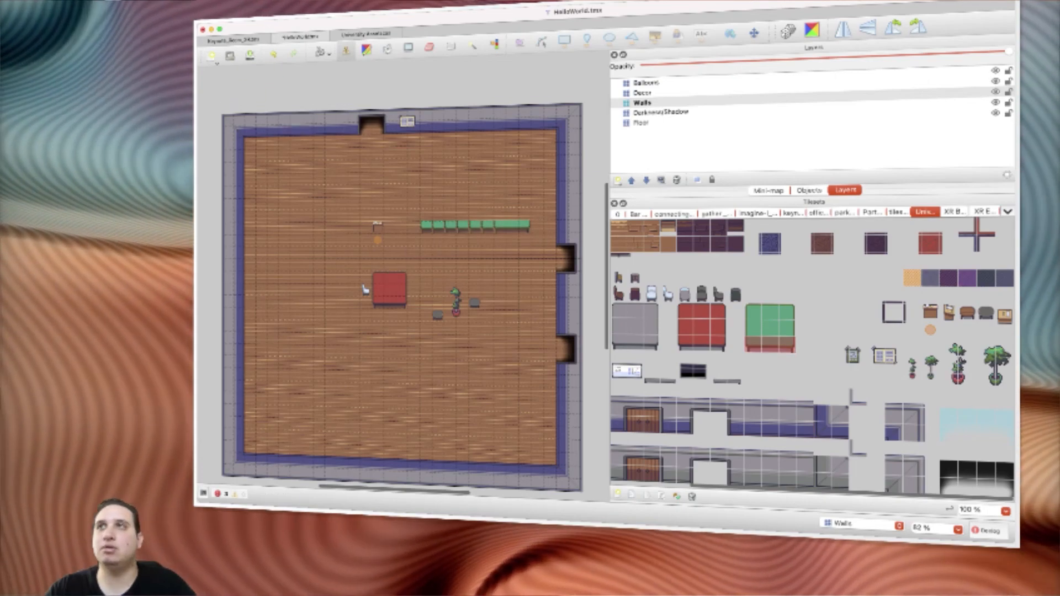
key("super+z")
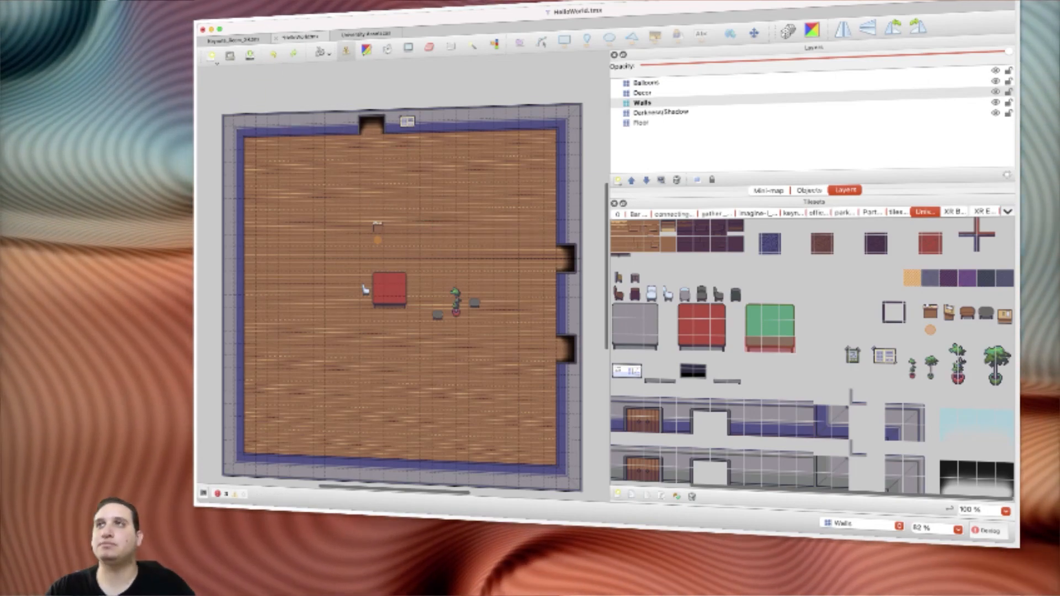
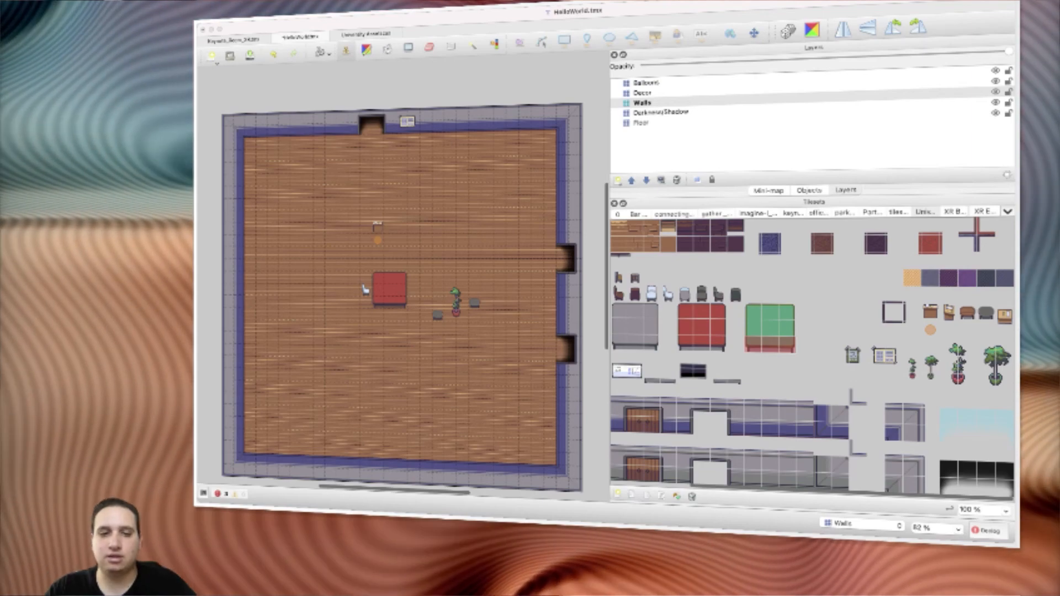
Step: Switch to the tilesets folder in Google Drive and clear the file selection
left_click(1017, 481)
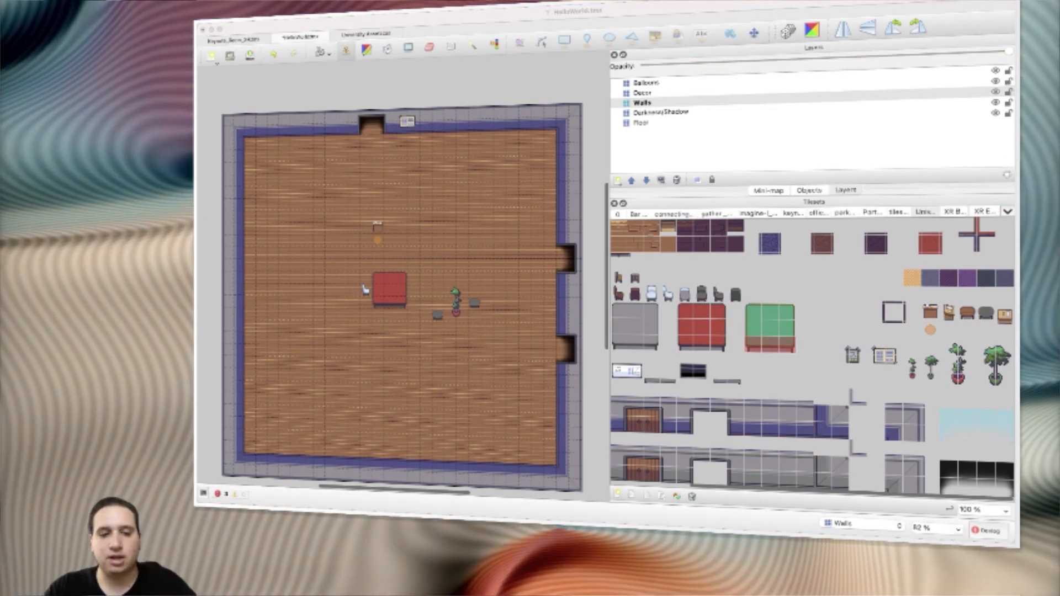
key("super+Tab")
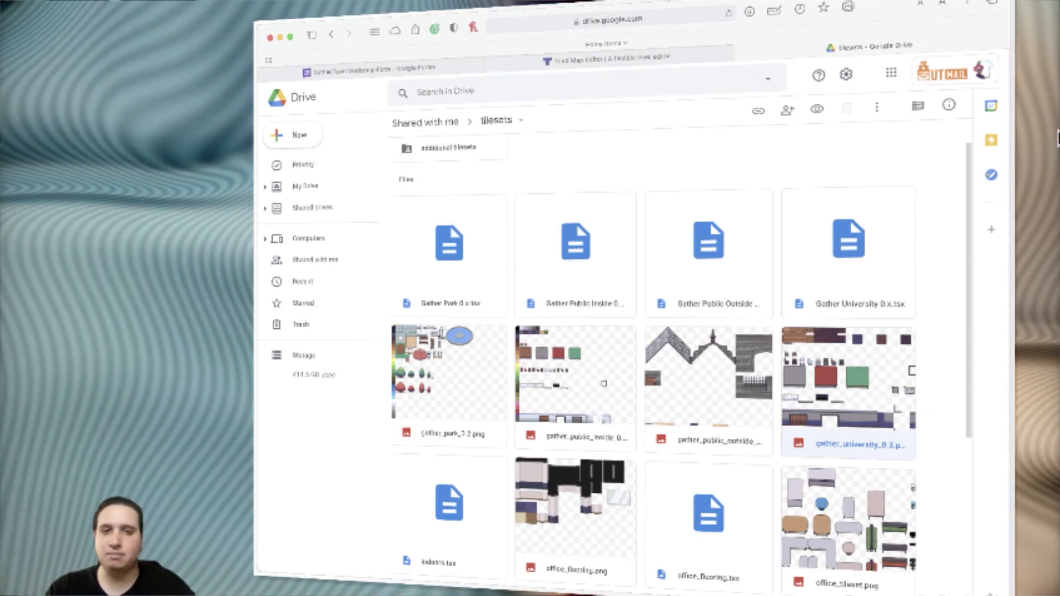
key("Escape")
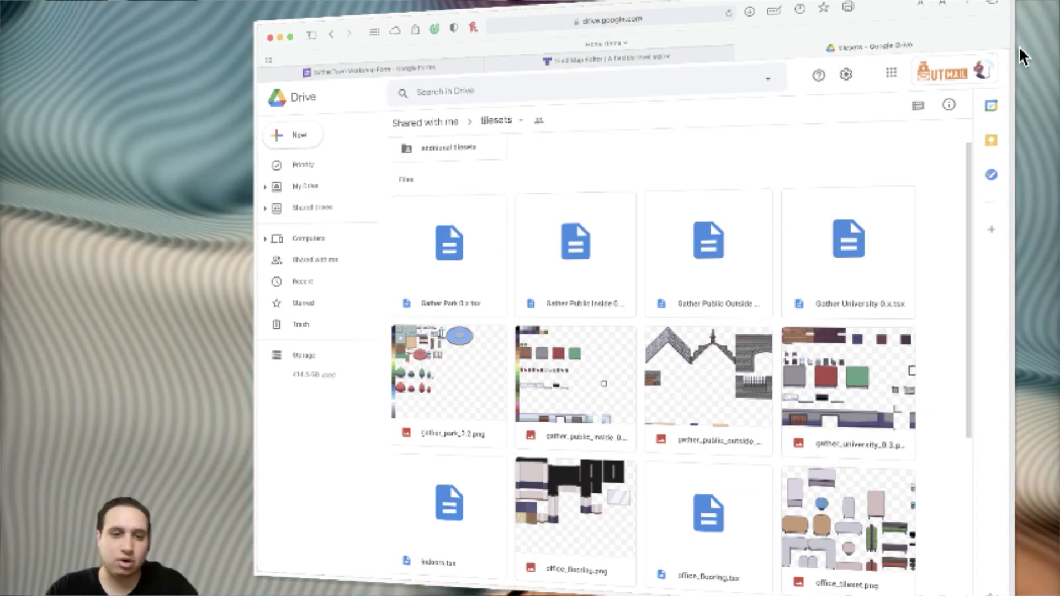
left_click(148, 385)
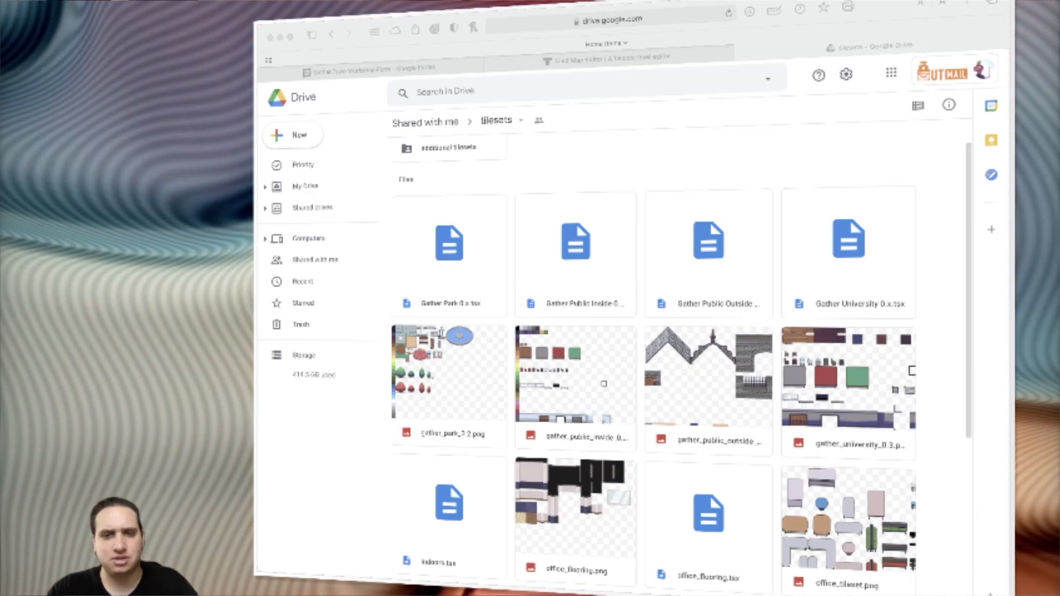
key("super+Tab")
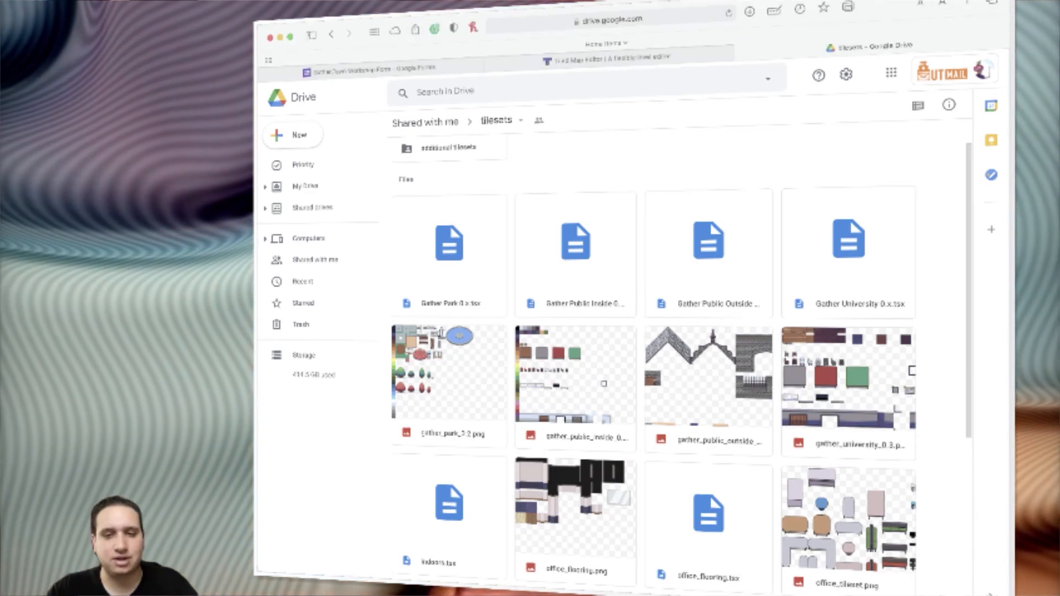
Step: Switch to Mozilla Firefox and open the ImagineLab space in Gather from the address suggestions
key("super+Tab")
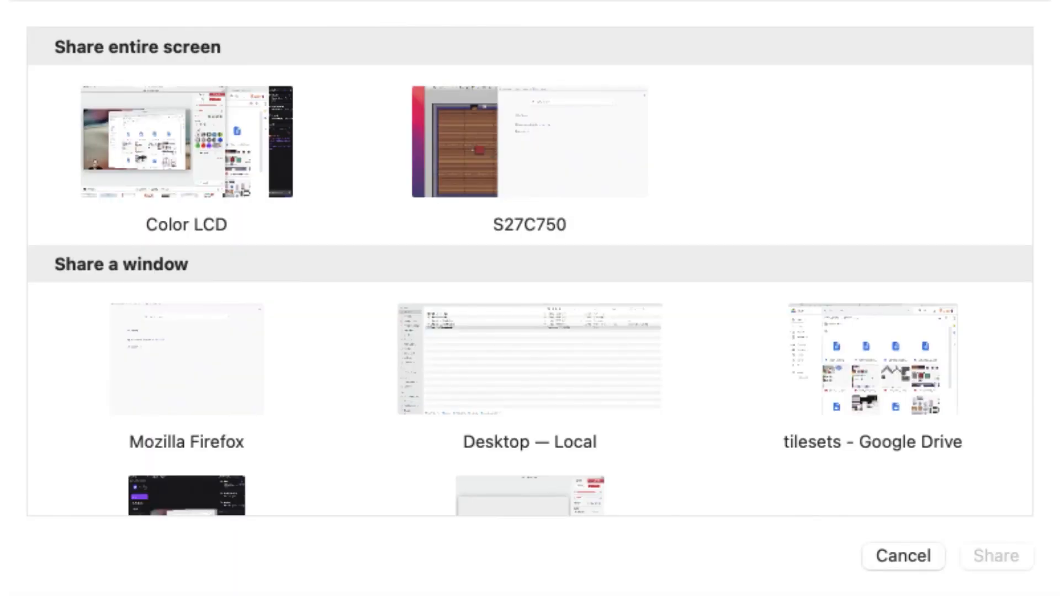
scroll(530, 270, "down", 5)
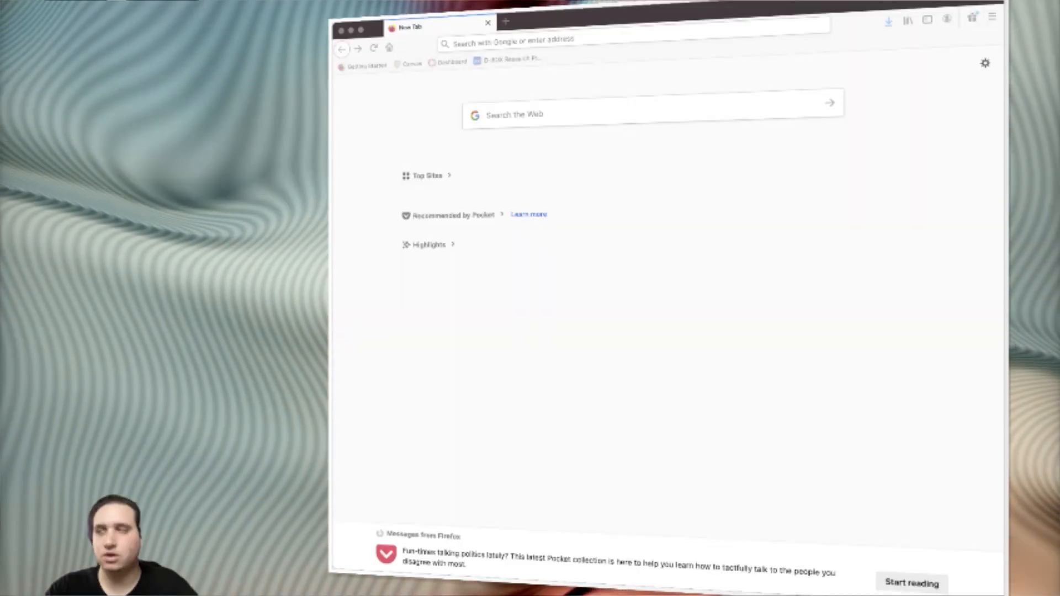
left_click(553, 40)
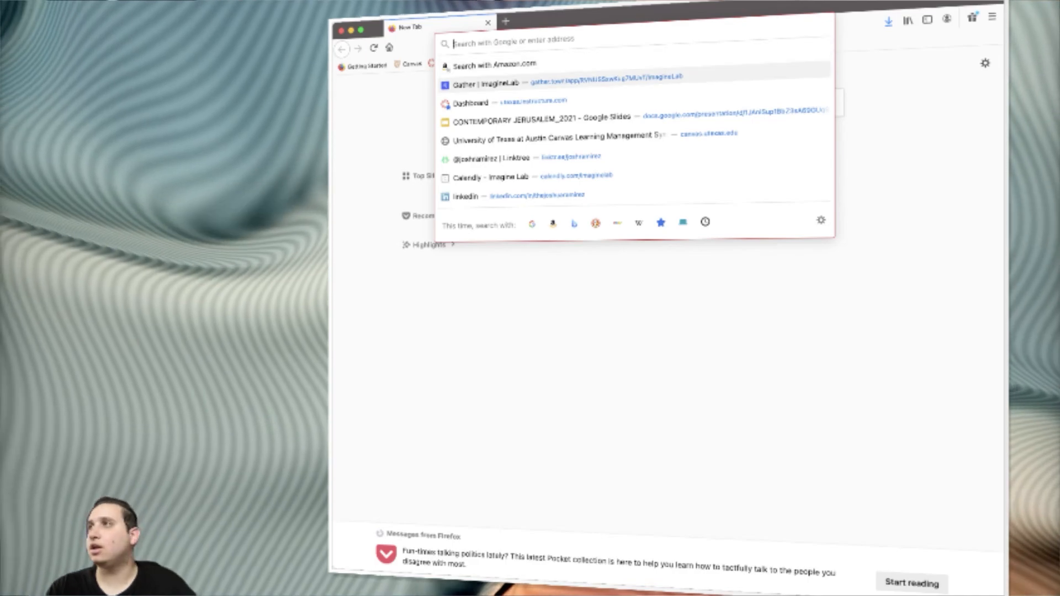
left_click(553, 80)
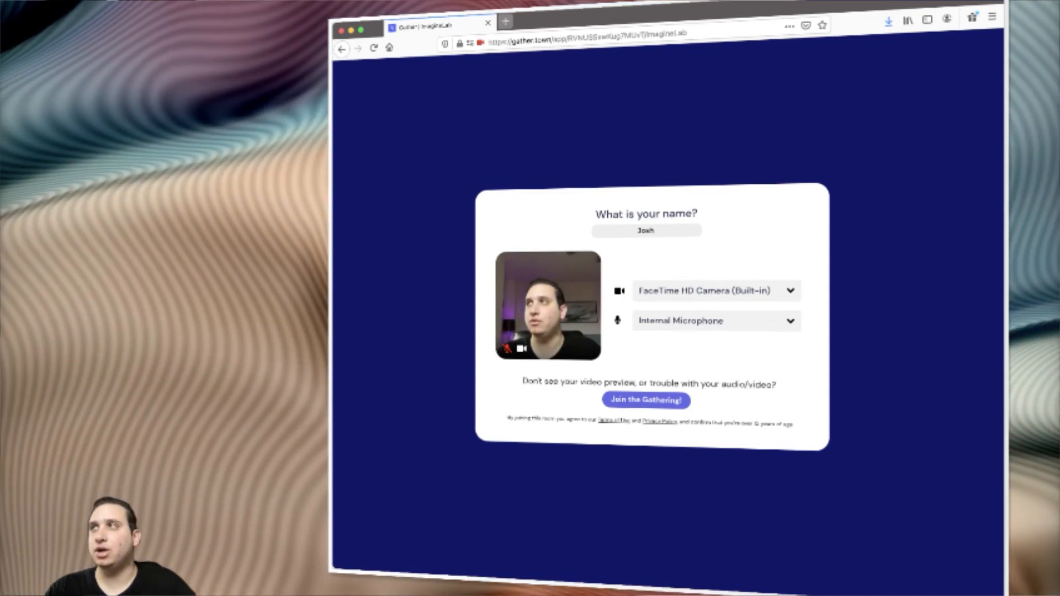
Step: Open the gather.town home page in a new browser tab
key("super+t")
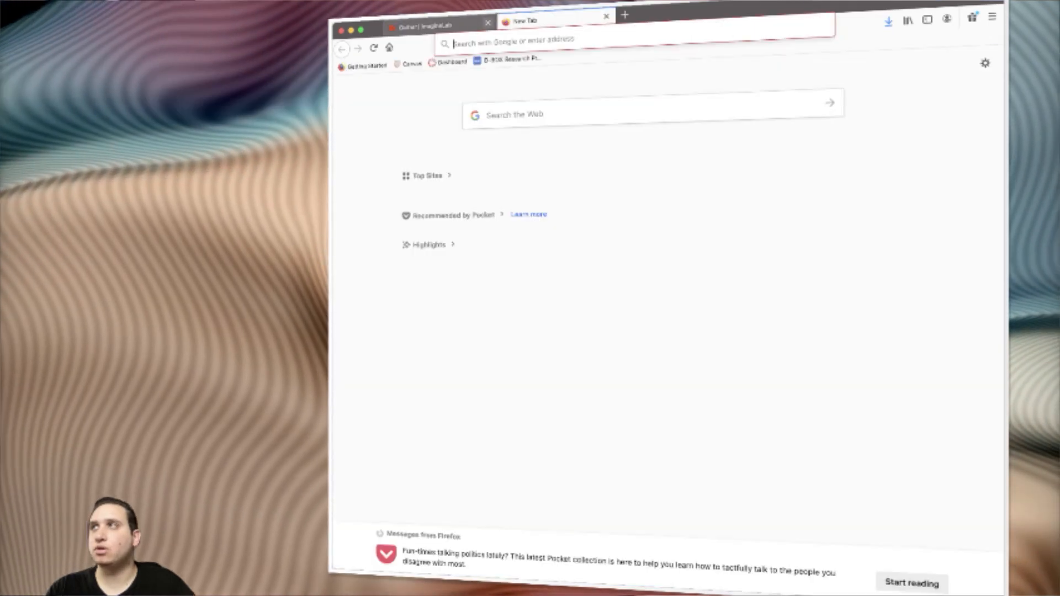
type("gather.")
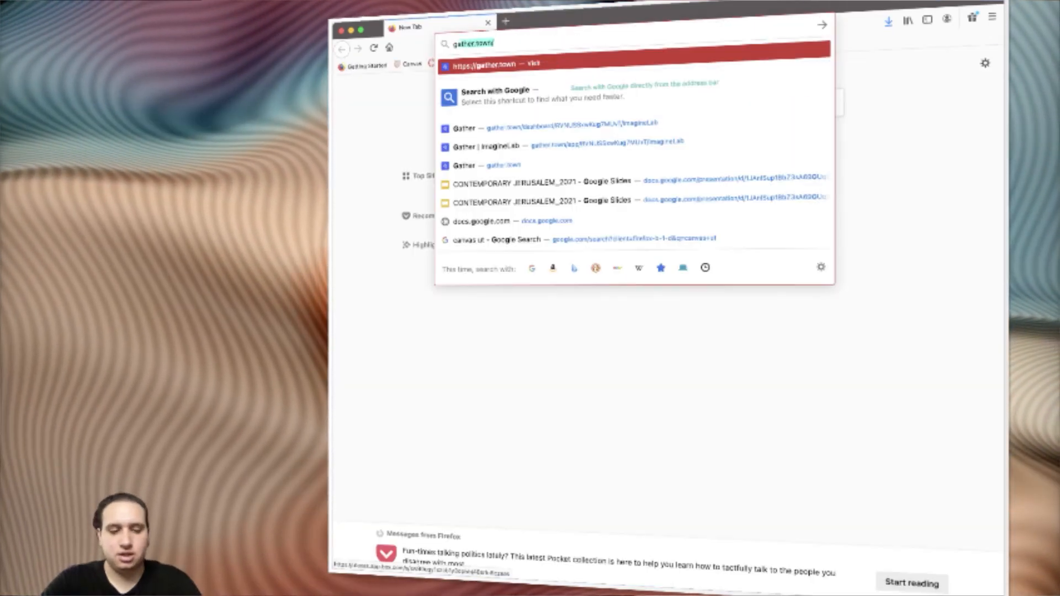
type("com")
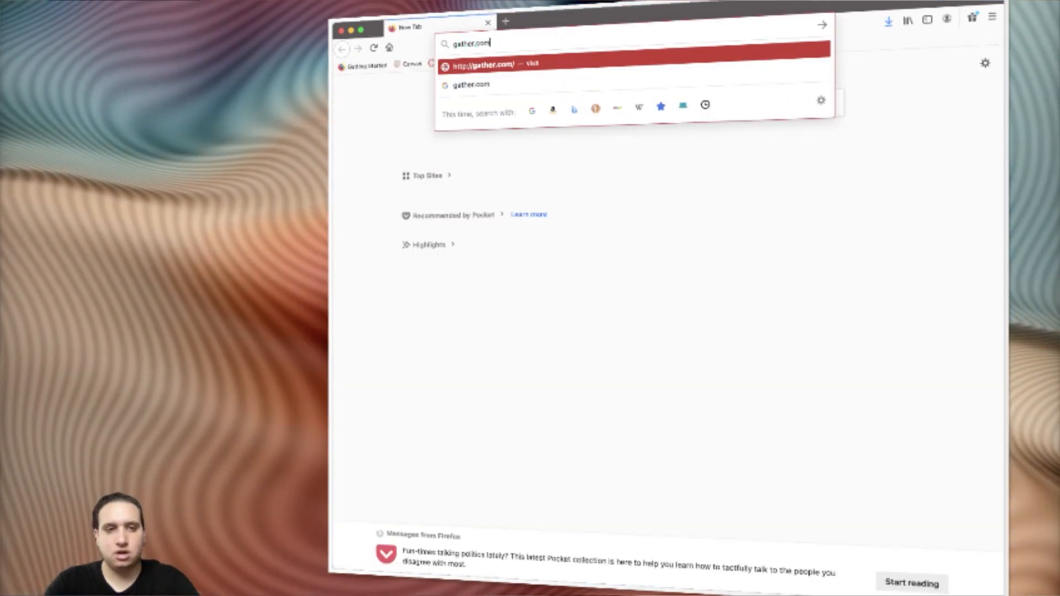
key("BackSpace")
key("BackSpace")
key("BackSpace")
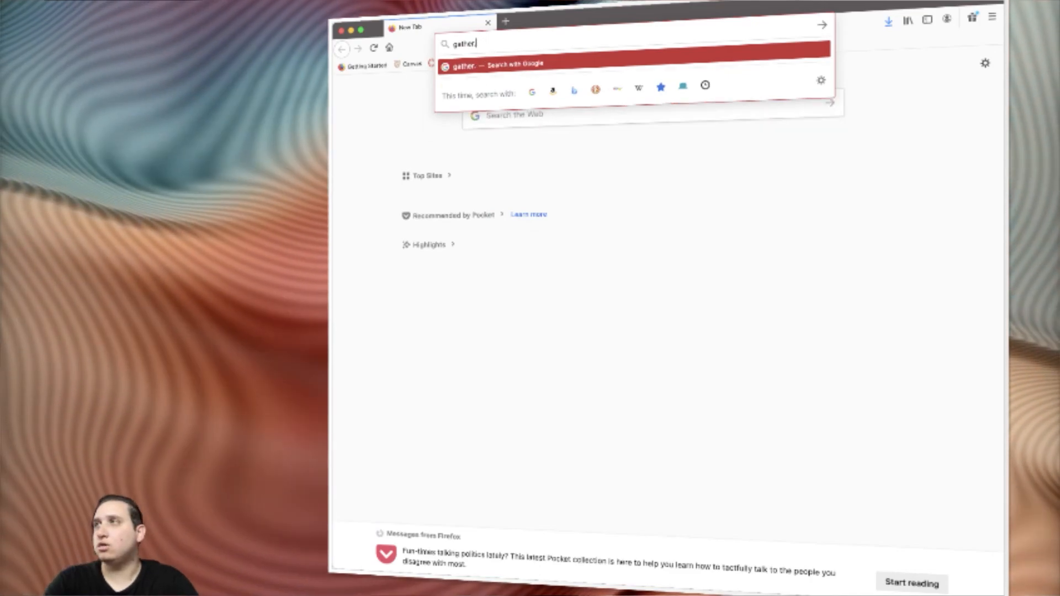
type("town")
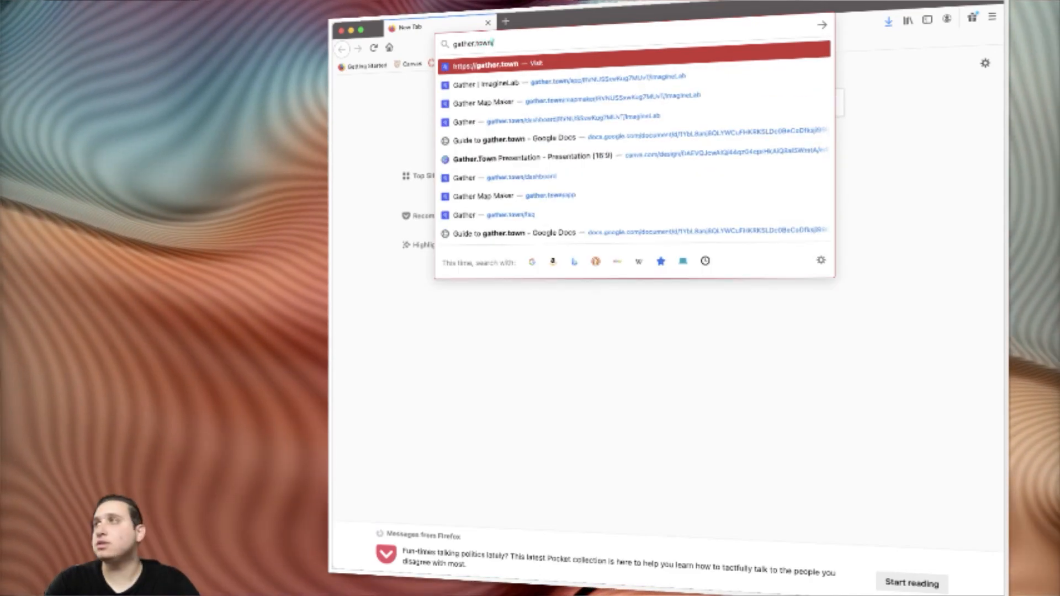
key("Return")
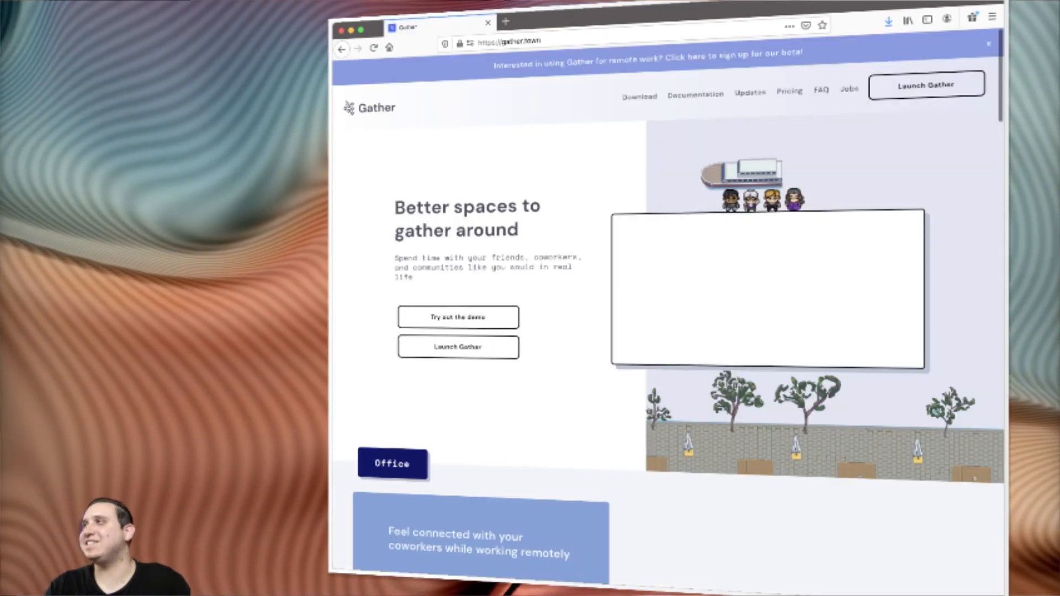
Step: Open Gather's FAQ page, look through the Pricing questions and expand "How much does it cost?"
left_click(822, 90)
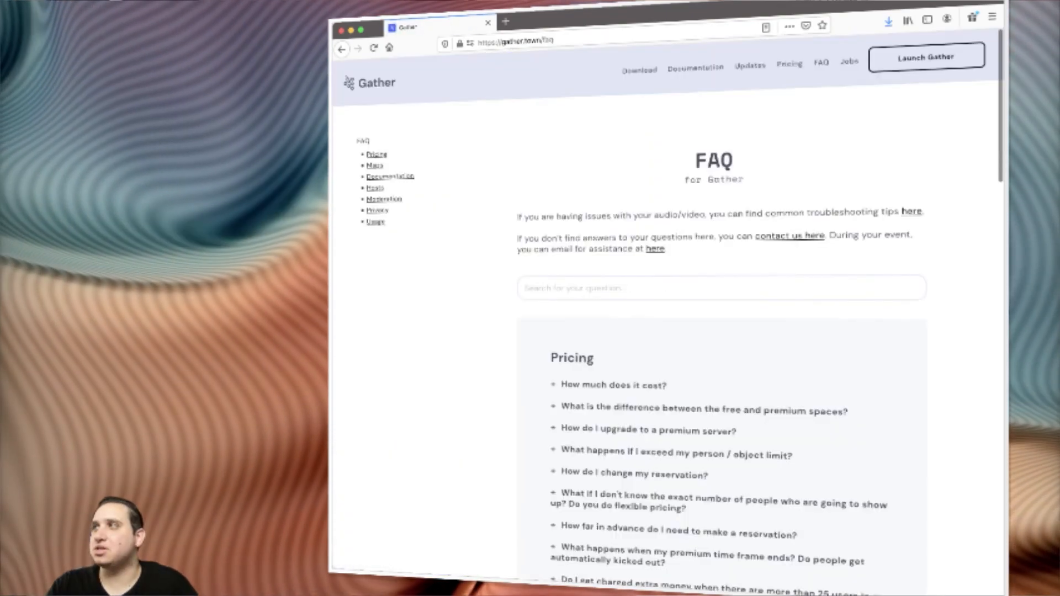
scroll(722, 353, "down", 2)
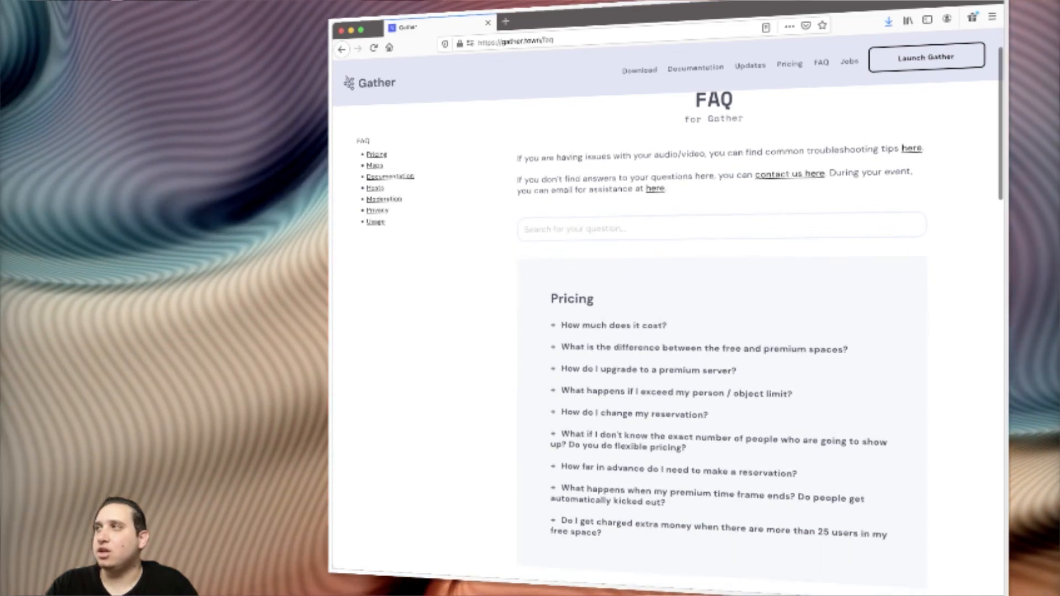
scroll(721, 353, "up", 2)
scroll(722, 354, "down", 1)
scroll(721, 354, "down", 4)
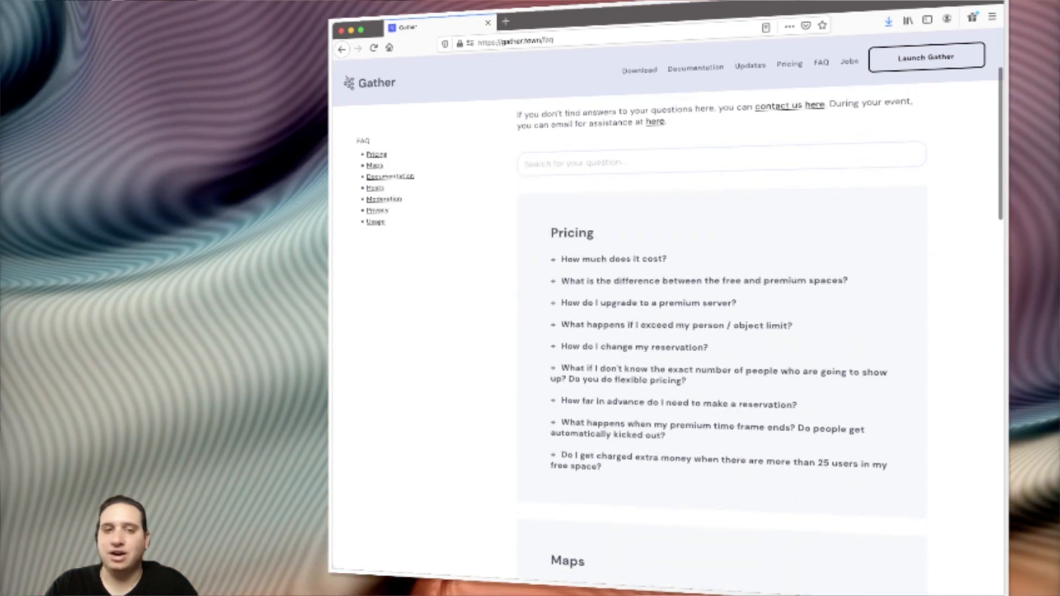
scroll(722, 354, "down", 3)
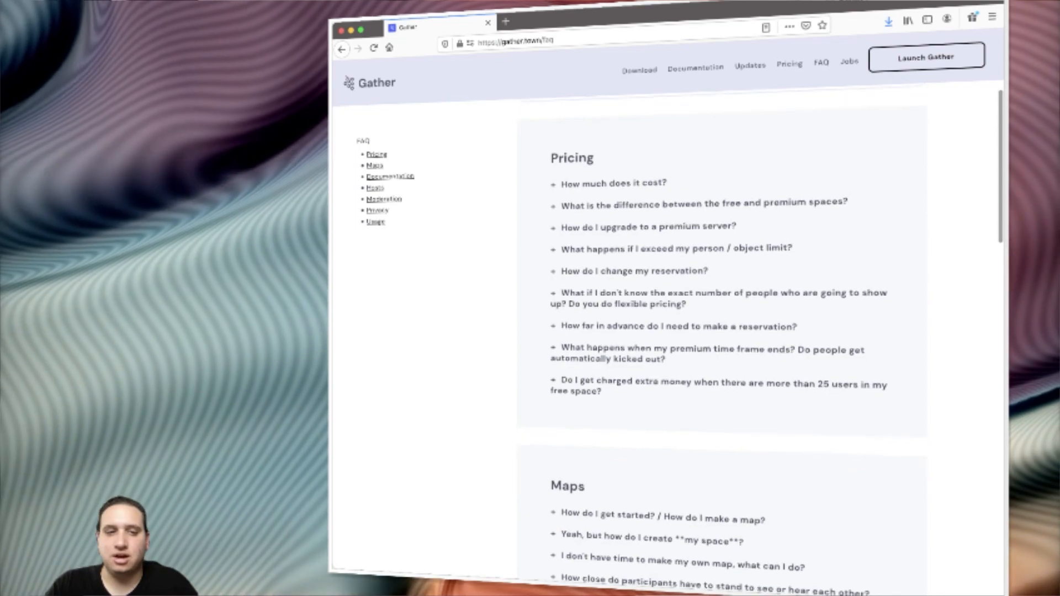
left_click(614, 184)
scroll(722, 353, "up", 7)
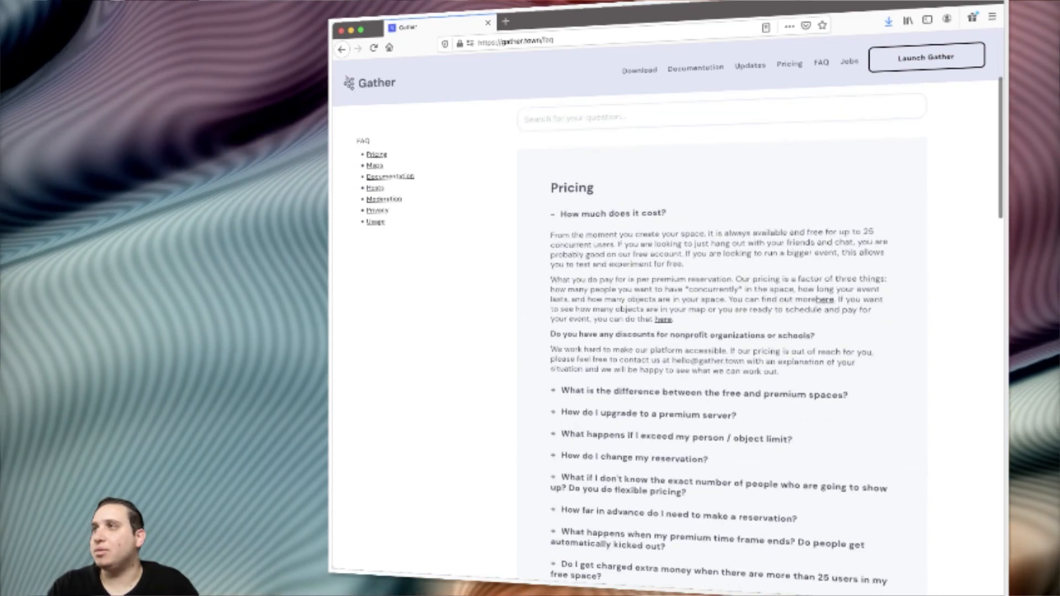
Step: Open Gather's Pricing page and examine the free tier and the Town, City and Metropolis plans
left_click(790, 64)
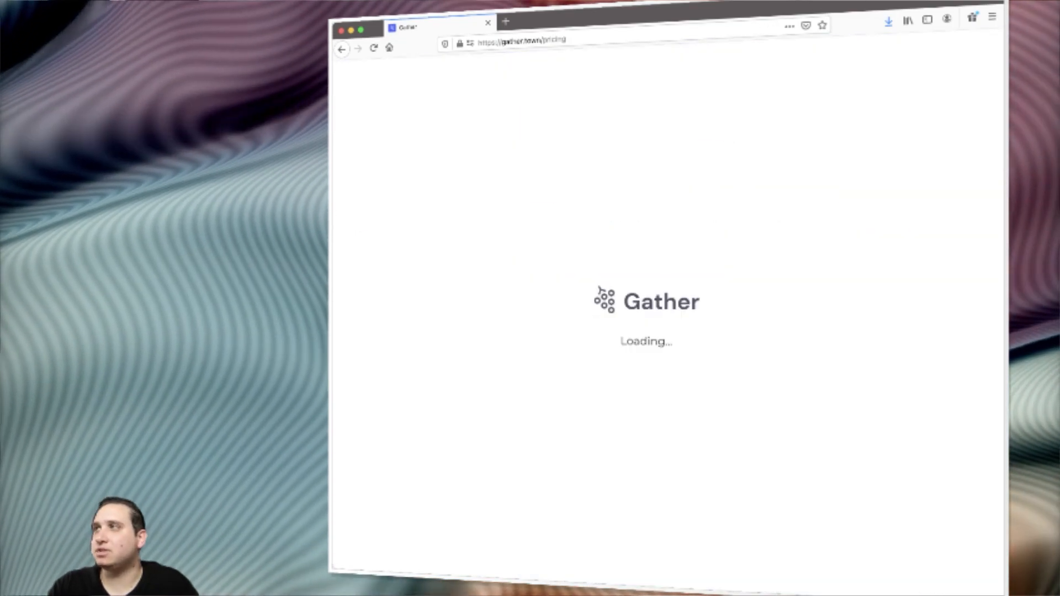
scroll(676, 315, "down", 5)
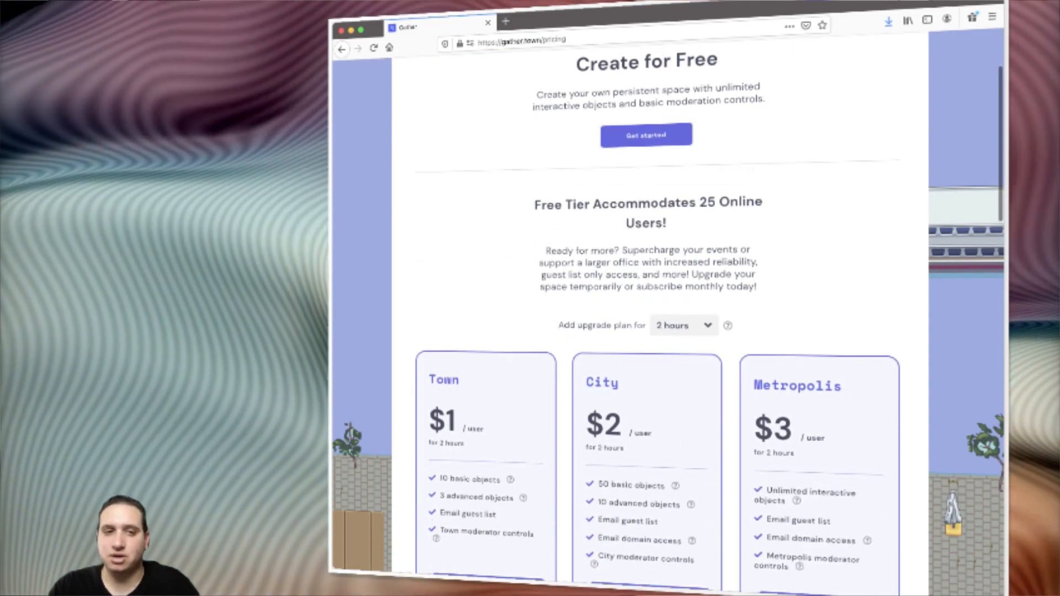
Step: Compare the Town, City and Metropolis upgrade prices for the monthly and daily plan durations
scroll(657, 315, "down", 2)
scroll(658, 314, "up", 2)
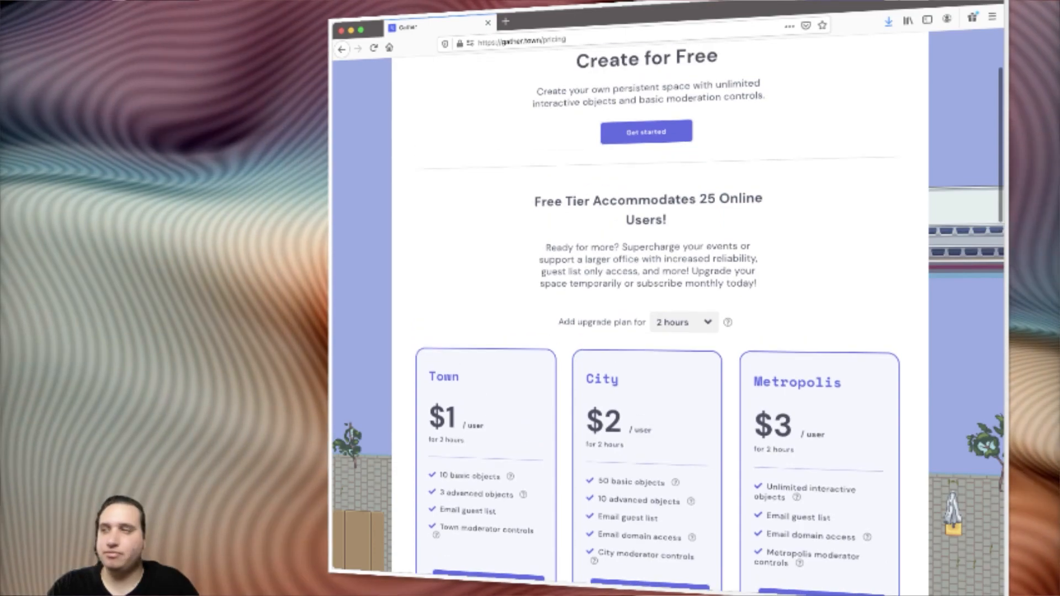
left_click(682, 323)
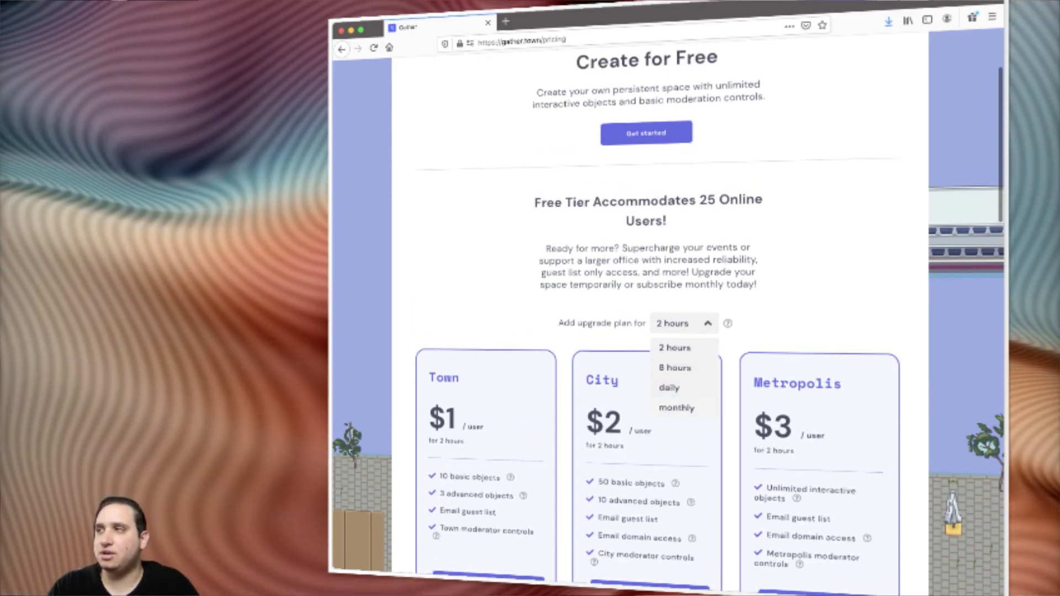
left_click(676, 408)
scroll(676, 408, "down", 2)
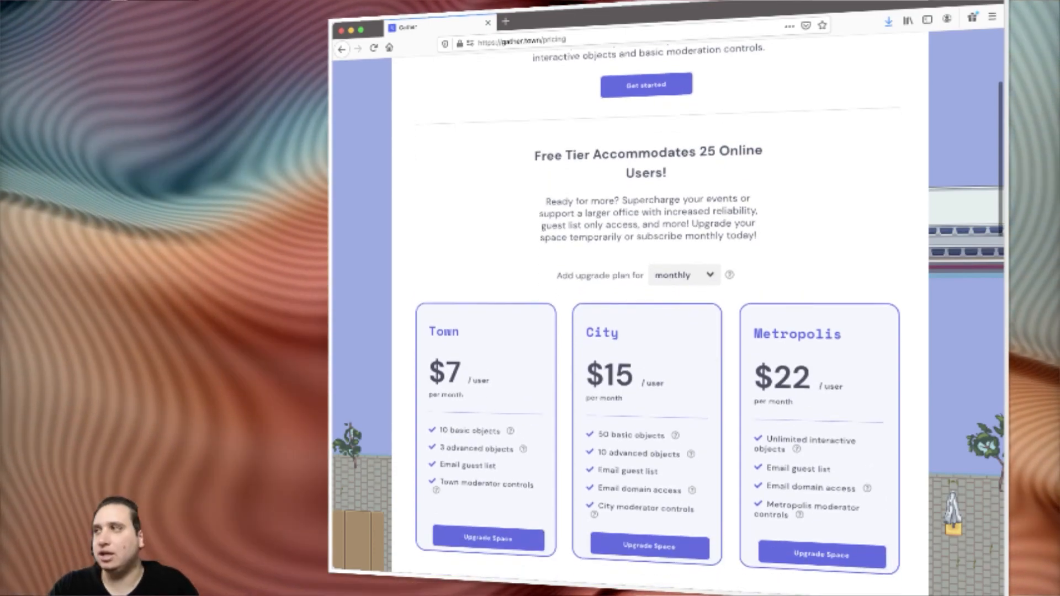
left_click(684, 275)
left_click(669, 340)
scroll(668, 340, "down", 3)
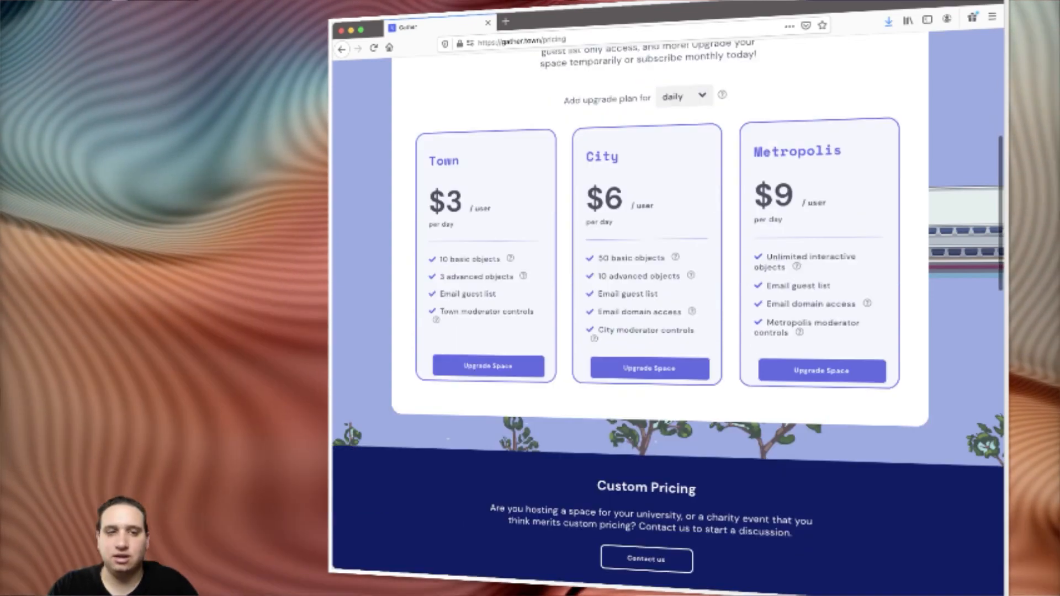
Step: Open Gather's FAQ page and look through the Pricing, Maps and Documentation questions
scroll(669, 339, "up", 6)
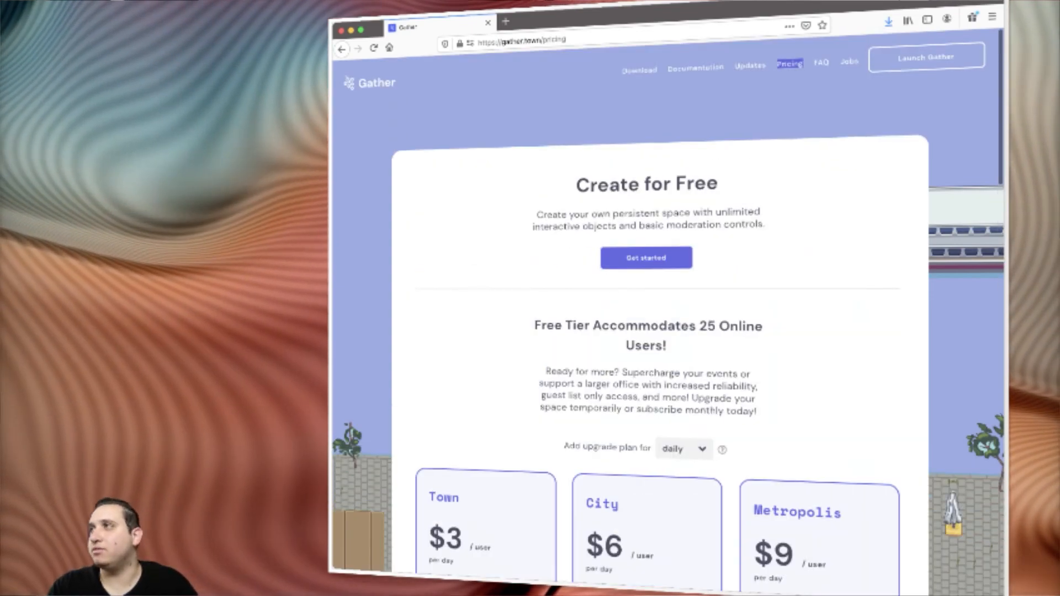
left_click(822, 62)
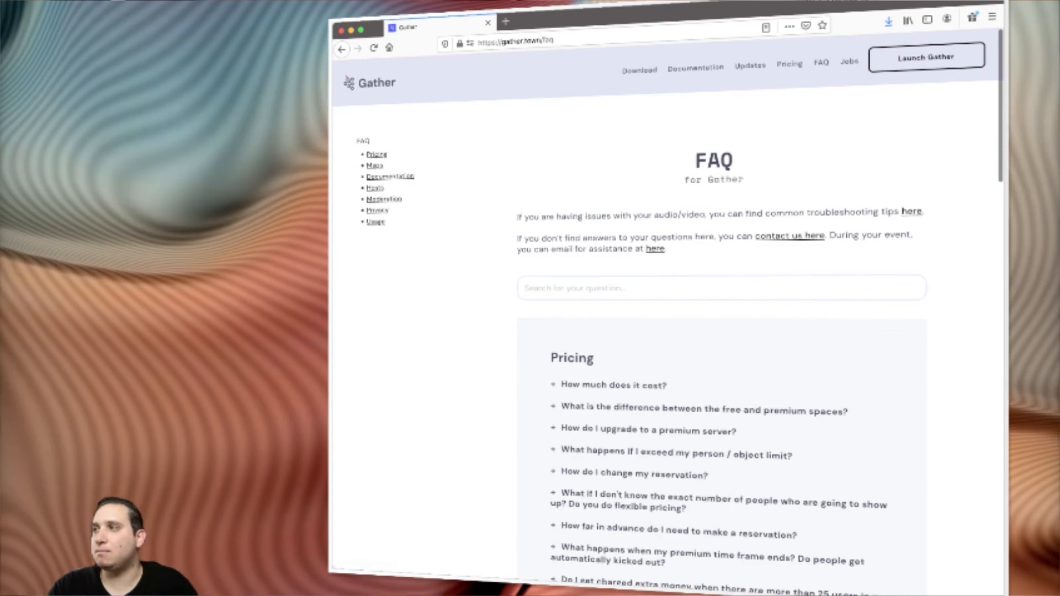
scroll(721, 342, "down", 5)
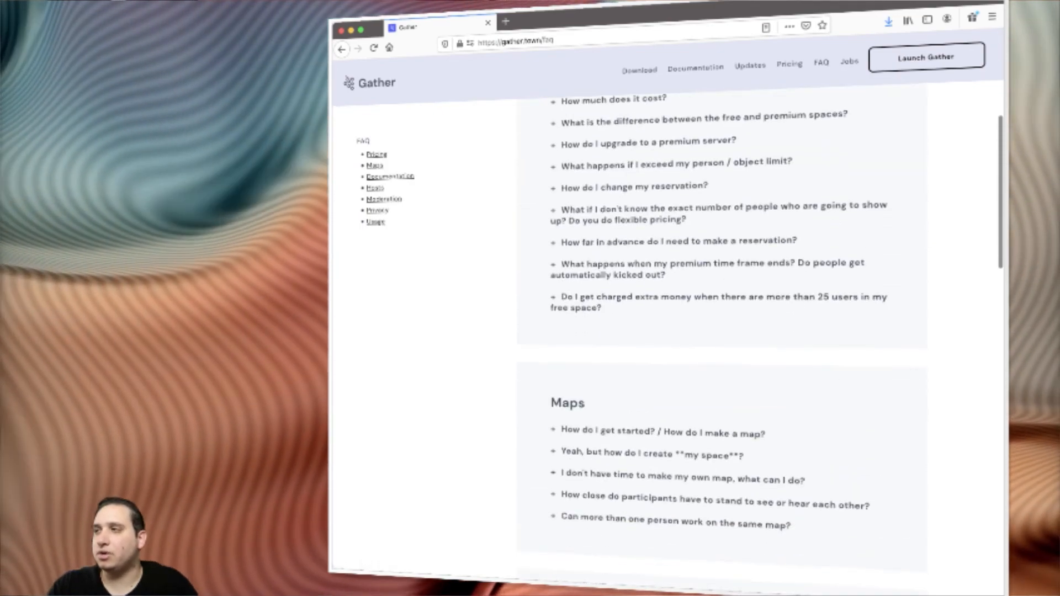
scroll(721, 342, "down", 3)
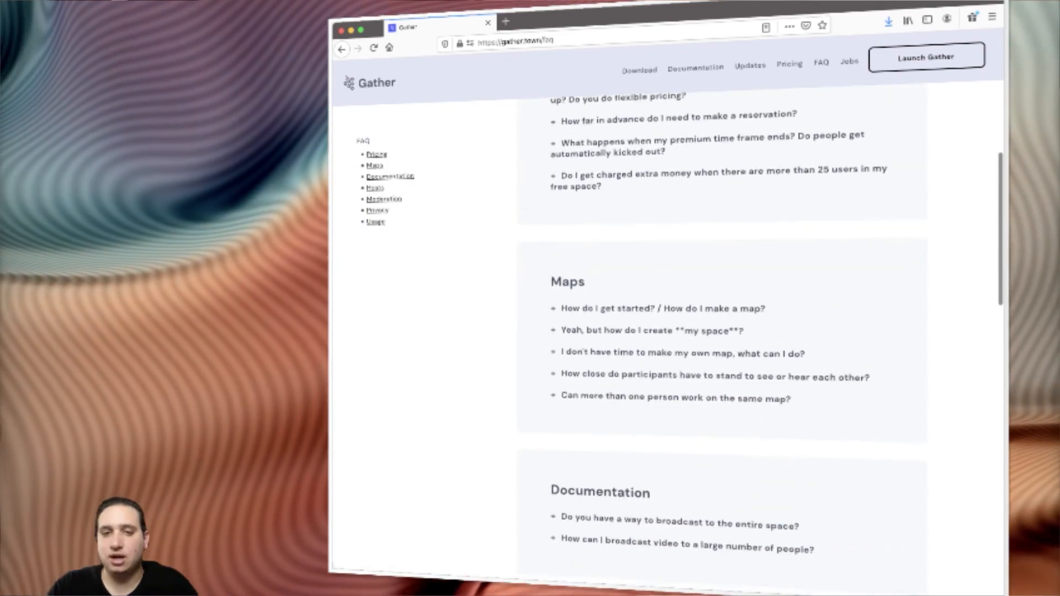
scroll(720, 343, "up", 7)
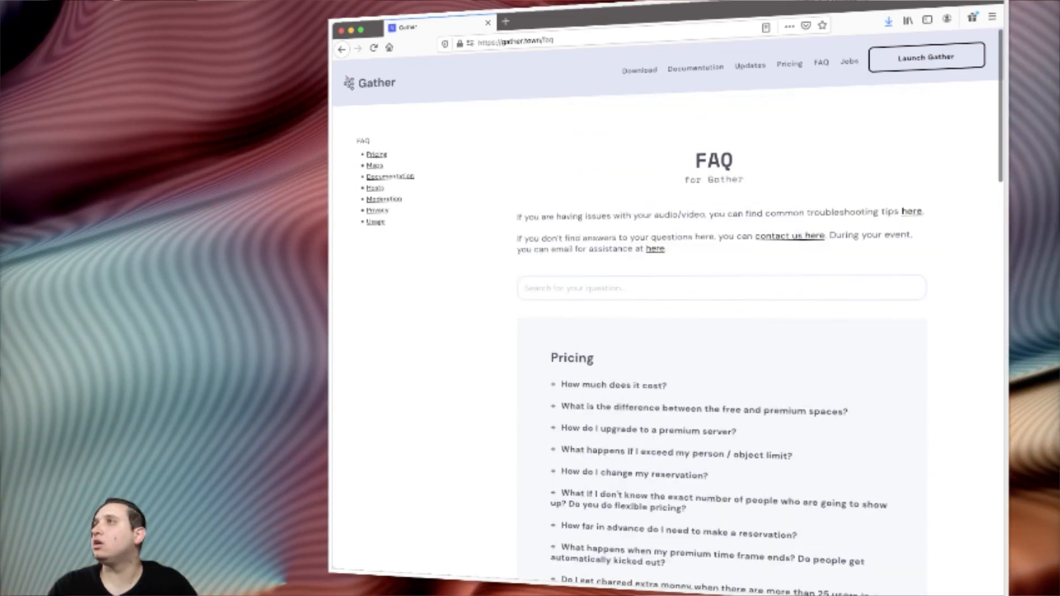
Step: Launch the Gather app from the site's home page, and view the account profile settings before closing them
left_click(370, 83)
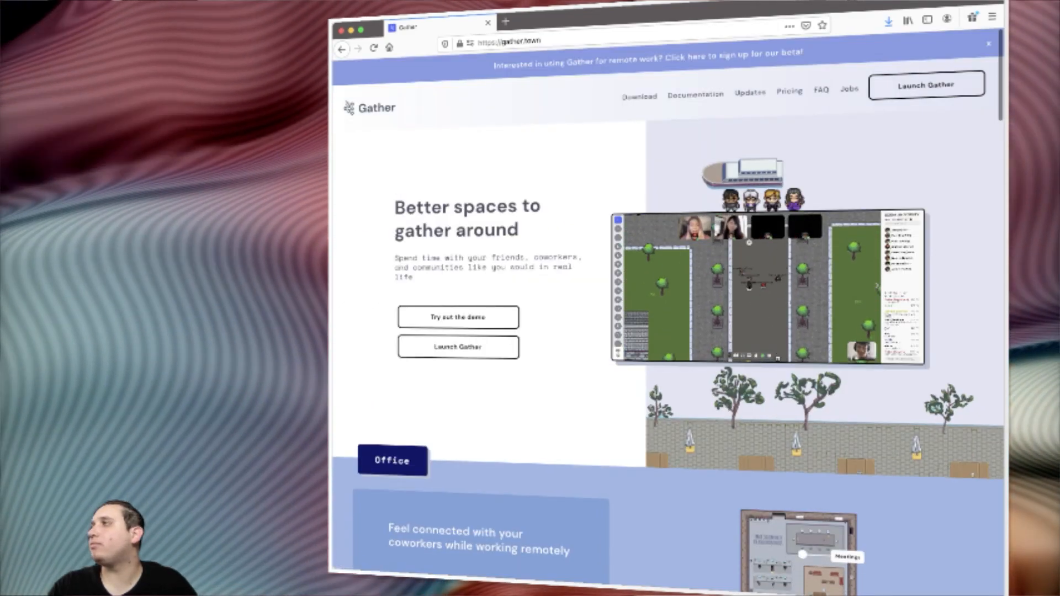
left_click(926, 85)
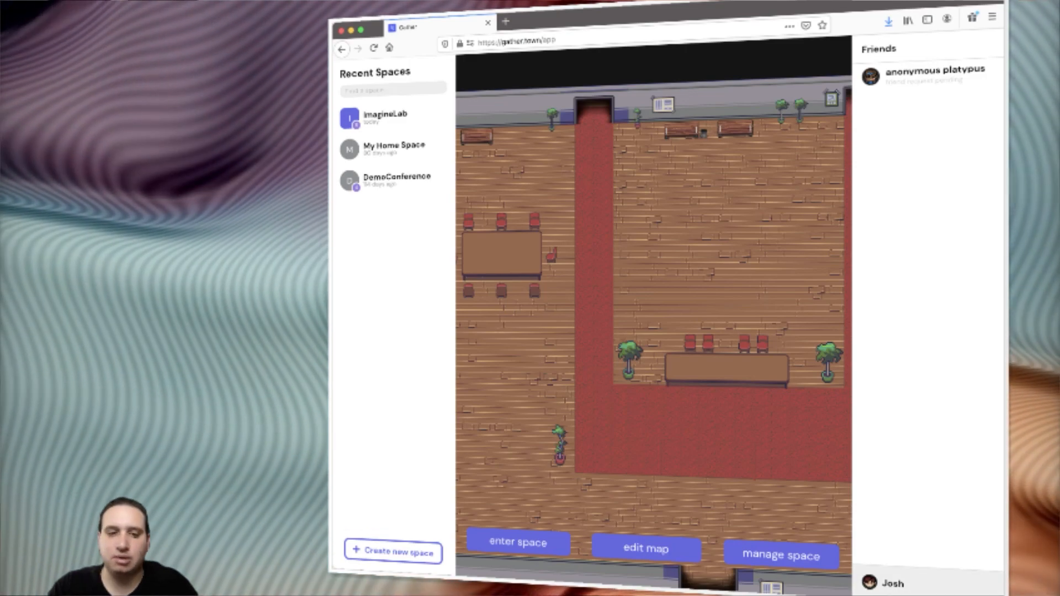
left_click(893, 584)
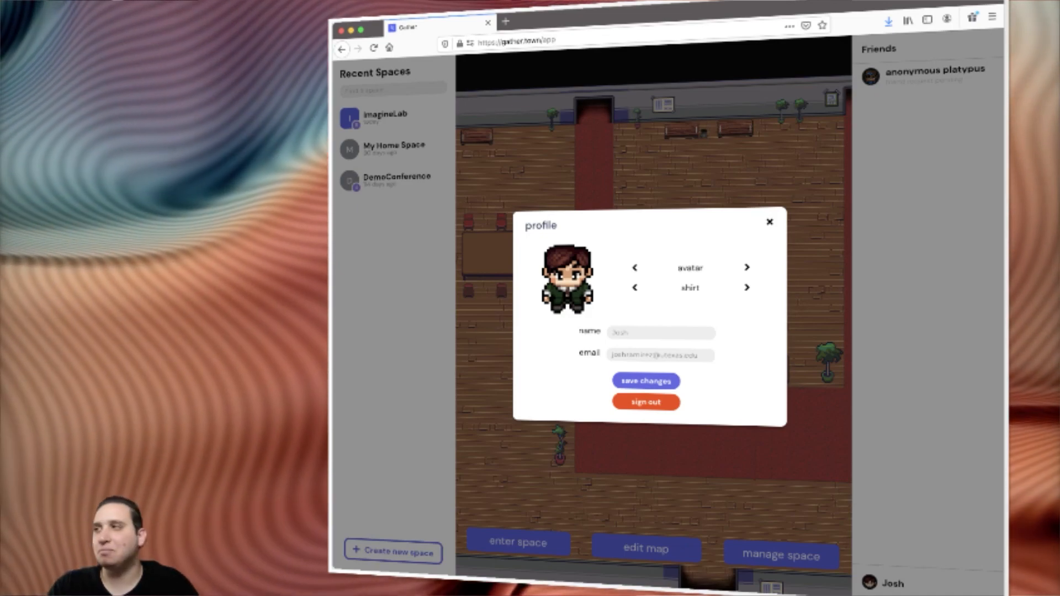
left_click(770, 222)
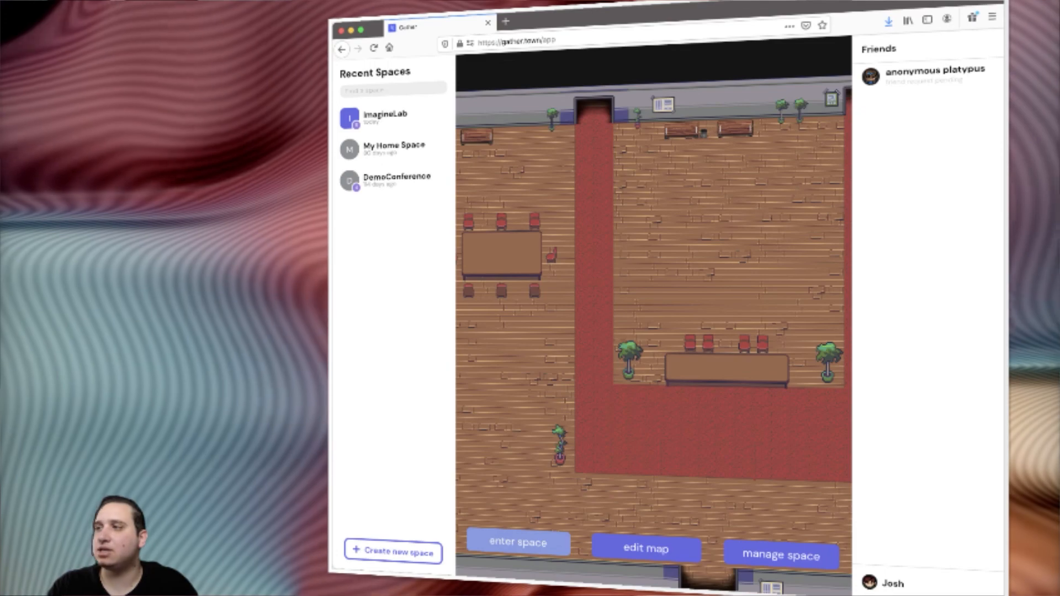
Step: Preview the recent spaces My Home Space and DemoConference, and return to the ImagineLab preview
left_click(394, 149)
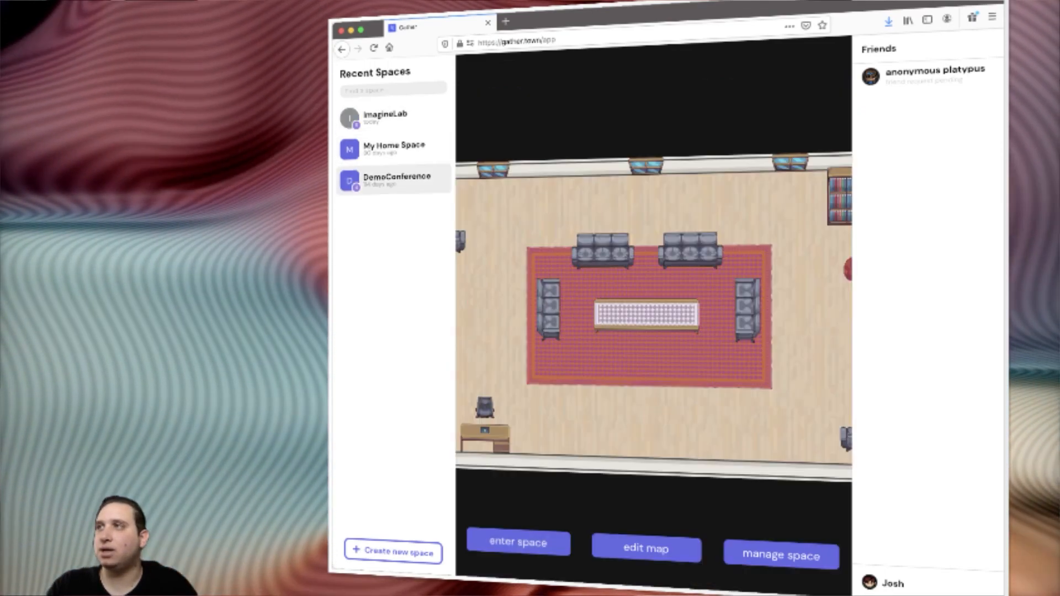
left_click(394, 180)
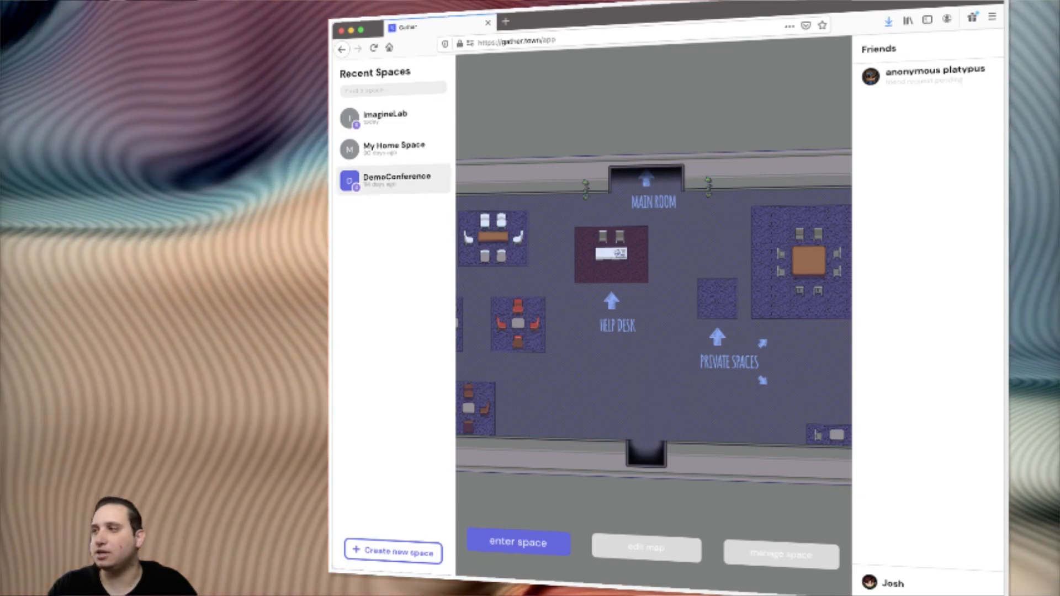
left_click(394, 149)
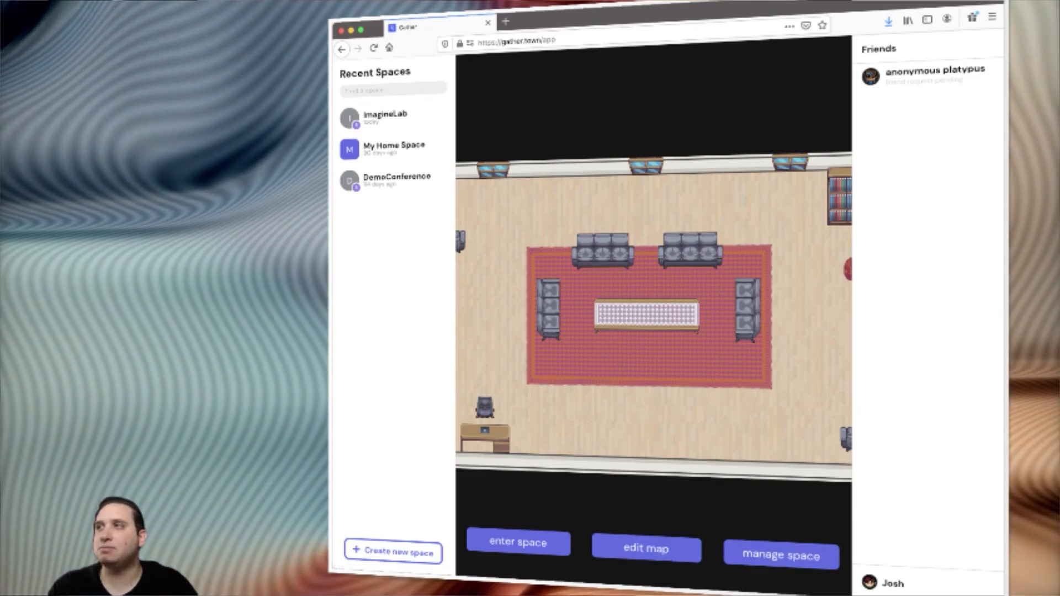
left_click(386, 117)
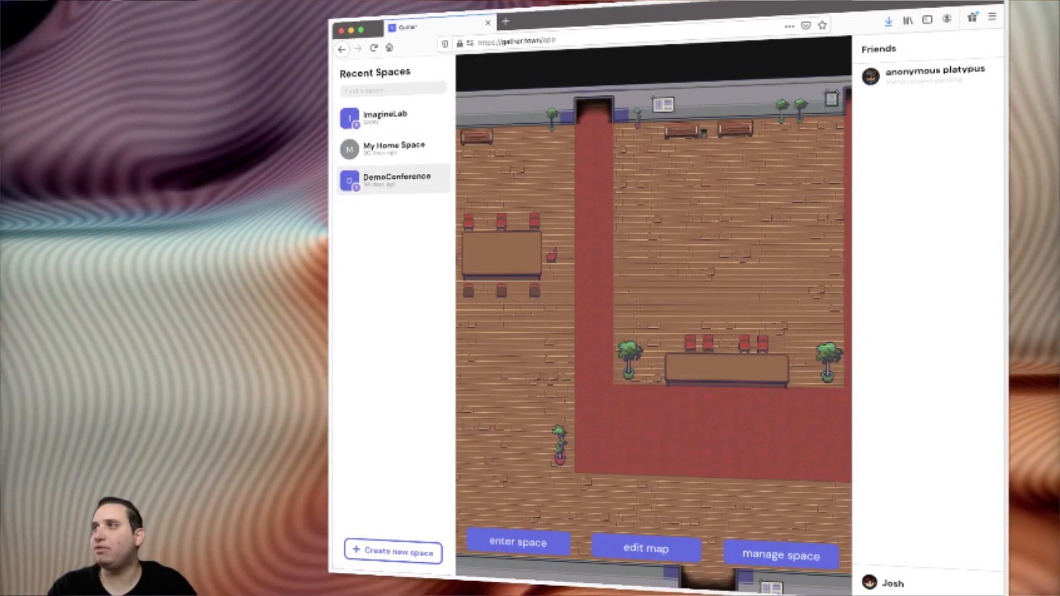
Step: Start creating a new space and look through the General map templates on offer
left_click(393, 552)
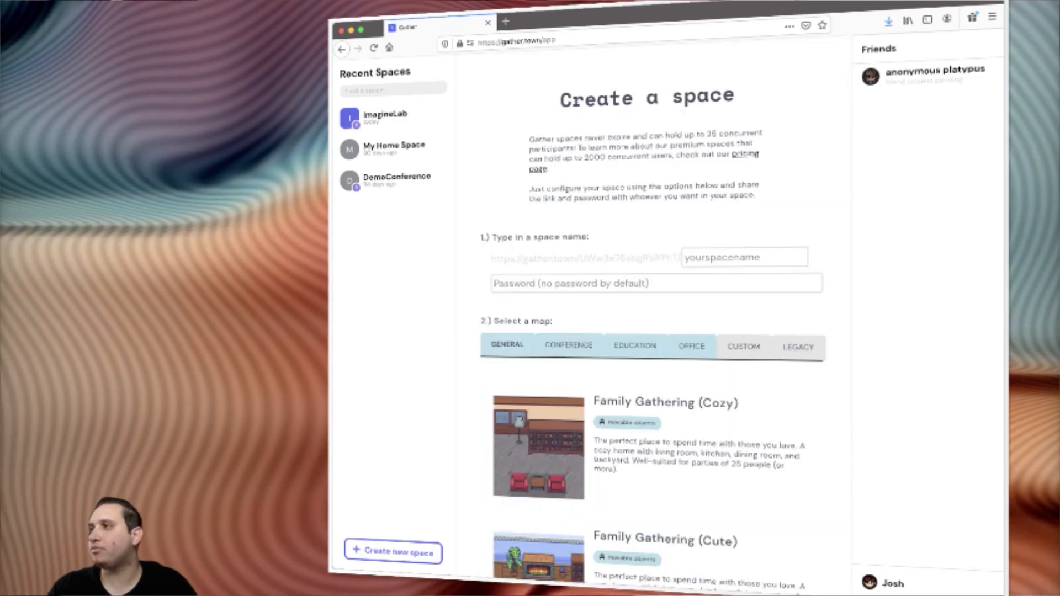
scroll(654, 470, "down", 3)
scroll(655, 469, "up", 3)
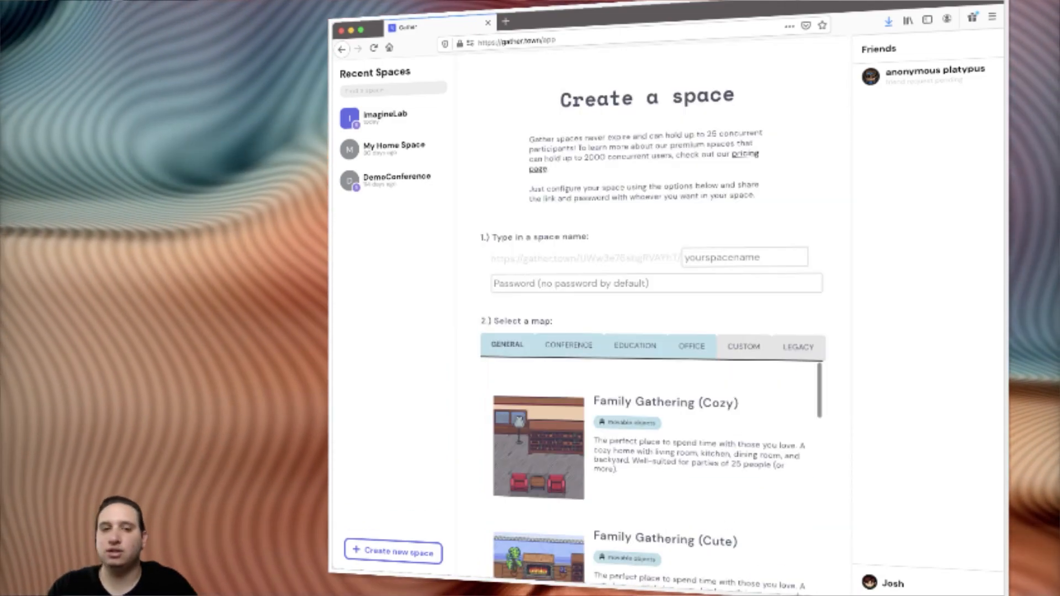
scroll(654, 464, "down", 2)
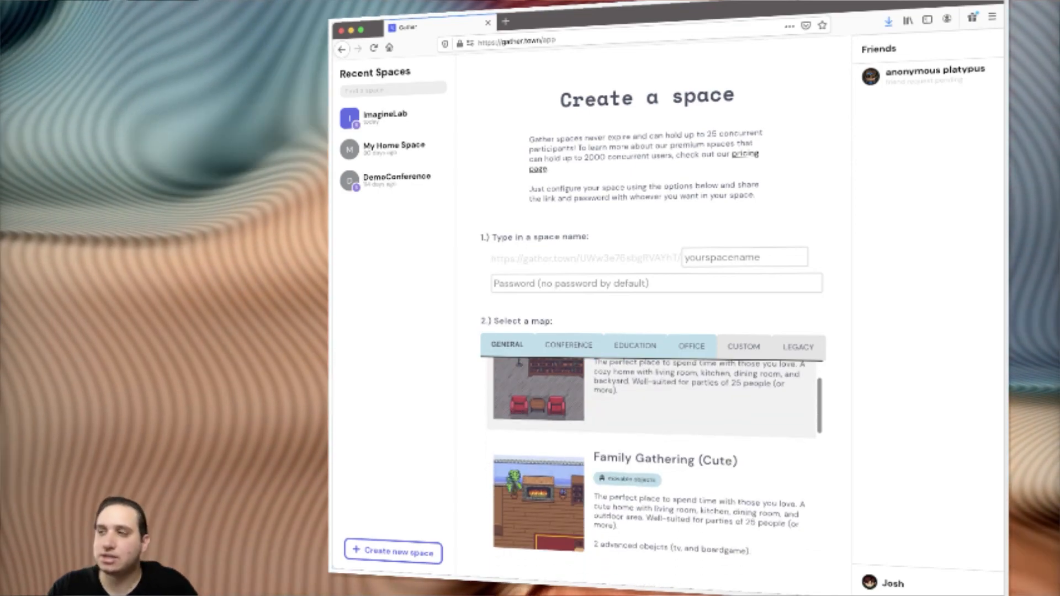
scroll(654, 470, "down", 1)
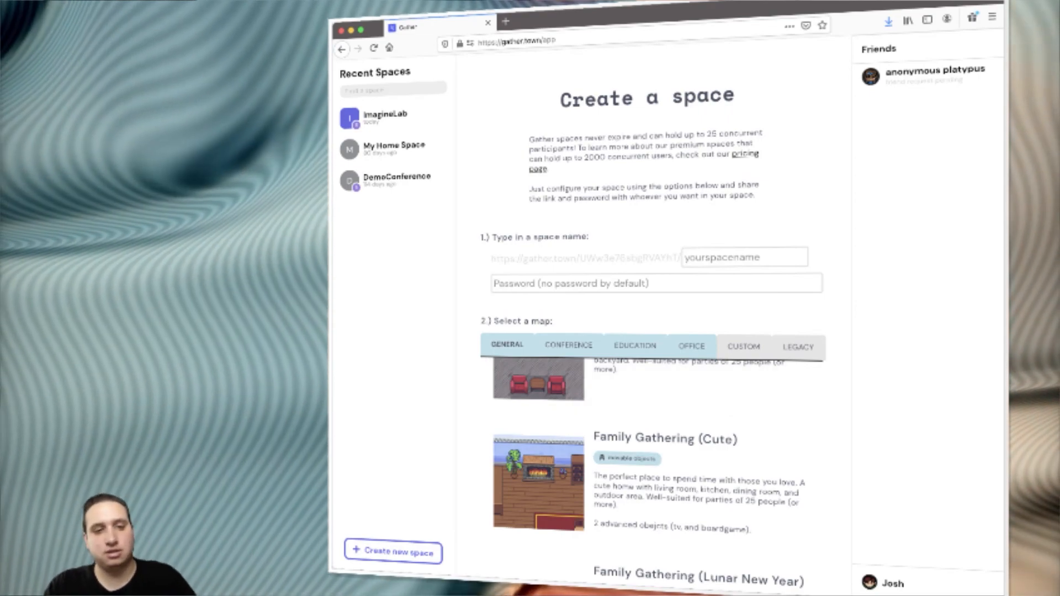
scroll(654, 469, "down", 1)
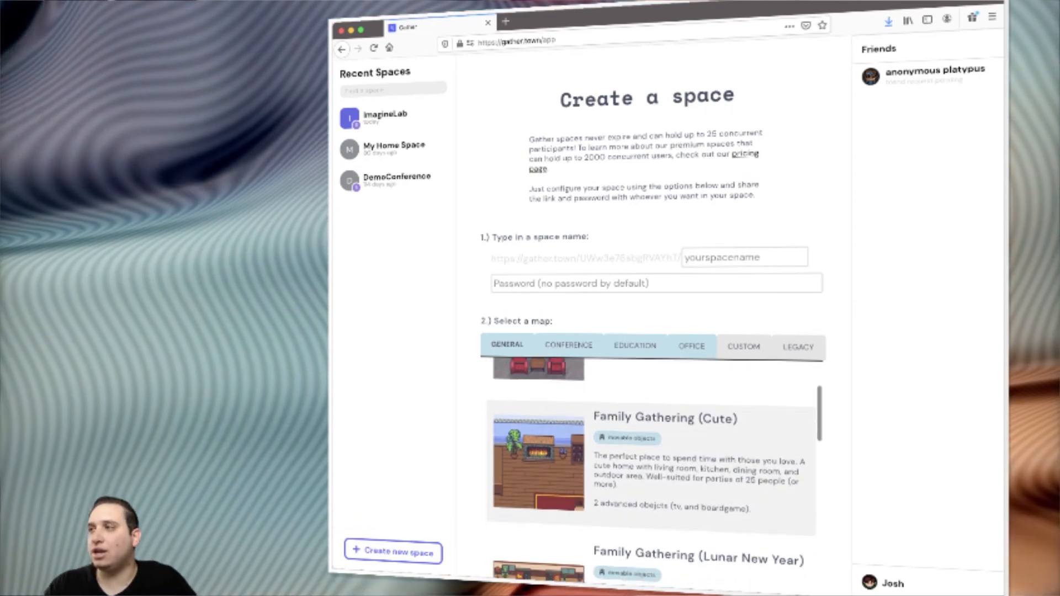
scroll(654, 469, "down", 5)
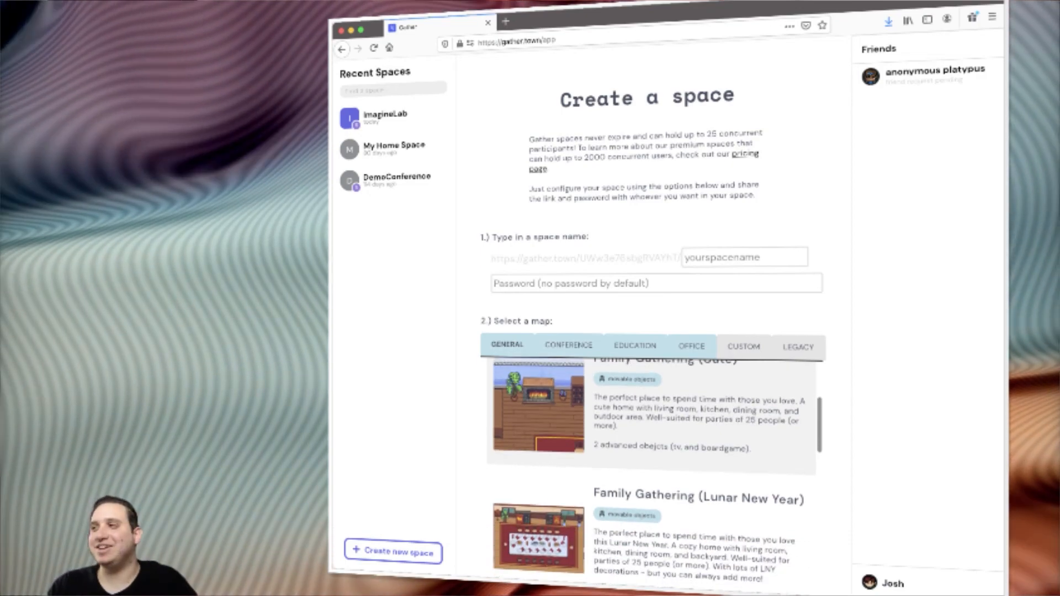
scroll(654, 469, "down", 5)
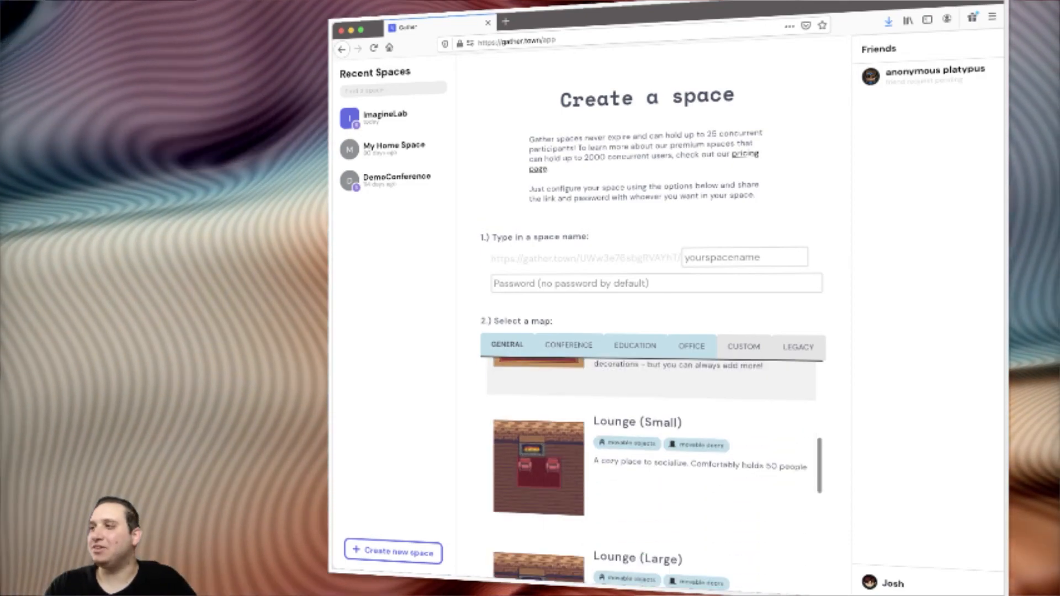
scroll(655, 469, "down", 5)
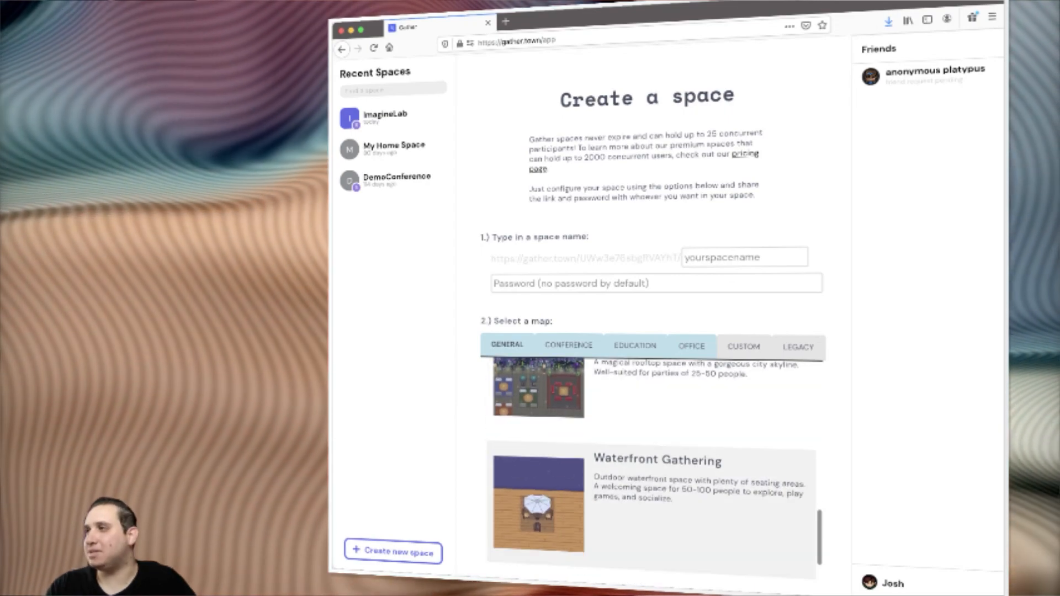
scroll(654, 469, "up", 3)
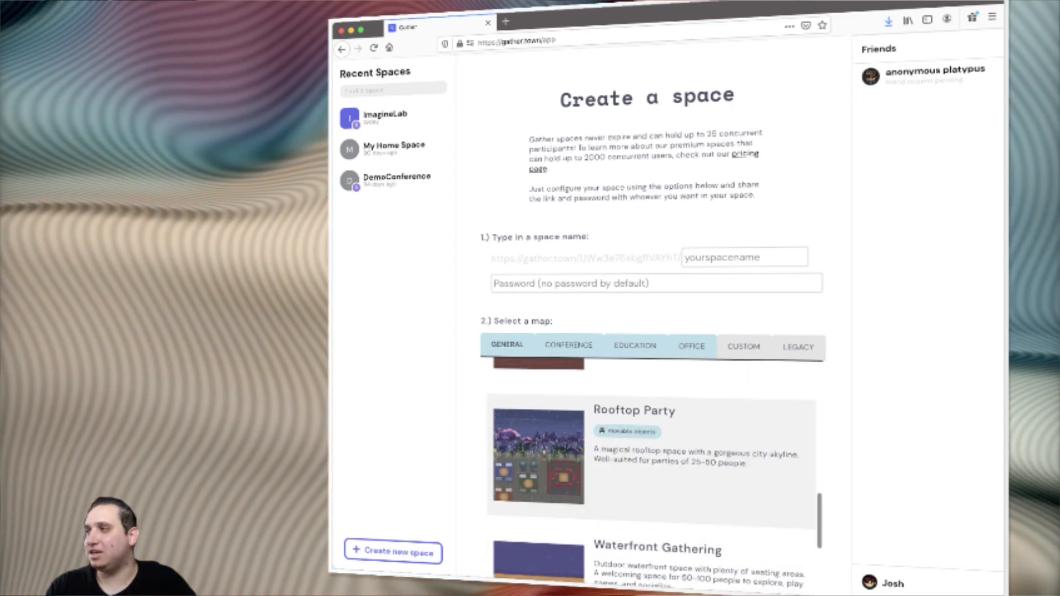
scroll(655, 470, "up", 8)
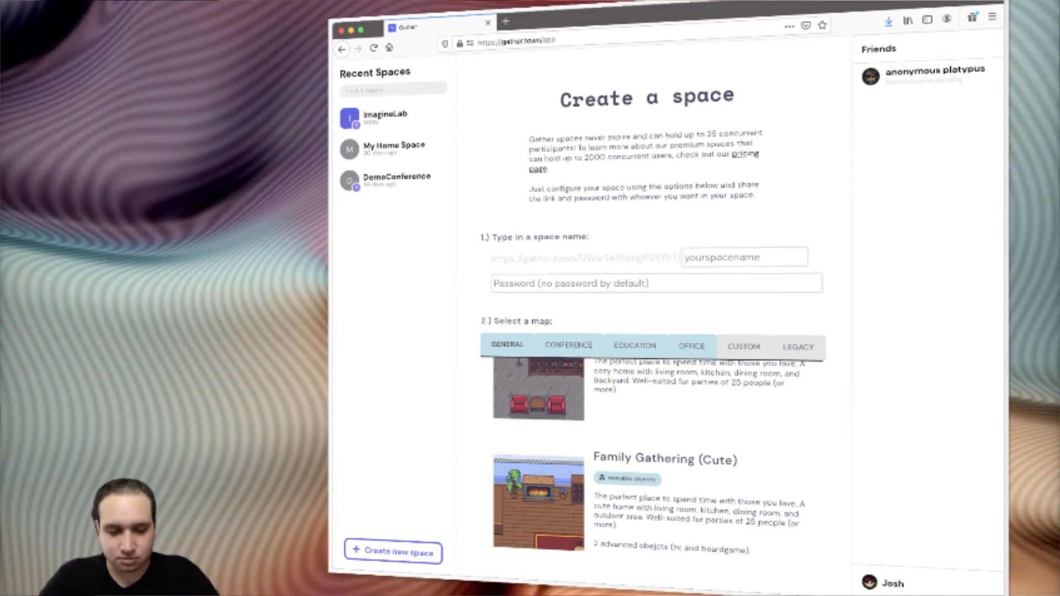
Step: Name the new space Workshop and choose the Rooftop Party map from the General templates
type("Workshop")
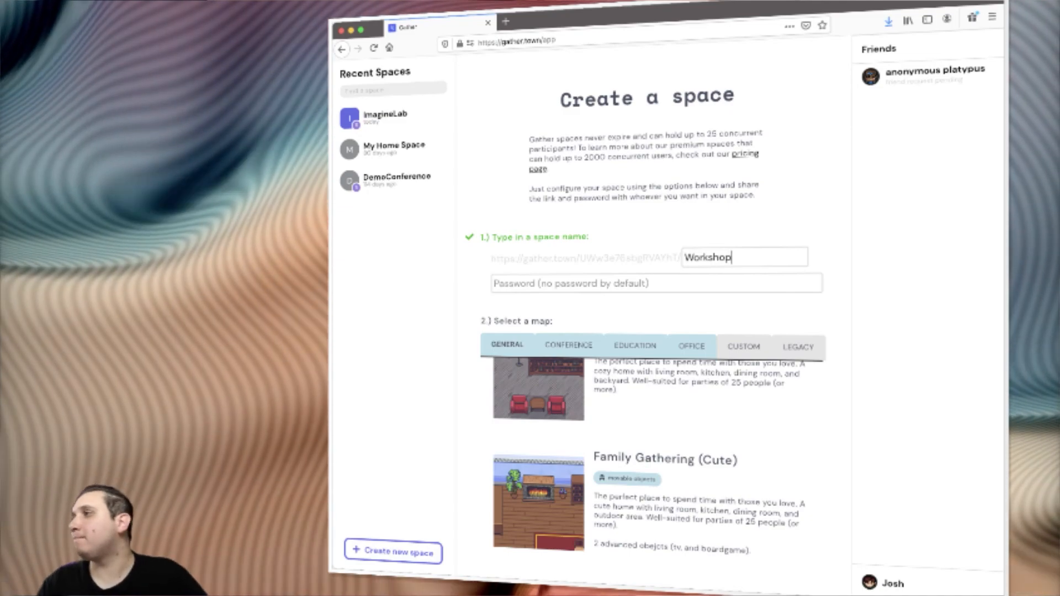
scroll(651, 331, "down", 3)
scroll(651, 332, "down", 5)
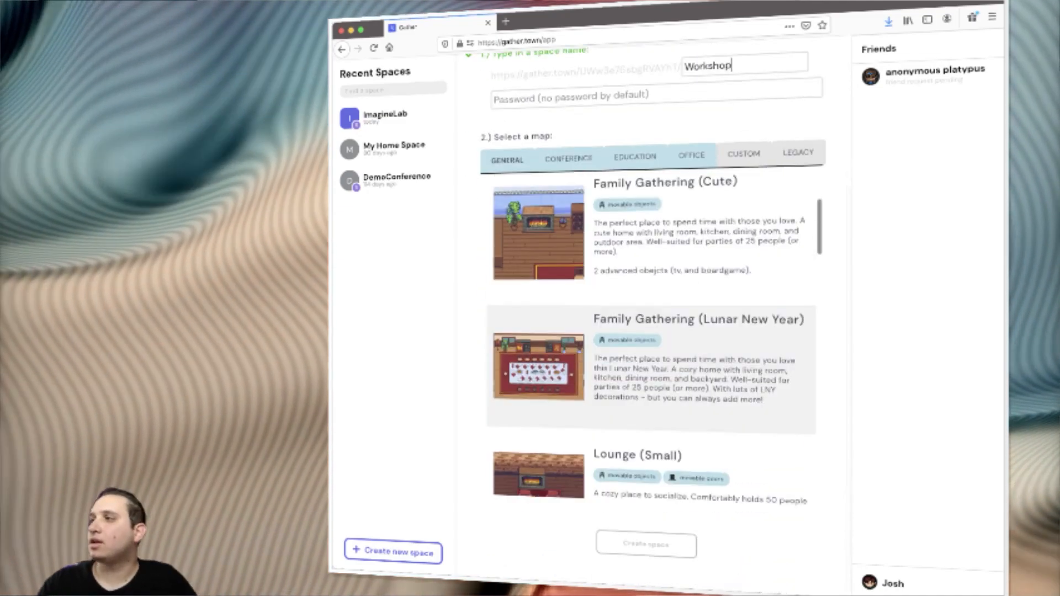
scroll(652, 332, "down", 1)
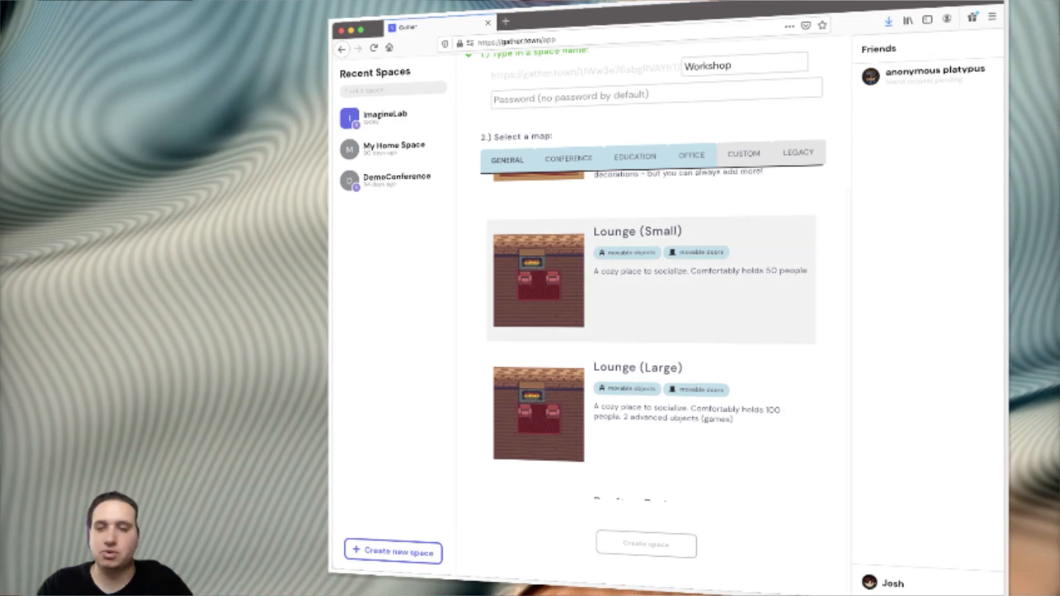
scroll(651, 343, "down", 4)
left_click(651, 343)
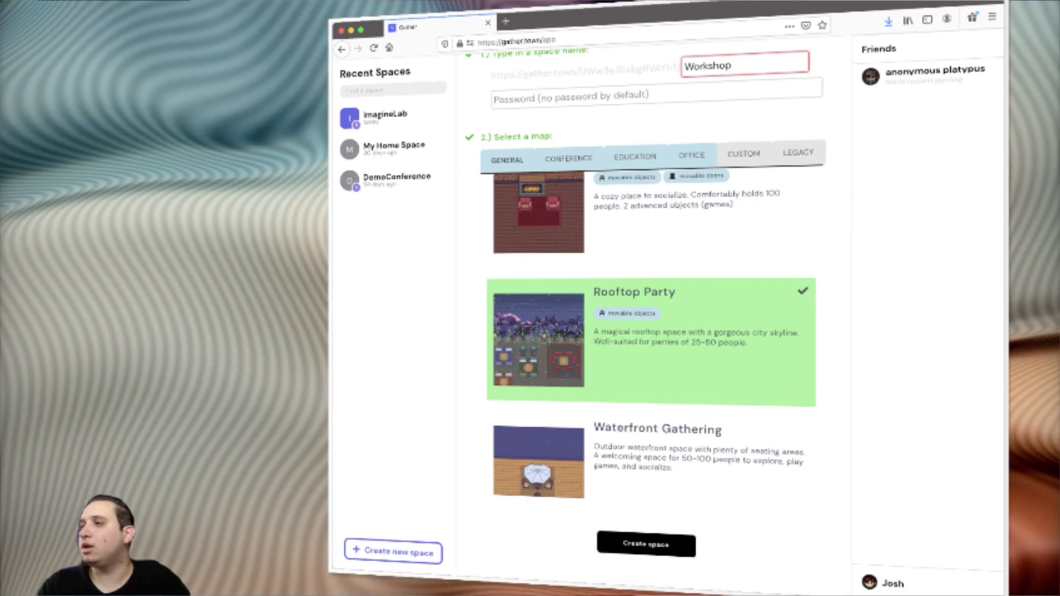
Step: Create the Workshop space with the Rooftop Party map, try mmhmm Camera, and select FaceTime HD Camera (Built-in) as the video input
left_click(646, 545)
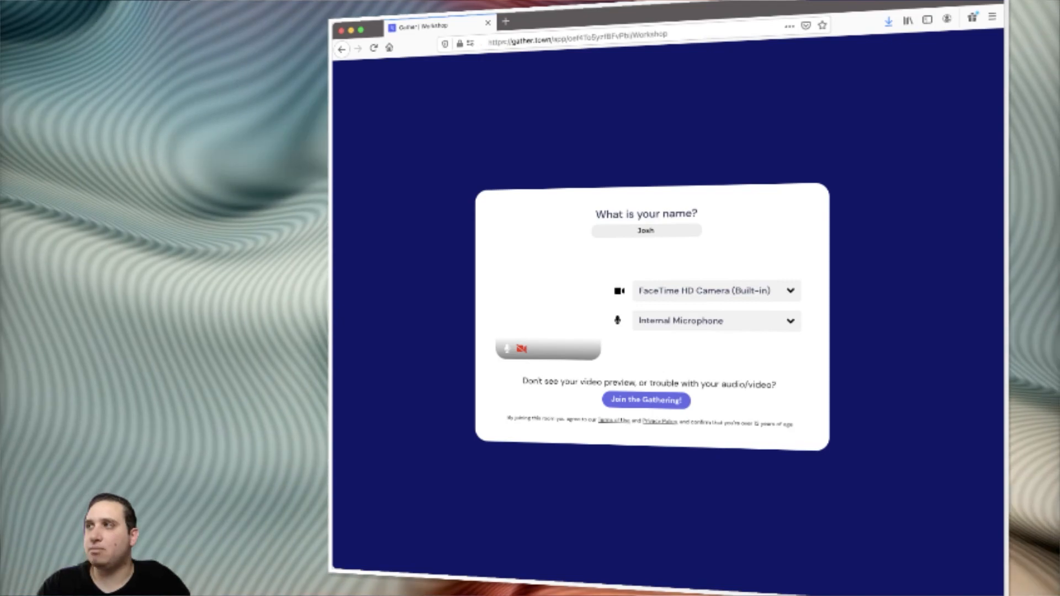
left_click(716, 291)
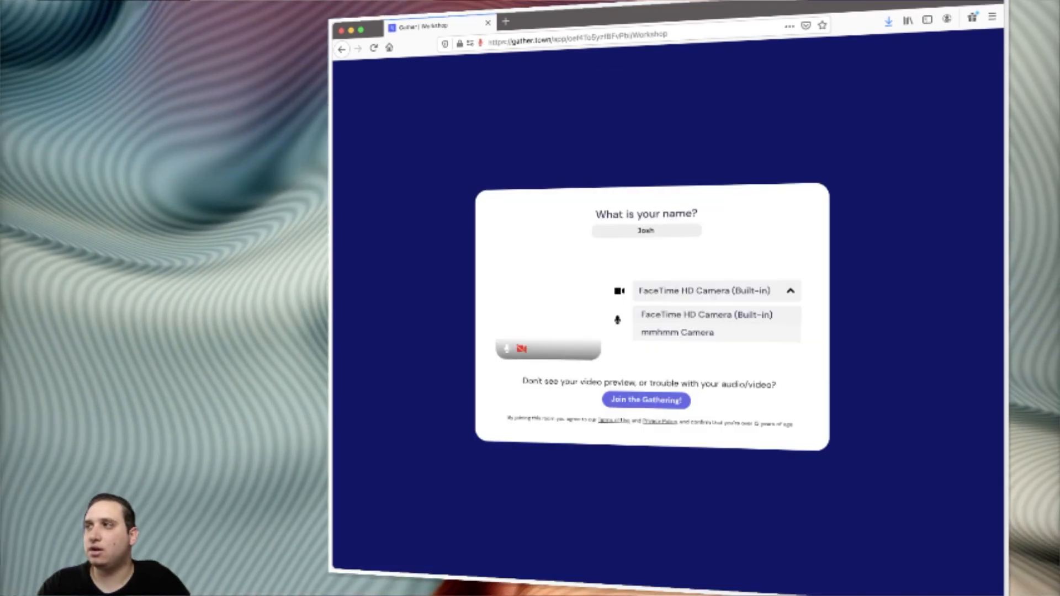
left_click(677, 332)
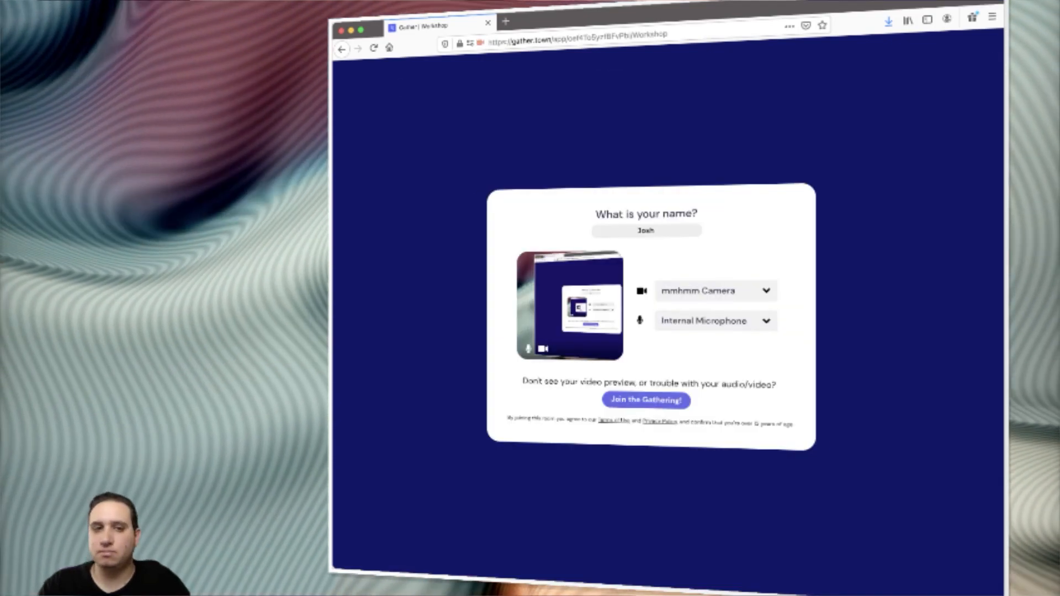
left_click(735, 291)
left_click(688, 320)
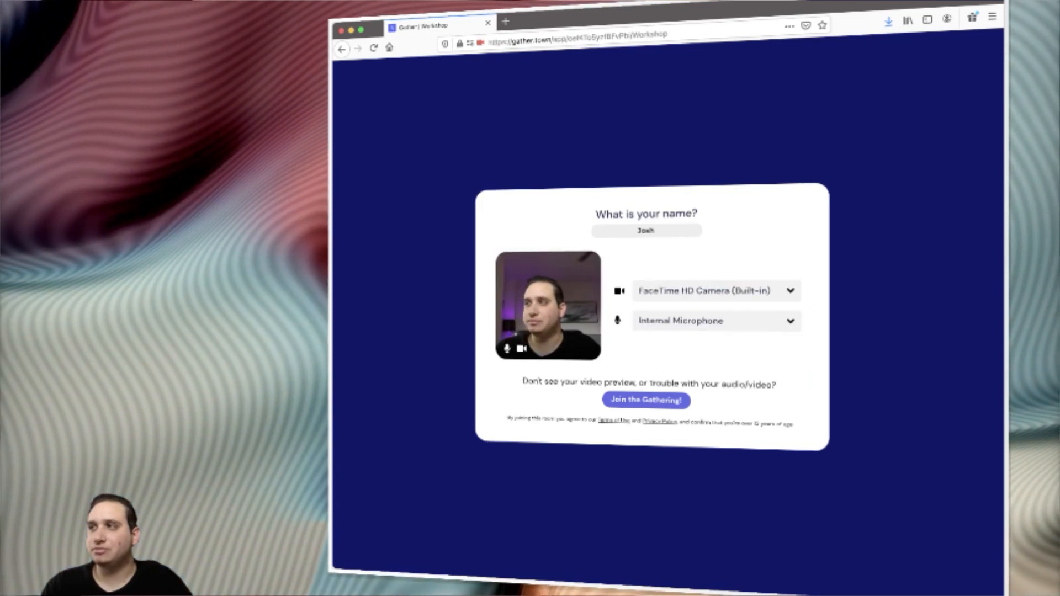
Step: Toggle the camera and microphone off and back on in the preview, and join the gathering
left_click(521, 349)
left_click(507, 349)
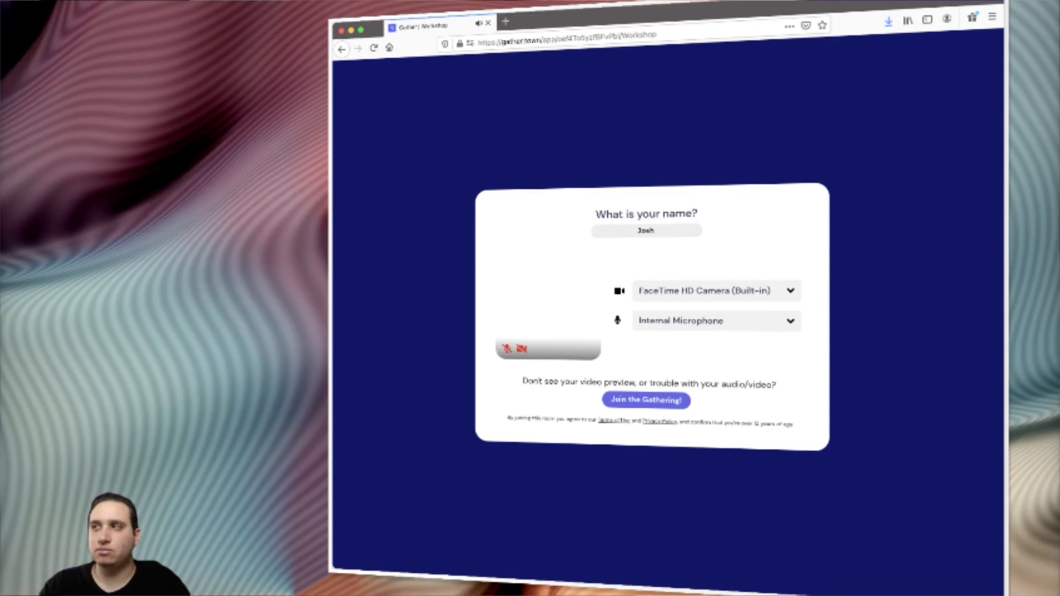
left_click(507, 349)
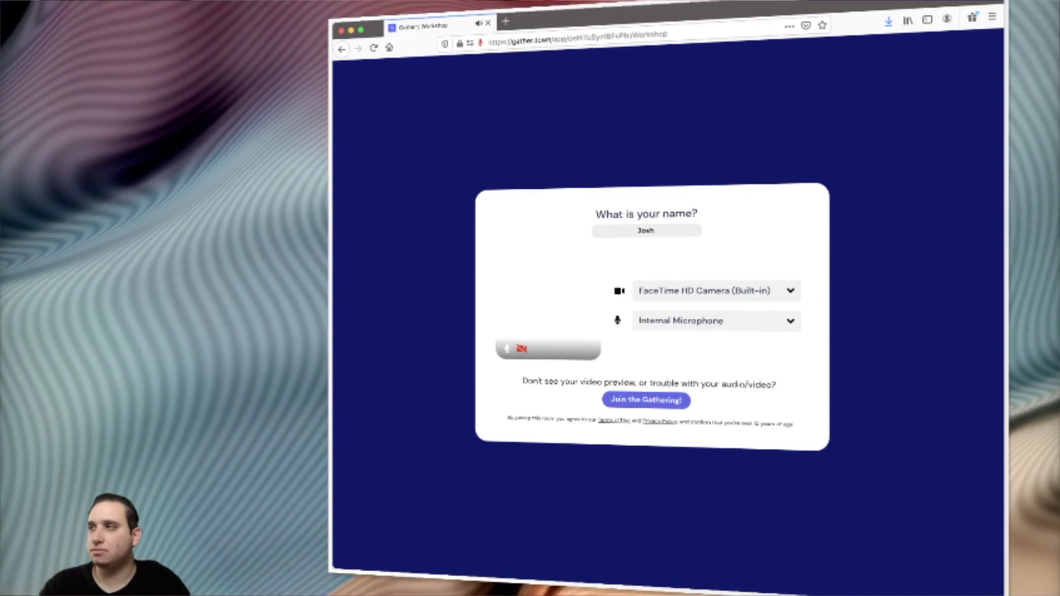
left_click(521, 349)
left_click(646, 400)
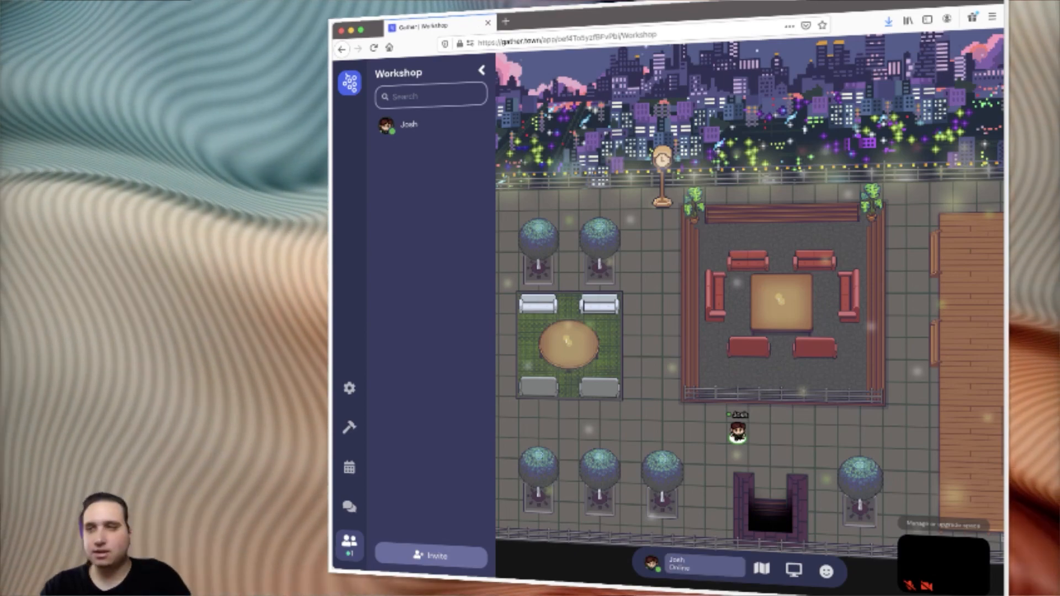
Step: Look at the personal status options and the character and shirt customization, and close it without changing the avatar
left_click(705, 565)
left_click(723, 414)
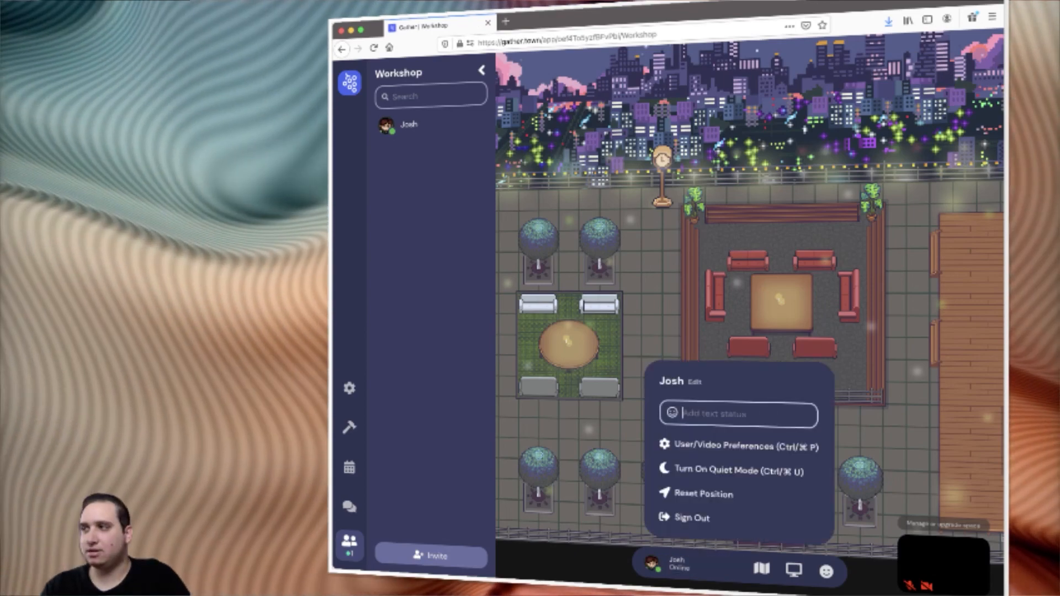
left_click(652, 563)
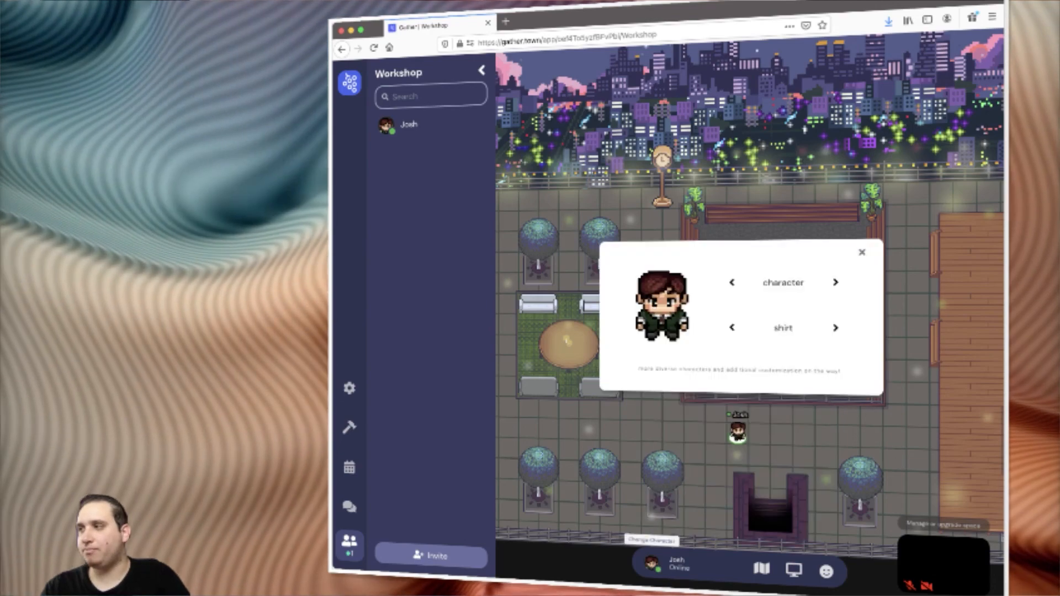
left_click(862, 252)
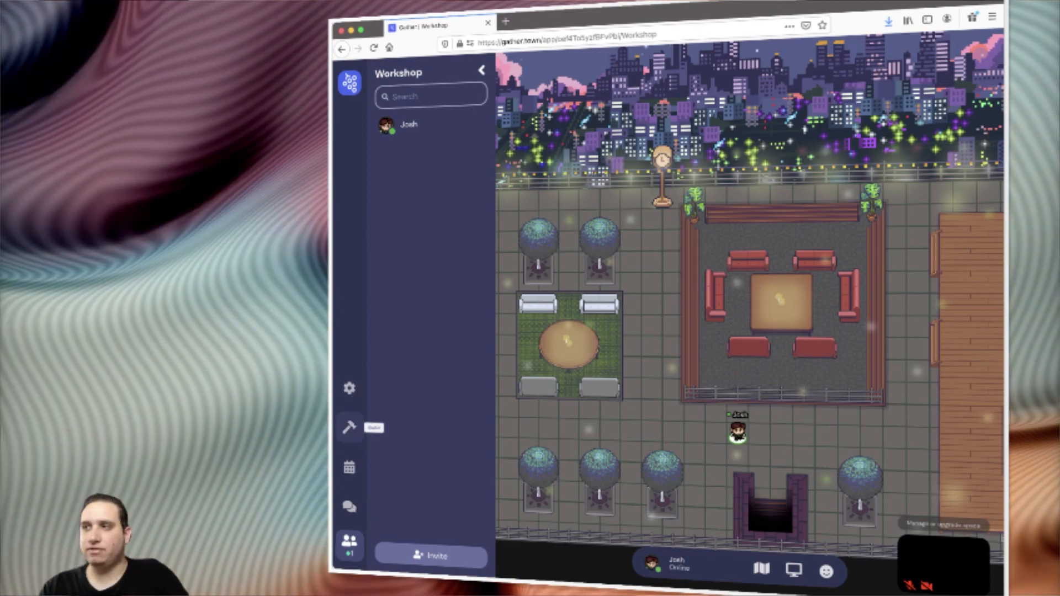
Step: Look through the space's build tools, events calendar and chat
left_click(349, 427)
left_click(349, 468)
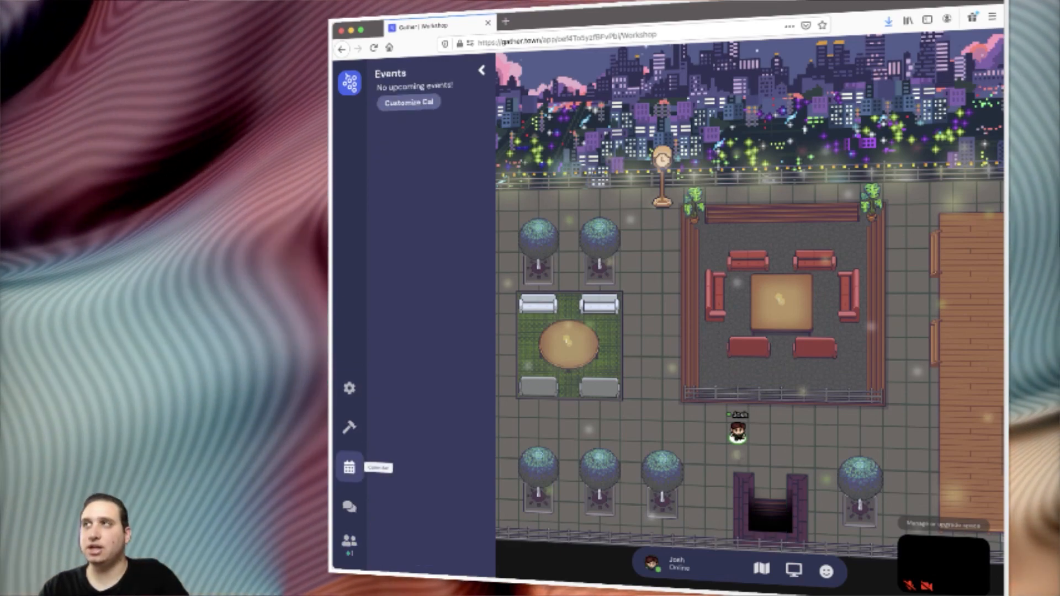
left_click(349, 507)
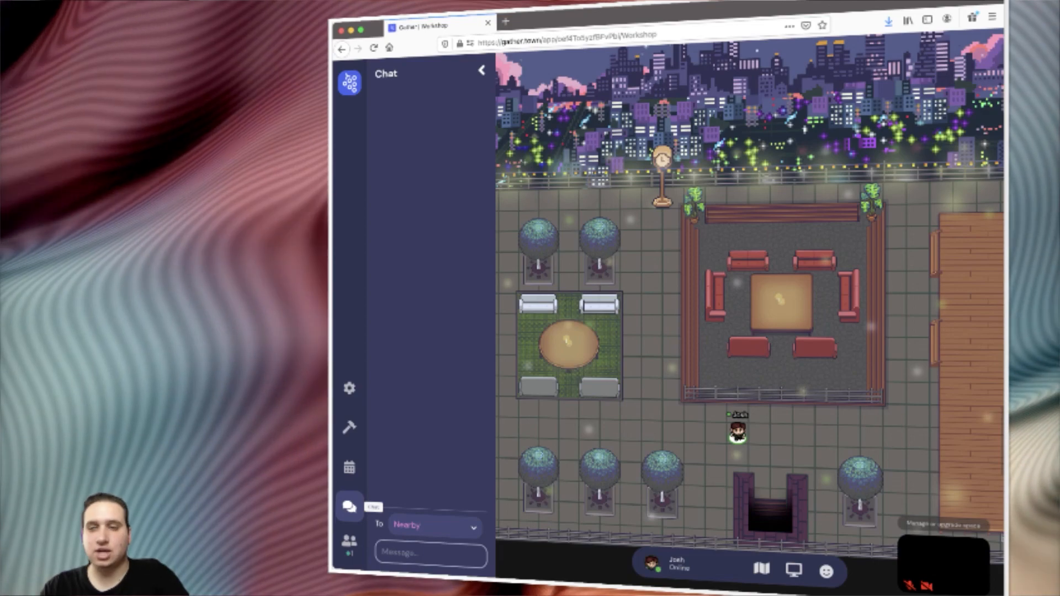
Step: Switch the chat recipient to Everyone and back to Nearby
left_click(433, 526)
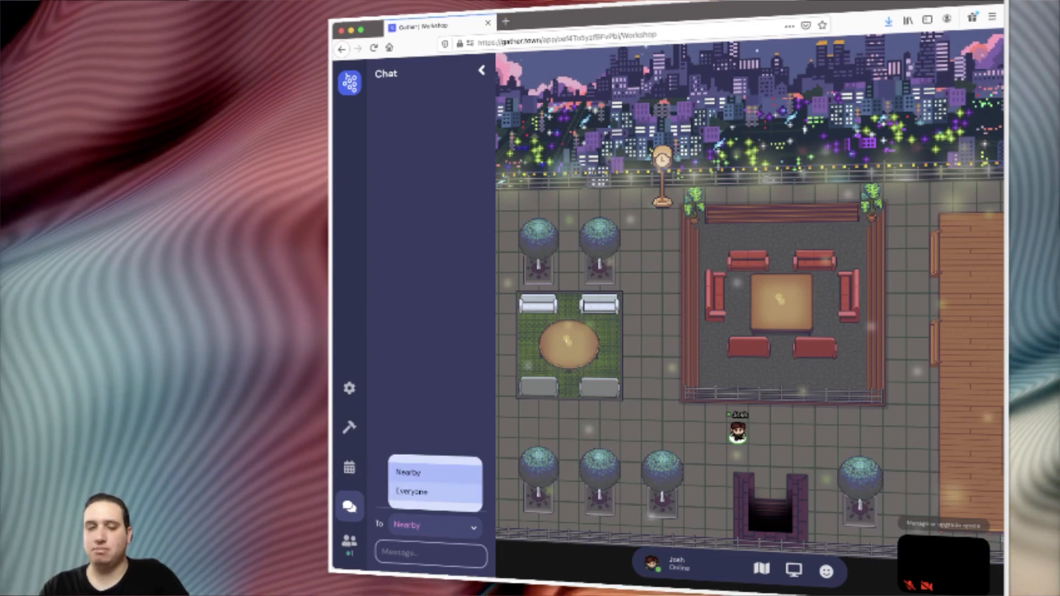
left_click(425, 493)
left_click(433, 525)
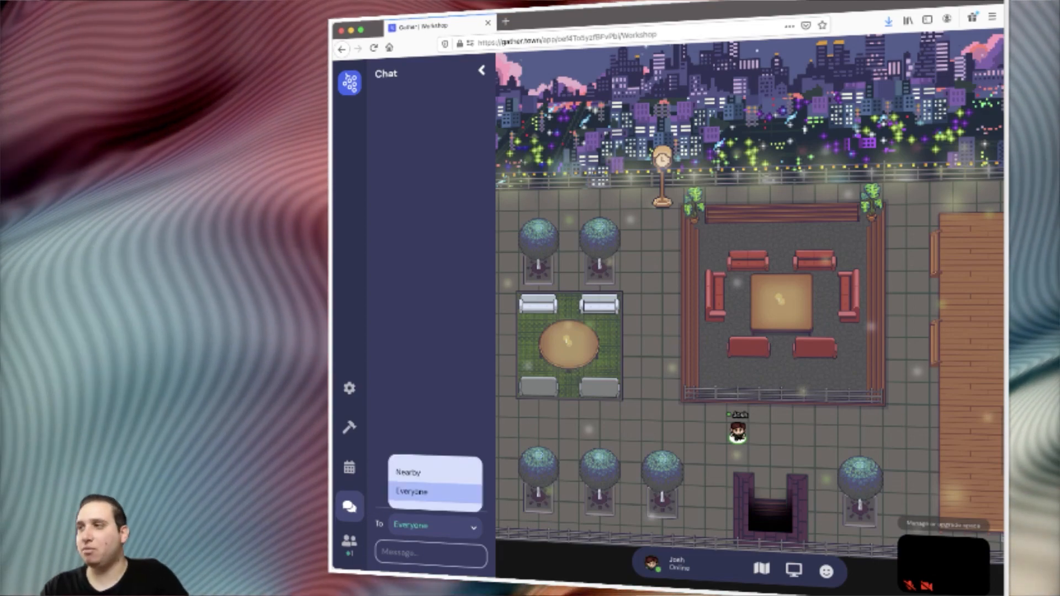
left_click(425, 469)
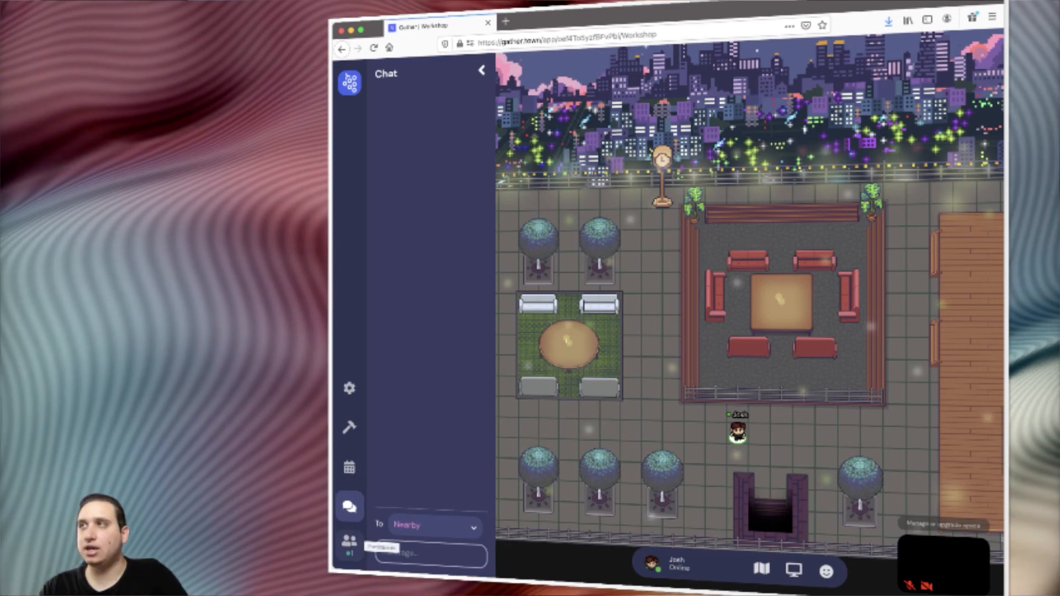
Step: View the participant list and the own participant card with its Spotlight option, and collapse the list
left_click(349, 541)
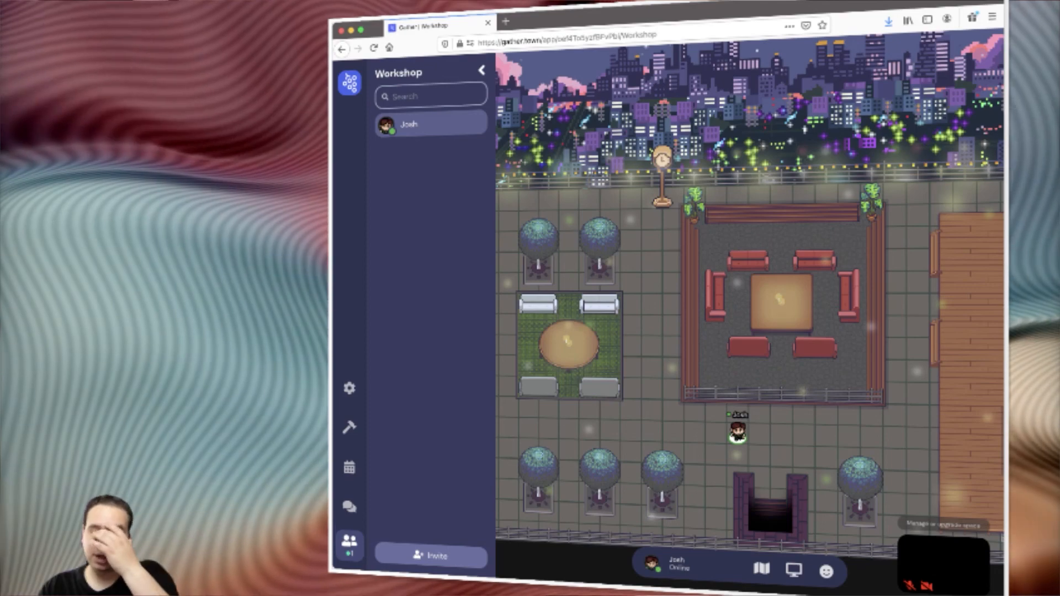
left_click(430, 124)
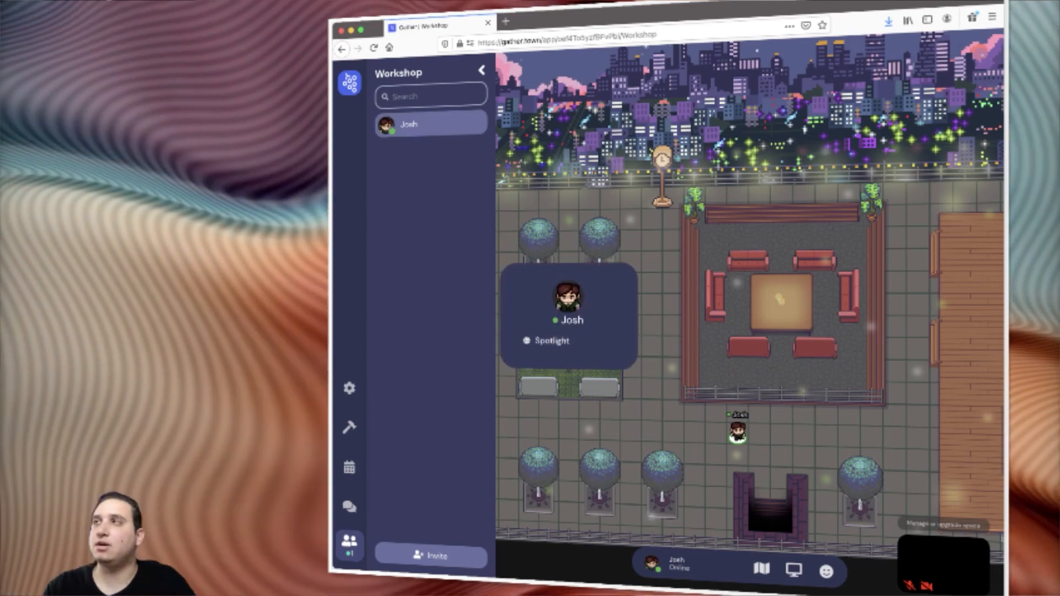
left_click(482, 70)
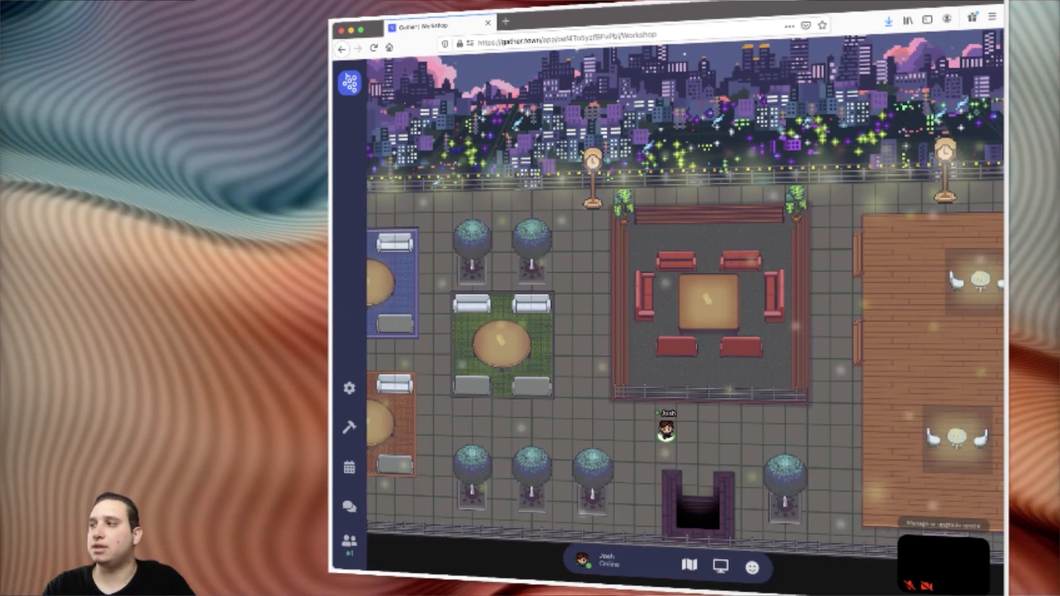
Step: Walk the avatar around the east side of the red lounge and up to the railing by the skyline
key("Right")
key("Right")
key("Right")
key("Right")
key("Right")
key("Right")
key("Right")
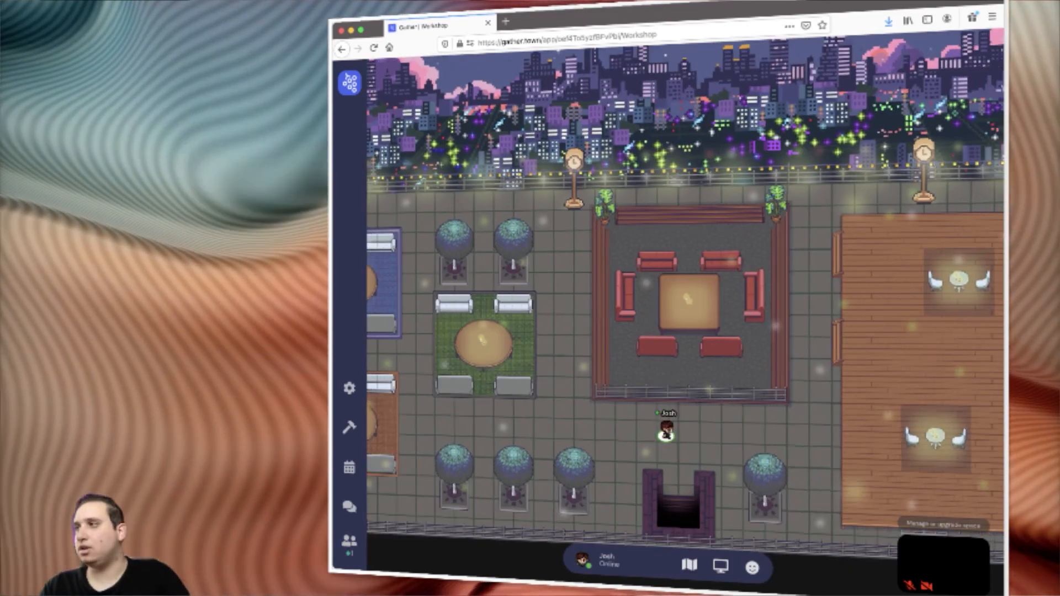
key("Up")
key("Up")
key("Up")
key("Up")
key("Up")
key("Up")
key("Up")
key("Up")
key("Up")
key("Up")
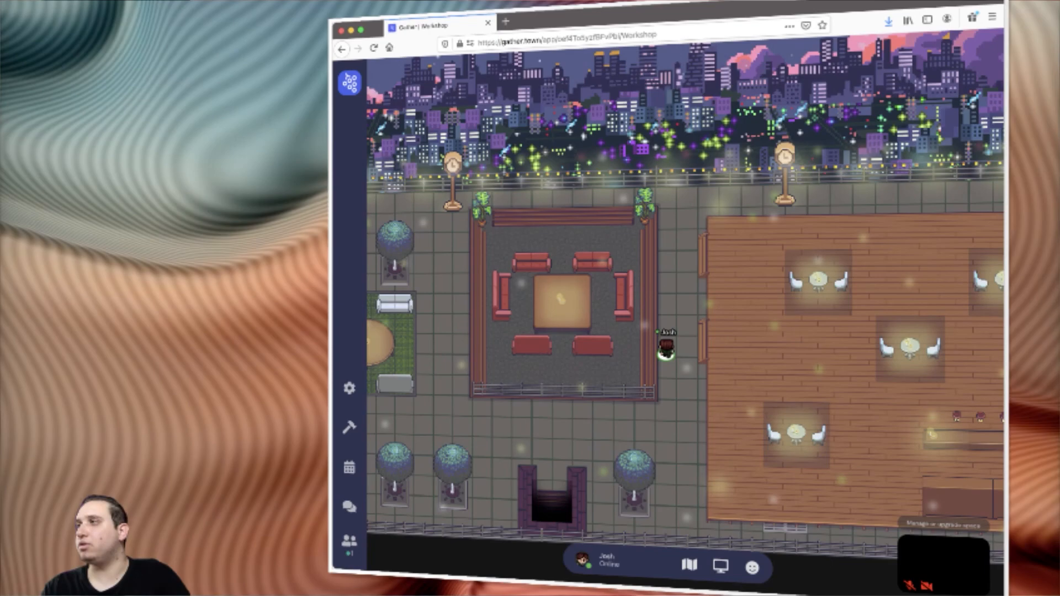
key("Right")
key("Right")
key("Right")
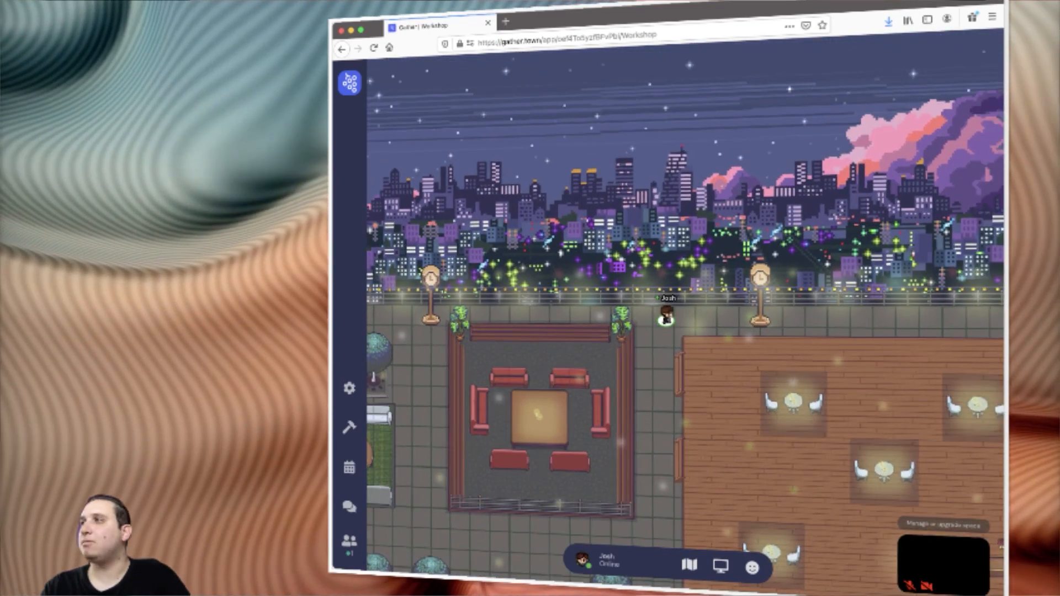
Step: Walk the avatar back west and into the private space of the red lounge
key("Left")
key("Left")
key("Left")
key("Left")
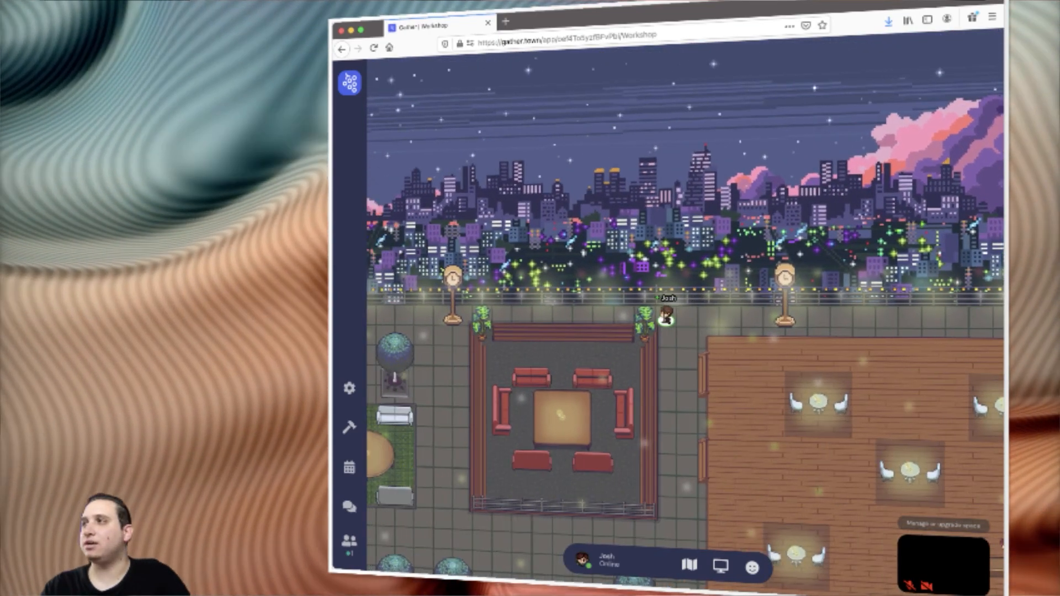
key("Down")
key("Down")
key("Left")
key("Left")
key("Left")
key("Left")
key("Up")
key("Left")
key("Left")
key("Left")
key("Left")
key("Left")
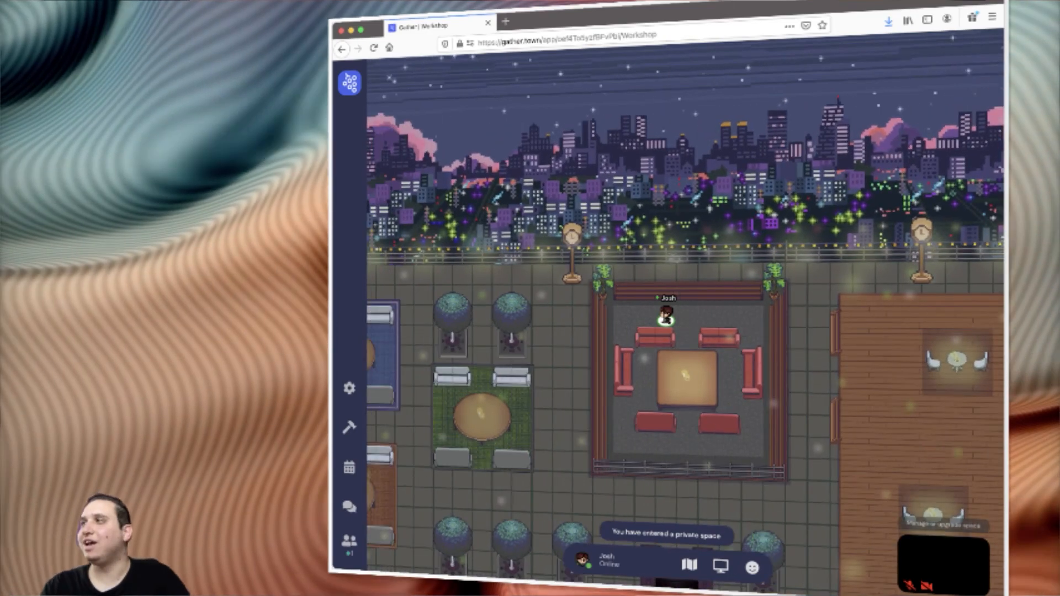
Step: Walk the avatar out of the red lounge and west along the railing toward the blue seating area
key("Up")
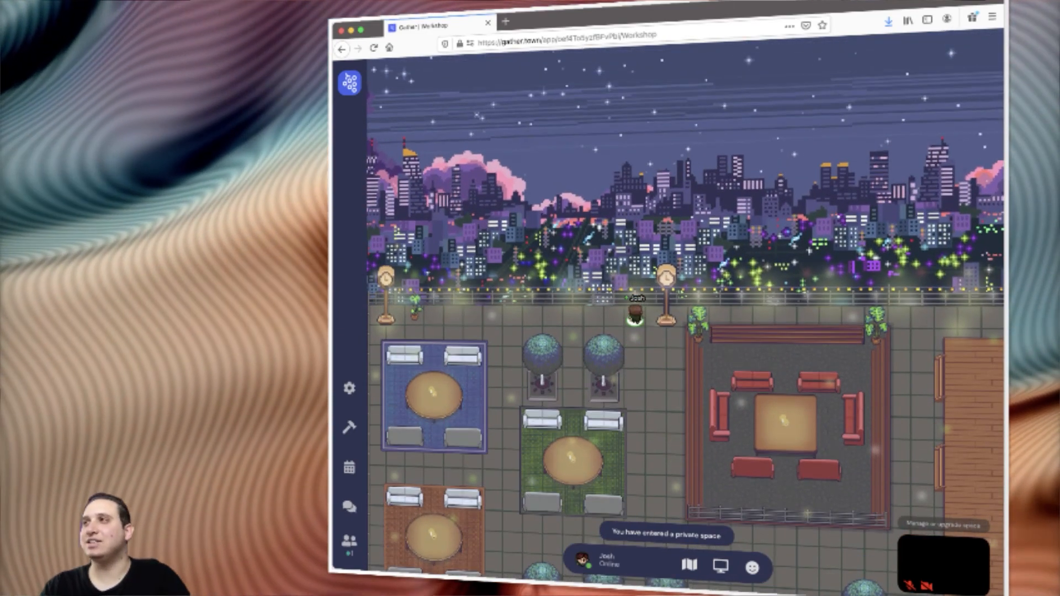
key("Left")
key("Left")
key("Left")
key("Left")
key("Left")
key("Left")
key("Left")
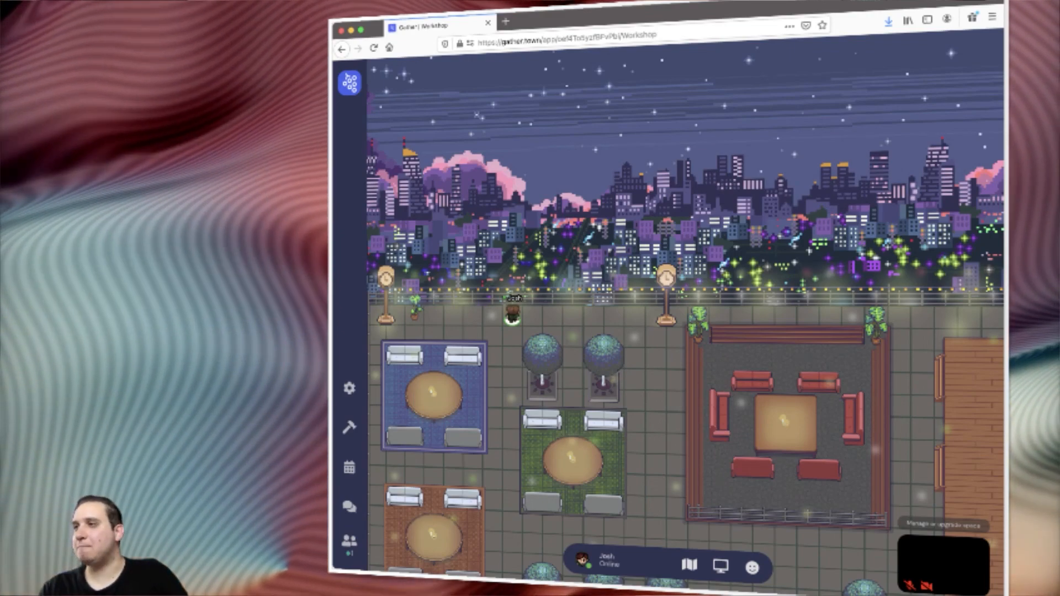
Step: Review the space preferences, the Customize Space option and the user settings
left_click(349, 388)
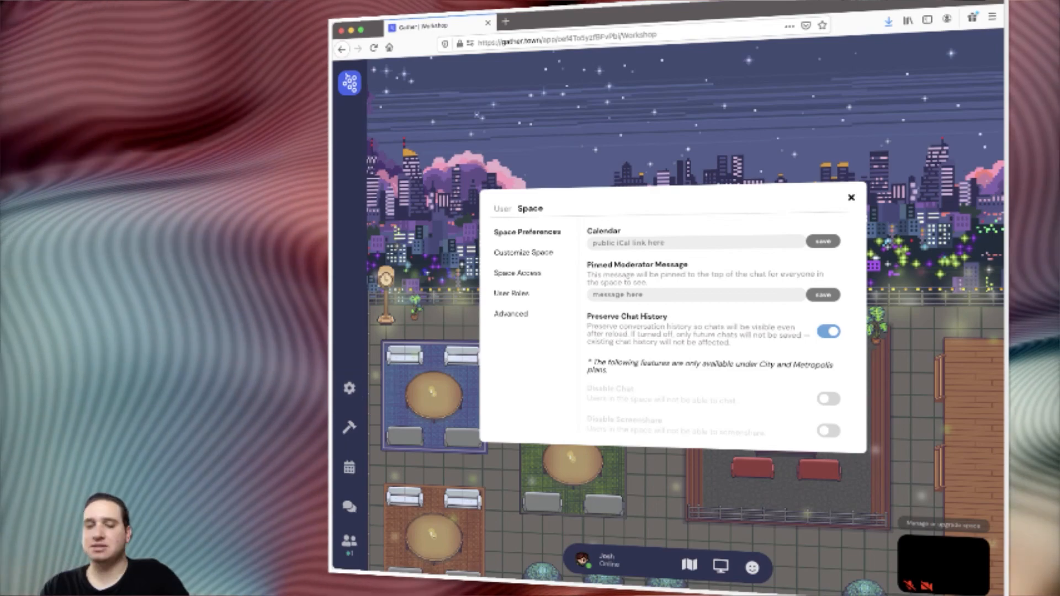
left_click(524, 253)
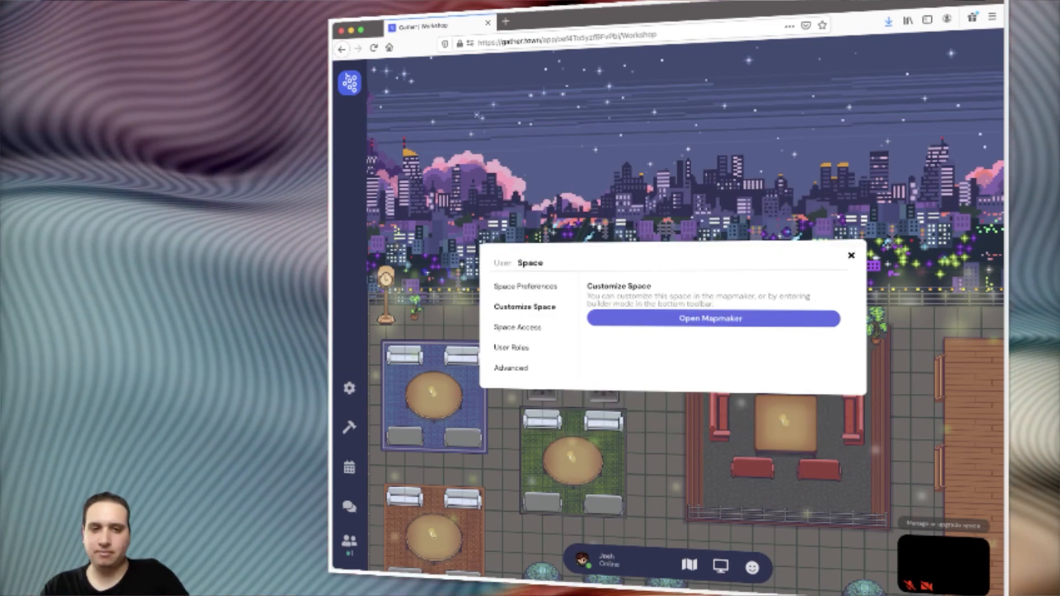
left_click(525, 287)
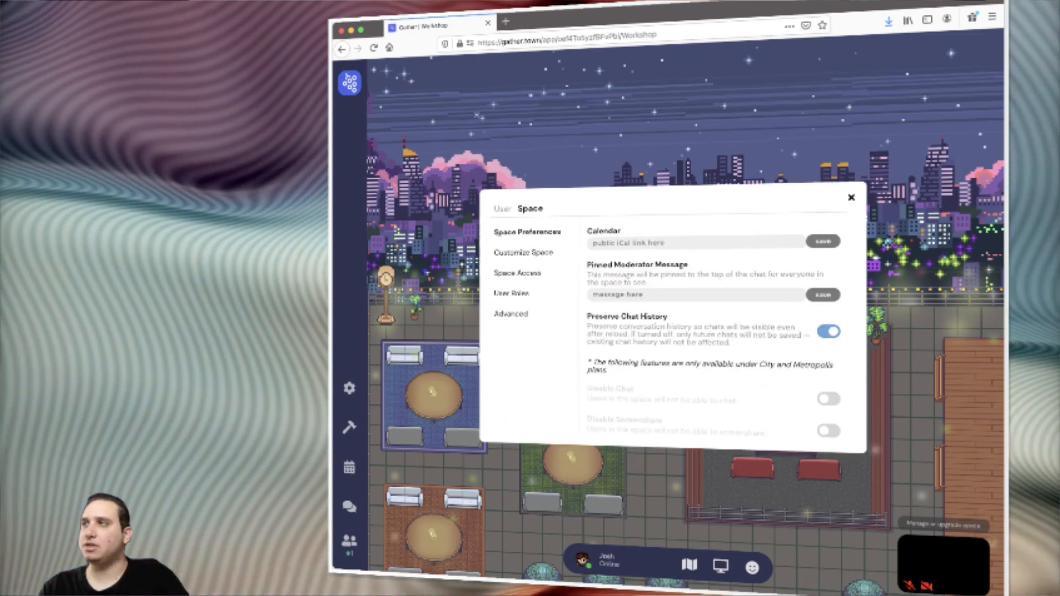
left_click(502, 209)
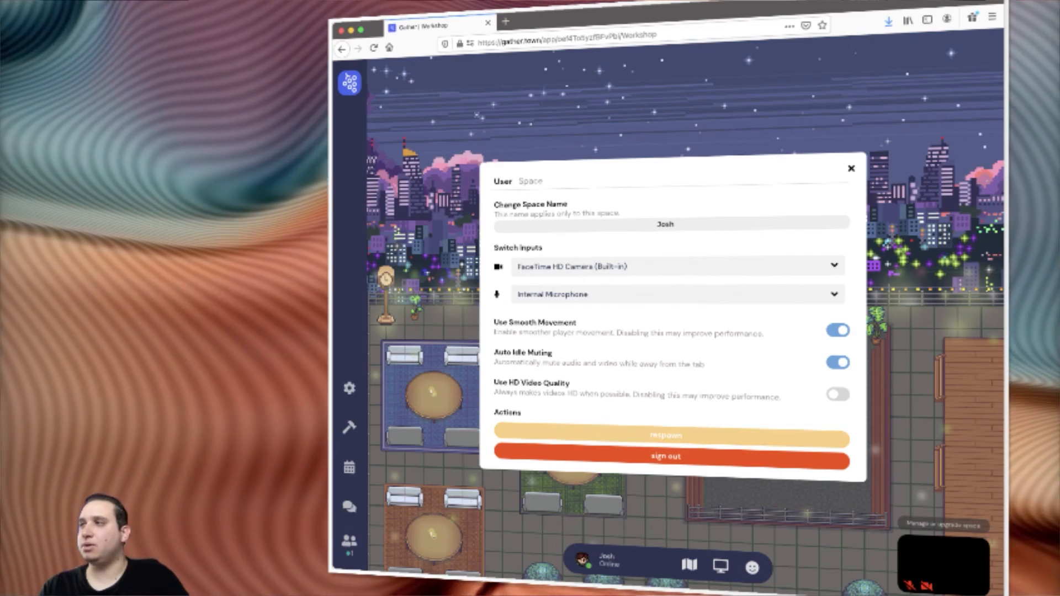
Step: Set the space's pinned moderator message to "Welcome" and check it in the chat
left_click(531, 181)
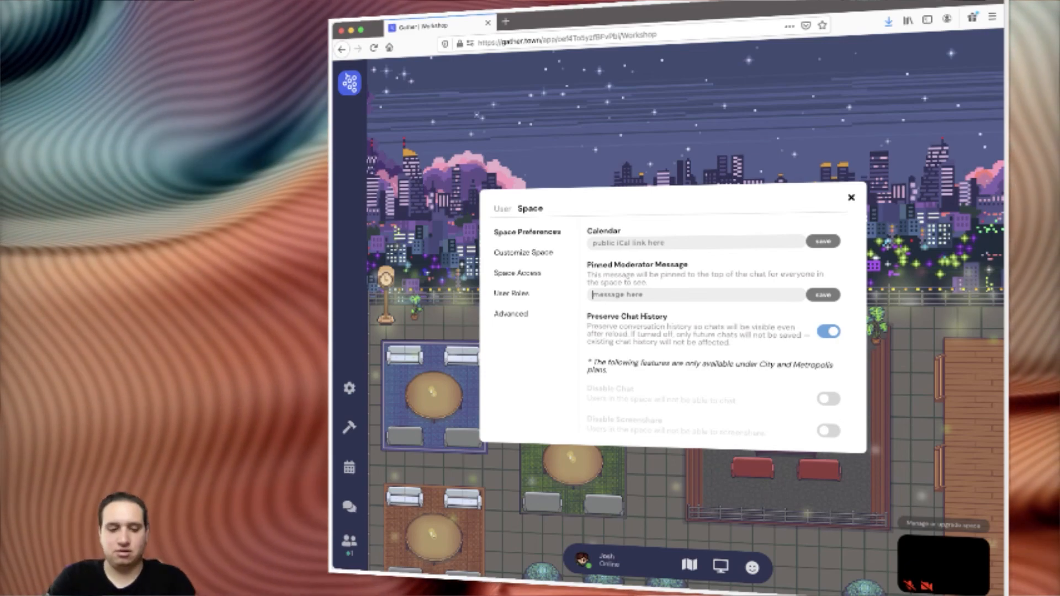
type("Welcome")
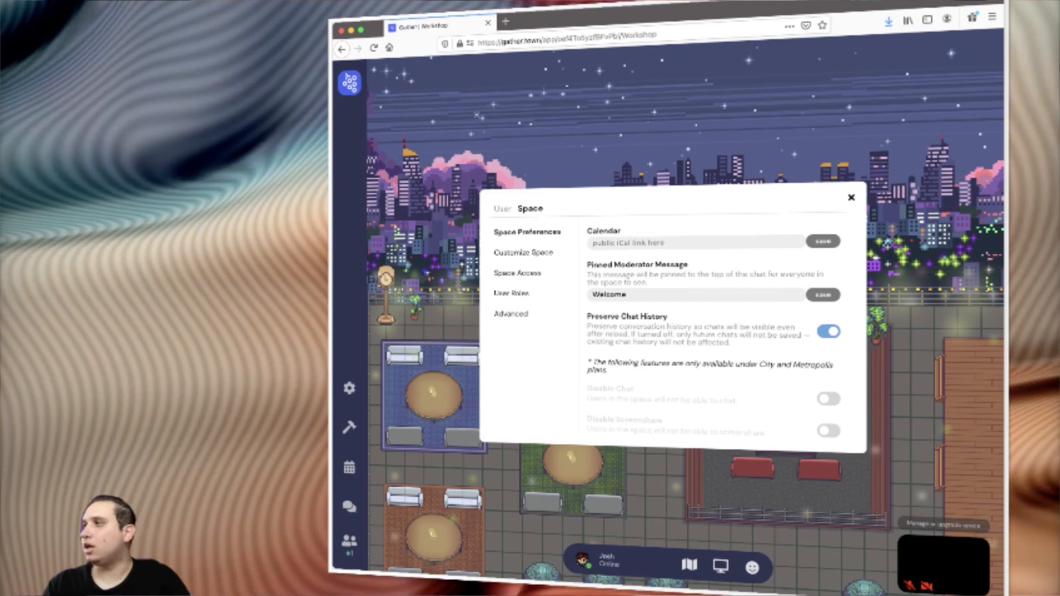
key("Return")
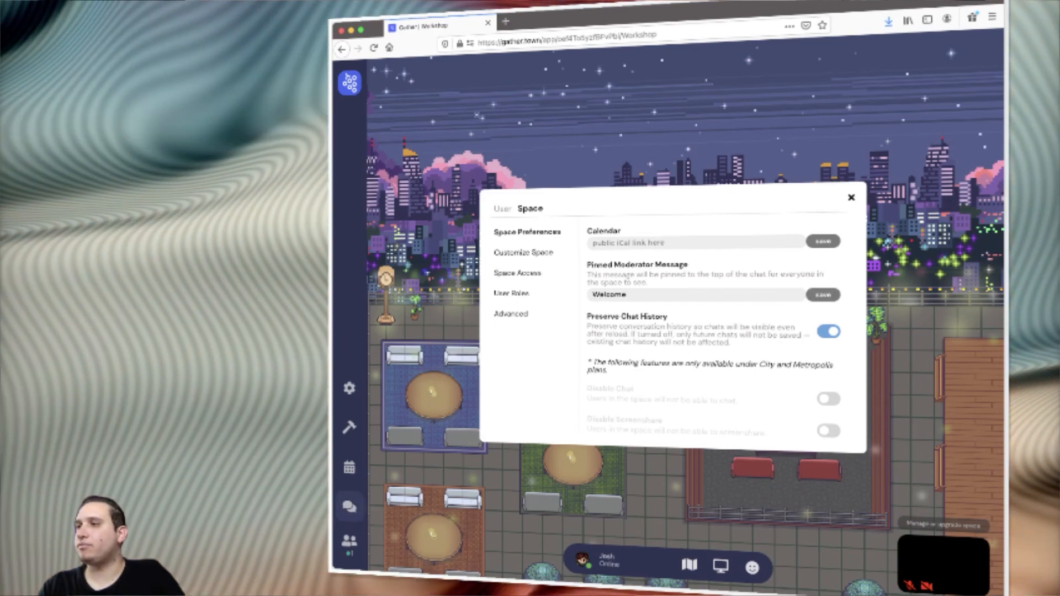
left_click(349, 507)
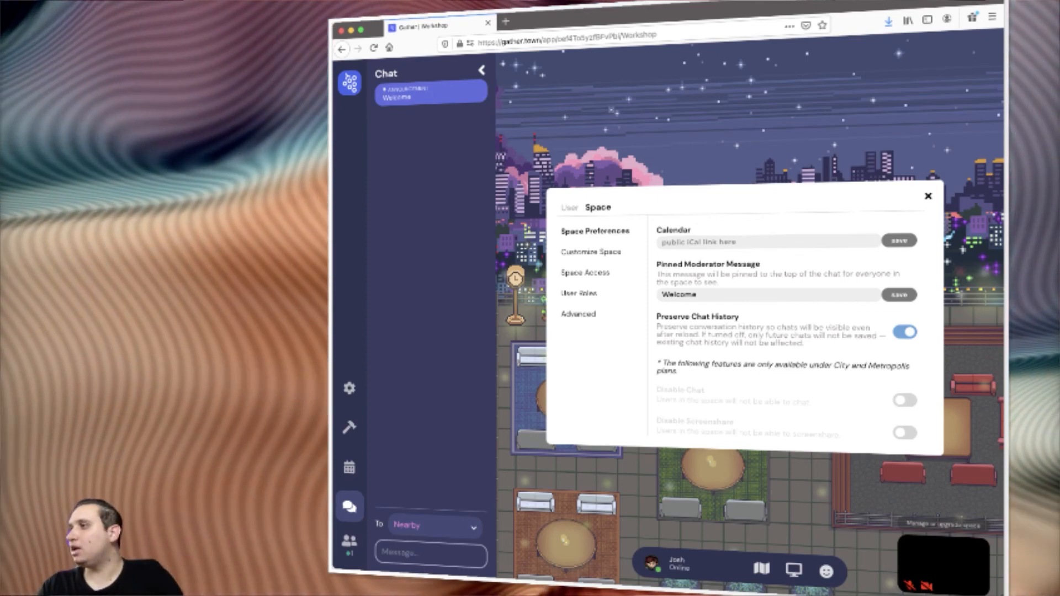
Step: Review the Space Access and User Roles settings of the space
left_click(585, 273)
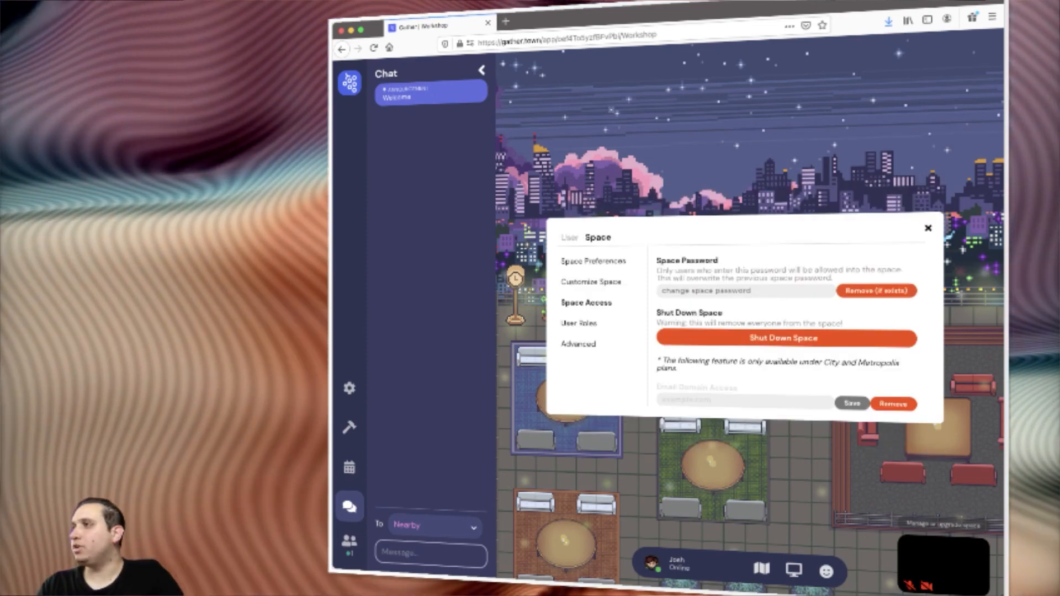
left_click(579, 323)
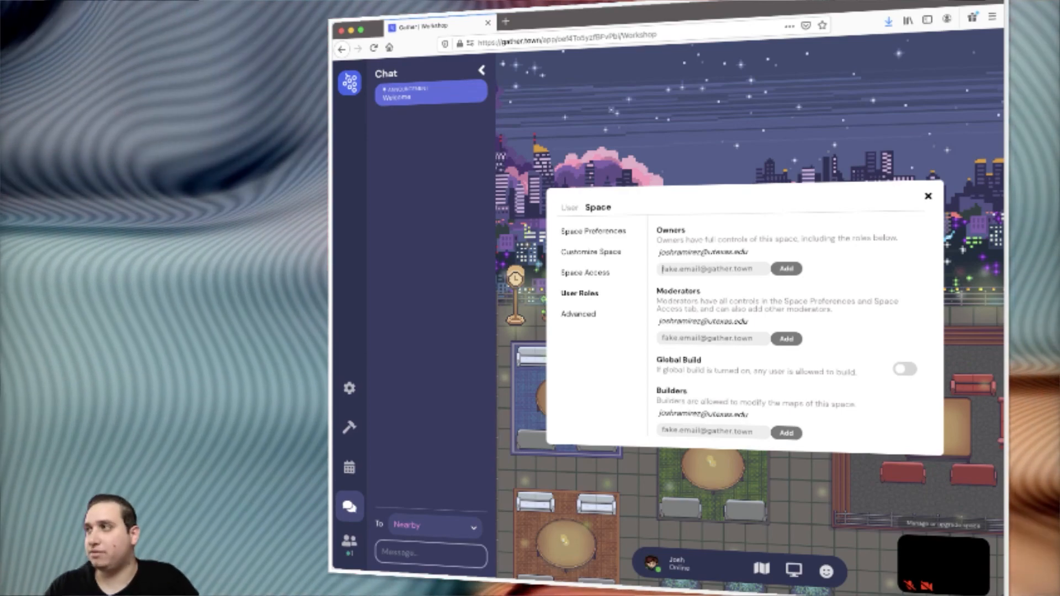
Step: Check the Advanced space settings and open the space in the Mapmaker from the Customize Space settings
left_click(578, 314)
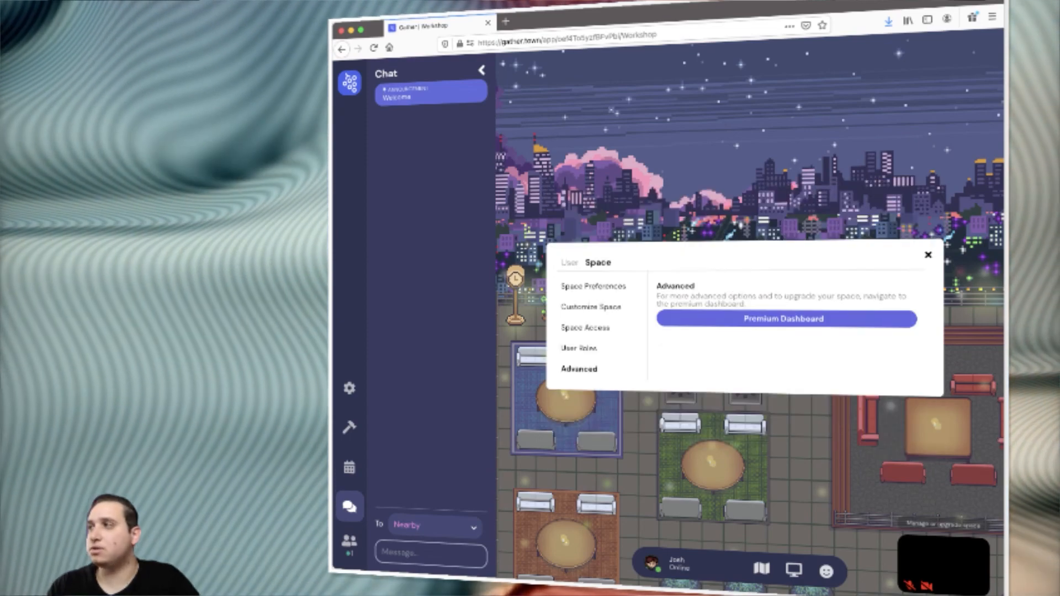
key("Escape")
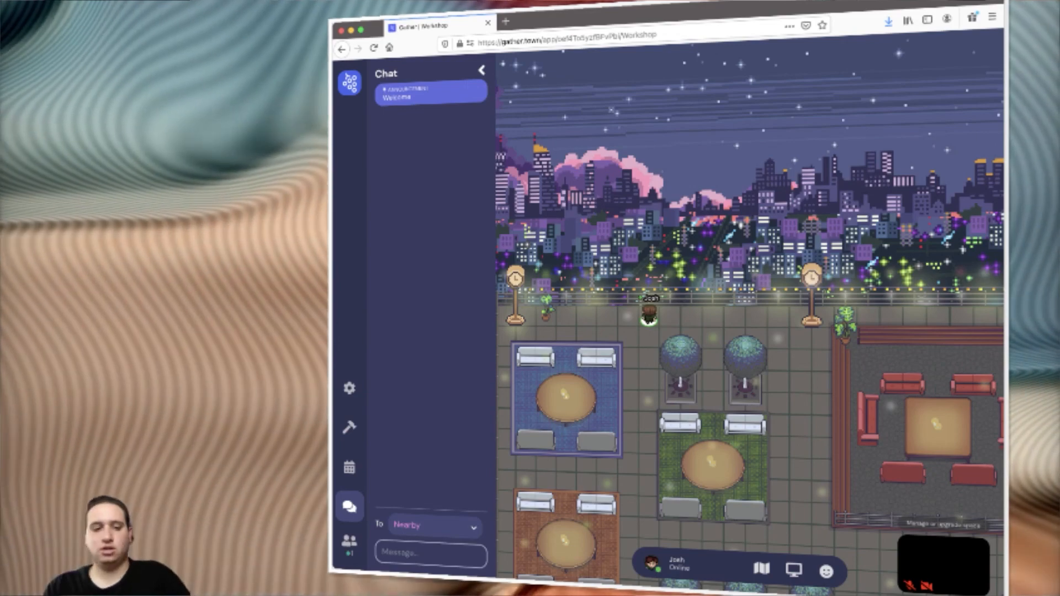
left_click(349, 388)
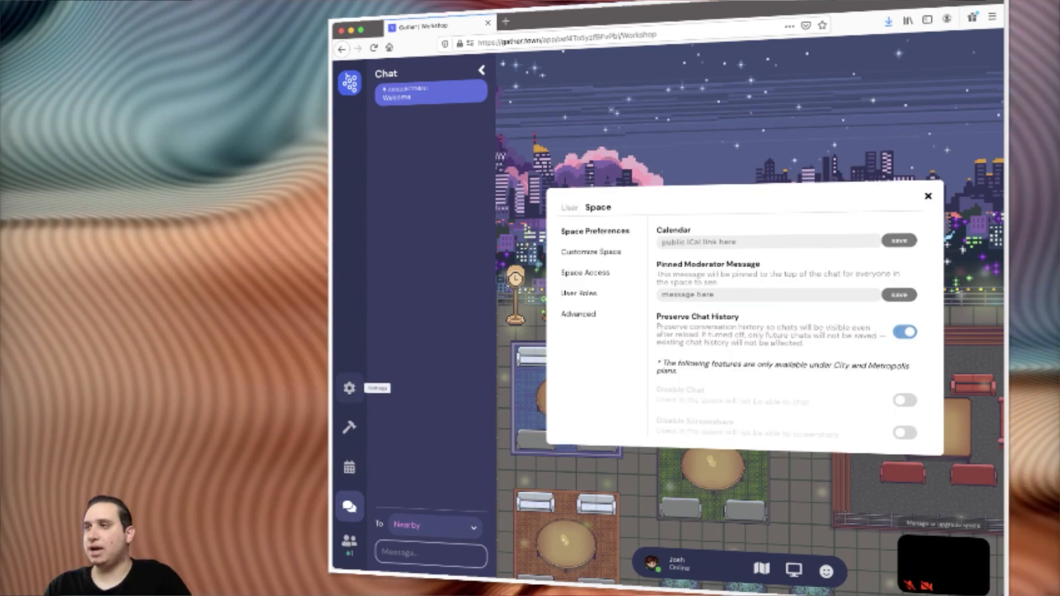
left_click(591, 251)
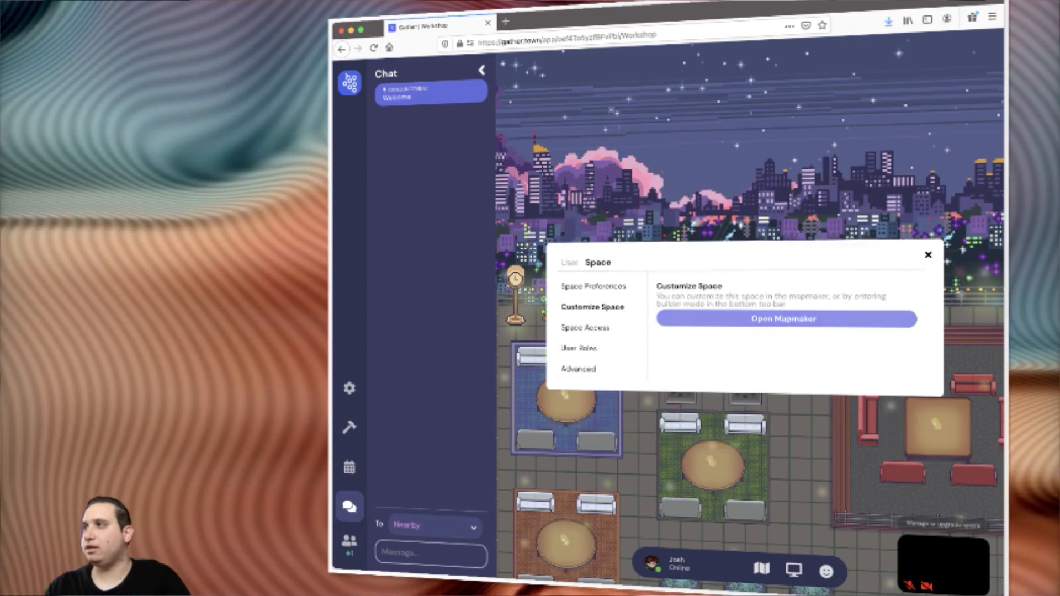
left_click(787, 319)
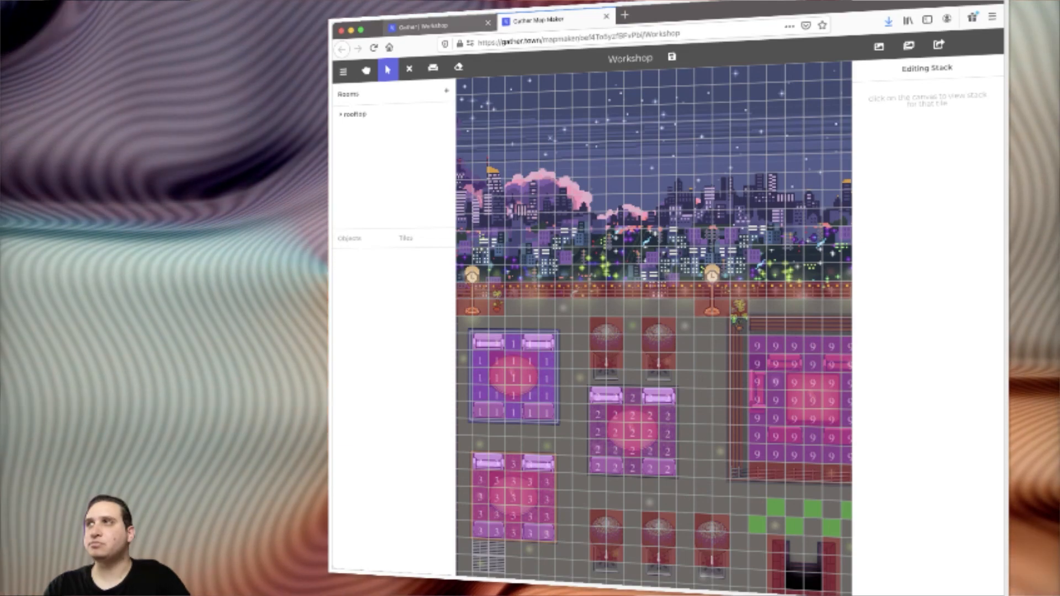
Step: Switch briefly between the Gather space and the Map Maker, and save the rooftop map
left_click(430, 26)
left_click(544, 20)
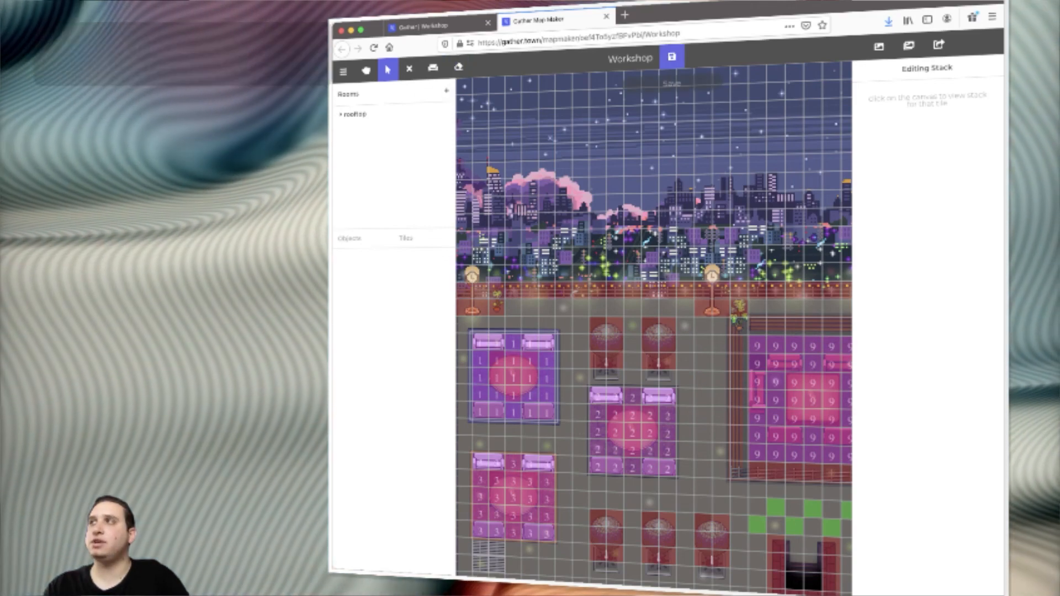
left_click(672, 56)
left_click(680, 265)
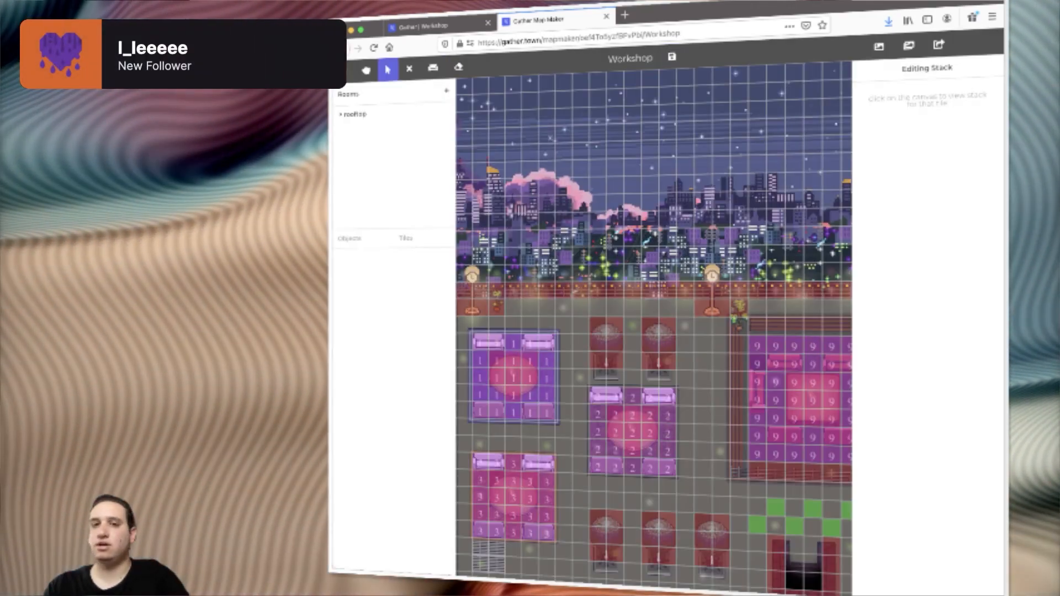
Step: Close the settings dialog in the Gather space and return to the Map Maker
left_click(413, 26)
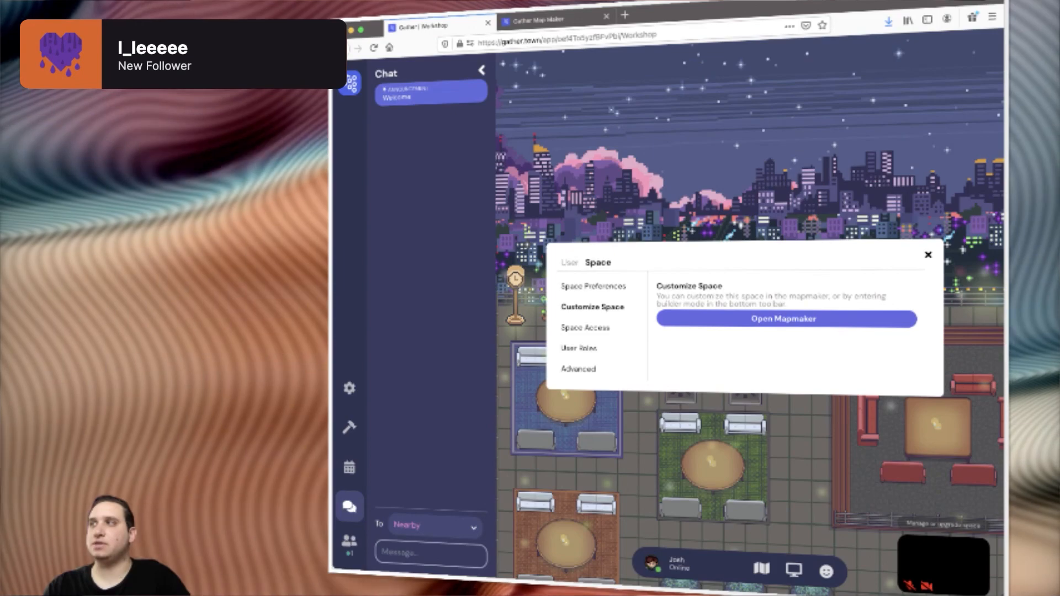
left_click(929, 255)
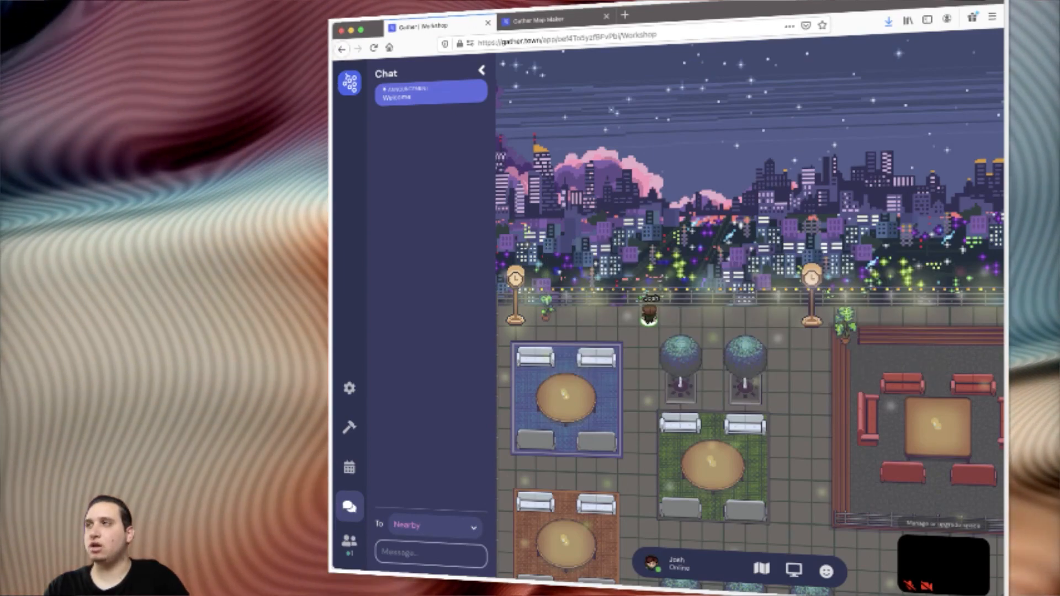
left_click(539, 20)
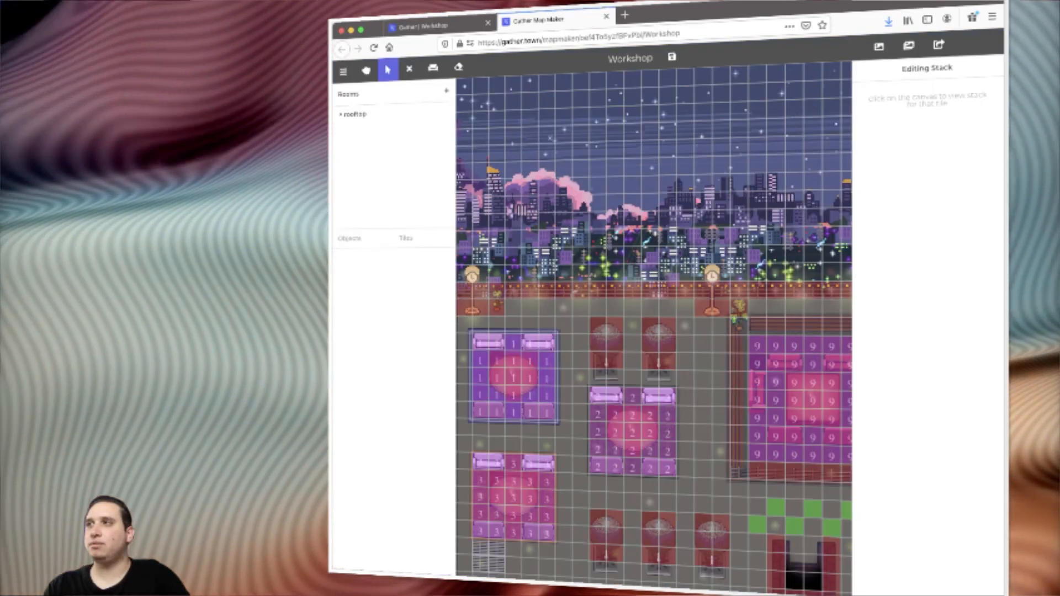
Step: Create a blank room named "Workshop" and upload the wooden-floor room image with blue walls as its background
left_click(446, 90)
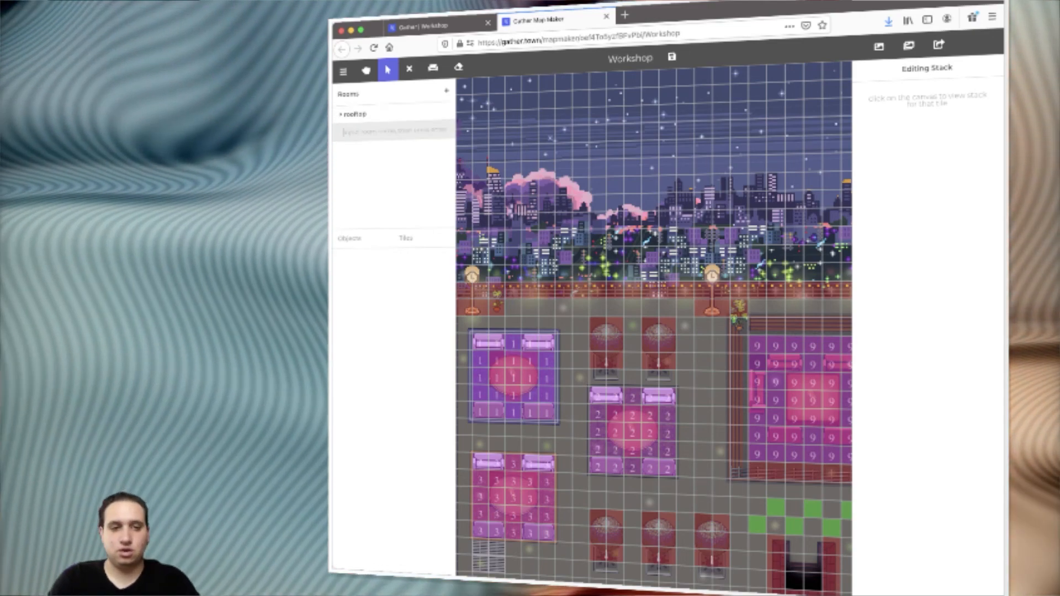
type("Workshop")
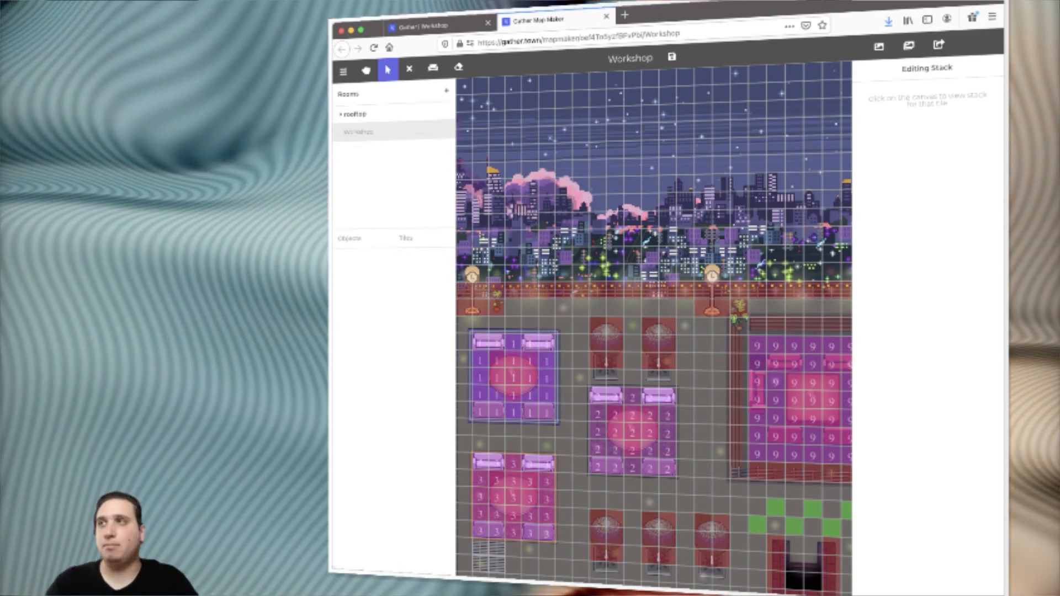
key("Return")
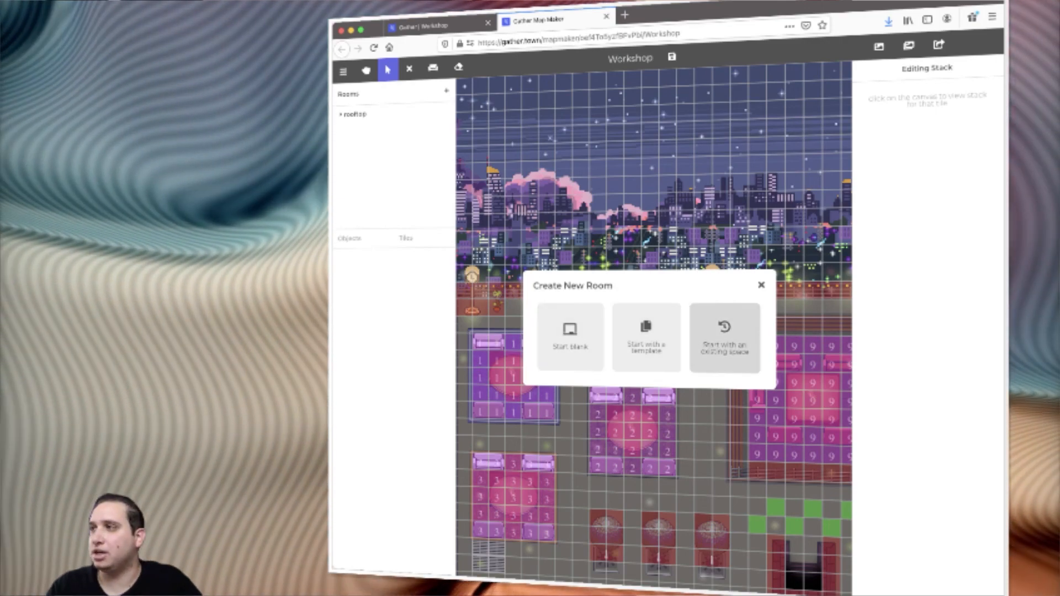
left_click(570, 337)
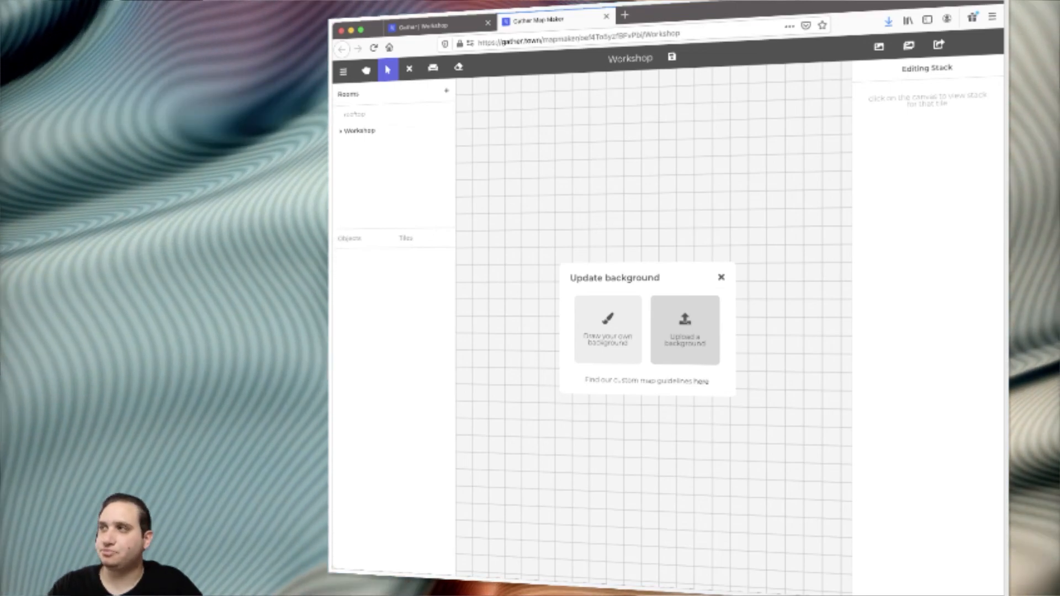
left_click(684, 330)
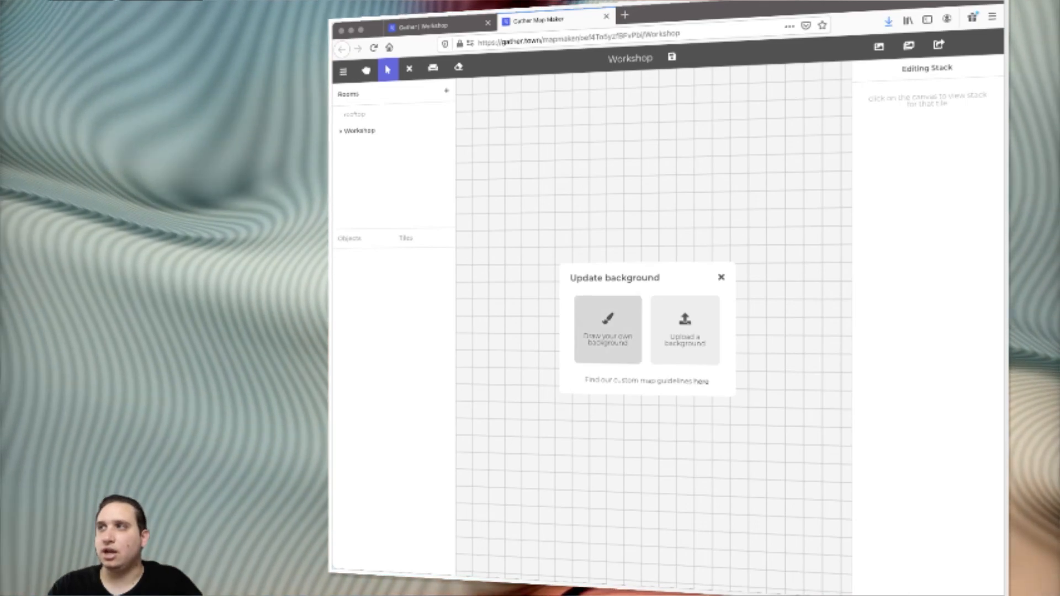
left_click(607, 331)
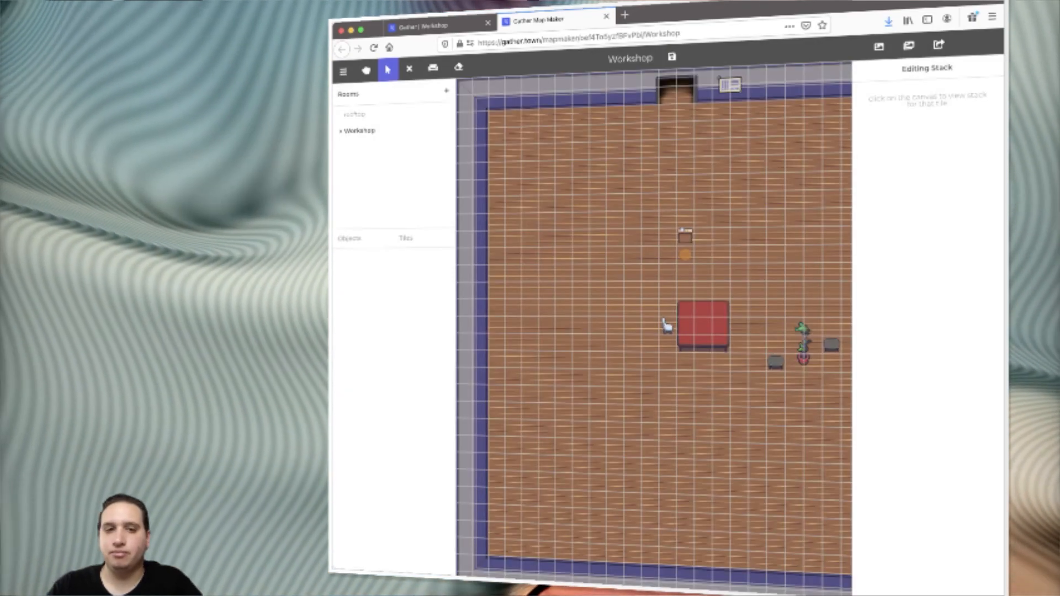
Step: Examine the whole Workshop room and look through the available tile types and placeable objects
scroll(812, 306, "right", 2)
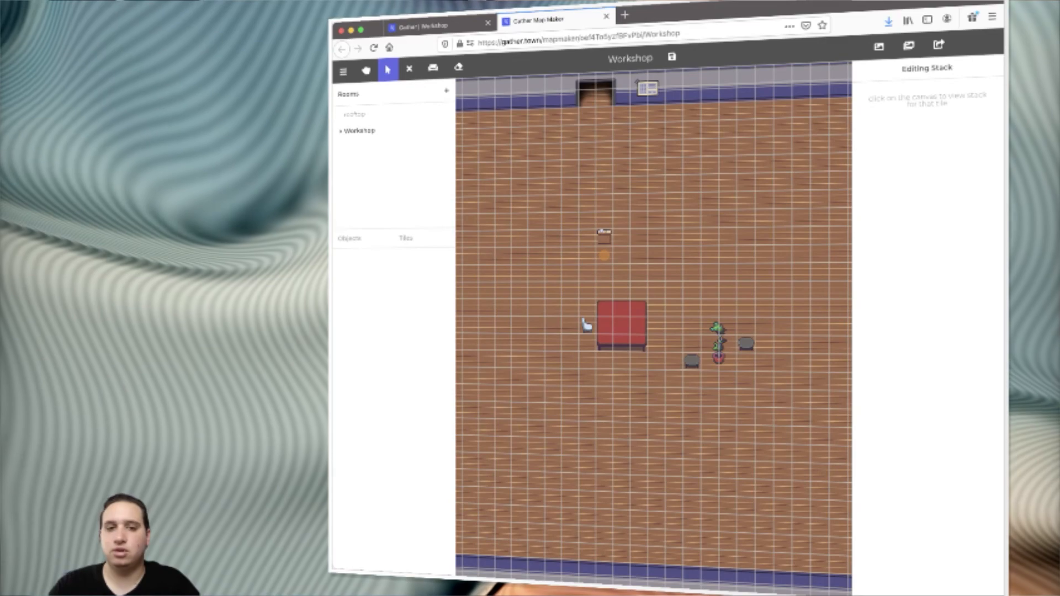
scroll(813, 306, "down", 5, "ctrl")
scroll(715, 313, "up", 3, "ctrl")
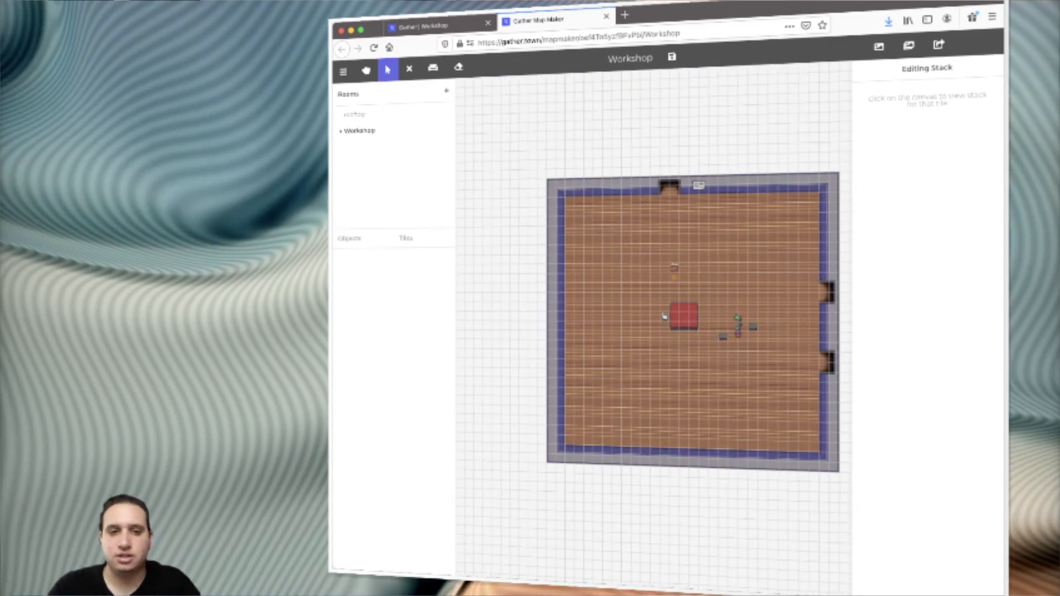
scroll(662, 315, "right", 1)
left_click_drag(638, 316, 611, 319)
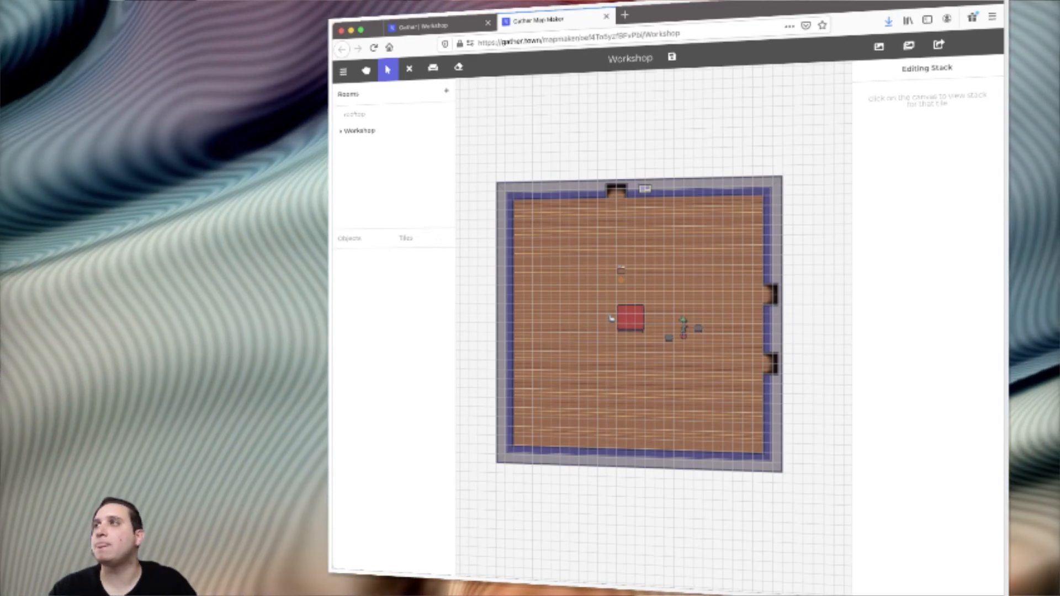
left_click(410, 68)
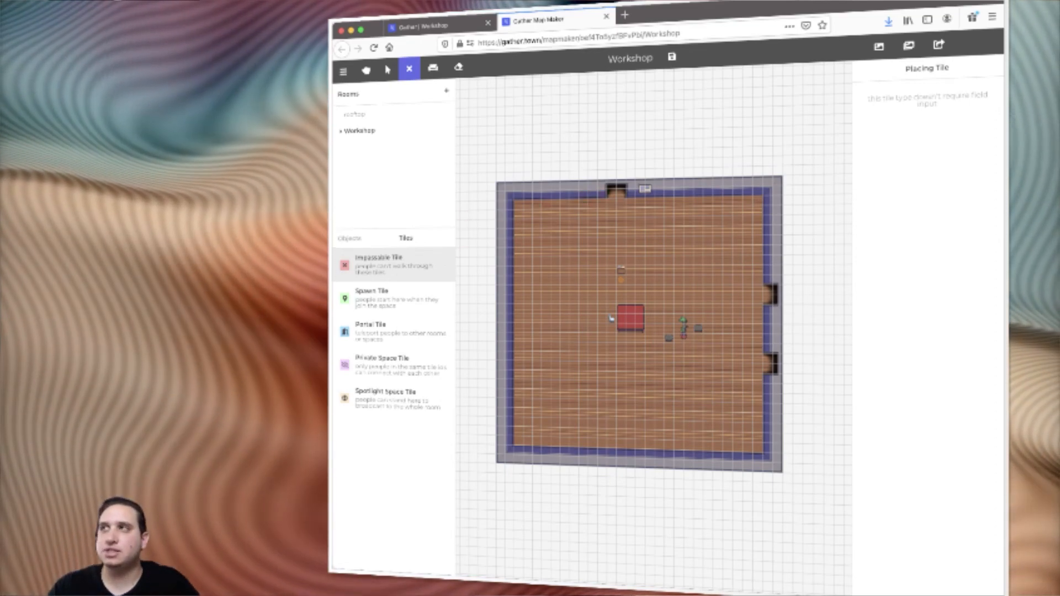
left_click(433, 68)
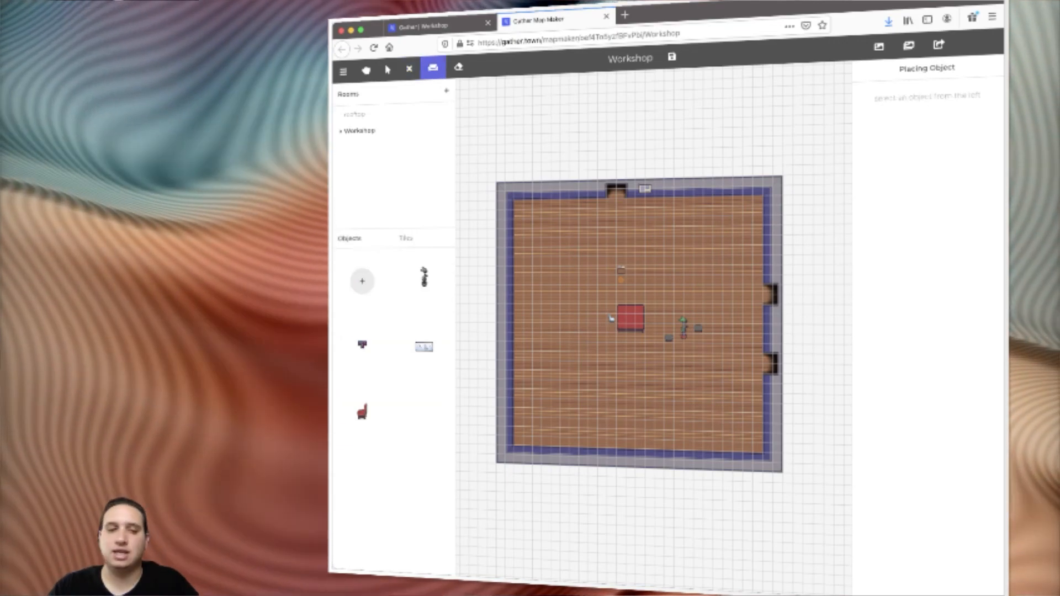
Step: Paint impassable tiles along the wall from the upper doorway down the room's left side, erasing stray ones on the floor
left_click(409, 70)
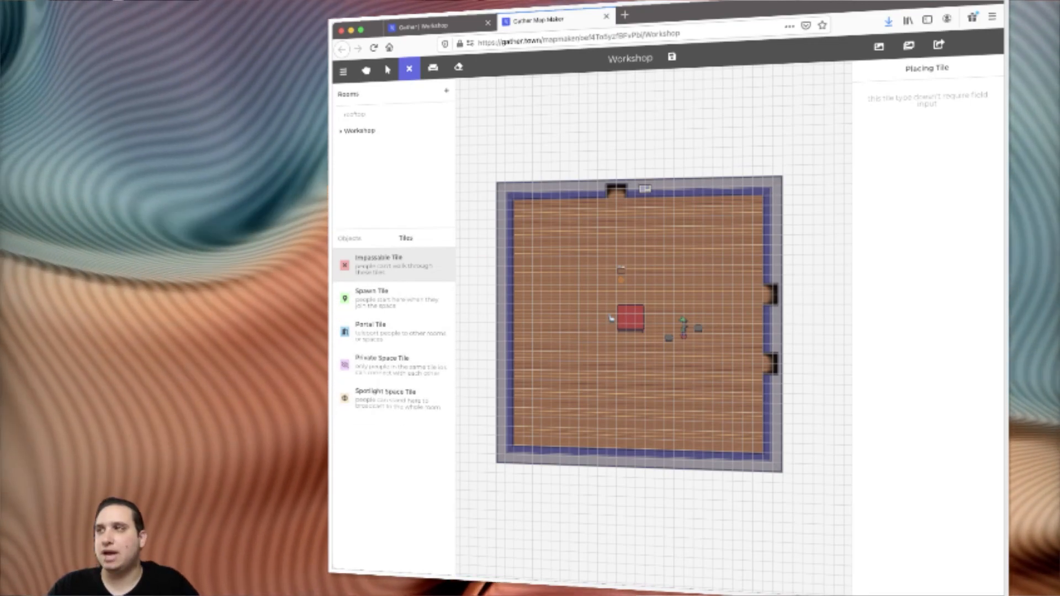
mouse_move(601, 193)
left_mouse_down()
mouse_move(518, 194)
mouse_move(508, 230)
mouse_move(514, 353)
left_mouse_up()
left_click(509, 300)
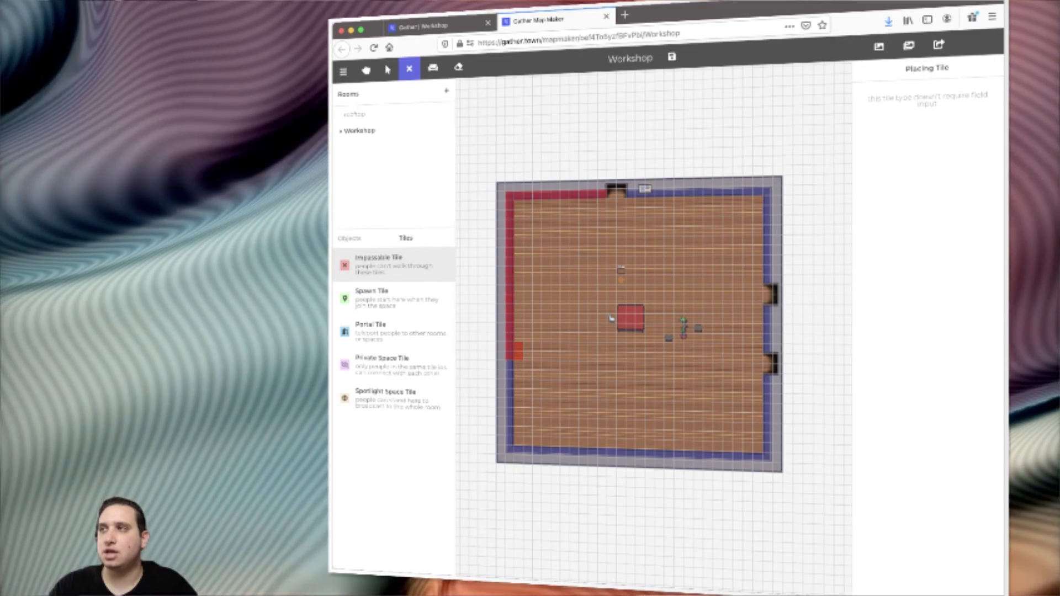
left_click(459, 69)
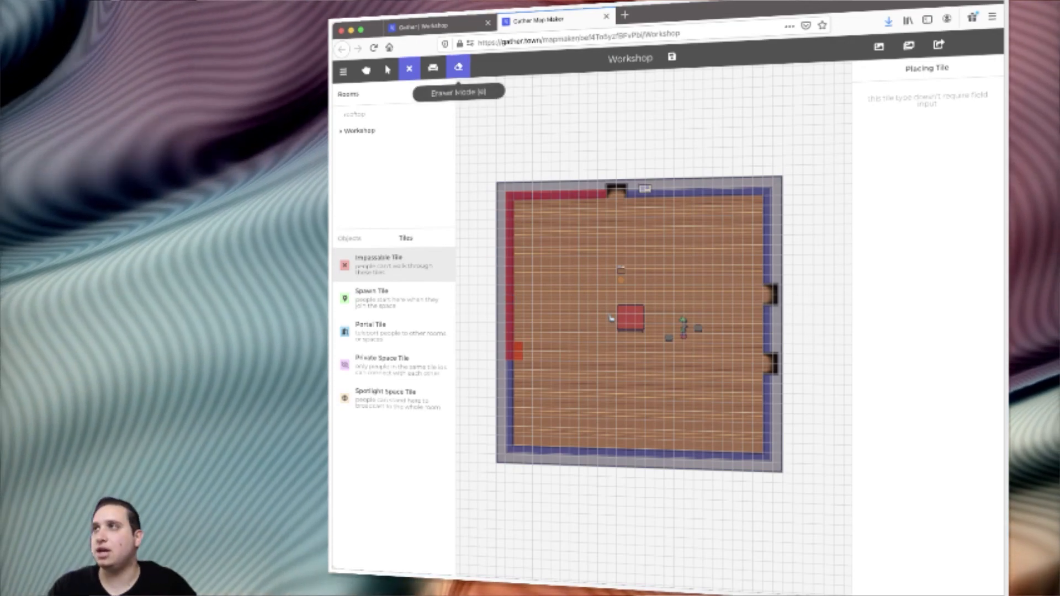
left_click_drag(518, 347, 518, 363)
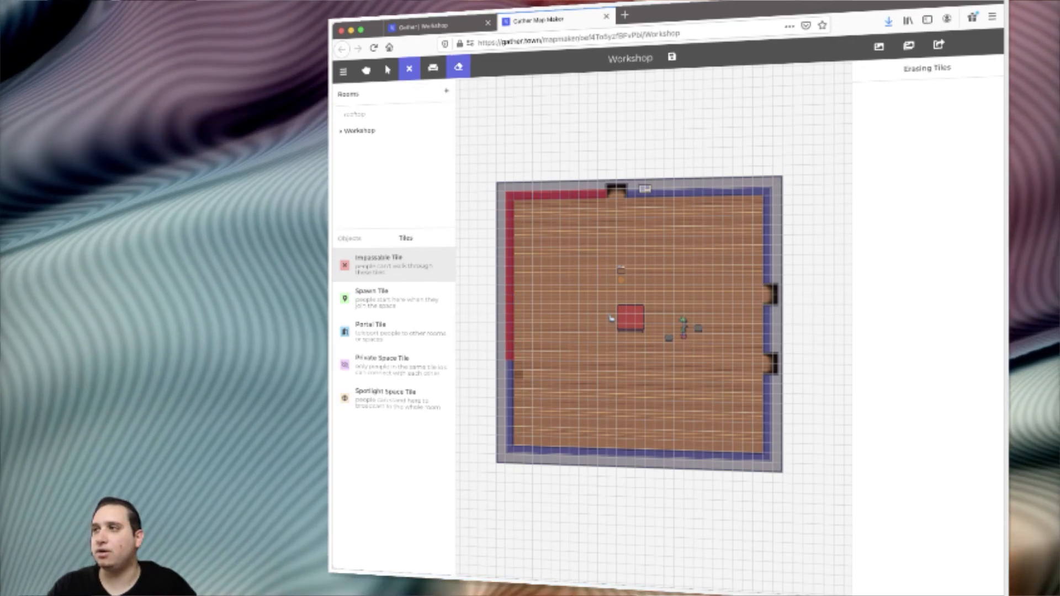
Step: Paint impassable tiles along the room's remaining walls, around the doorways and over the red table and small furniture
left_click(459, 68)
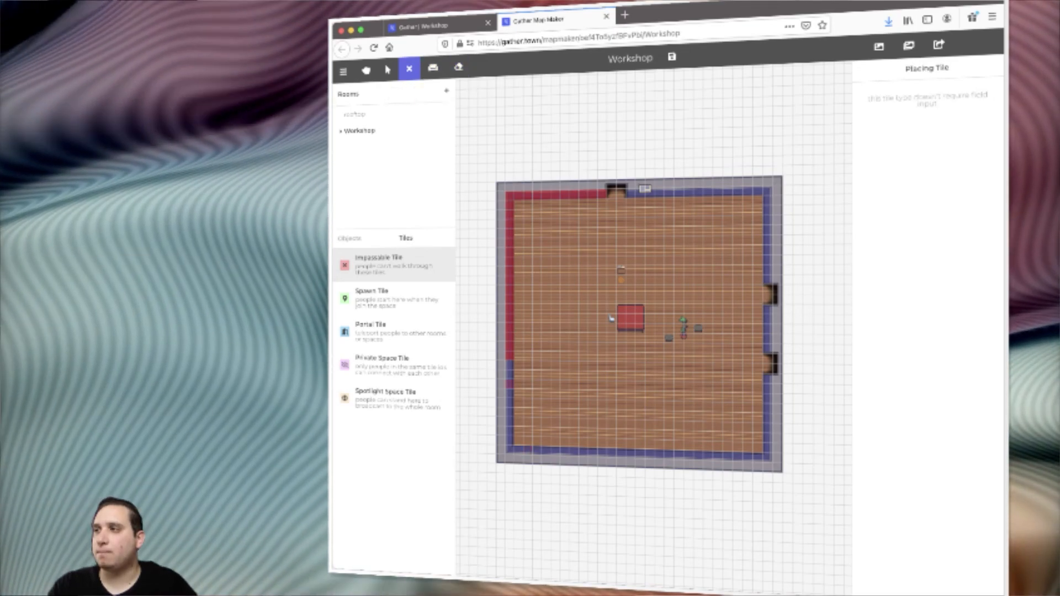
mouse_move(508, 366)
left_mouse_down()
mouse_move(515, 450)
mouse_move(770, 457)
mouse_move(769, 375)
mouse_move(788, 359)
mouse_move(779, 369)
mouse_move(769, 338)
mouse_move(779, 300)
mouse_move(769, 279)
left_mouse_up()
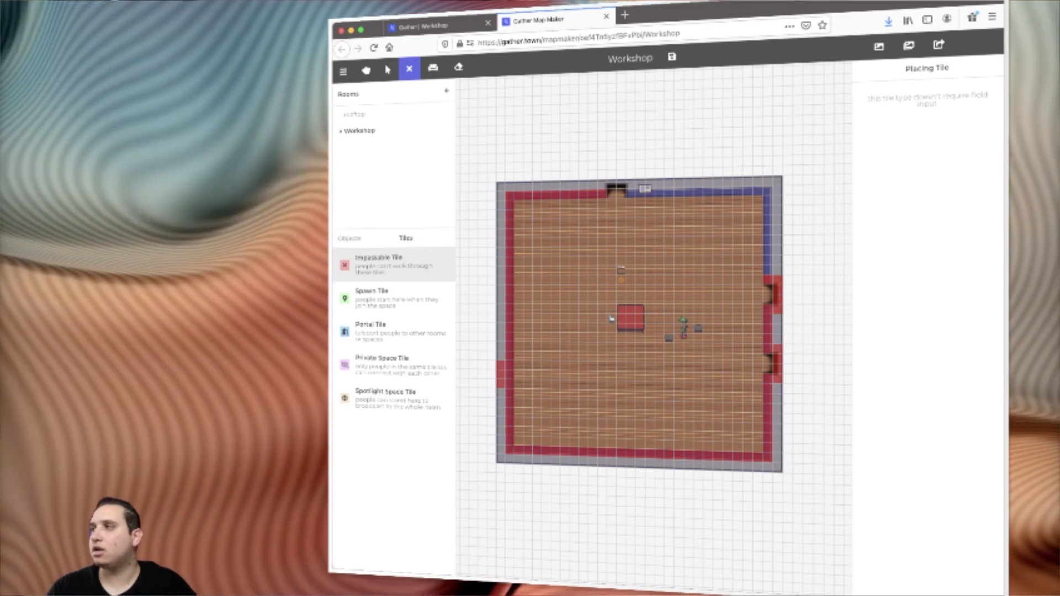
scroll(773, 279, "down", 1)
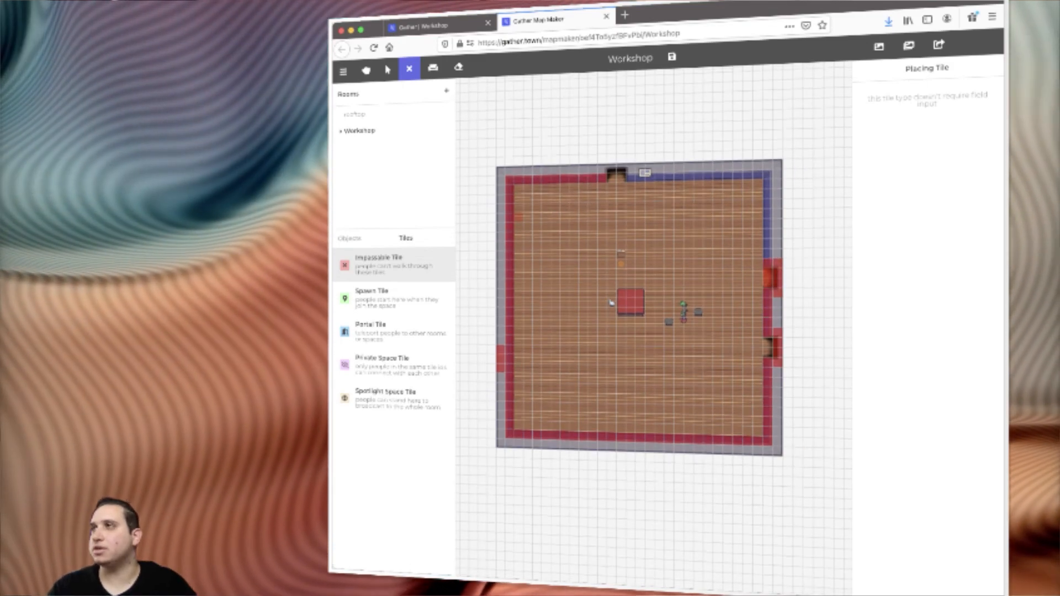
left_click(458, 66)
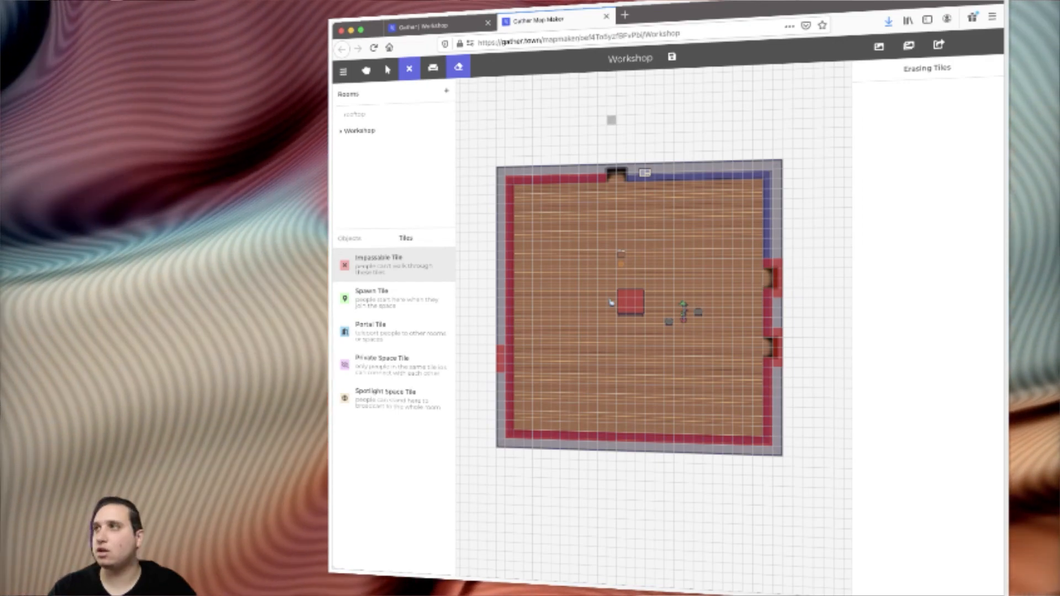
left_click(458, 67)
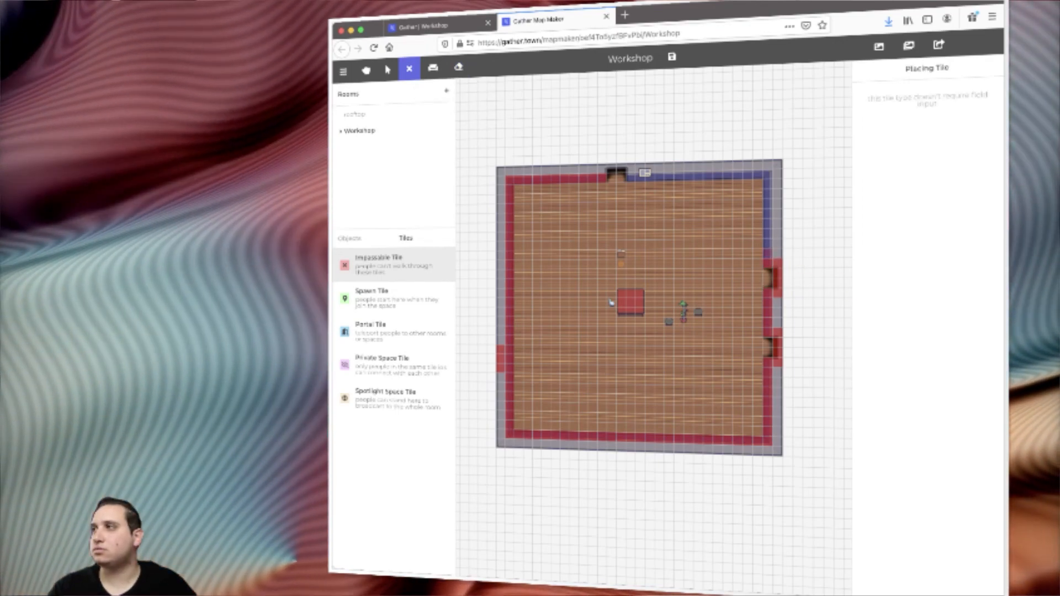
mouse_move(770, 257)
left_mouse_down()
mouse_move(770, 181)
mouse_move(656, 176)
mouse_move(688, 166)
mouse_move(641, 177)
mouse_move(768, 164)
left_mouse_up()
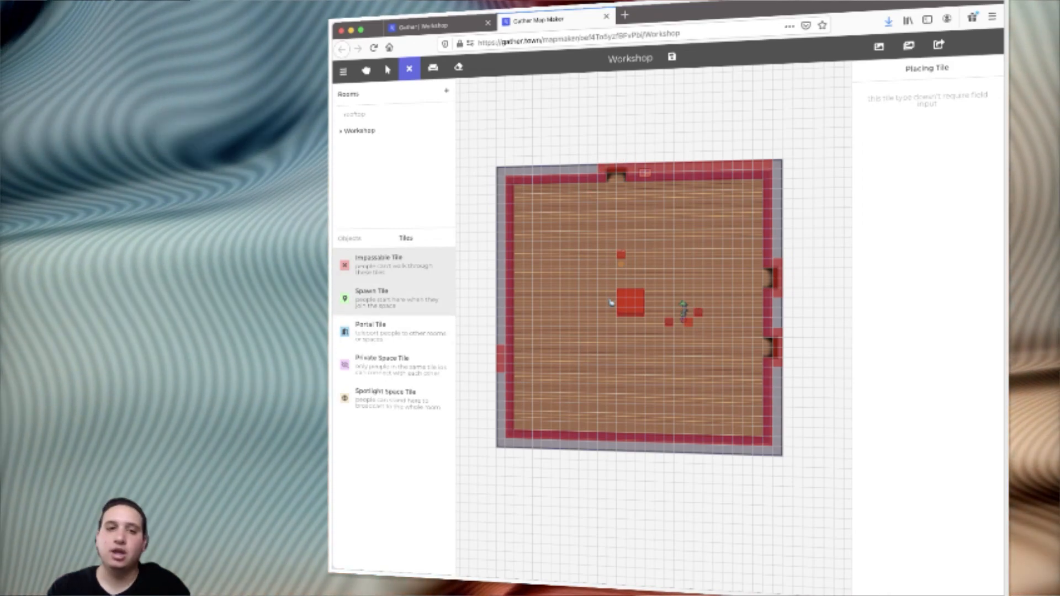
Step: Try to save the map, and place a spawn tile on the floor below the red table
left_click(672, 57)
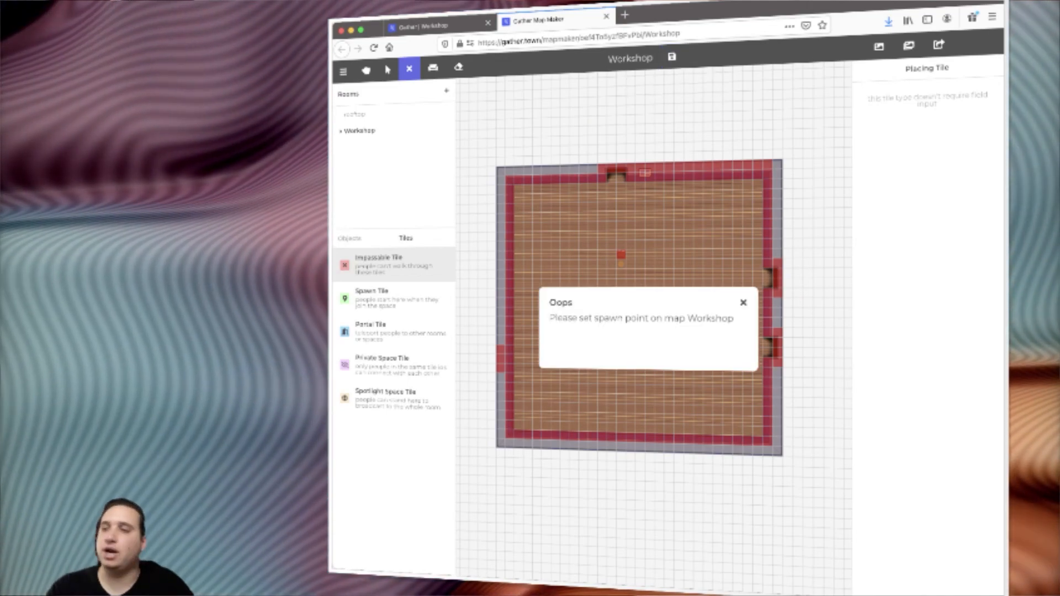
left_click(744, 303)
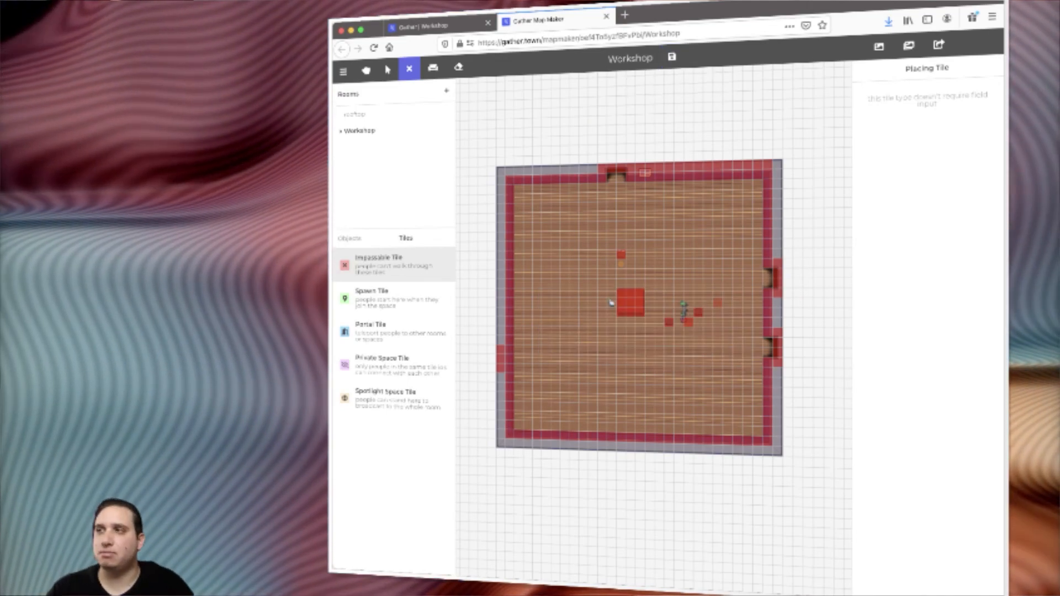
left_click(395, 299)
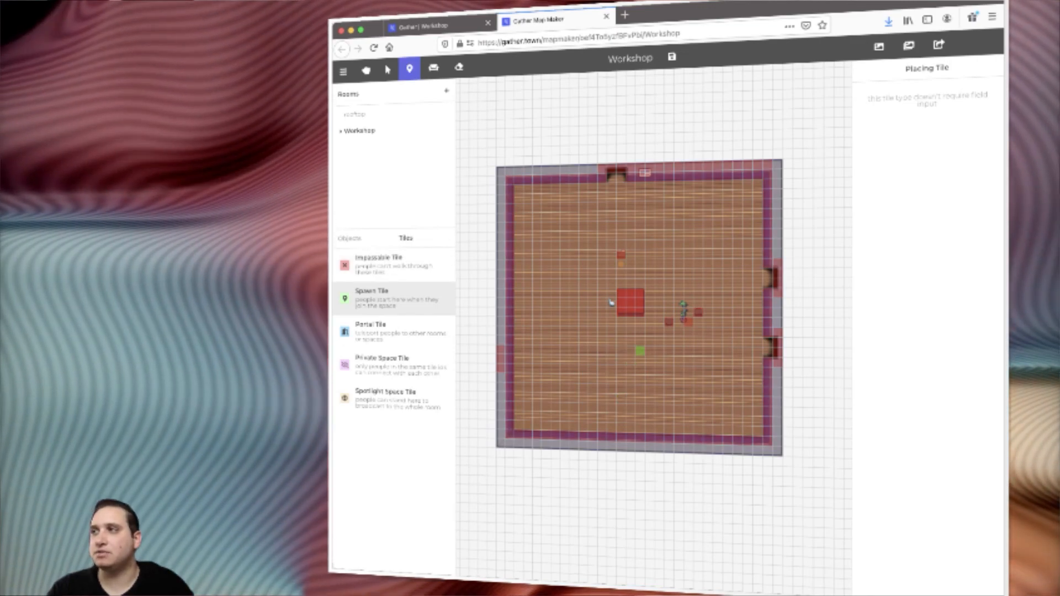
left_click(640, 351)
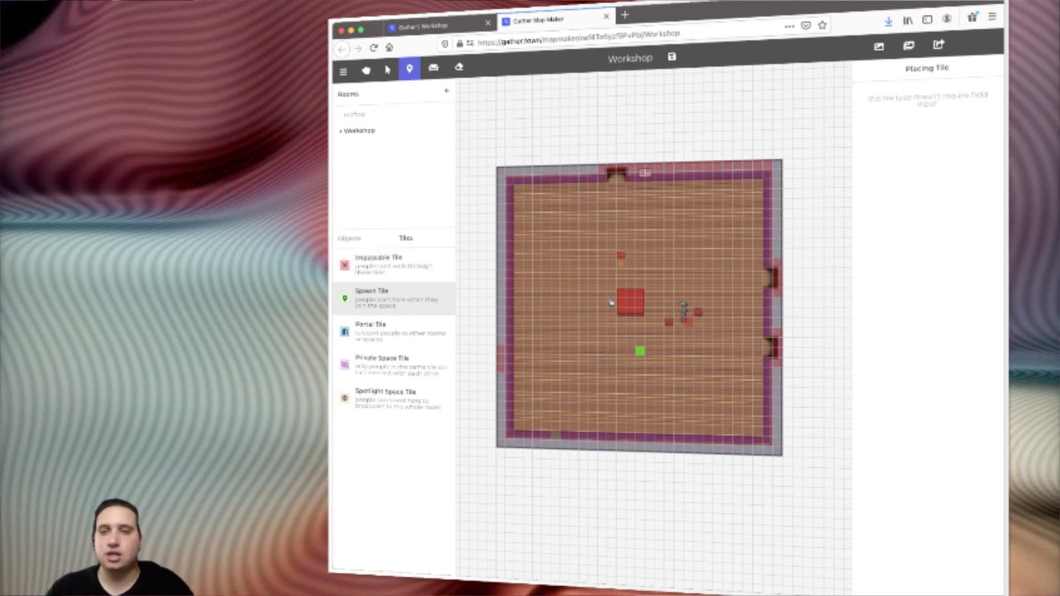
Step: Erase the stray spawn tile and place pairs of spawn tiles on the floor in front of each of the three doorways
left_click(459, 67)
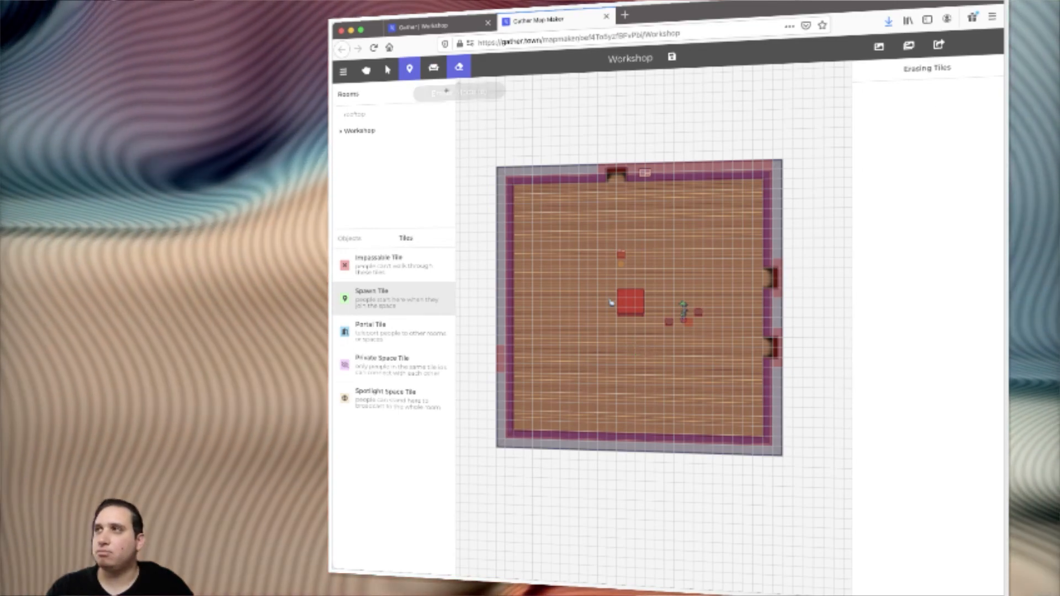
left_click(459, 66)
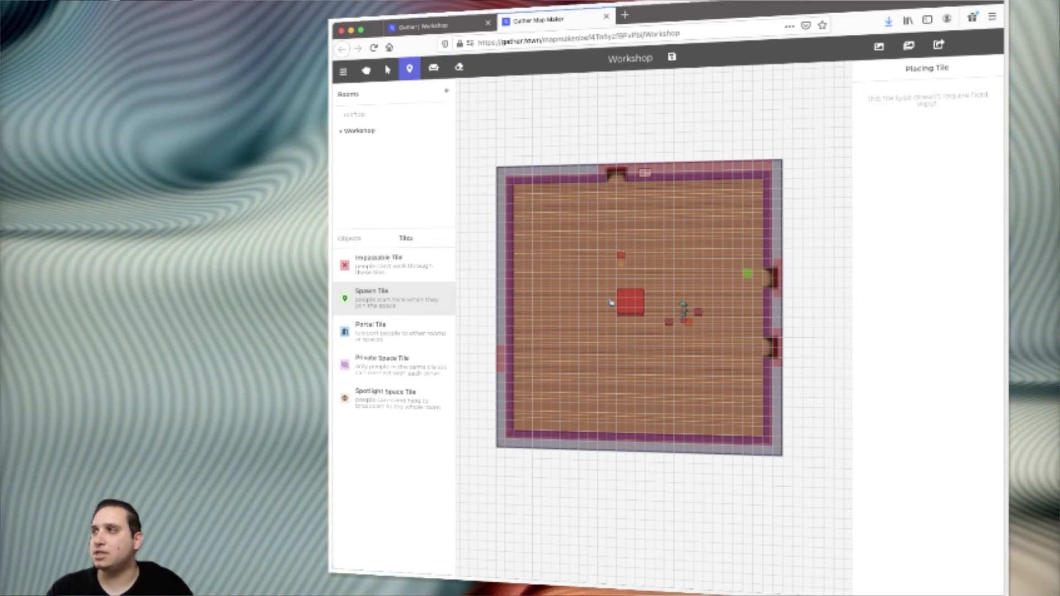
left_click_drag(747, 274, 747, 283)
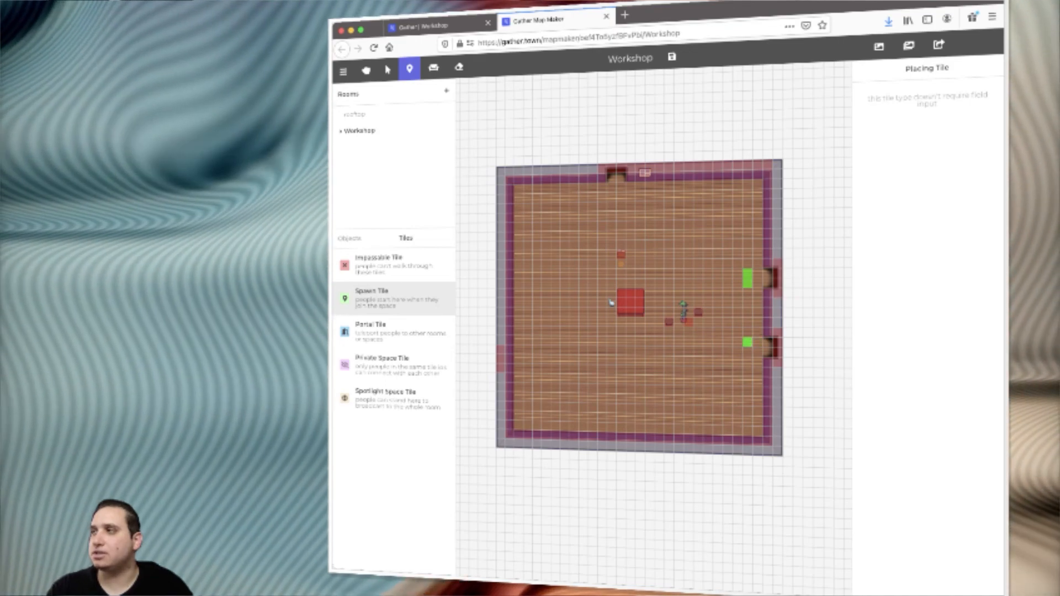
left_click_drag(748, 343, 747, 353)
left_click_drag(621, 197, 611, 197)
Step: Paint private space tiles with ID 1 around the red table
left_click(387, 328)
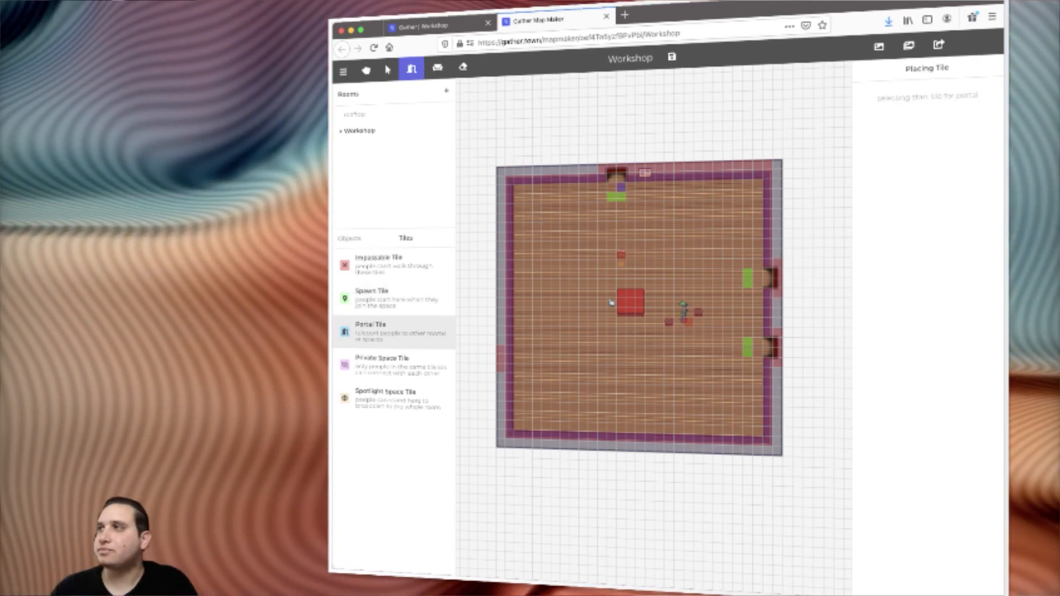
left_click(387, 364)
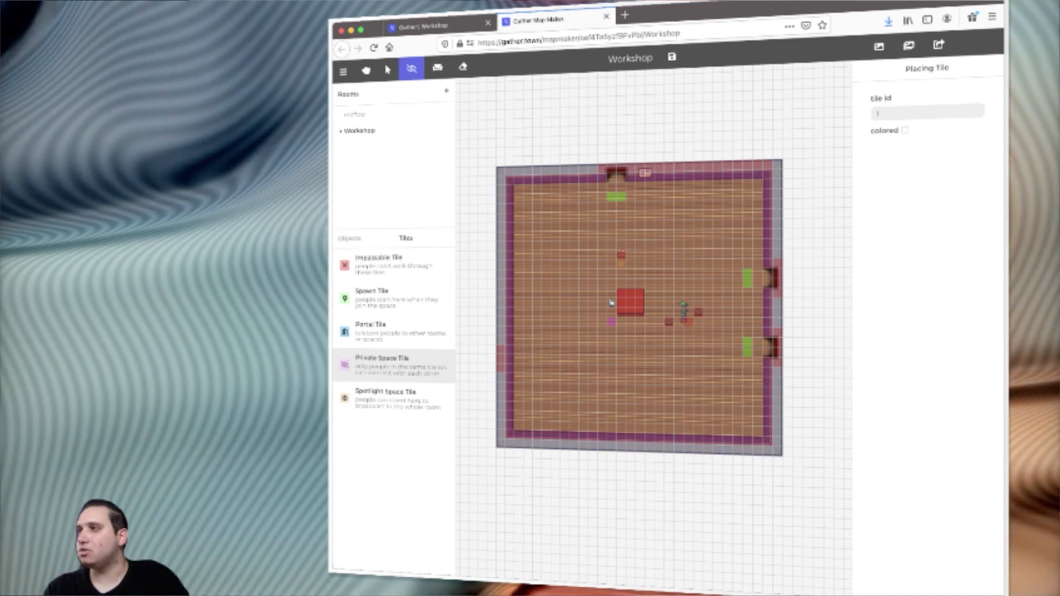
left_click(611, 301)
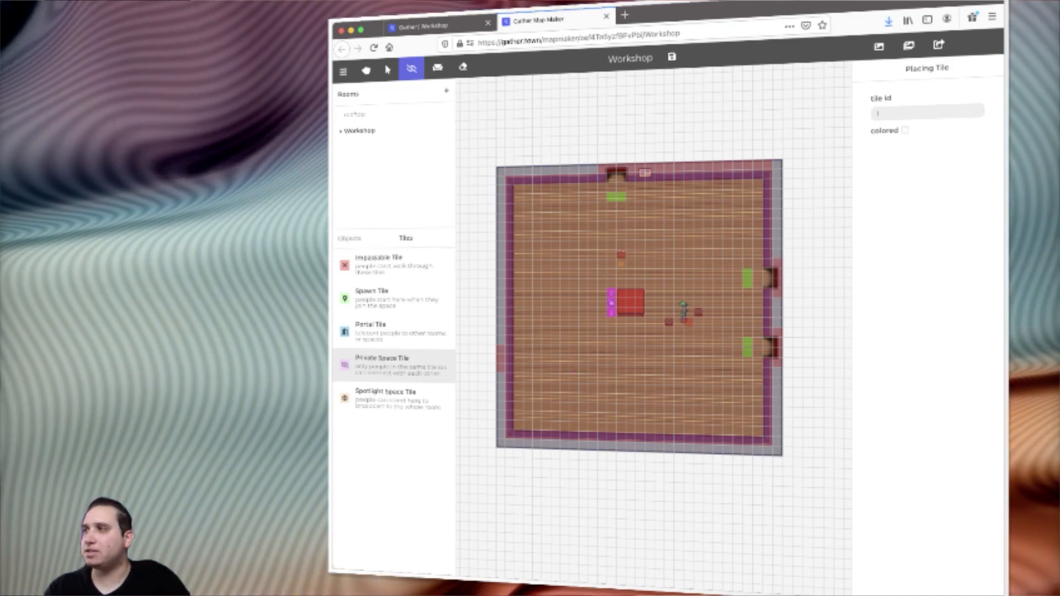
mouse_move(614, 312)
left_mouse_down()
mouse_move(649, 312)
mouse_move(650, 292)
mouse_move(622, 293)
mouse_move(620, 283)
mouse_move(641, 283)
left_mouse_up()
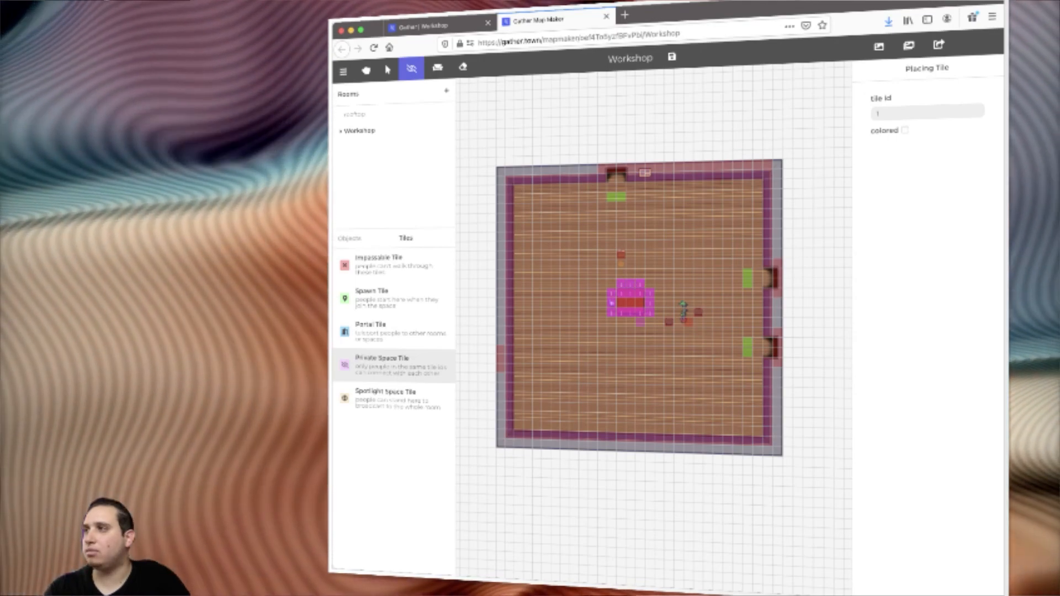
mouse_move(640, 321)
left_mouse_down()
mouse_move(621, 321)
mouse_move(640, 321)
left_mouse_up()
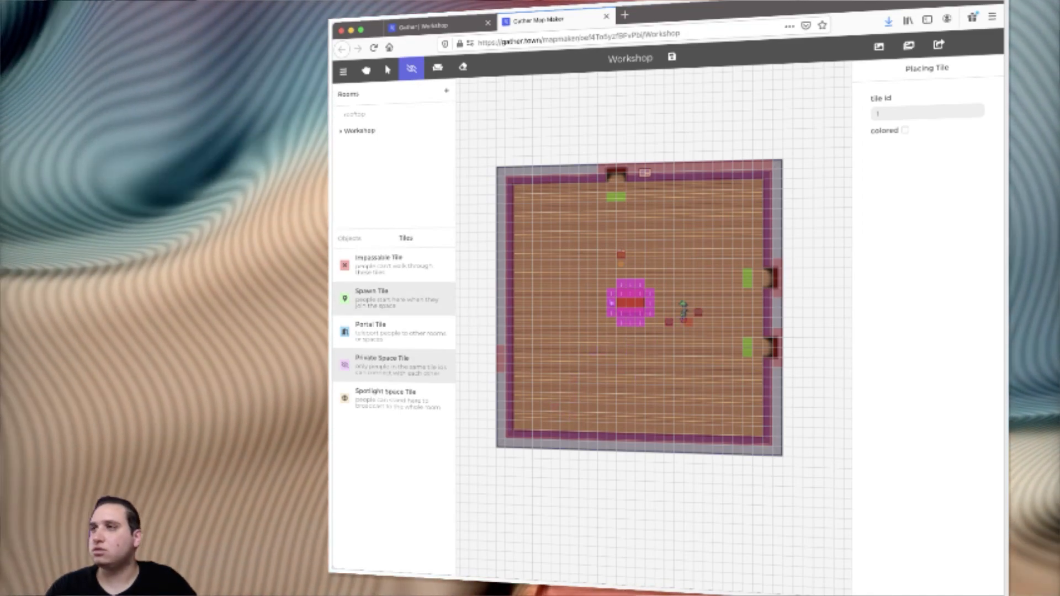
Step: Try out spotlight tiles on the floor at the room's left side and erase them again
left_click(387, 398)
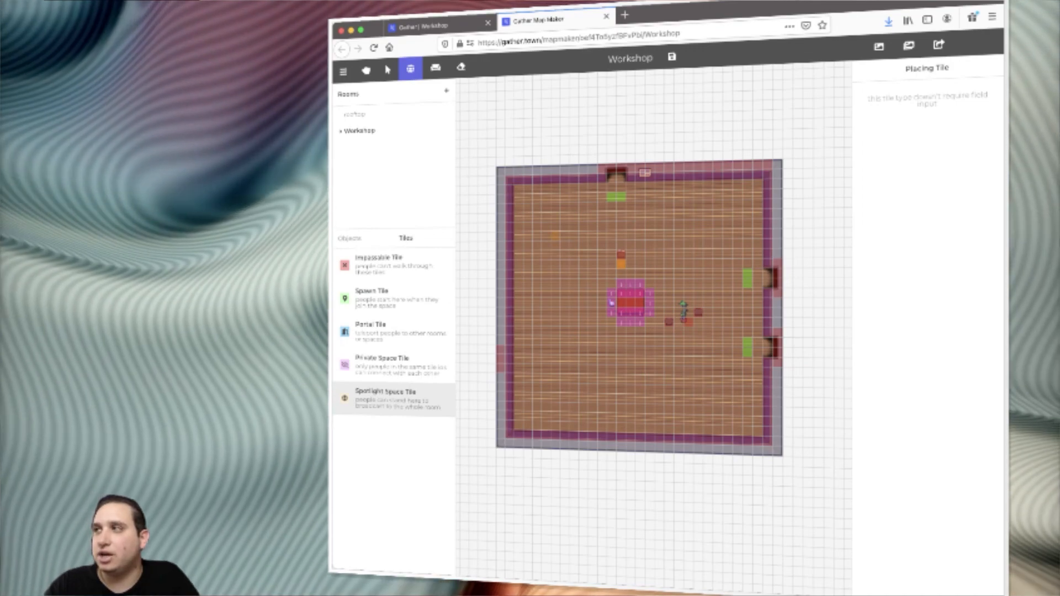
mouse_move(555, 237)
left_mouse_down()
mouse_move(535, 284)
mouse_move(547, 310)
left_mouse_up()
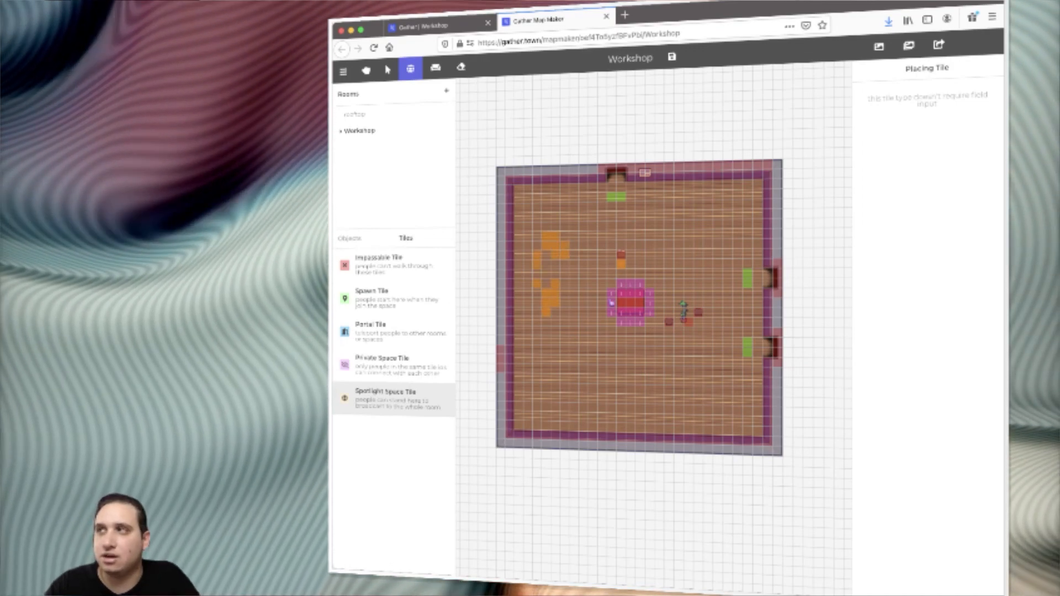
left_click(461, 66)
mouse_move(519, 237)
left_mouse_down()
mouse_move(536, 237)
mouse_move(547, 274)
mouse_move(537, 284)
mouse_move(555, 298)
mouse_move(565, 252)
mouse_move(546, 236)
mouse_move(547, 254)
mouse_move(537, 247)
left_mouse_up()
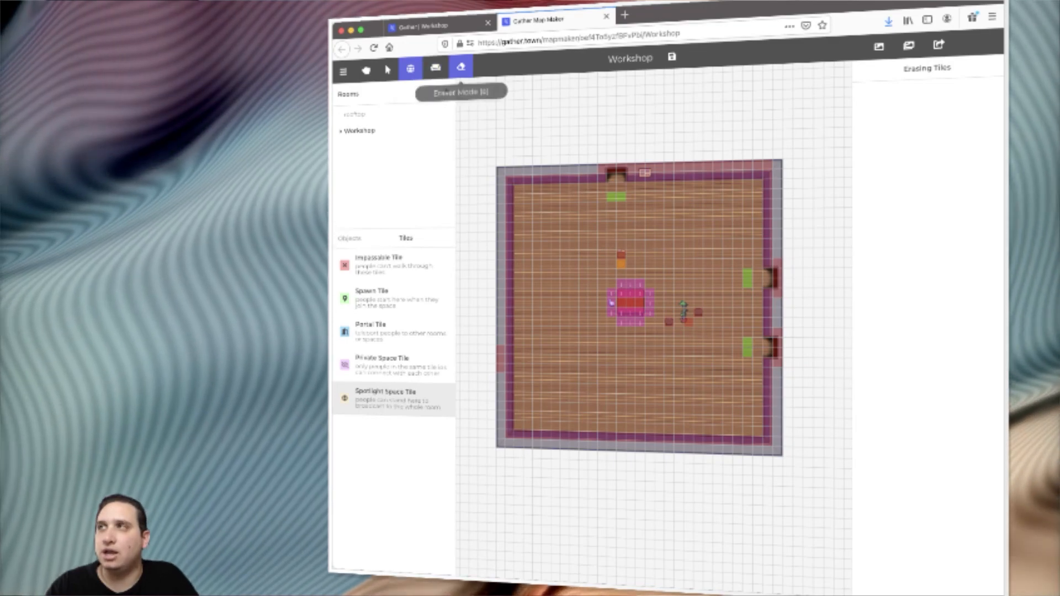
left_click(461, 67)
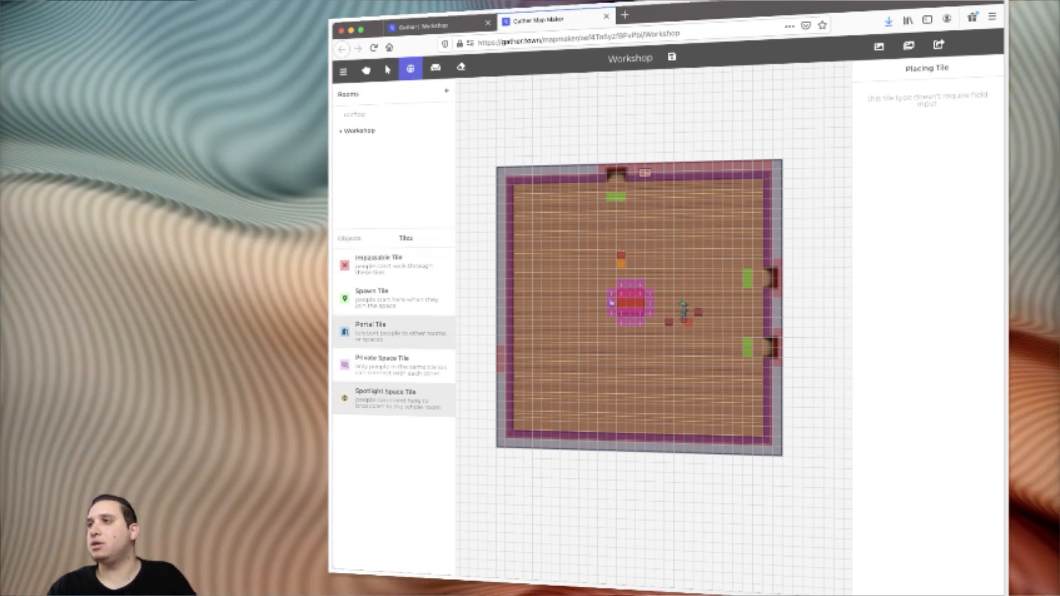
Step: Paint private space tiles with ID 2 around the small furniture group beside the red table
left_click(386, 364)
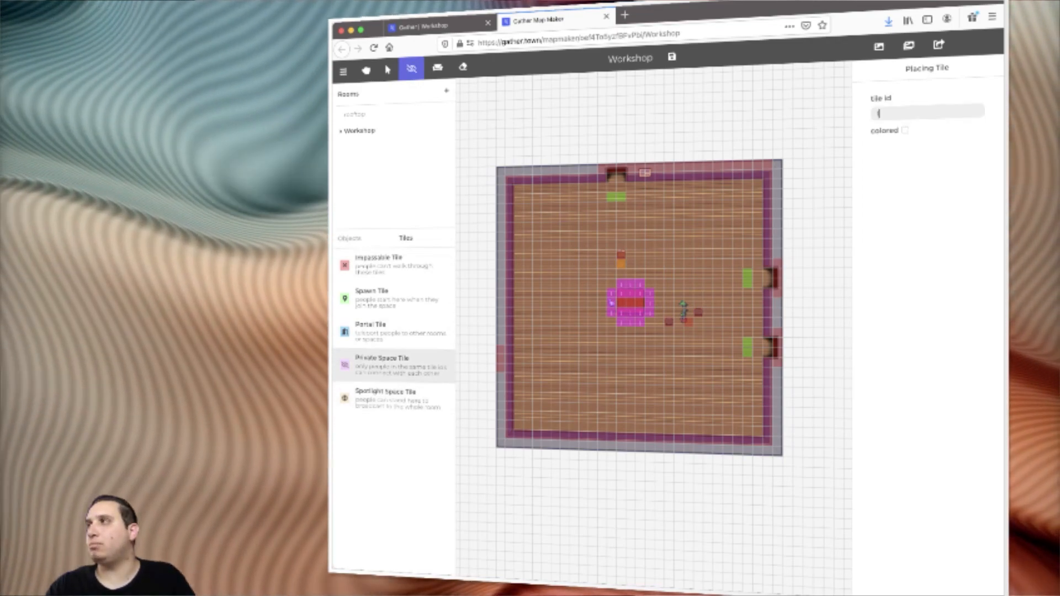
type("2")
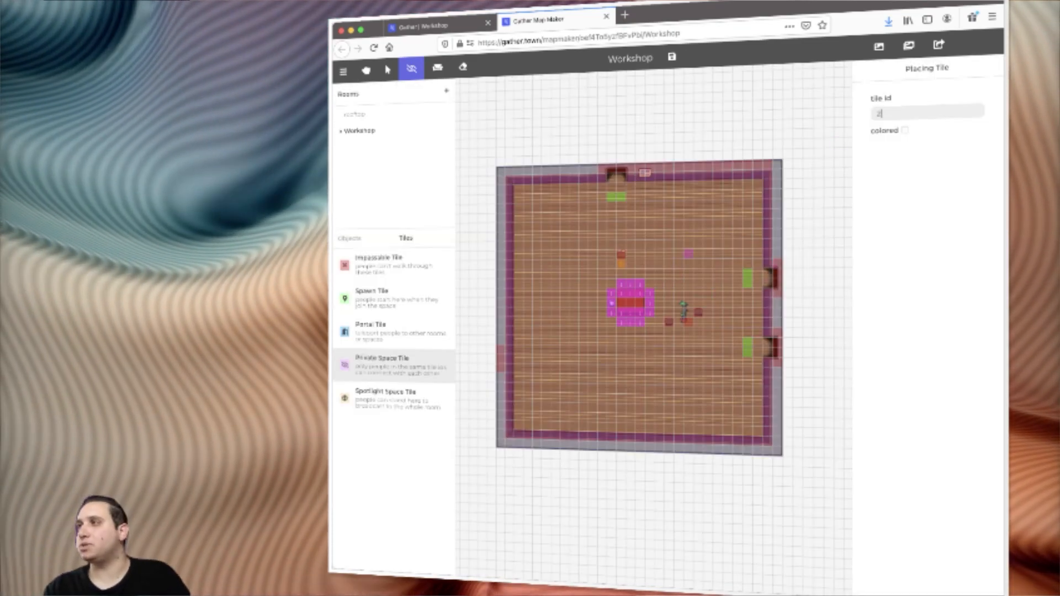
mouse_move(668, 313)
left_mouse_down()
mouse_move(659, 322)
mouse_move(698, 330)
mouse_move(707, 303)
mouse_move(698, 304)
left_mouse_up()
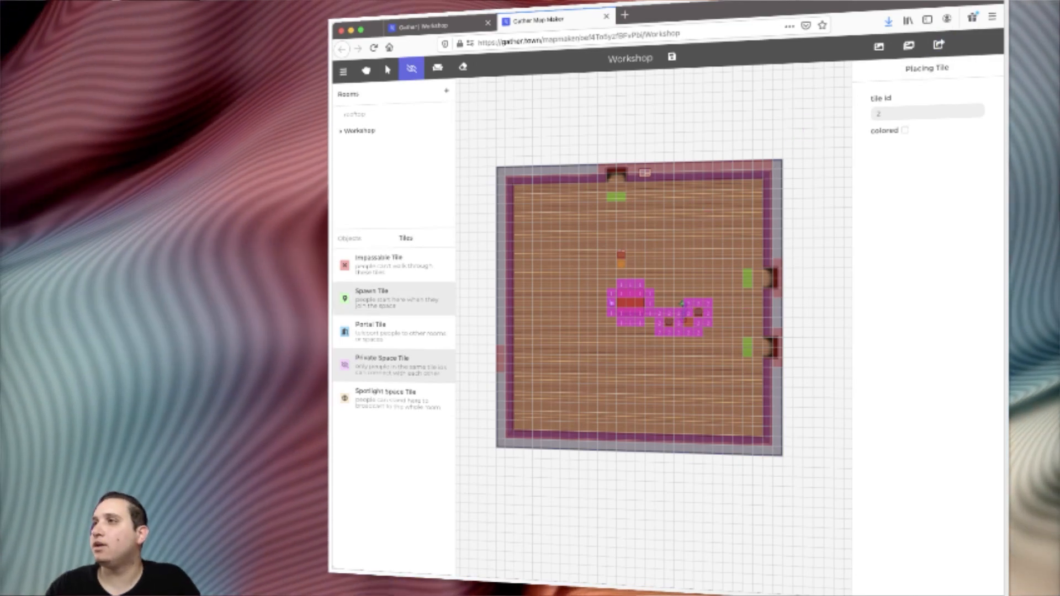
Step: Place a room portal on the upper tile of the right wall's upper doorway, leading to the dark entrance of the rooftop
left_click(393, 331)
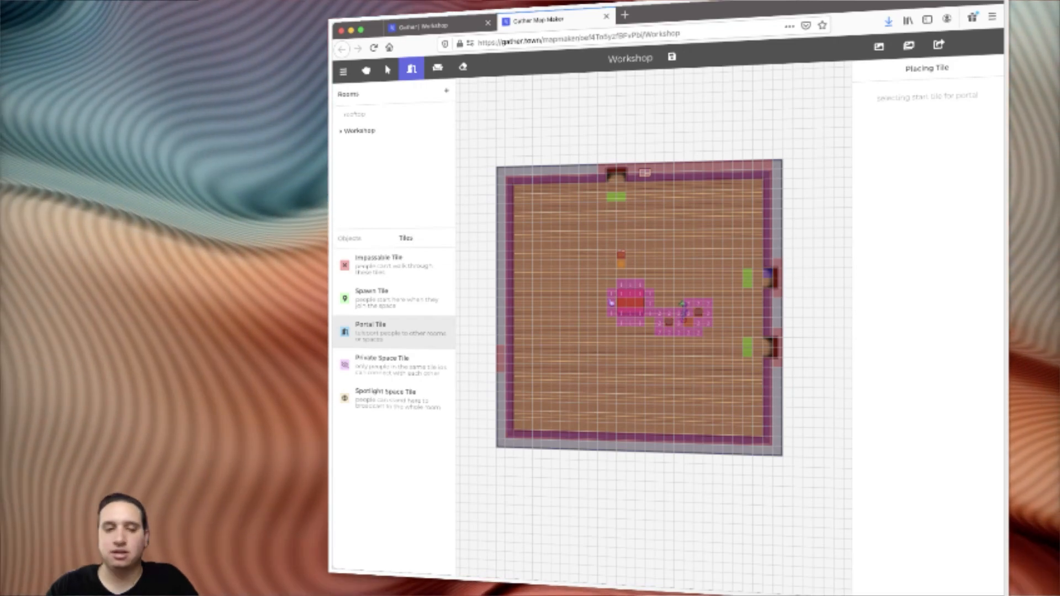
left_click(768, 274)
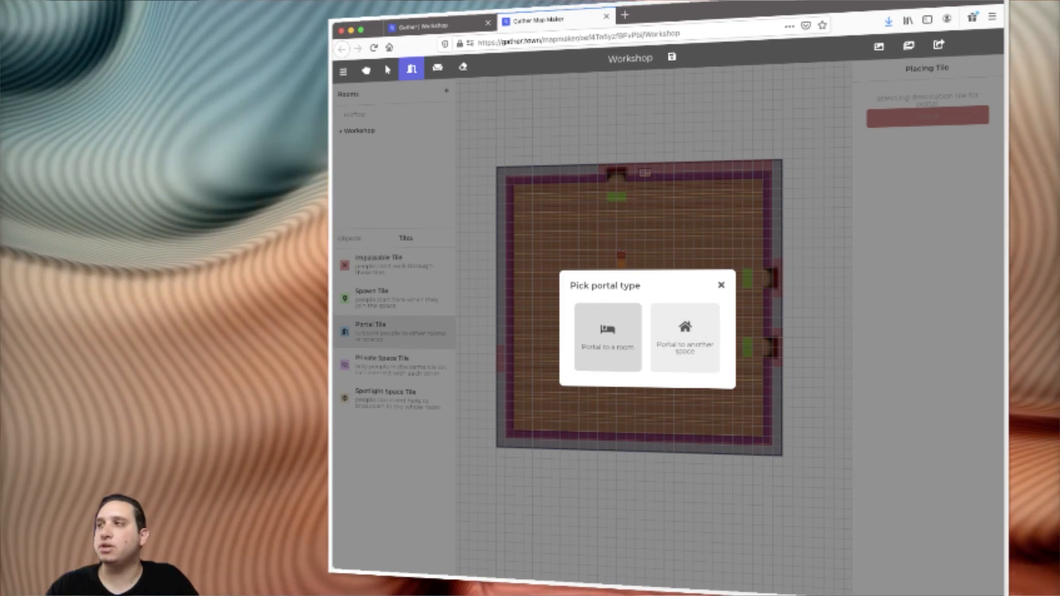
left_click(607, 337)
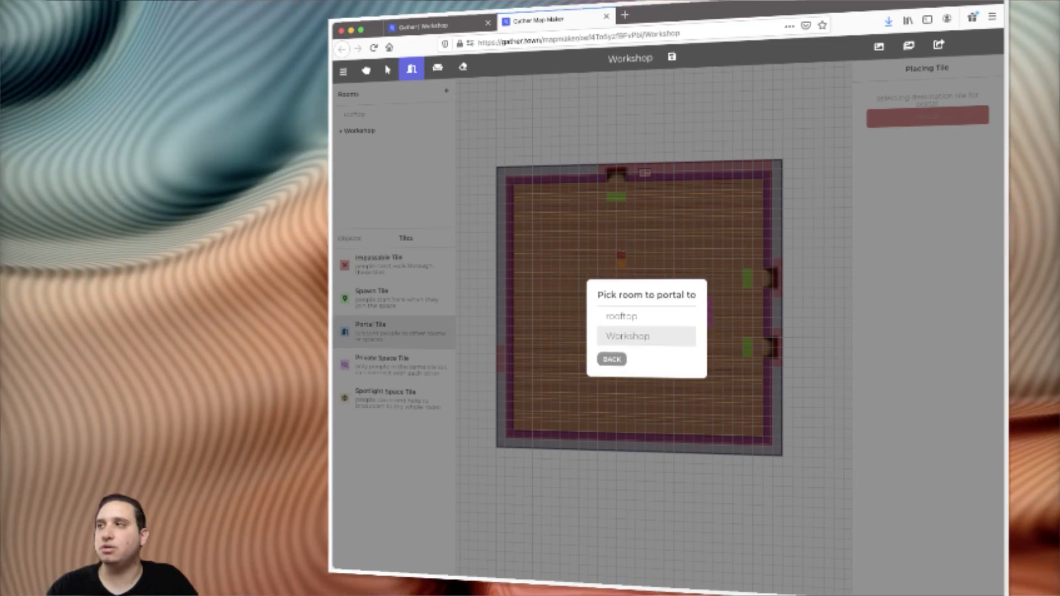
left_click(622, 316)
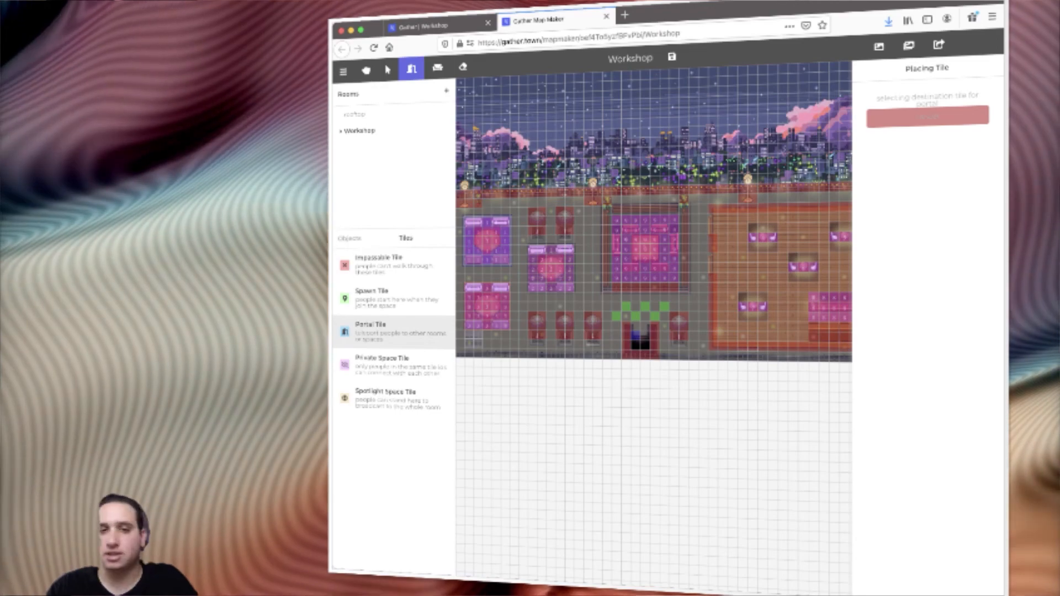
left_click(640, 338)
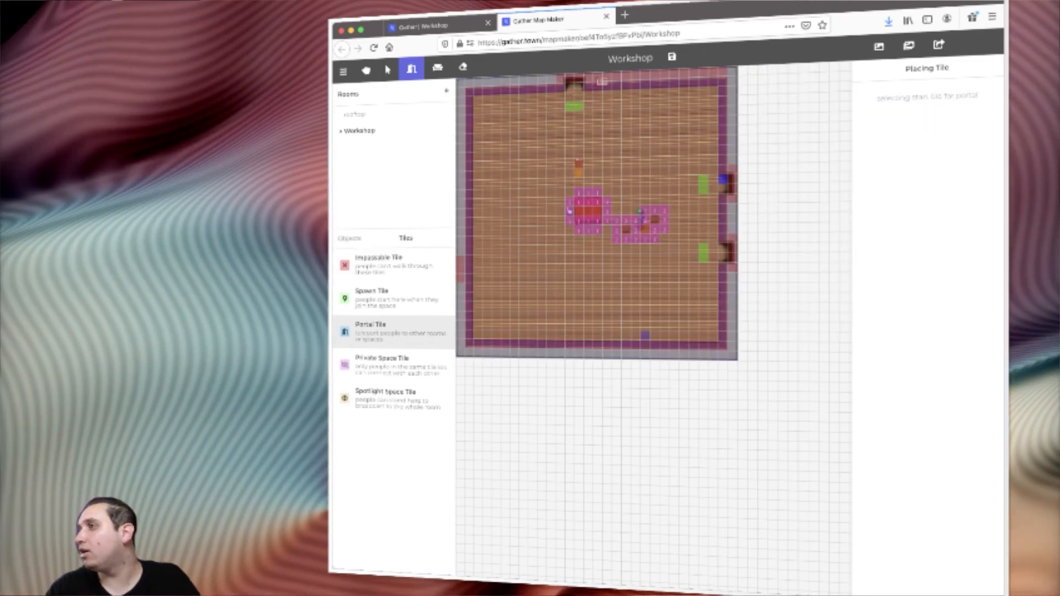
Step: Add a second portal on the lower tile of that upper right doorway, also leading to the rooftop's dark entrance
left_click(724, 188)
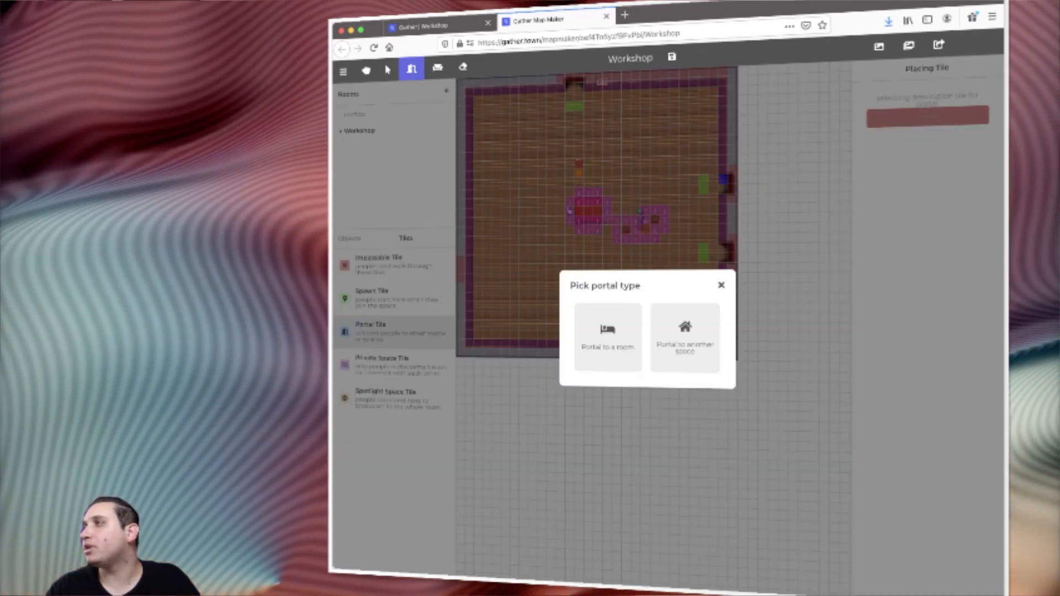
left_click(617, 336)
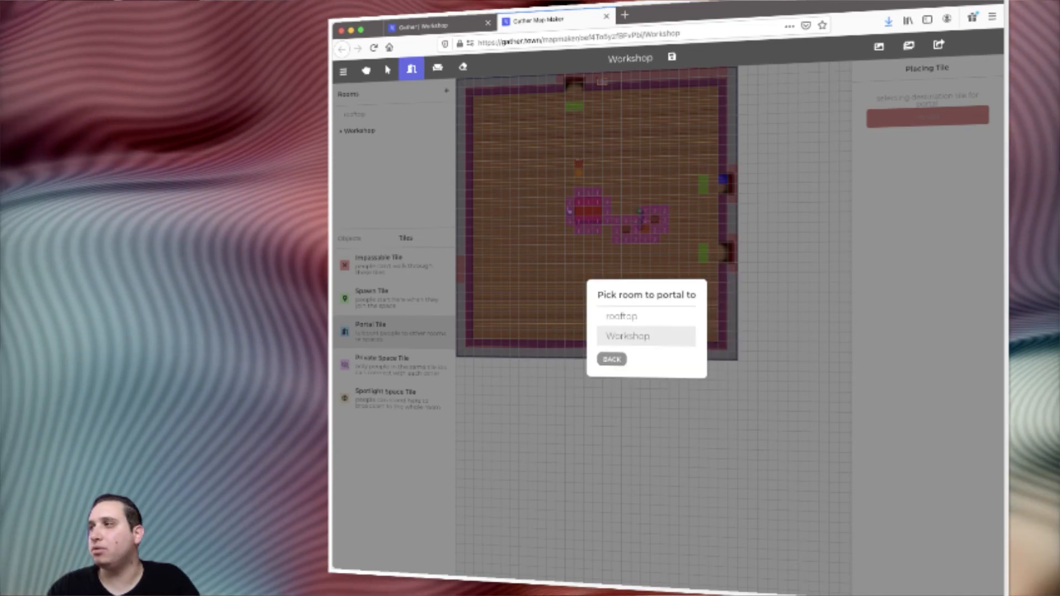
left_click(621, 316)
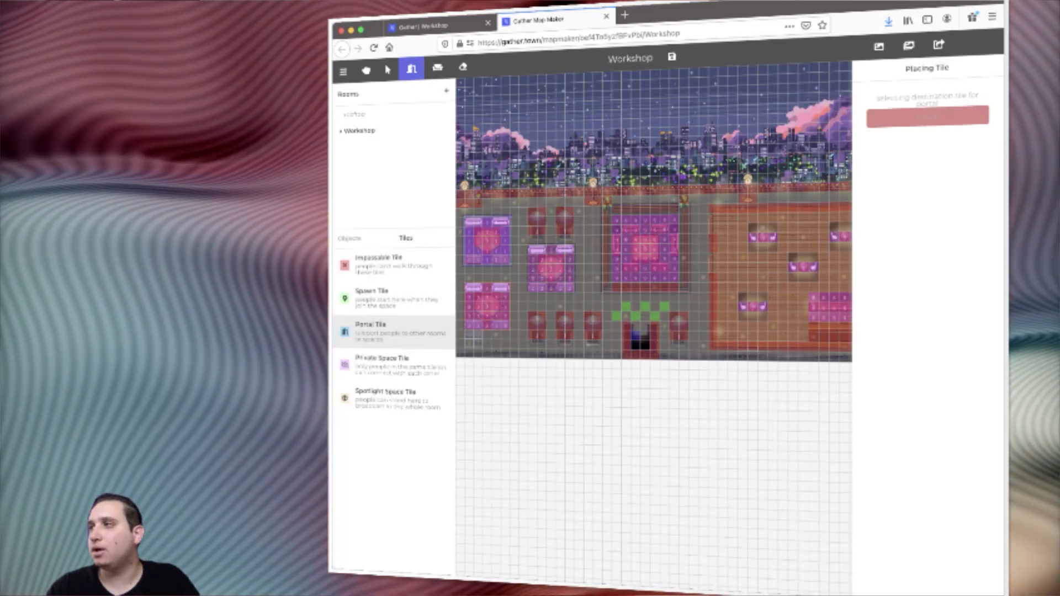
left_click(640, 344)
Step: Place a room portal on the upper tile of the right wall's lower doorway, leading to the rooftop's far left side above the seating
left_click(723, 249)
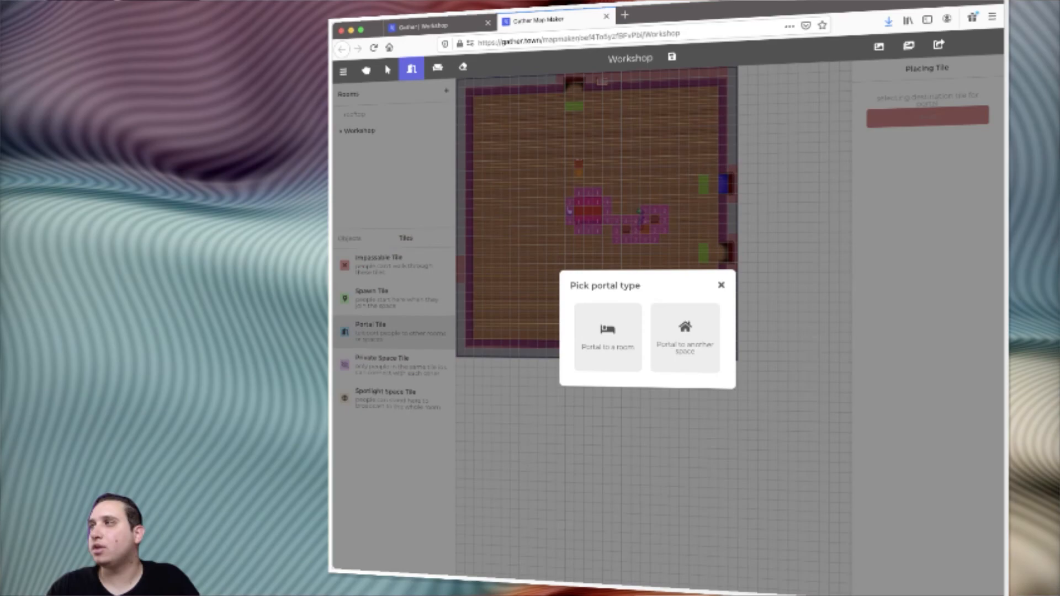
left_click(721, 286)
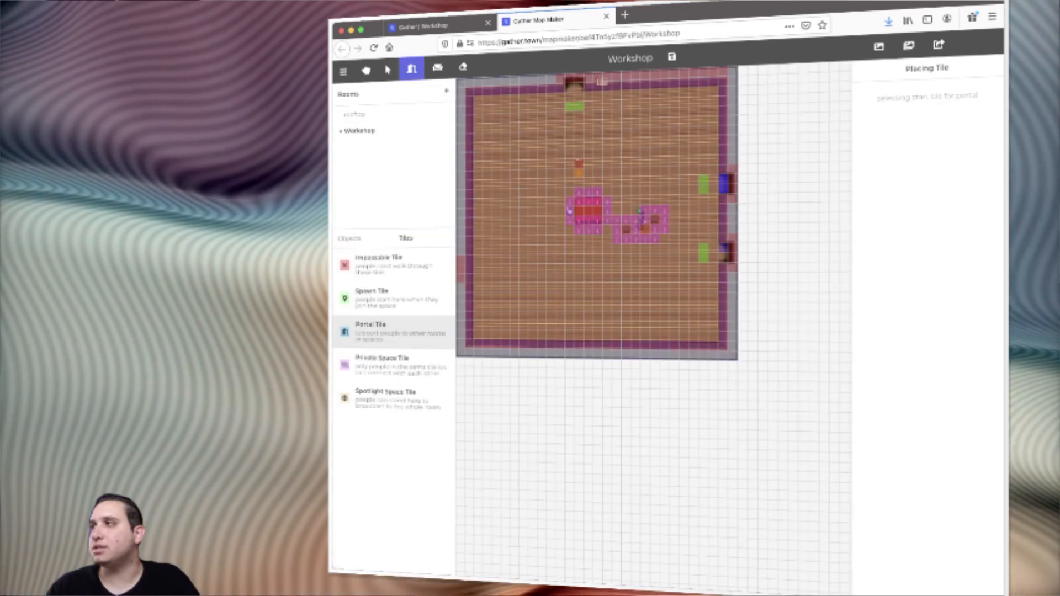
left_click(723, 249)
left_click(608, 337)
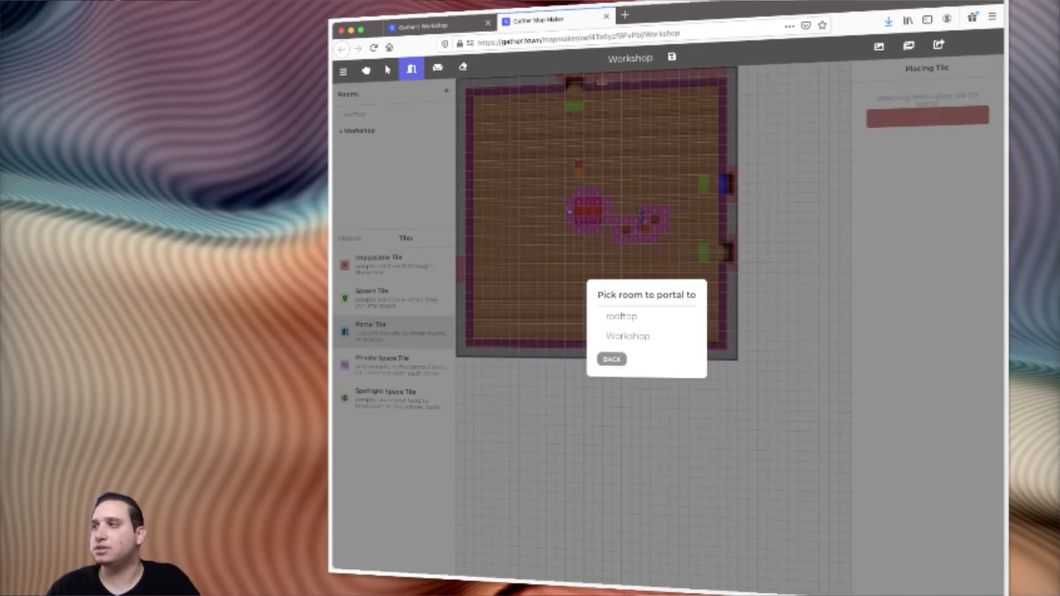
left_click(643, 309)
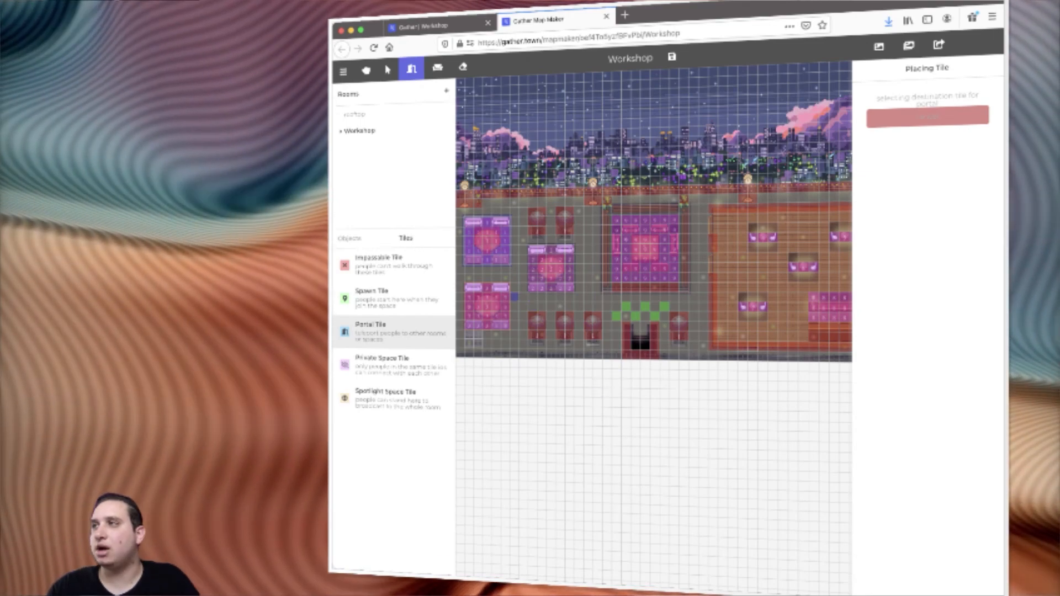
scroll(514, 293, "left", 3)
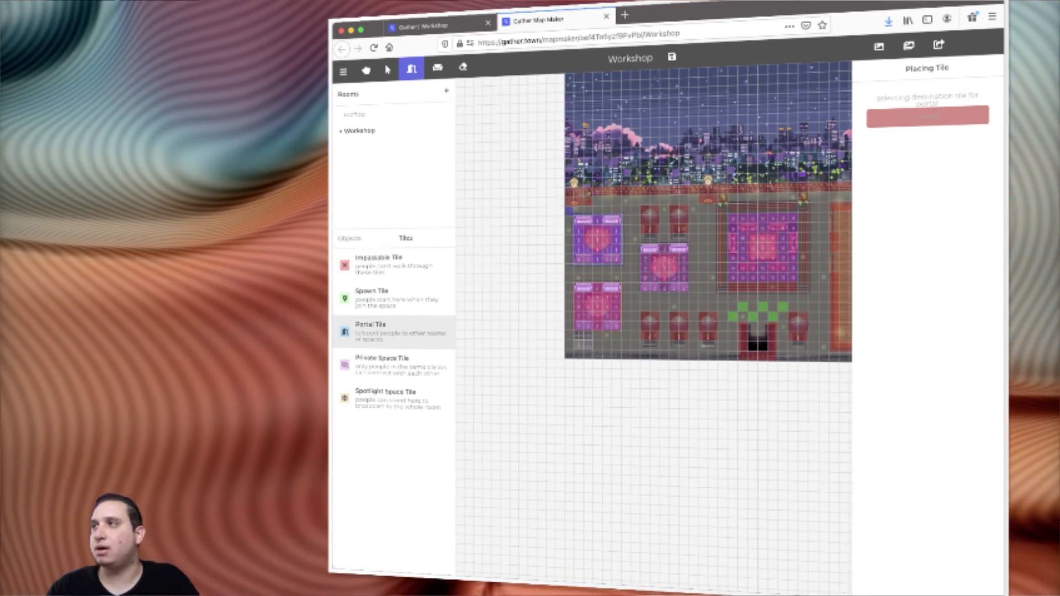
left_click(578, 210)
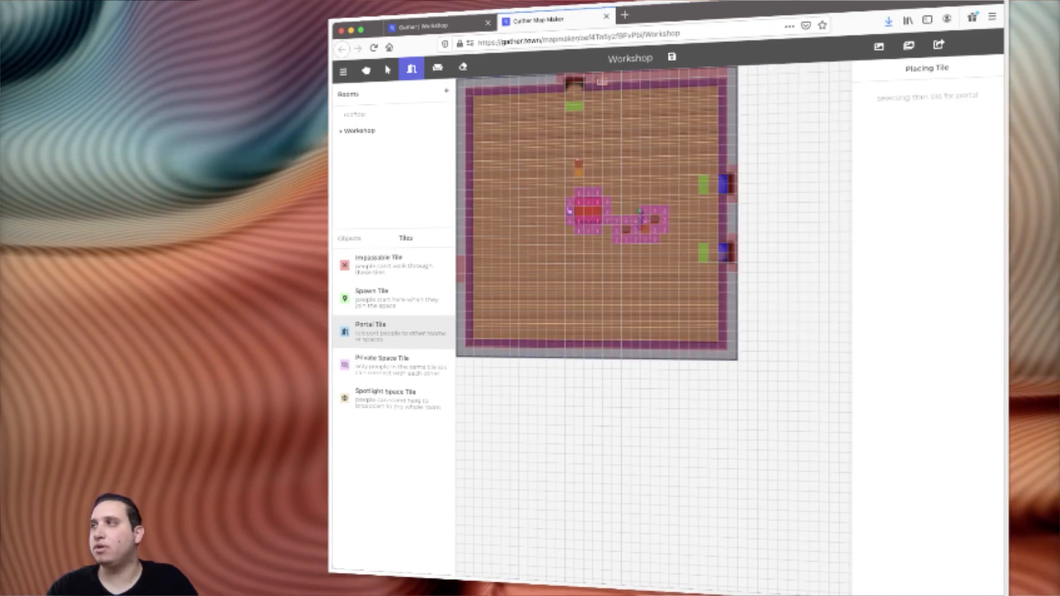
Step: Place a room portal on the lower tile of the right wall's lower doorway, leading to the right edge of the rooftop's wooden deck
left_click(723, 257)
left_click(609, 337)
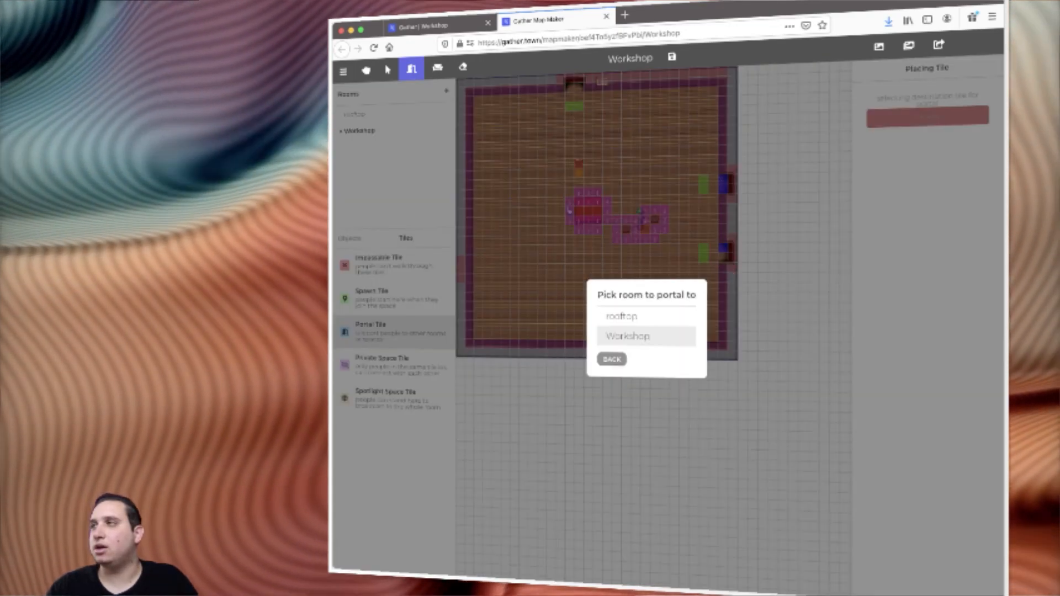
left_click(622, 316)
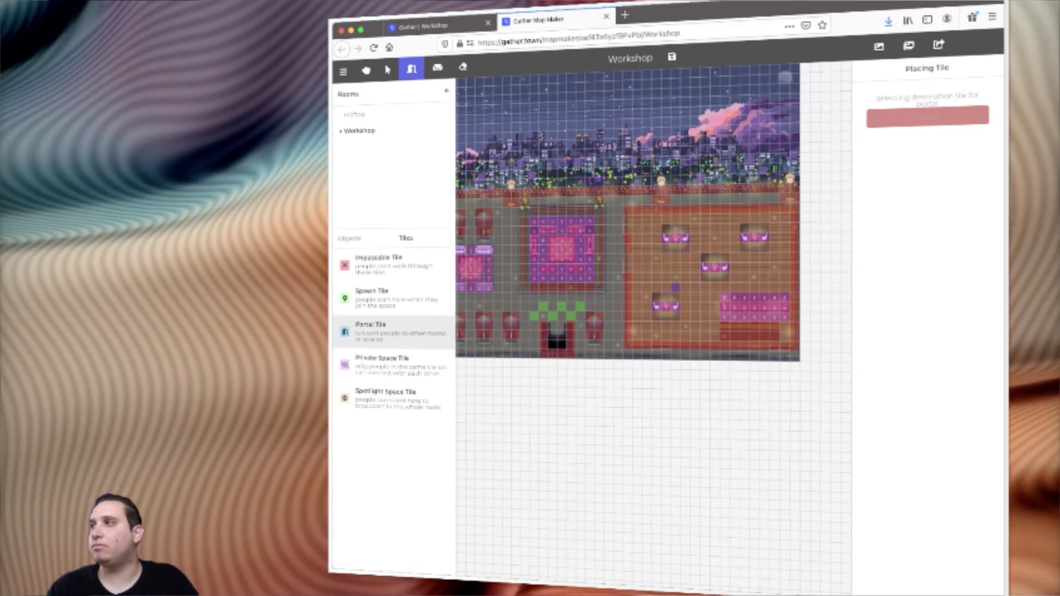
scroll(675, 287, "right", 1)
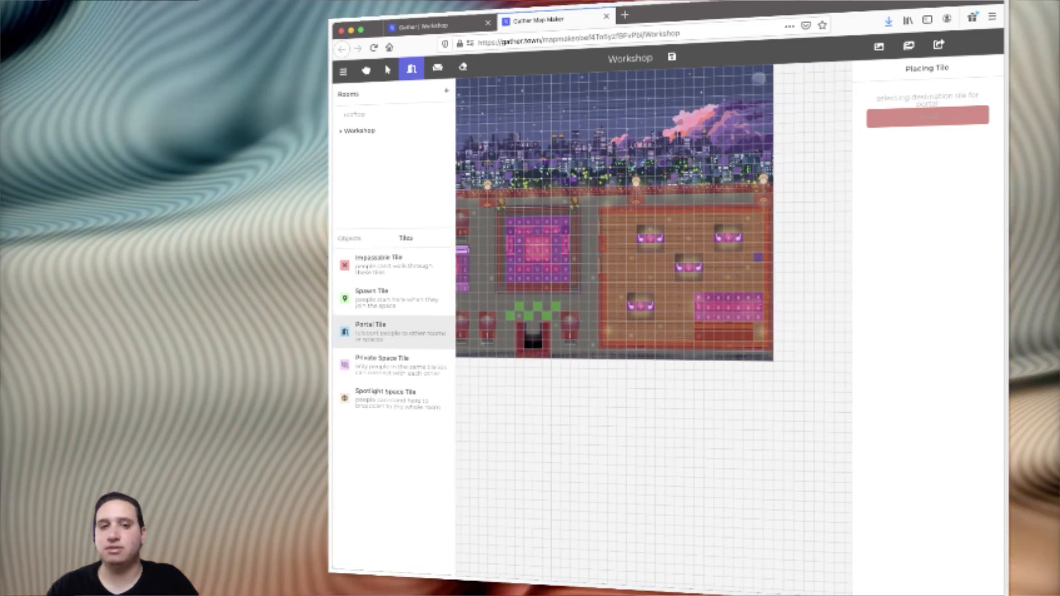
left_click(758, 257)
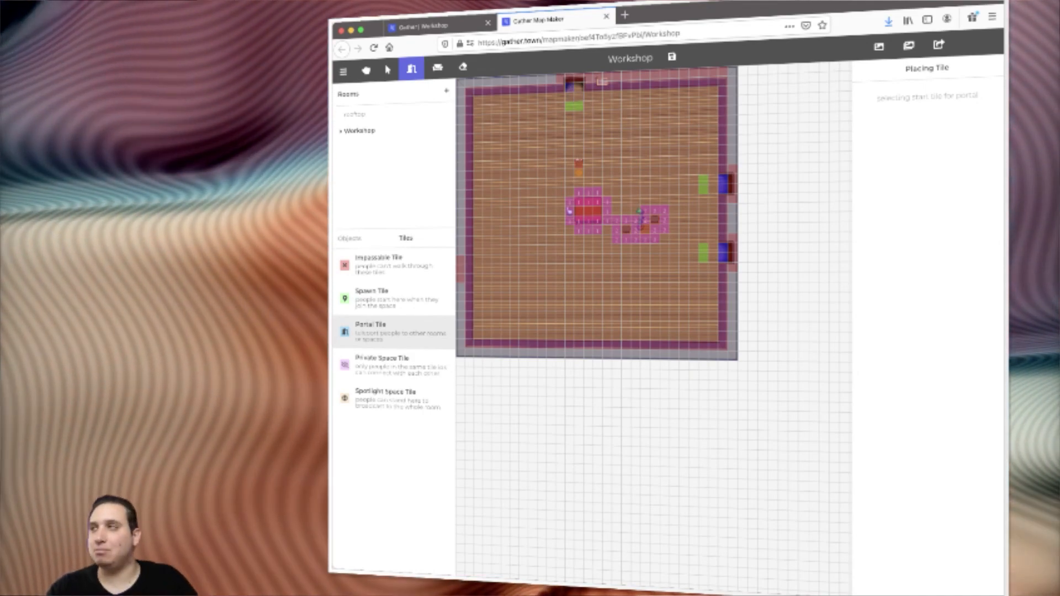
Step: Place a room portal on the left tile of the top wall's doorway, leading to the Workshop room's upper left floor
left_click(570, 87)
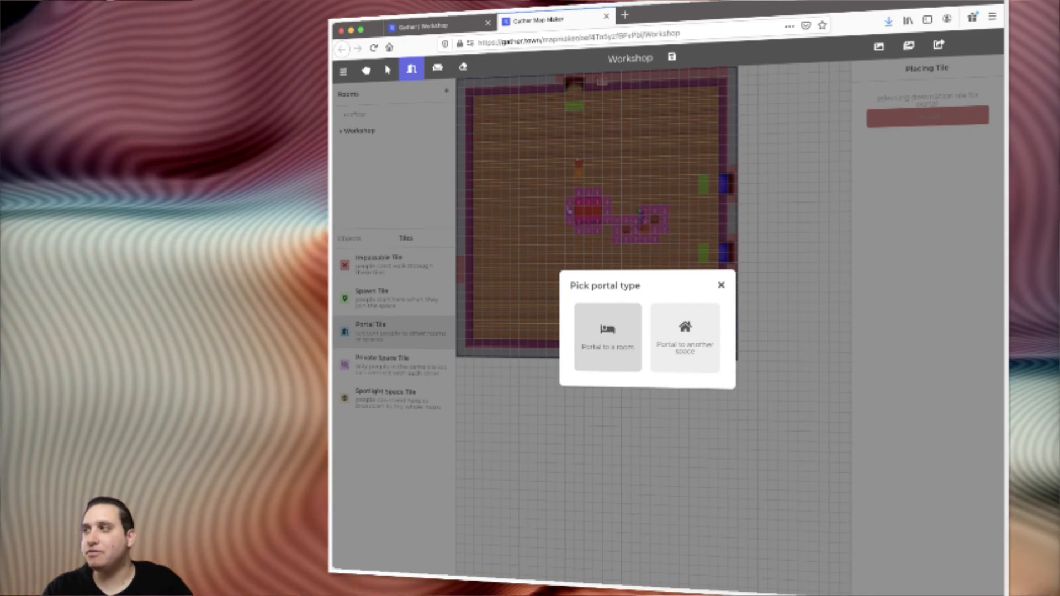
left_click(608, 340)
left_click(643, 336)
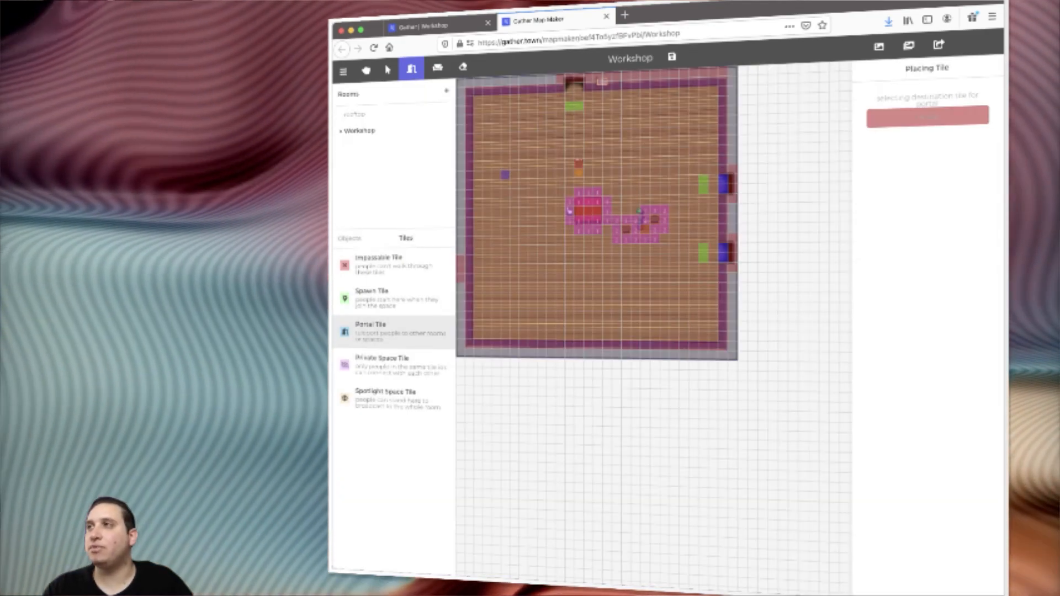
left_click(504, 175)
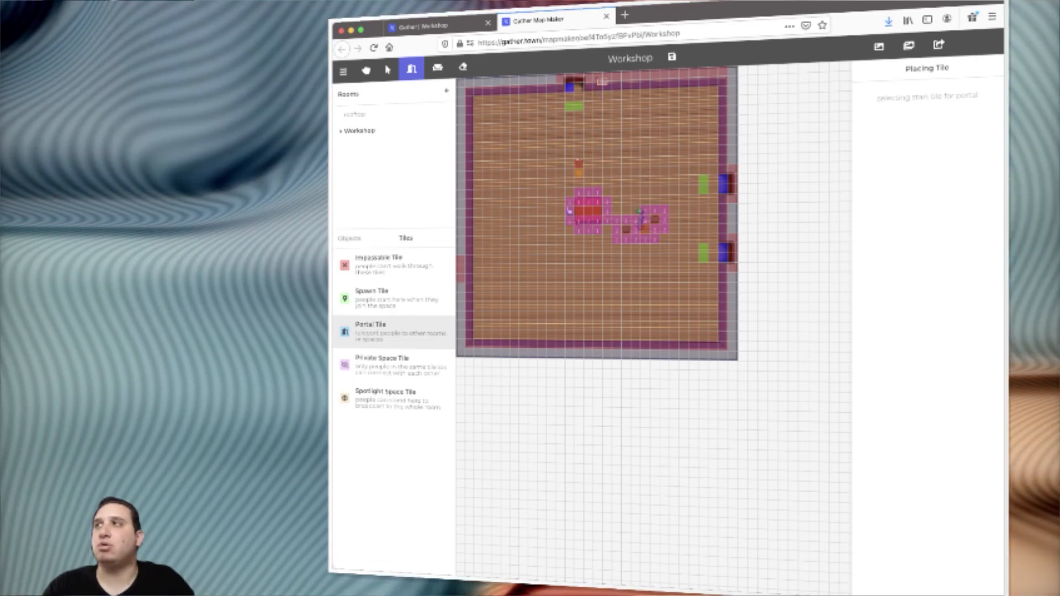
Step: Place a room portal in the top wall's doorway that leads to the rooftop's dark entrance
left_click(575, 82)
left_click(611, 339)
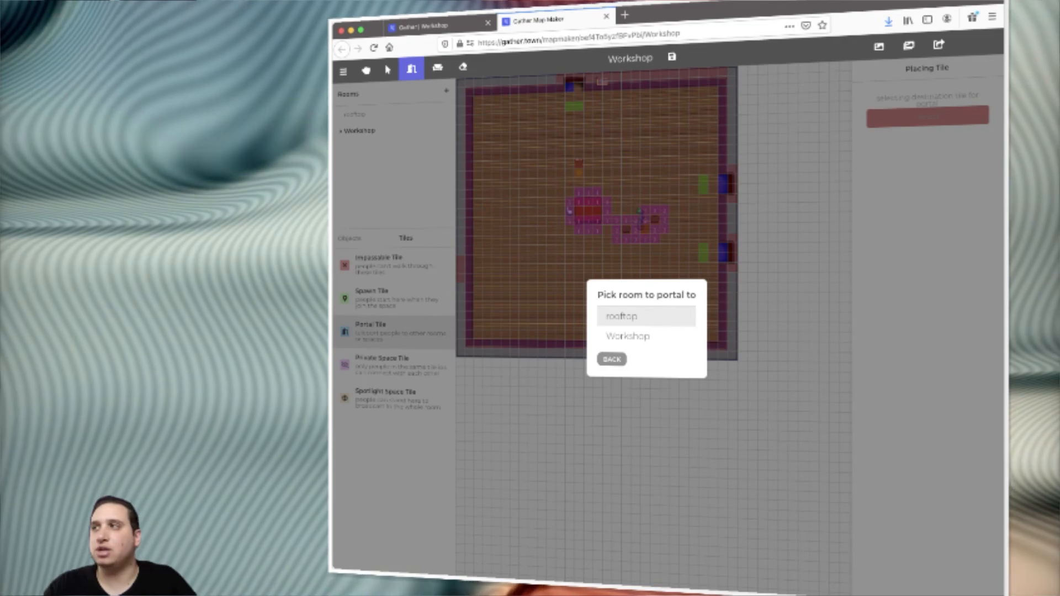
left_click(621, 316)
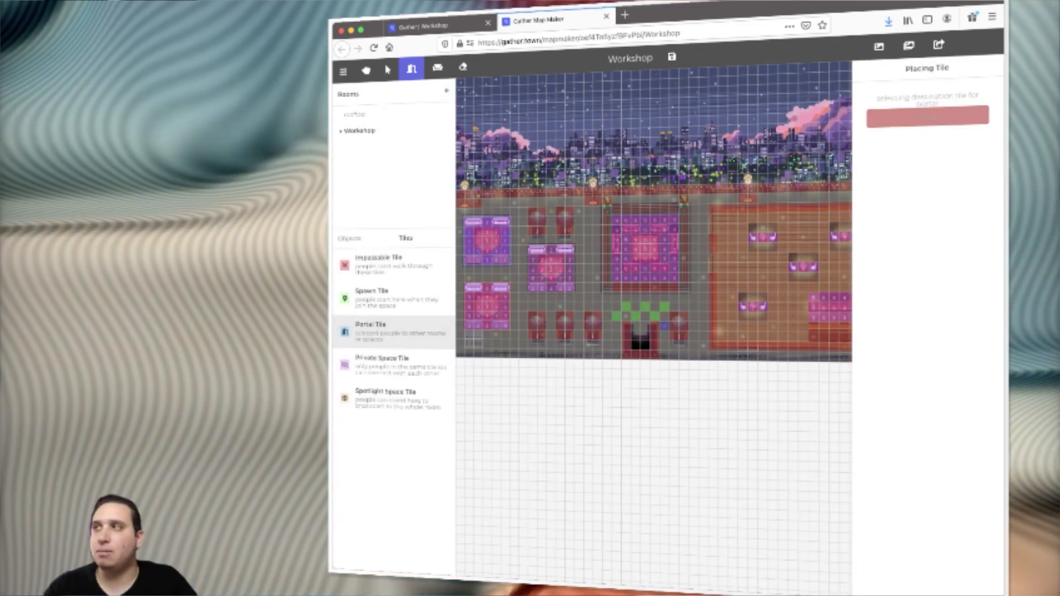
left_click(636, 327)
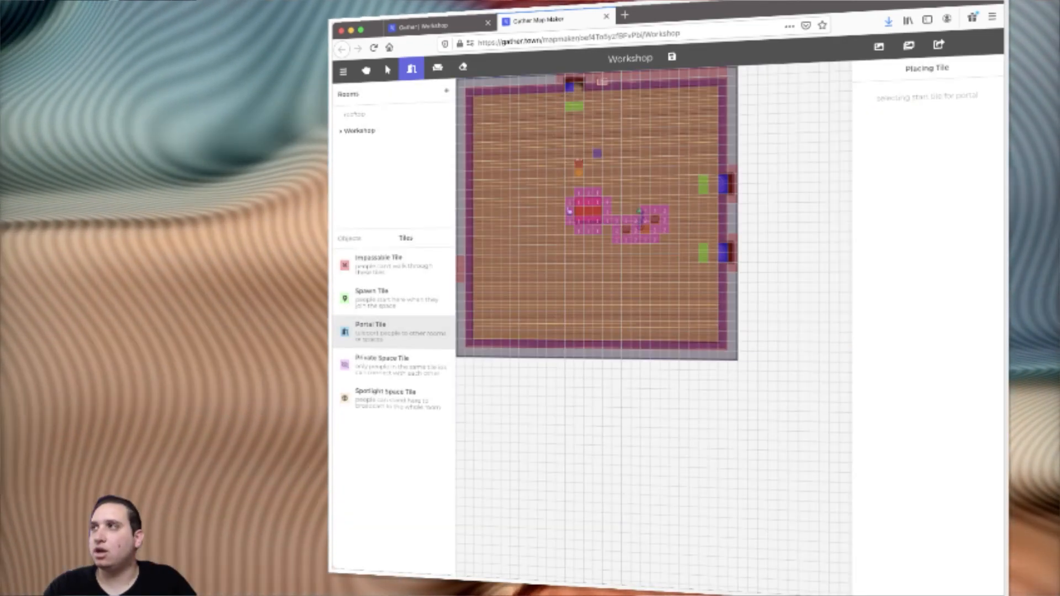
Step: Place a room portal on the right tile of the top wall's doorway, with the Workshop room as its destination
left_click(577, 86)
left_click(614, 335)
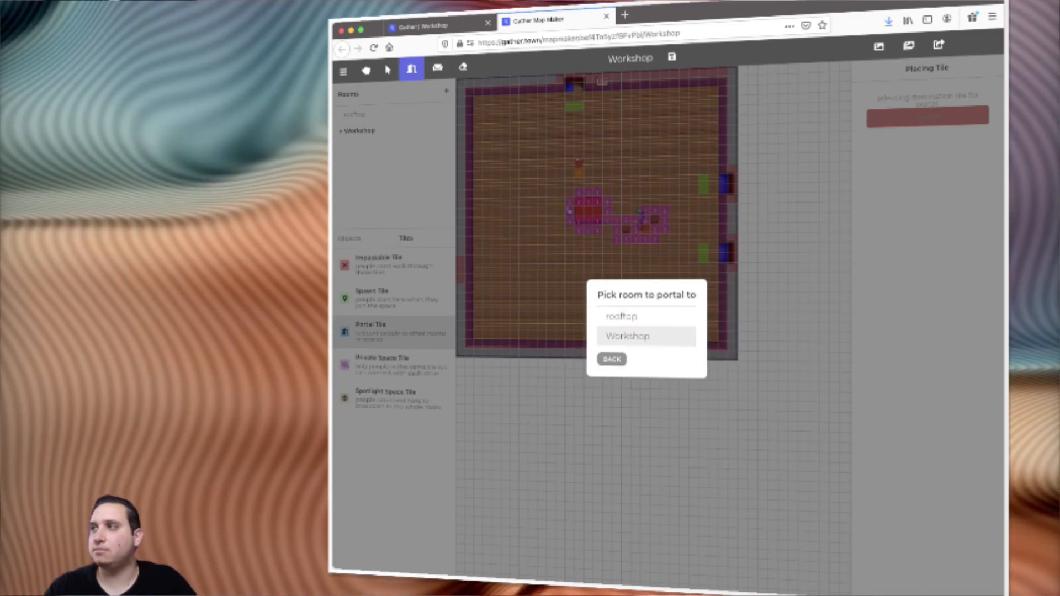
left_click(616, 335)
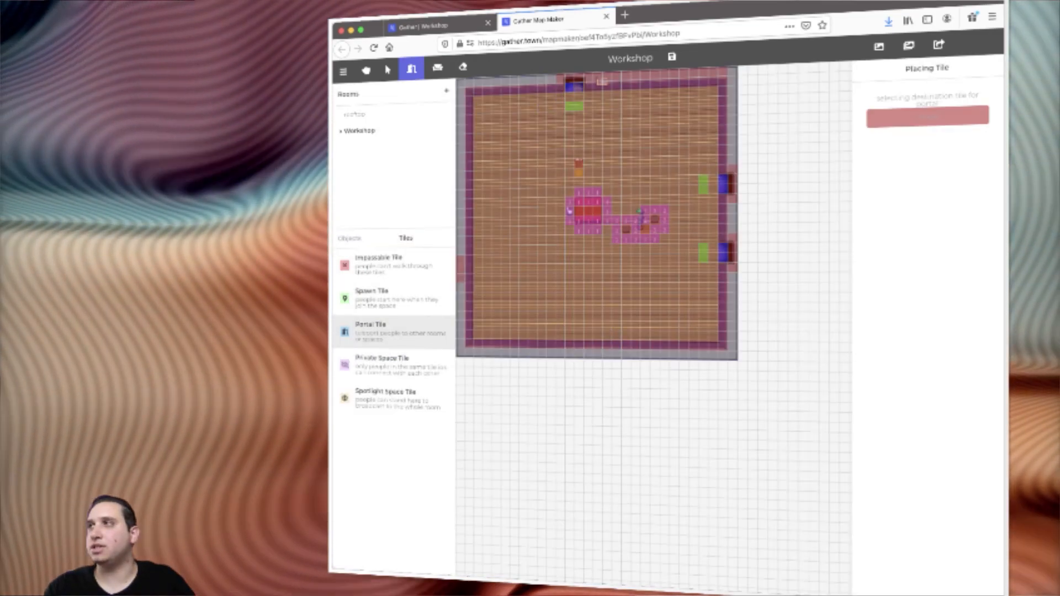
left_click(578, 87)
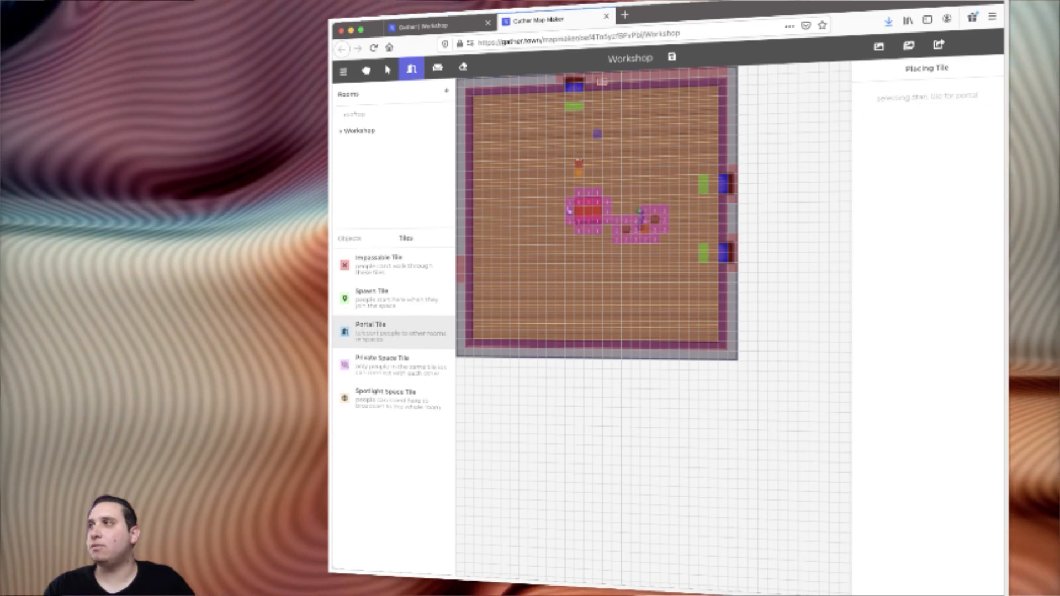
Step: Place another room portal with the rooftop as its destination, and save the map
left_click(588, 191)
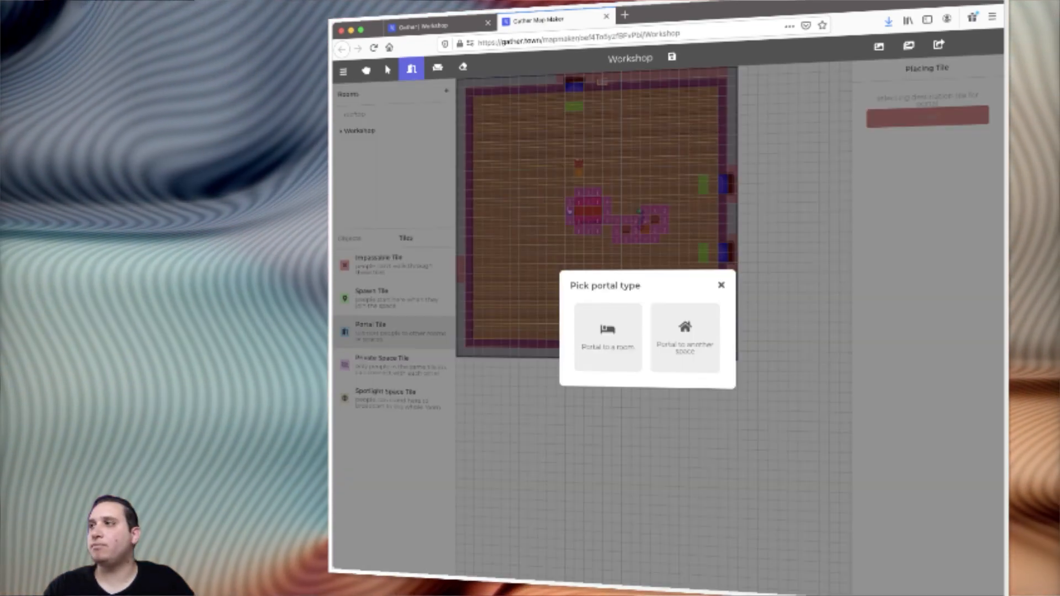
left_click(608, 337)
left_click(629, 316)
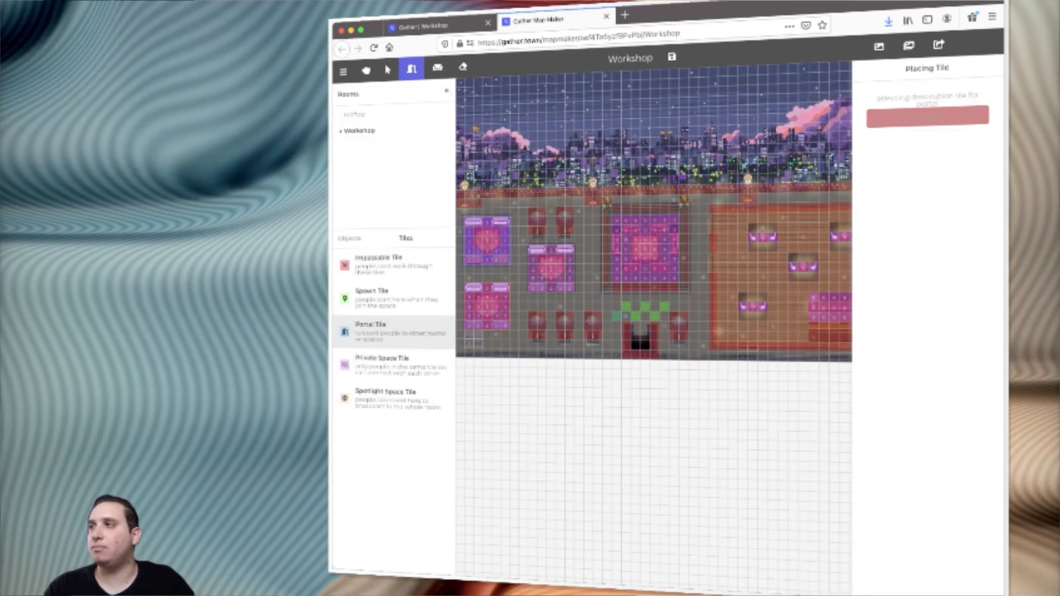
left_click(588, 240)
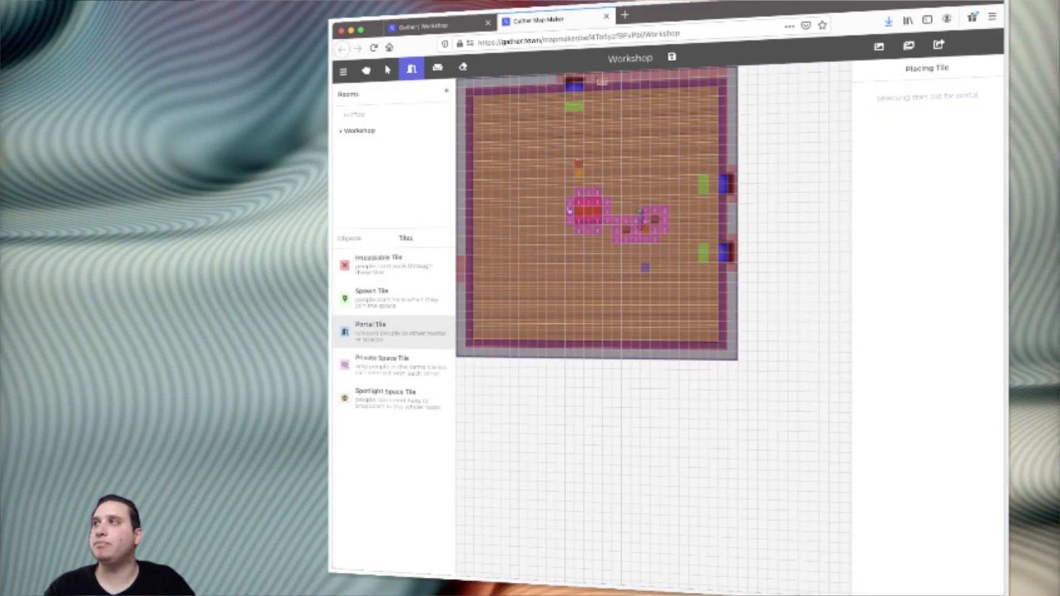
left_click(672, 56)
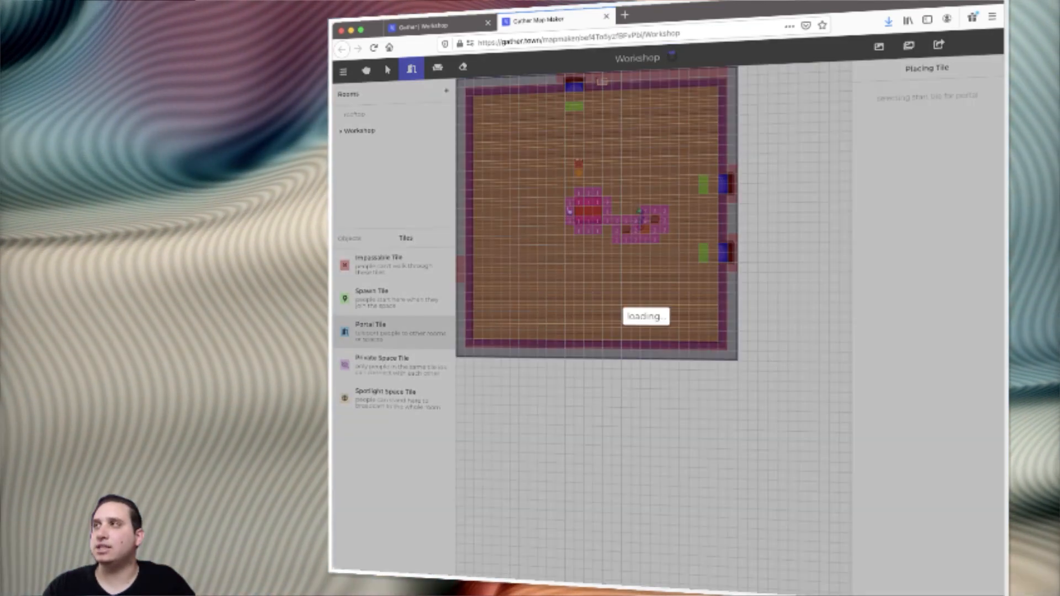
key("Return")
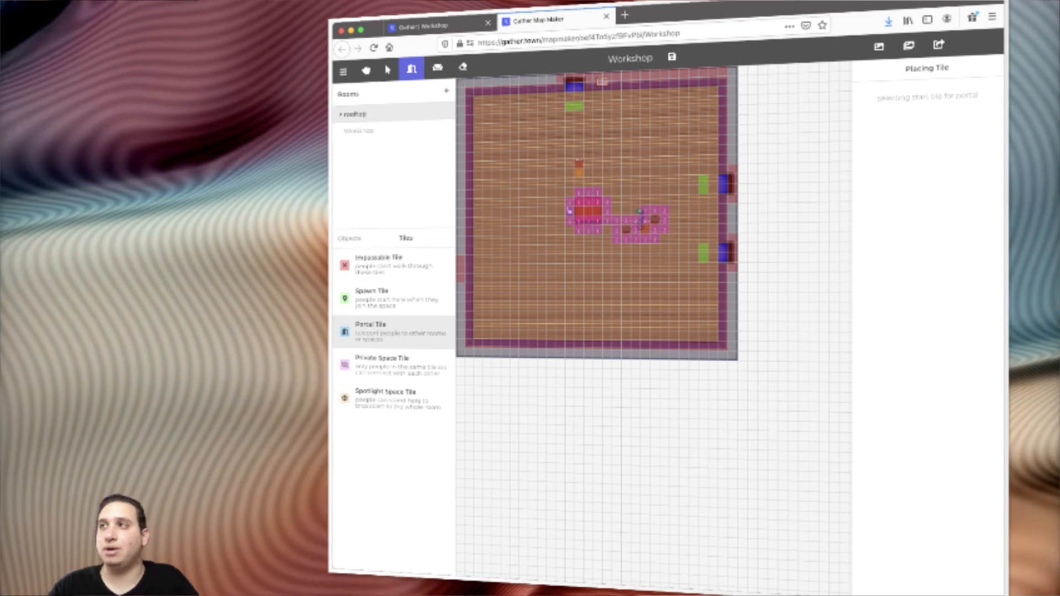
Step: In the rooftop room, place a portal on the entrance's left tile, leading to the Workshop floor beside the upper right doorway
left_click(355, 114)
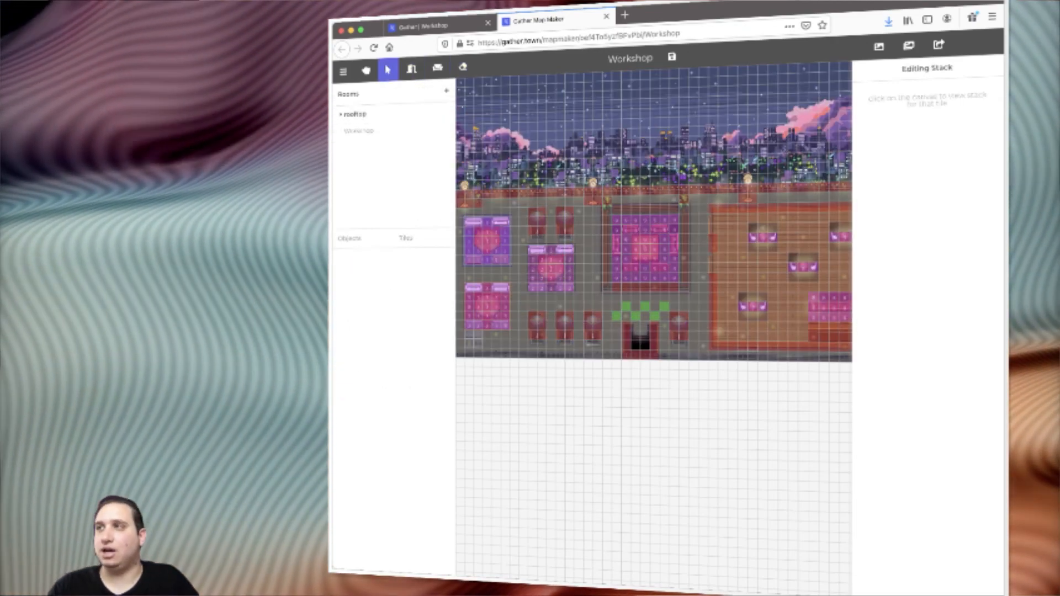
left_click(411, 68)
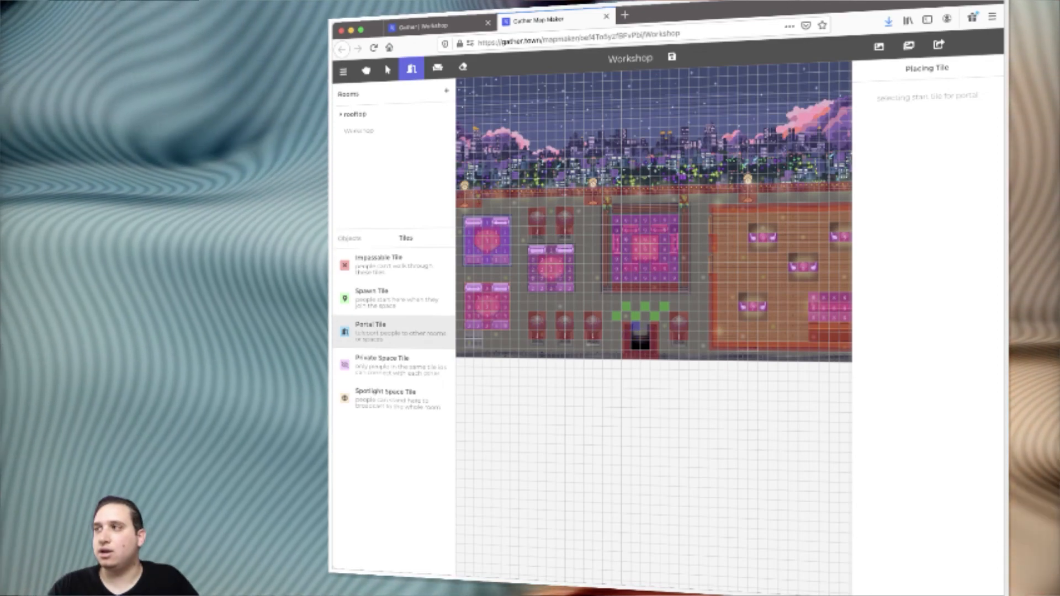
left_click(639, 329)
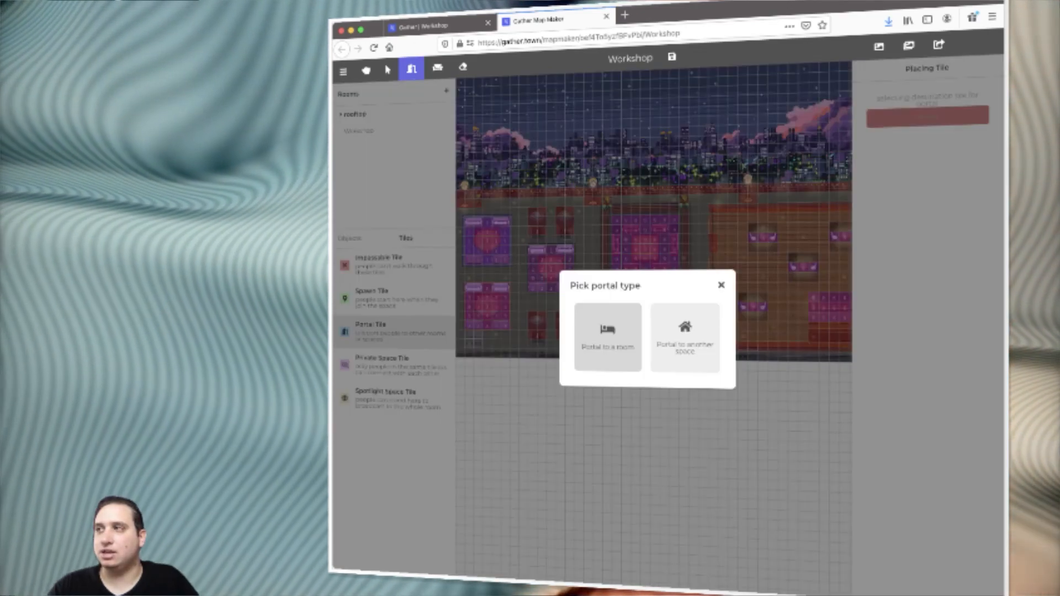
left_click(607, 337)
left_click(639, 336)
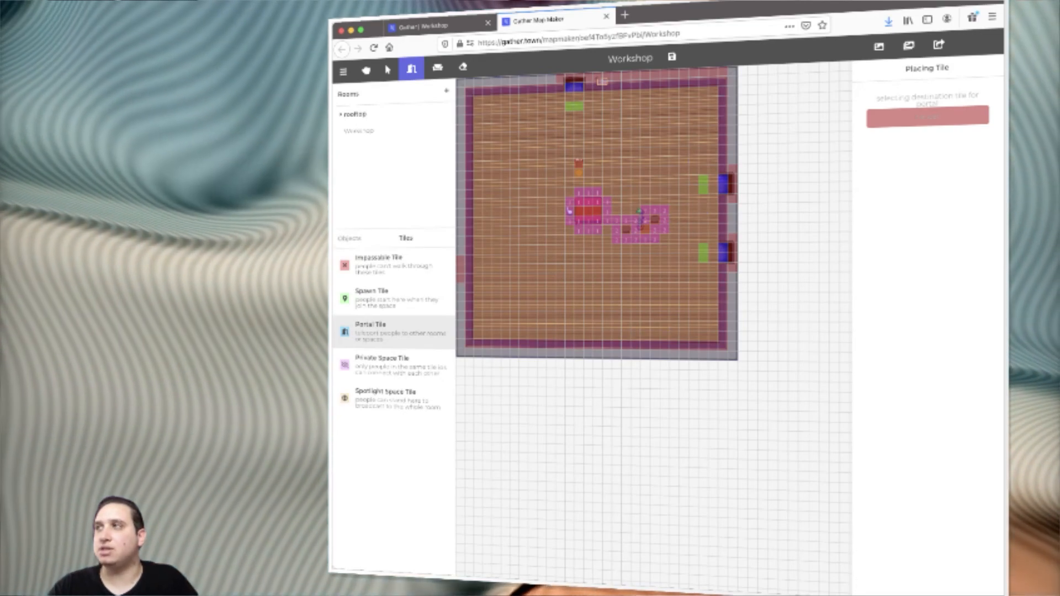
left_click(714, 179)
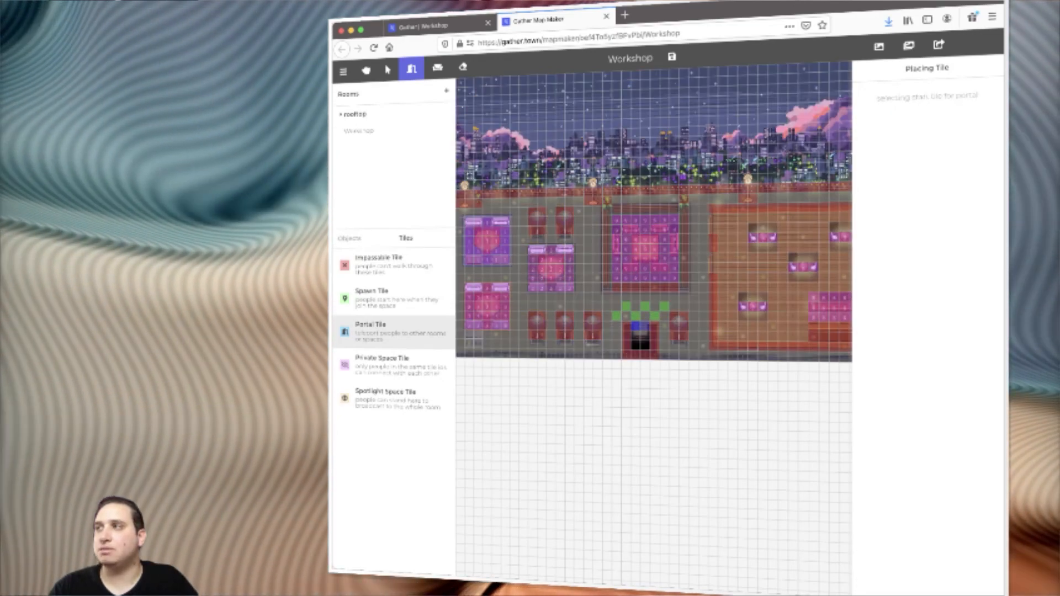
Step: Place a second portal on the right tile of the rooftop entrance, leading to the Workshop floor beside the upper right doorway
left_click(639, 326)
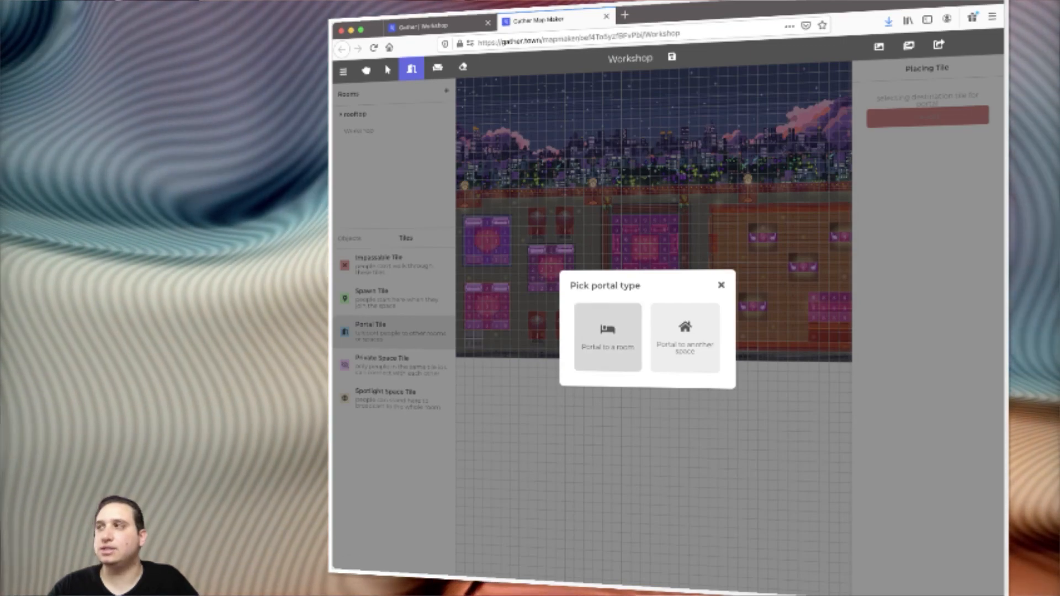
left_click(608, 337)
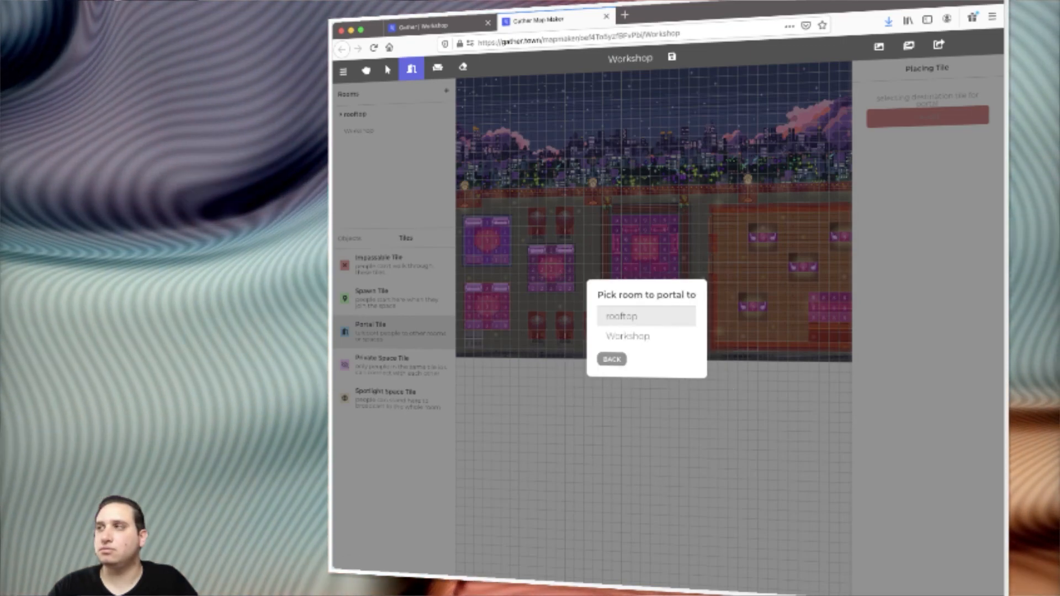
left_click(628, 337)
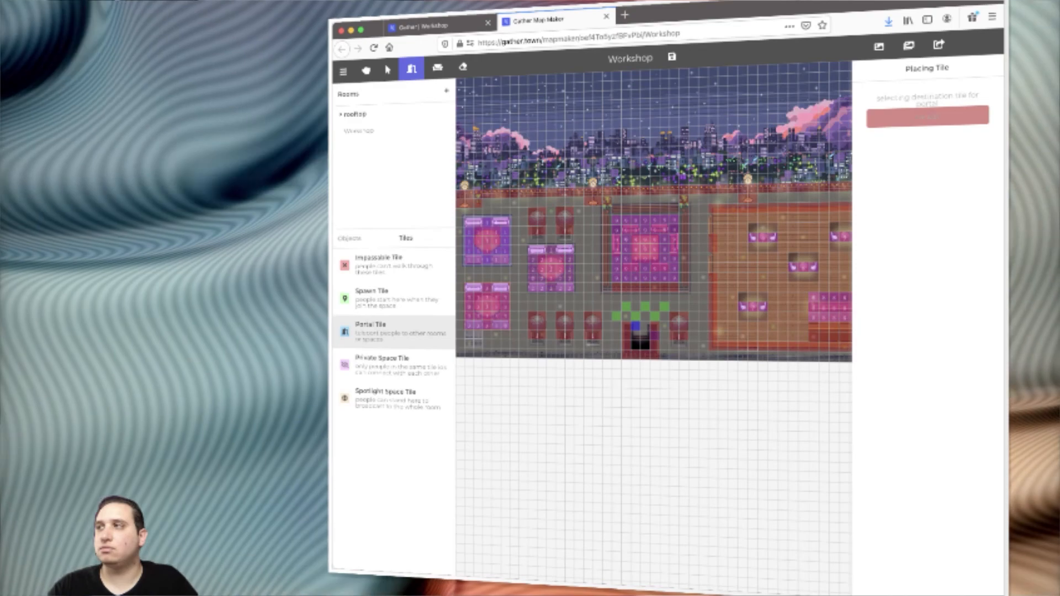
left_click(628, 337)
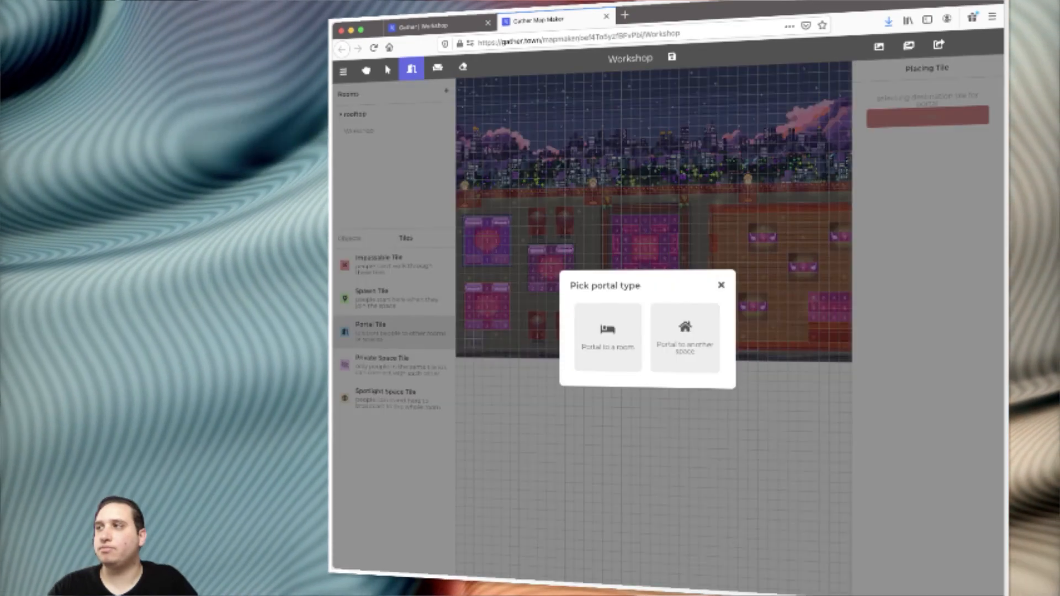
left_click(628, 336)
left_click(628, 336)
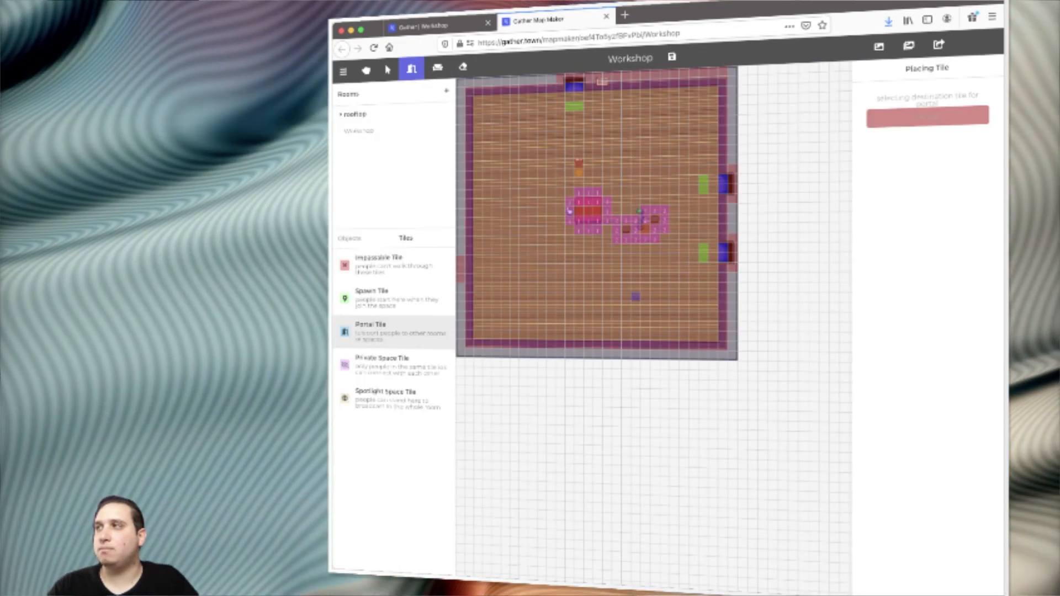
left_click(713, 188)
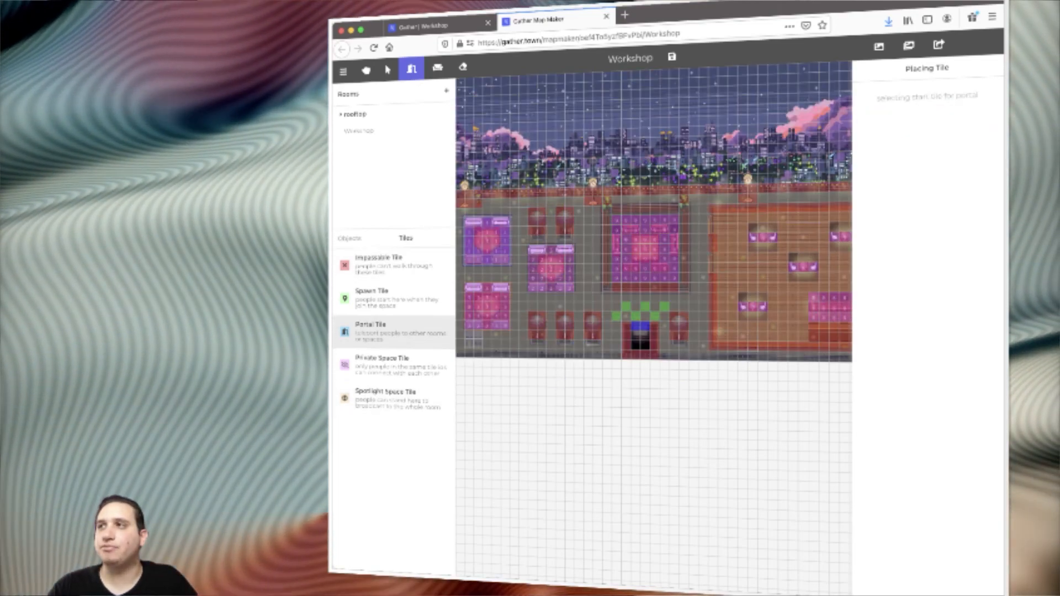
Step: In the Workshop room, place an Armchair red (down) at the upper edge of the red table's private space
left_click(349, 239)
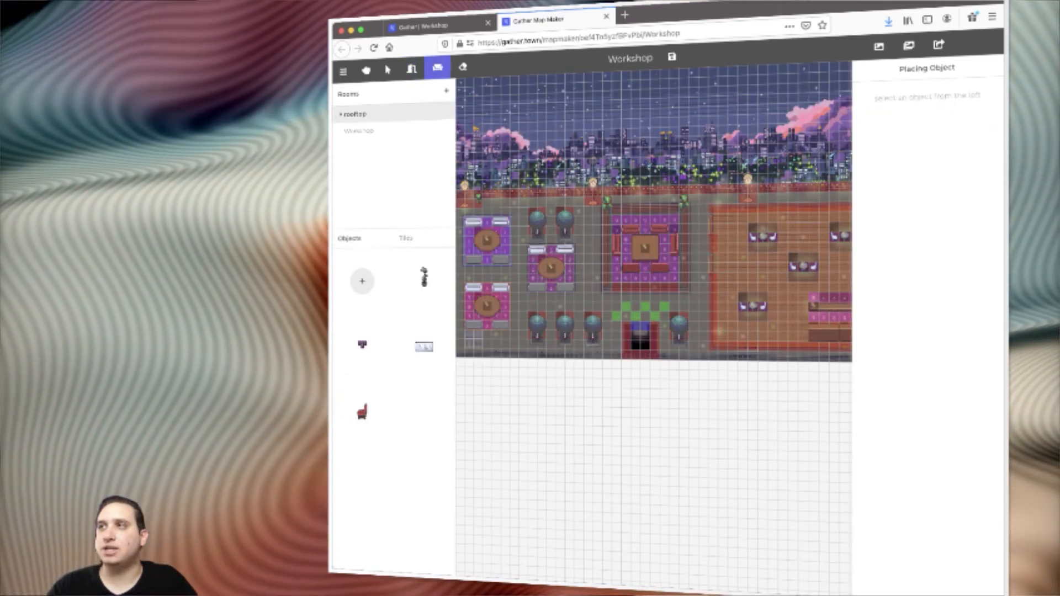
left_click(359, 131)
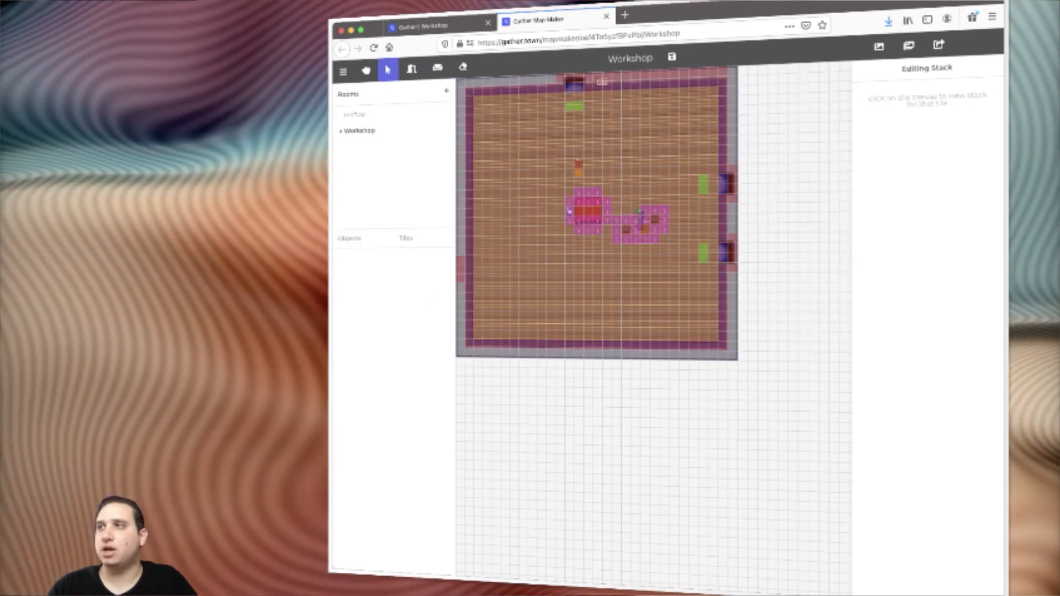
left_click(349, 238)
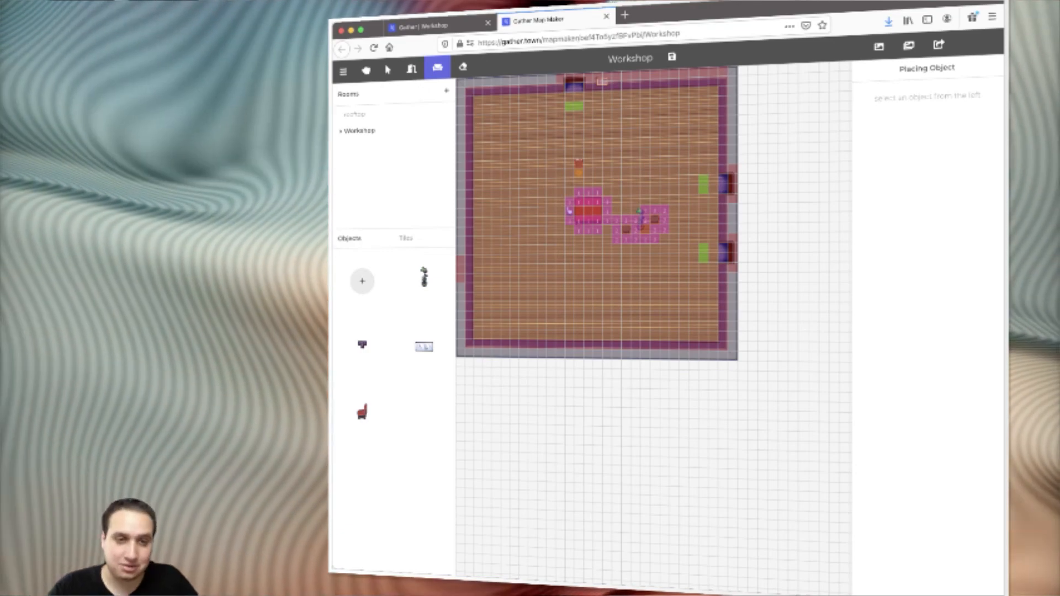
scroll(652, 326, "left", 1)
scroll(651, 325, "up", 2)
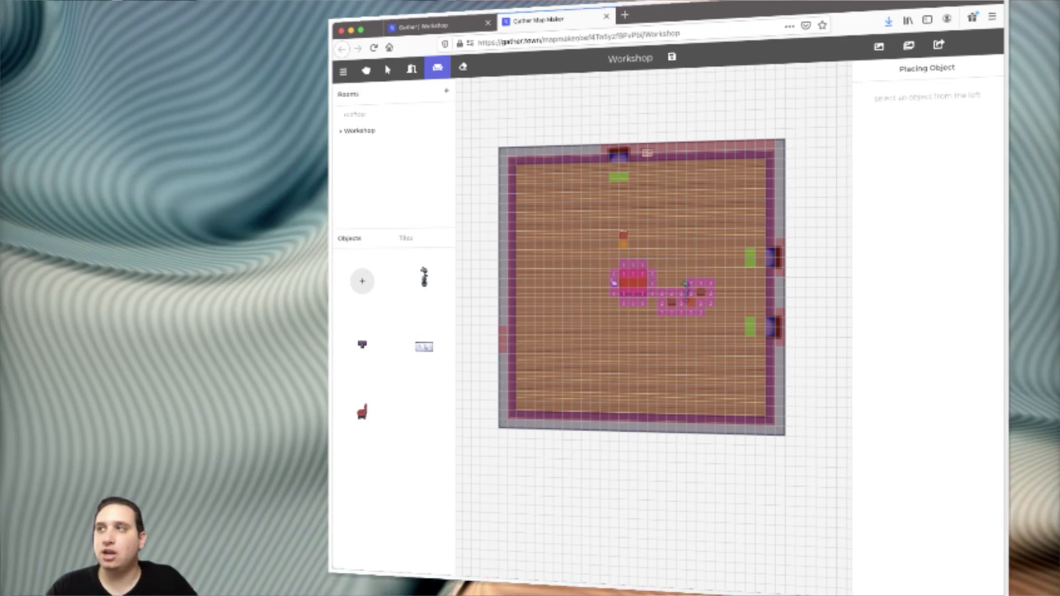
left_click(411, 69)
left_click(437, 68)
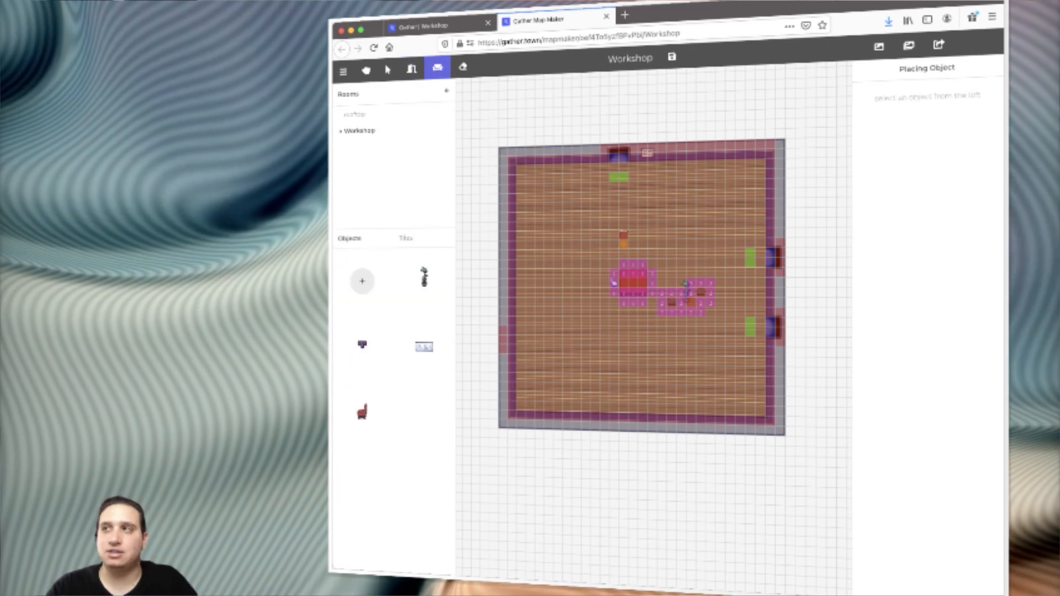
left_click(362, 281)
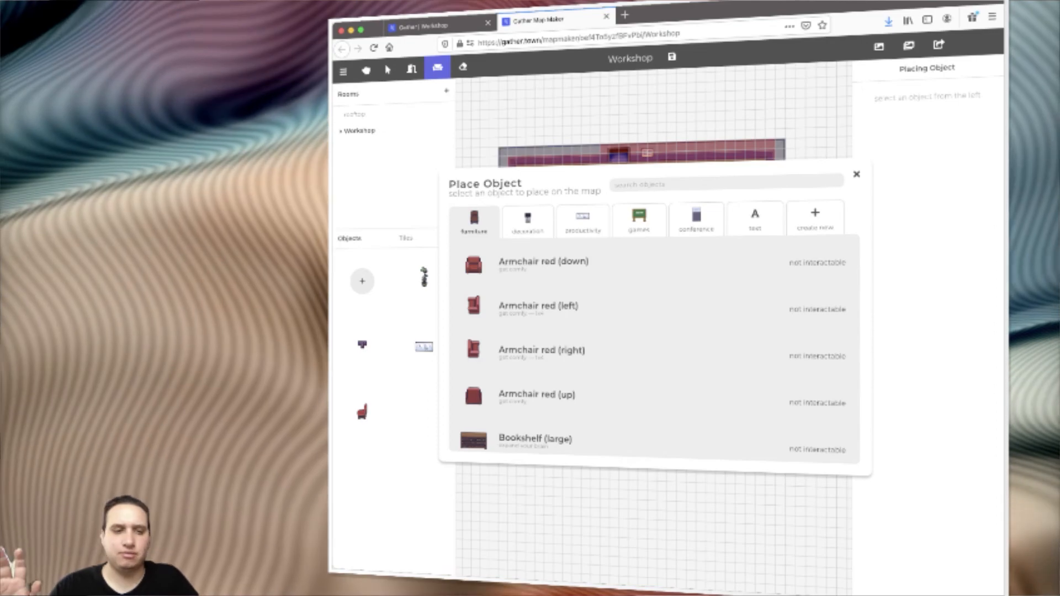
left_click(544, 262)
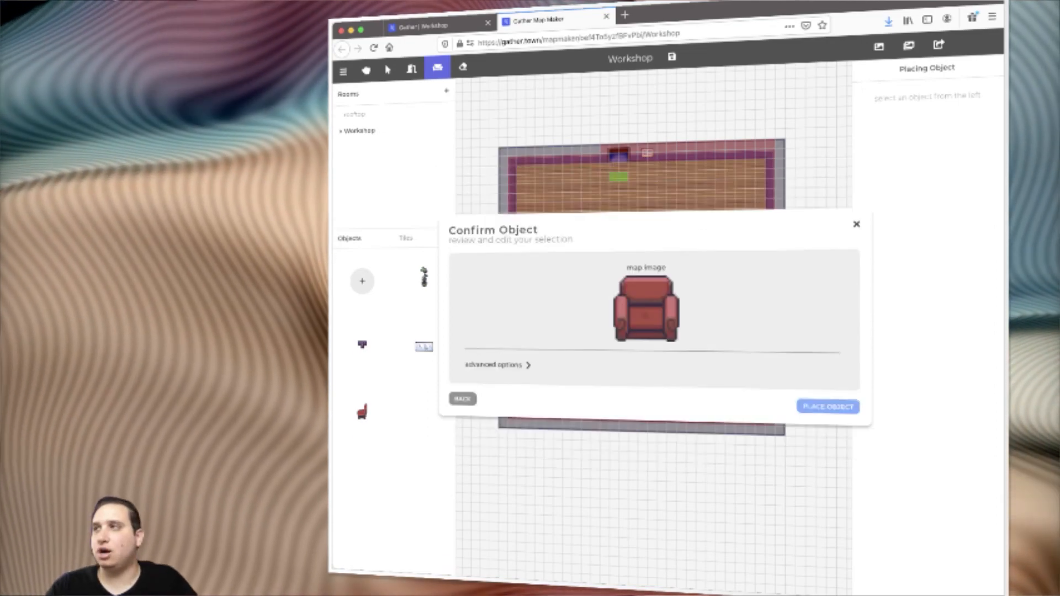
left_click(827, 407)
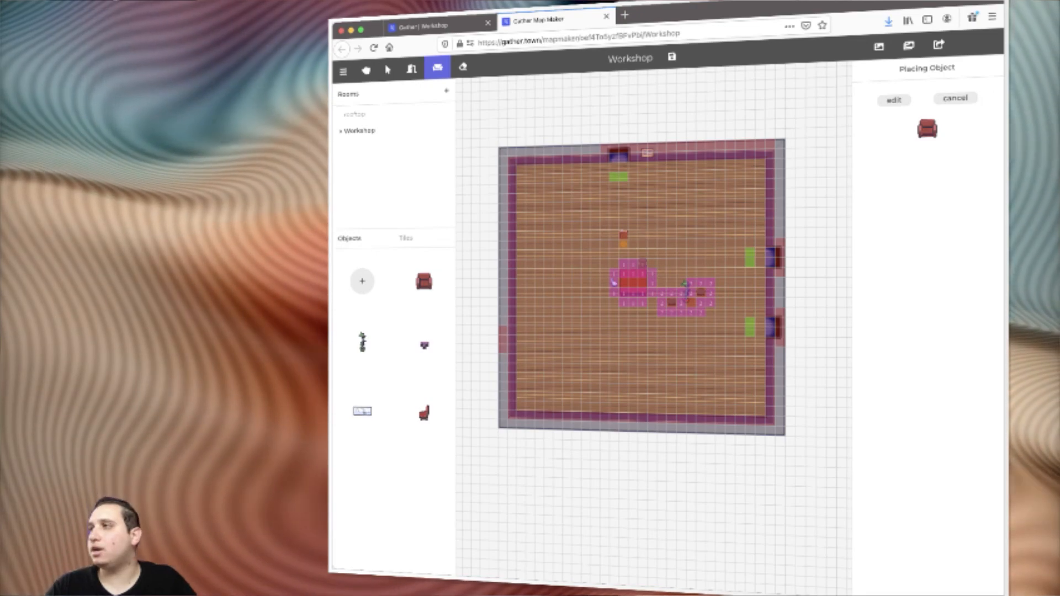
left_click(633, 264)
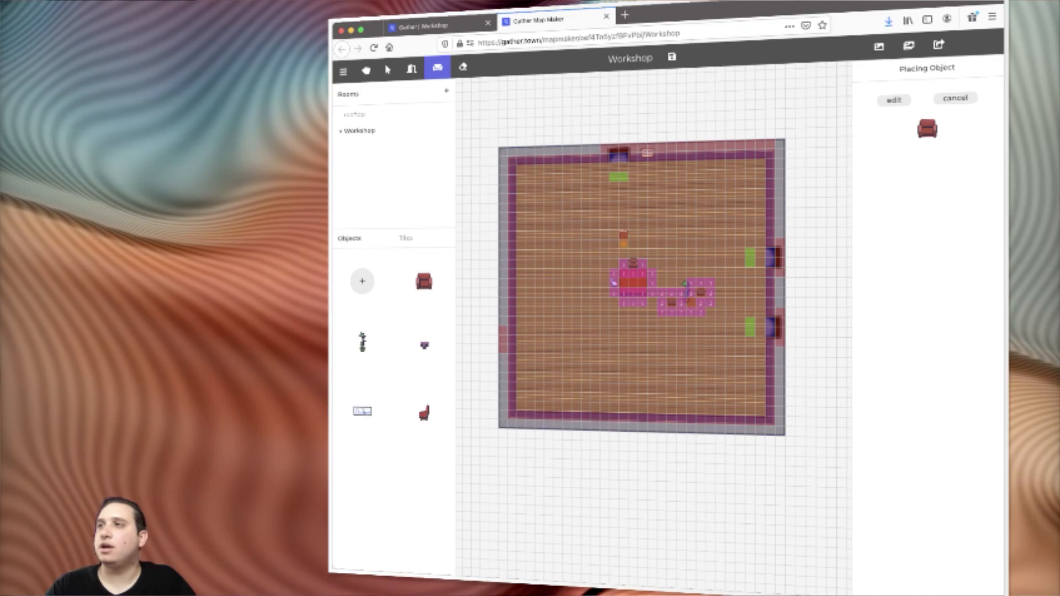
Step: Place the plant from the recently used objects just above the upper right corner of the red table's private space
left_click(363, 342)
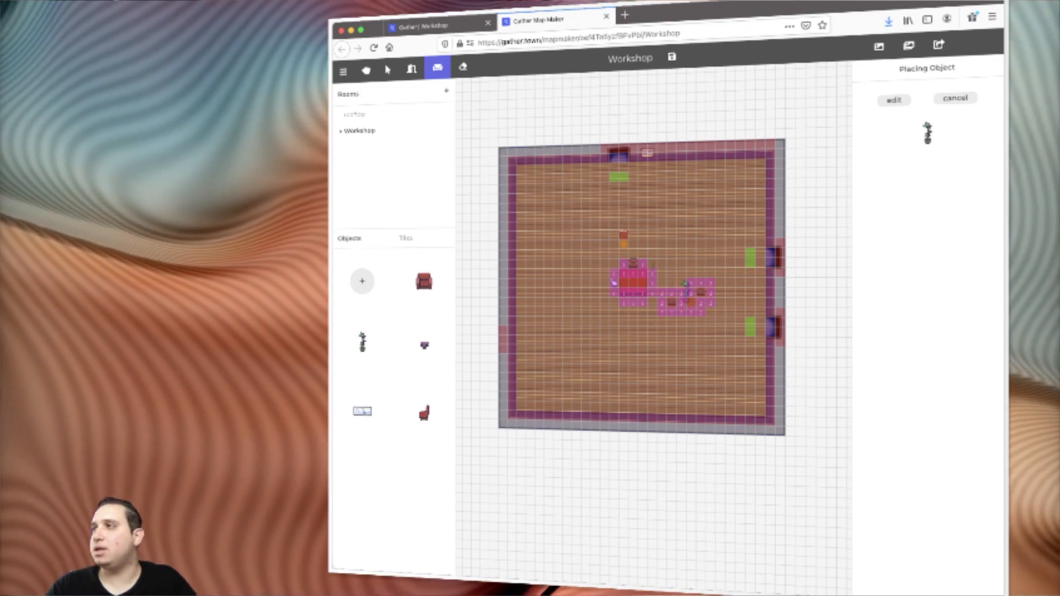
left_click(653, 254)
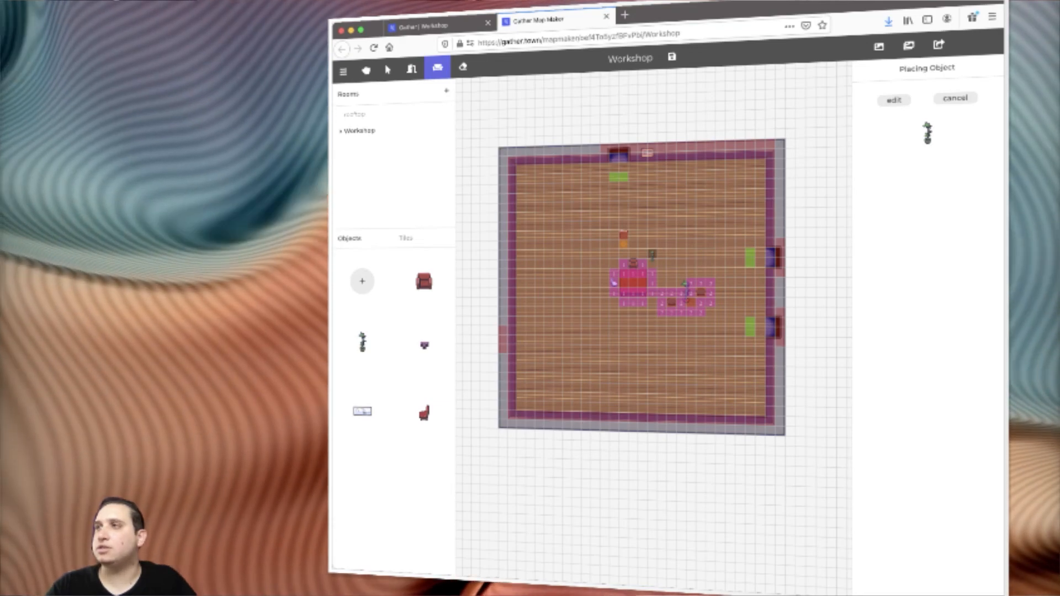
Step: Browse the furniture and decoration objects available for placement on the map
left_click(362, 282)
scroll(607, 320, "down", 3)
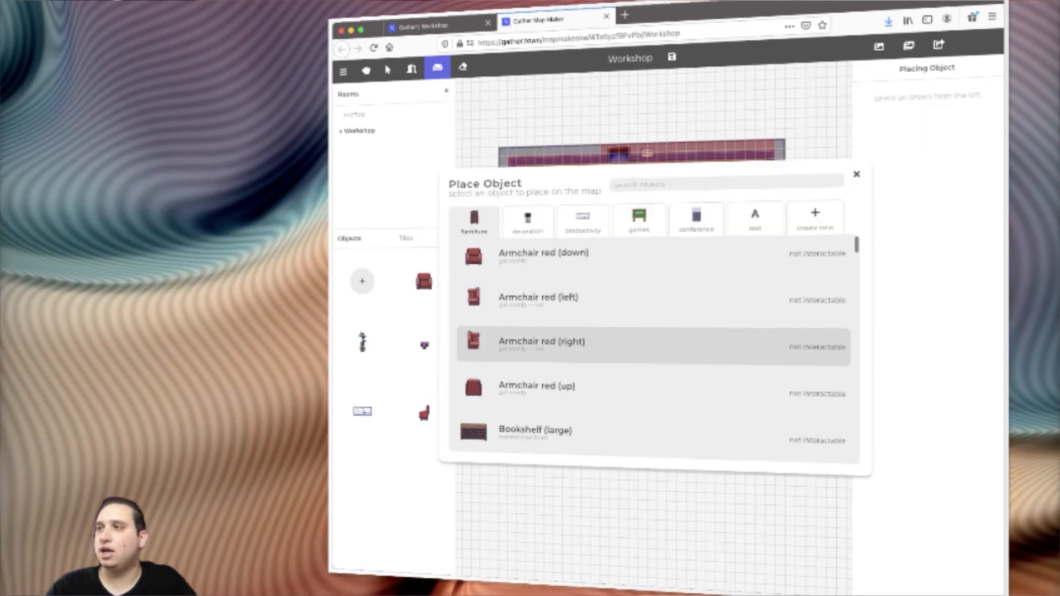
scroll(608, 320, "down", 10)
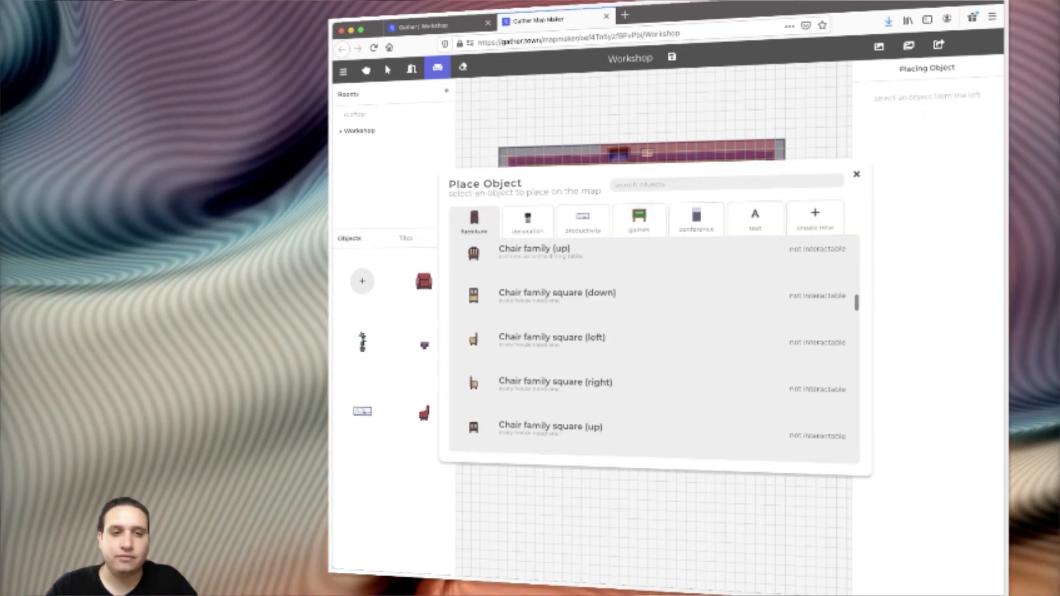
scroll(651, 354, "down", 10)
scroll(651, 353, "up", 20)
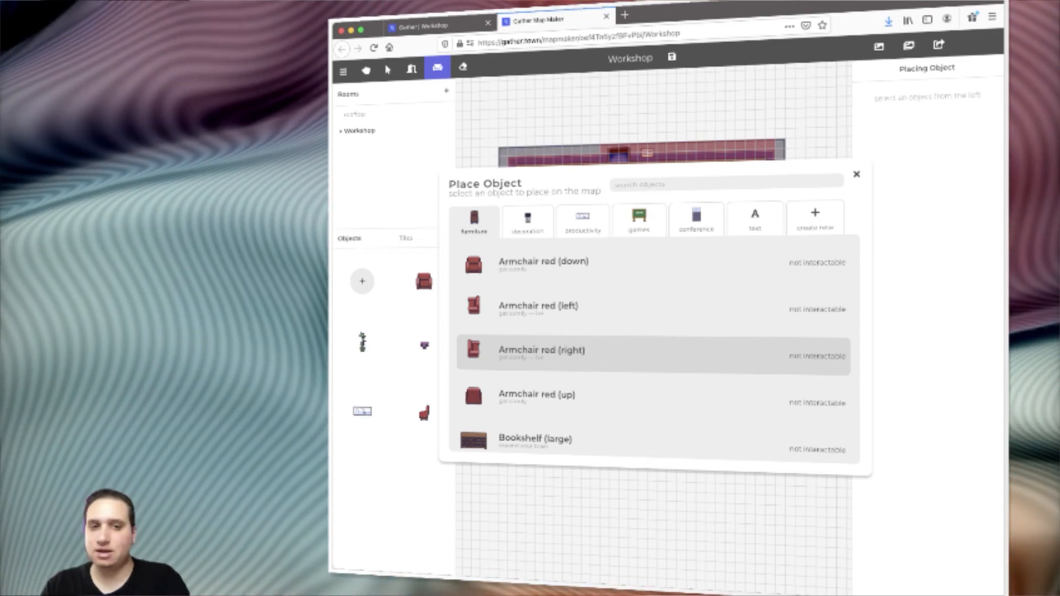
scroll(652, 353, "down", 8)
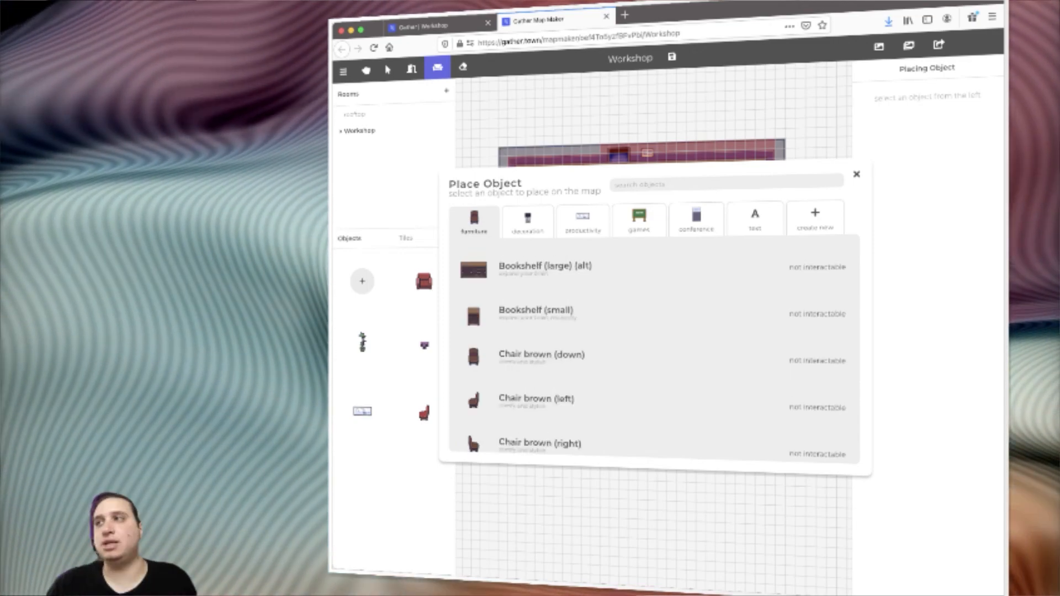
scroll(652, 354, "down", 5)
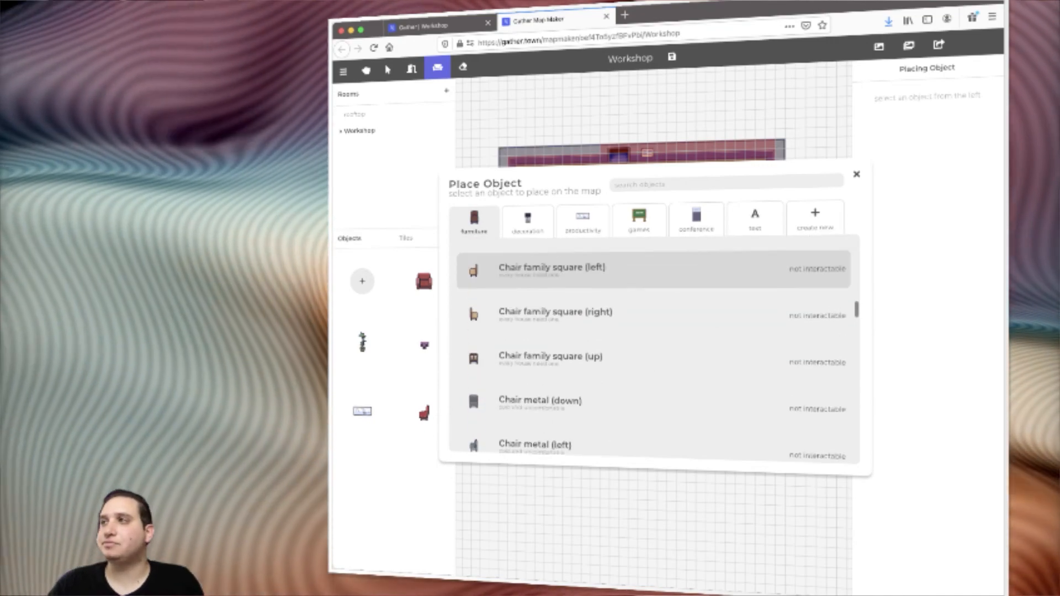
left_click(527, 221)
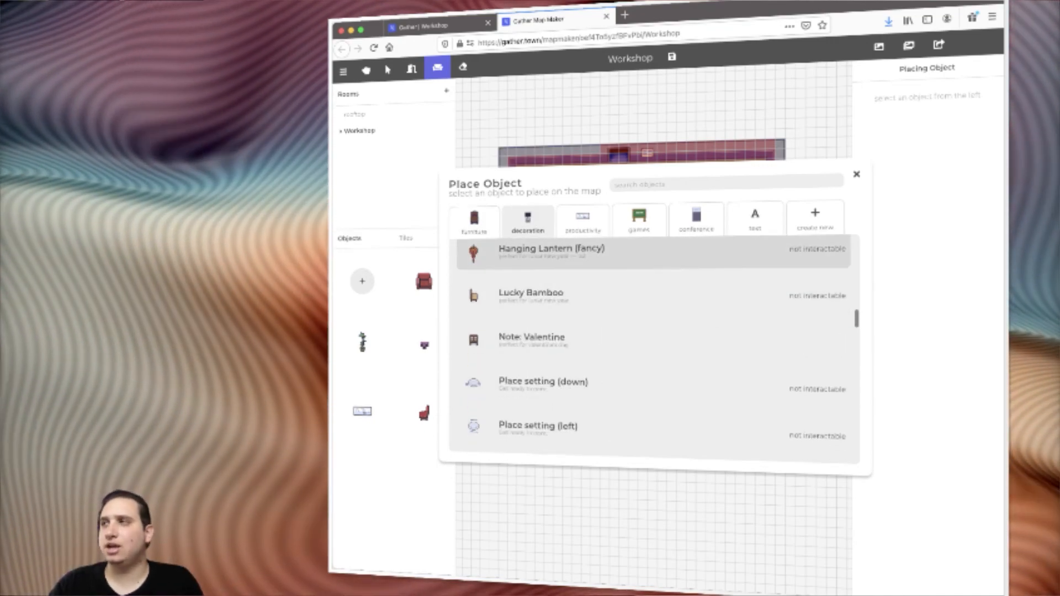
scroll(652, 354, "down", 1)
scroll(652, 353, "down", 7)
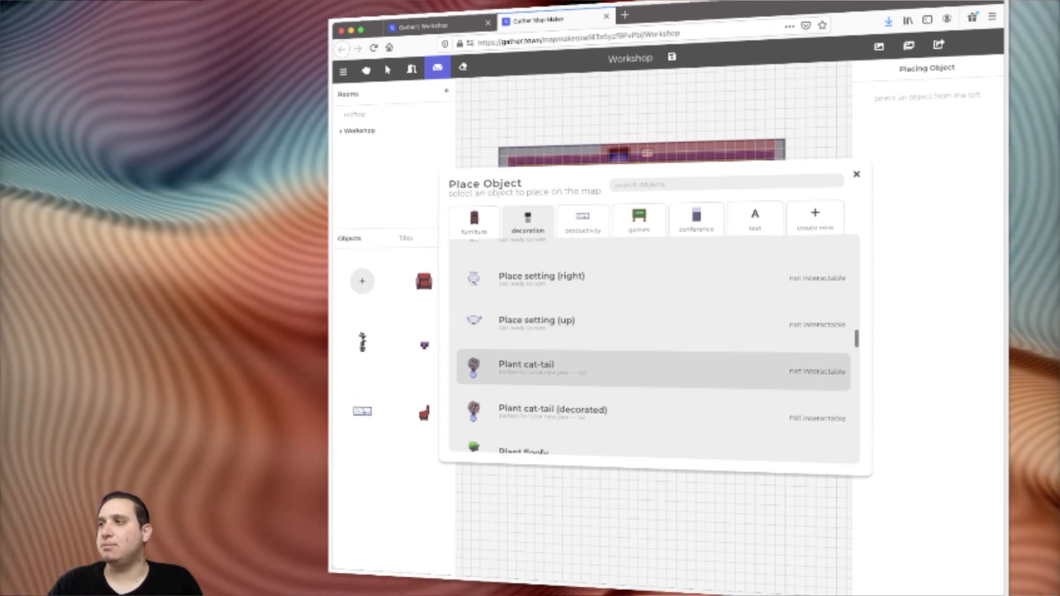
Step: Choose the plain 2x2 Shared Whiteboard (with stand) from the productivity objects and set its preview text to "press x to get jiggy with it"
left_click(584, 222)
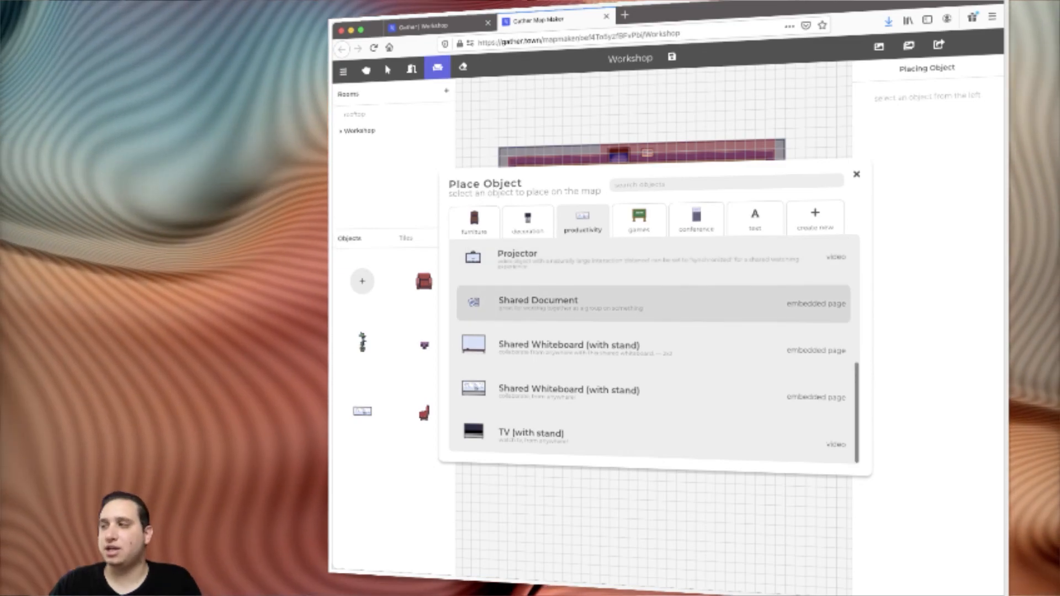
left_click(569, 348)
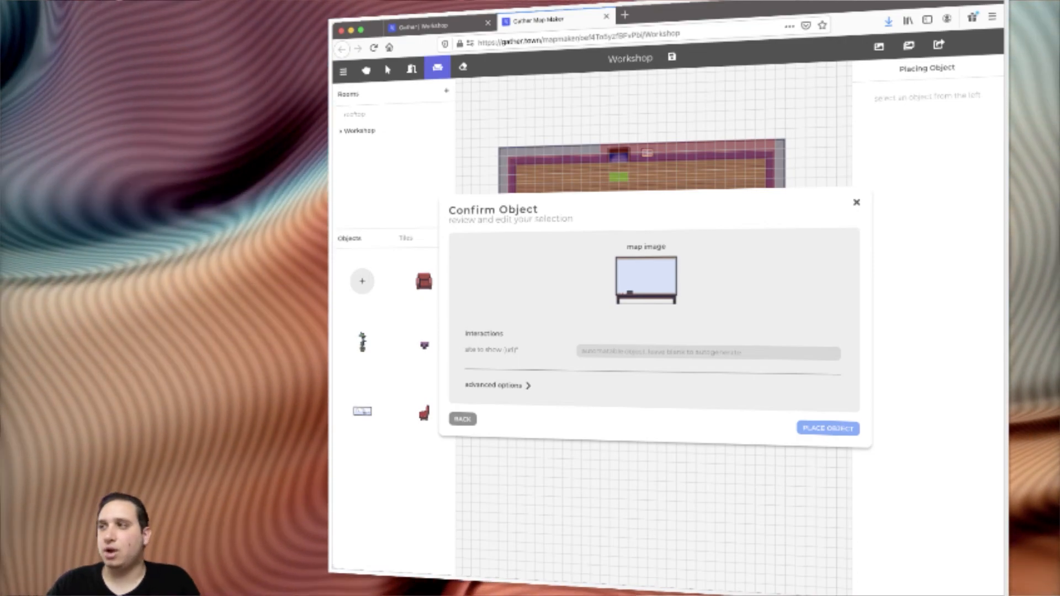
left_click(494, 386)
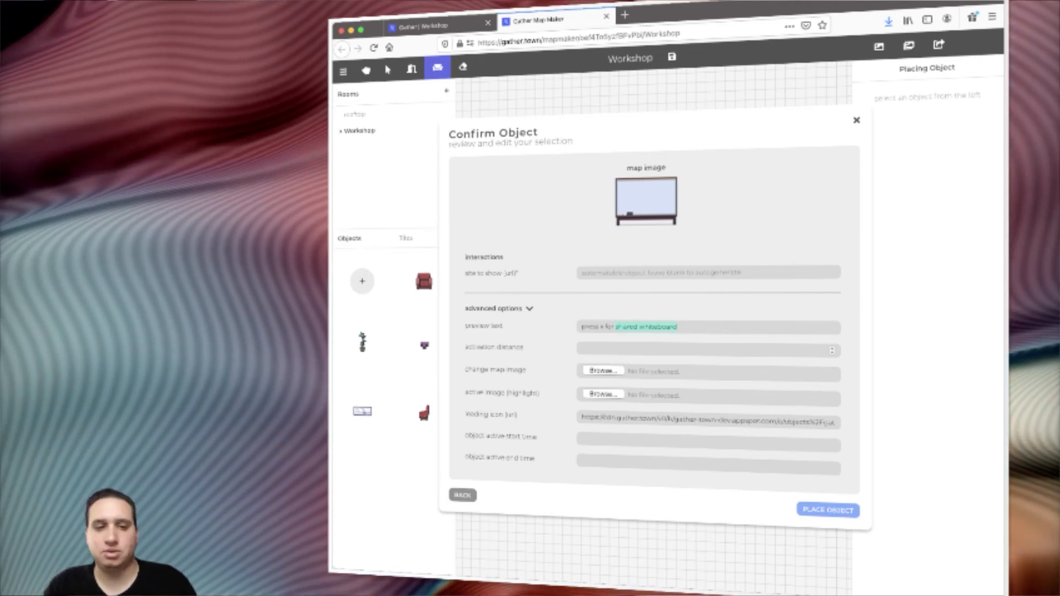
key("BackSpace")
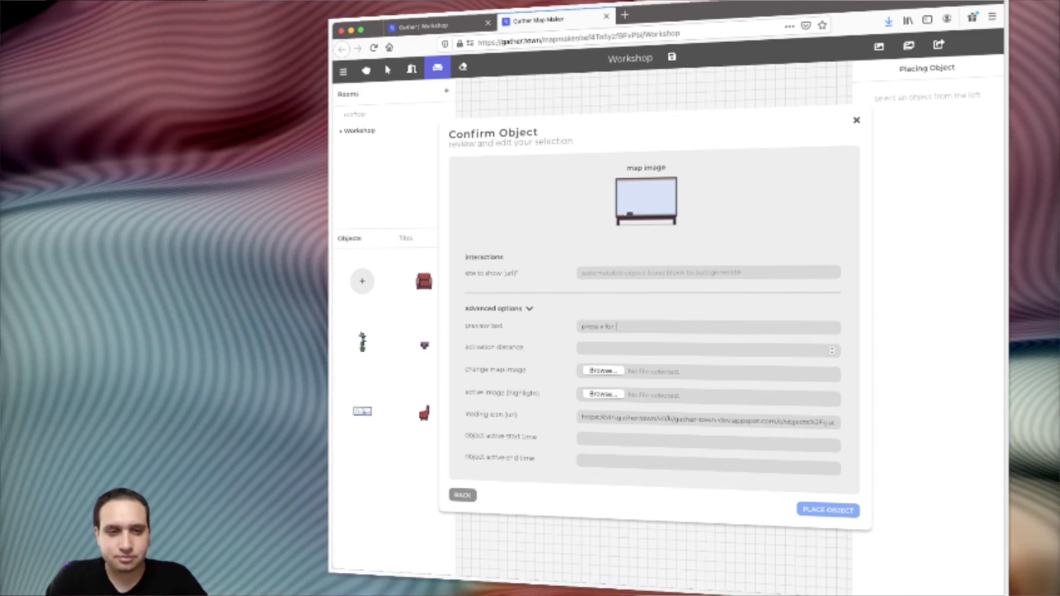
type("t")
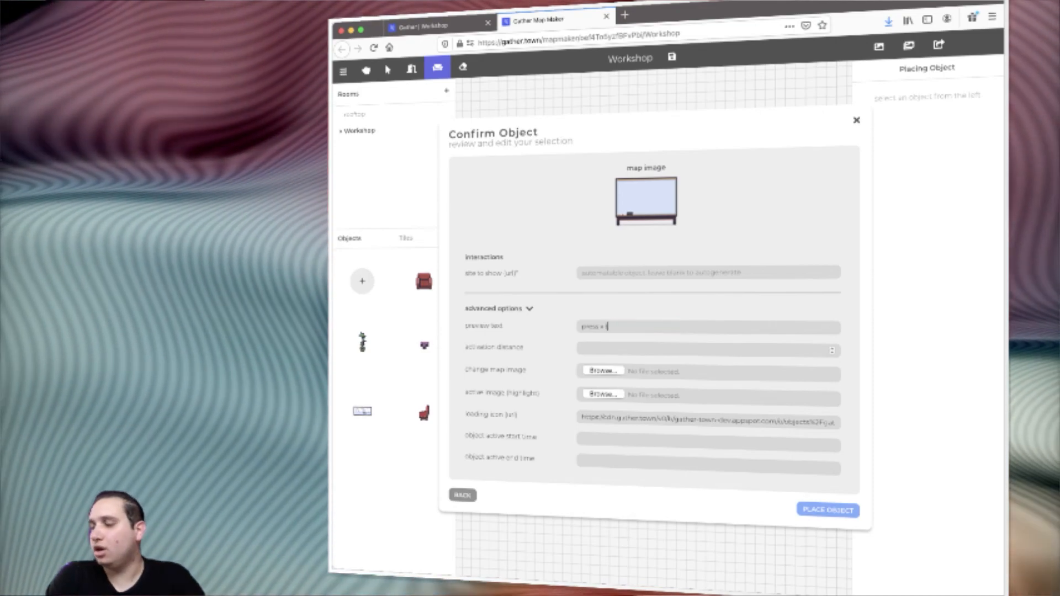
type("o get j")
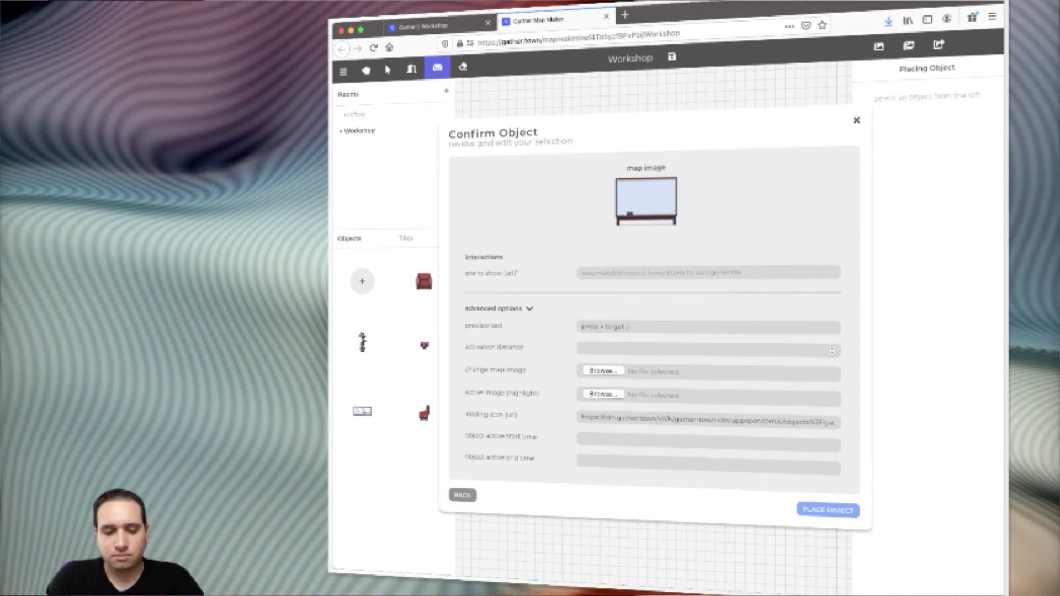
type("iggy with it")
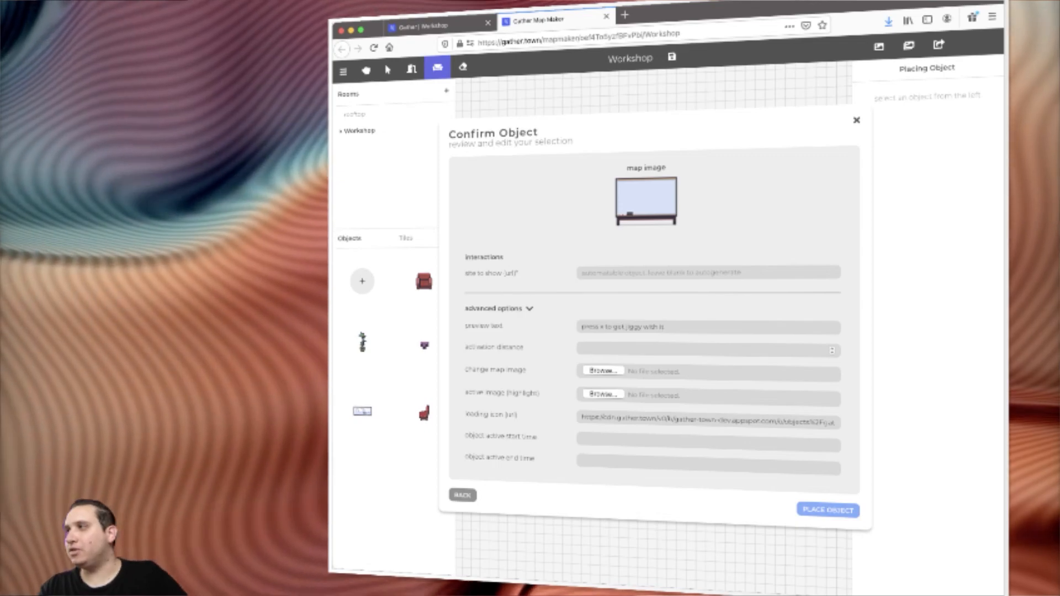
Step: Set the whiteboard's activation distance to 3 and place it on the red table
key("Tab")
type("1")
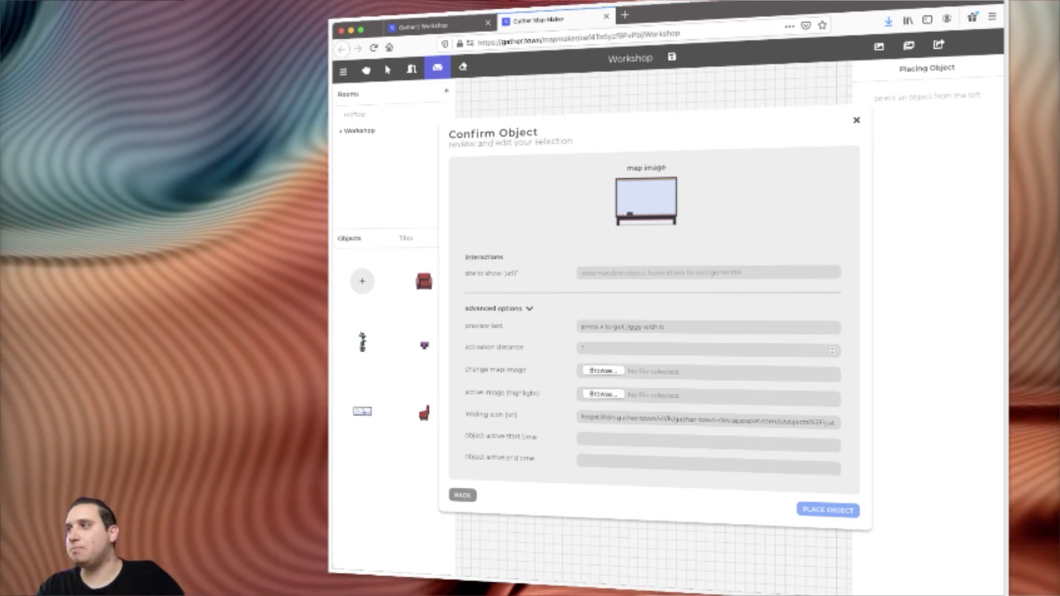
left_click(832, 348)
left_click(832, 348)
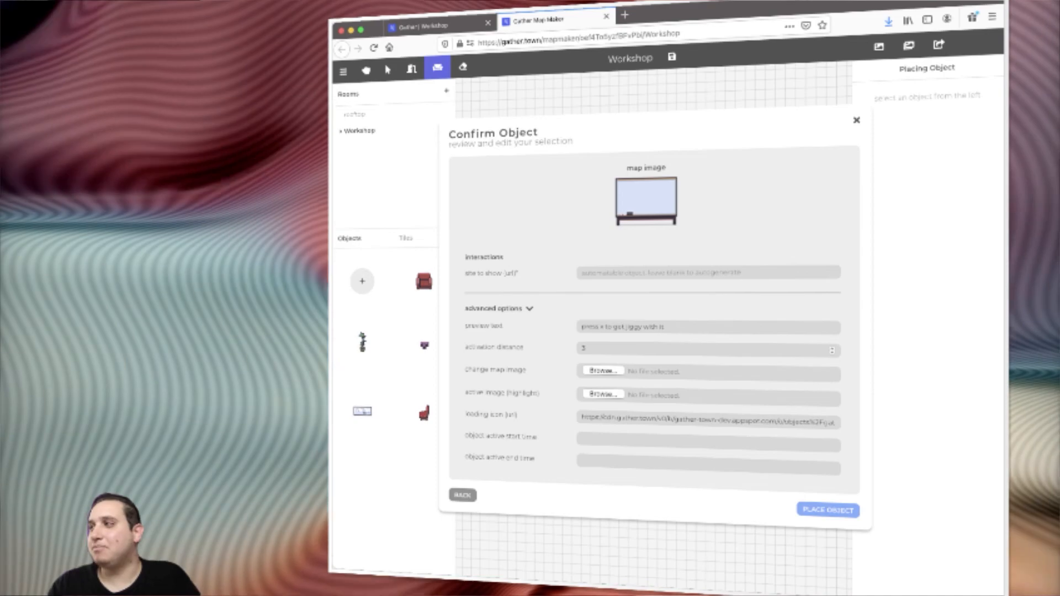
left_click(828, 510)
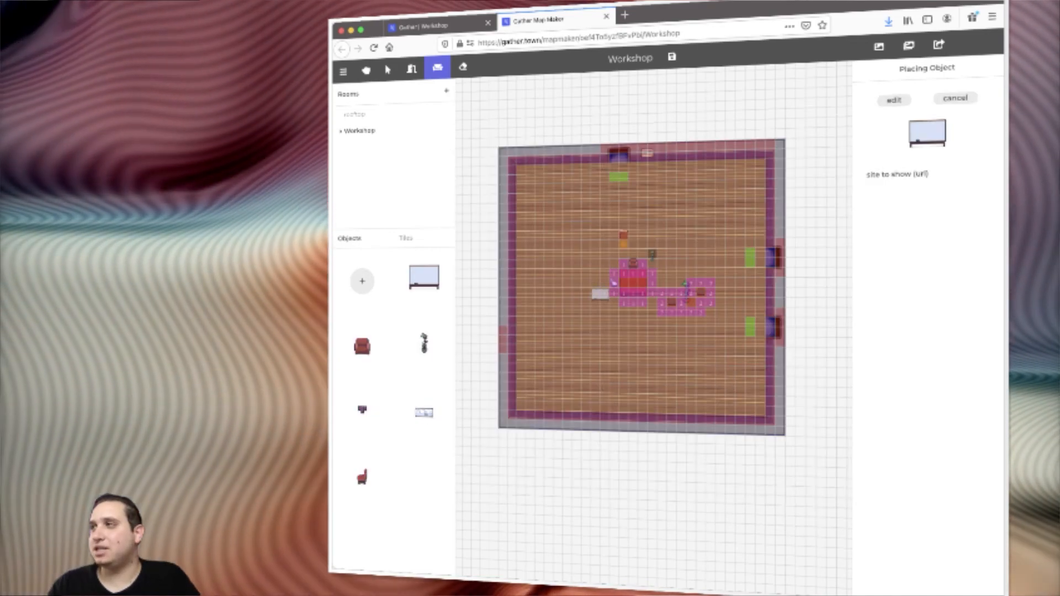
left_click(638, 284)
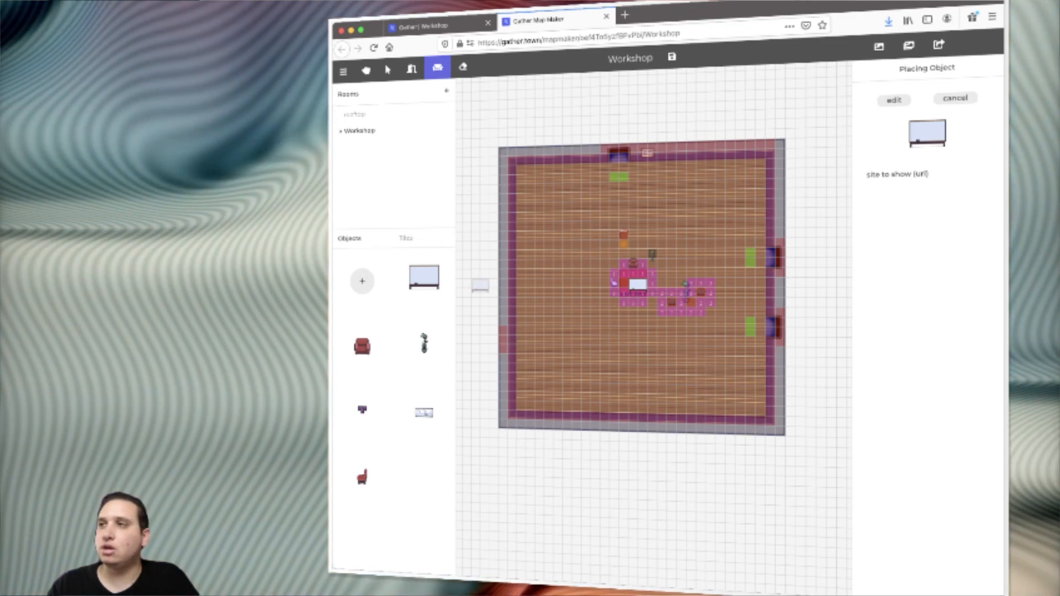
Step: Review the site link and advanced options of the Bulletin text productivity object without placing it
left_click(362, 281)
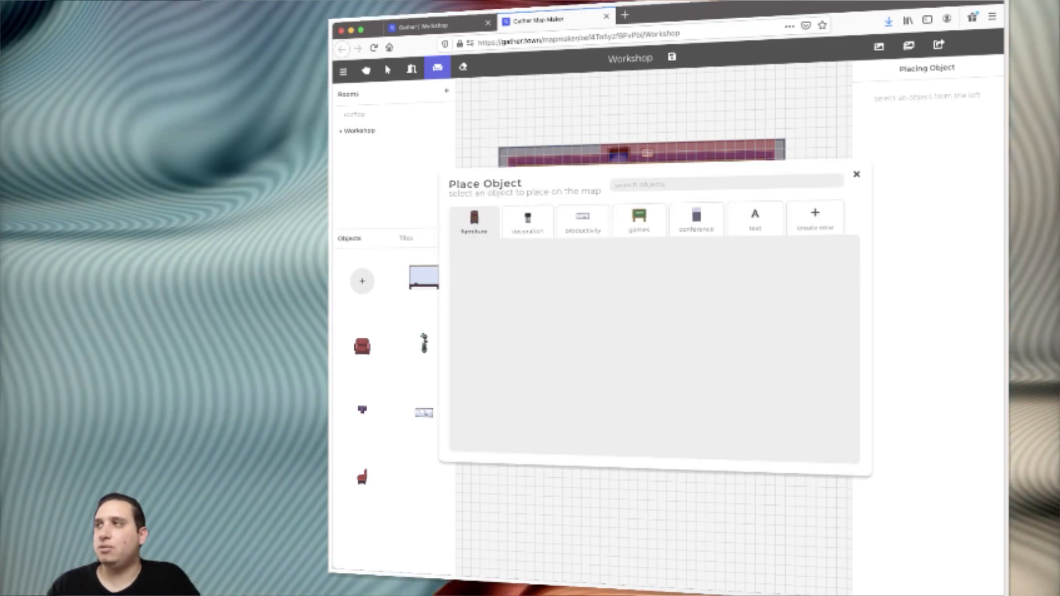
left_click(582, 221)
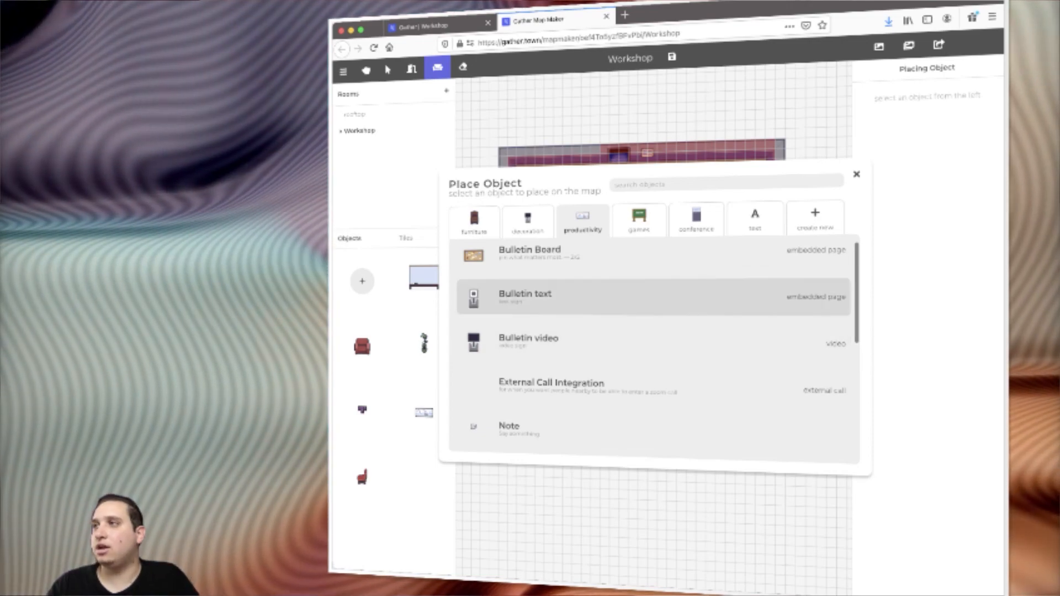
left_click(552, 309)
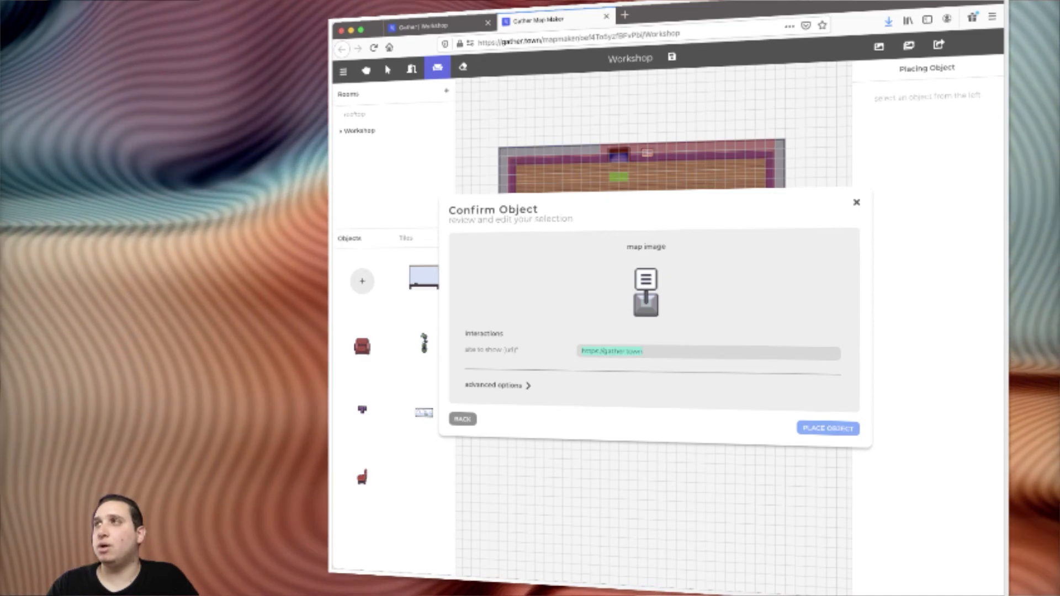
left_click(498, 386)
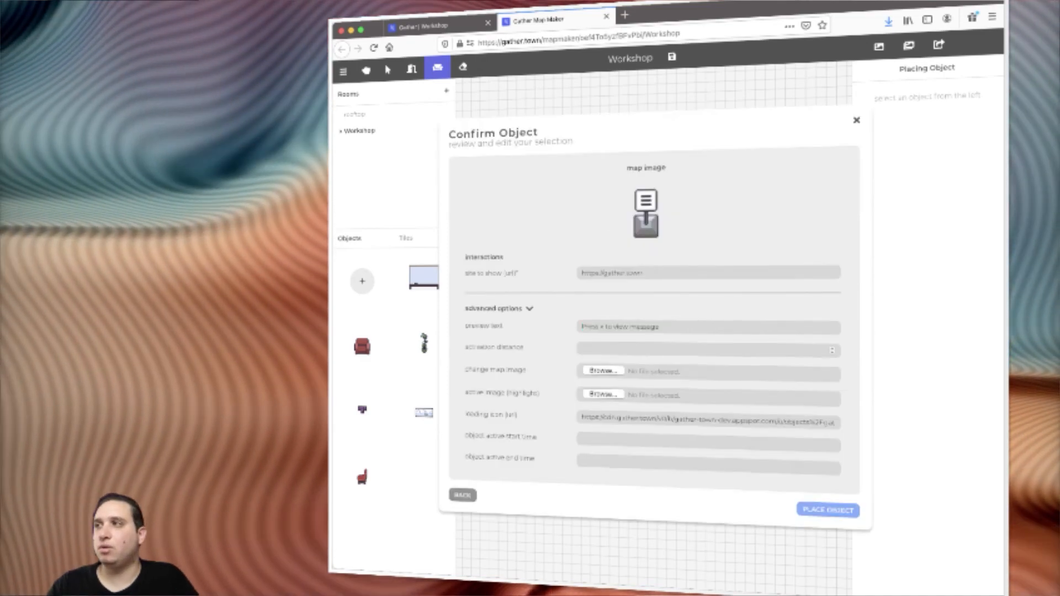
left_click(462, 495)
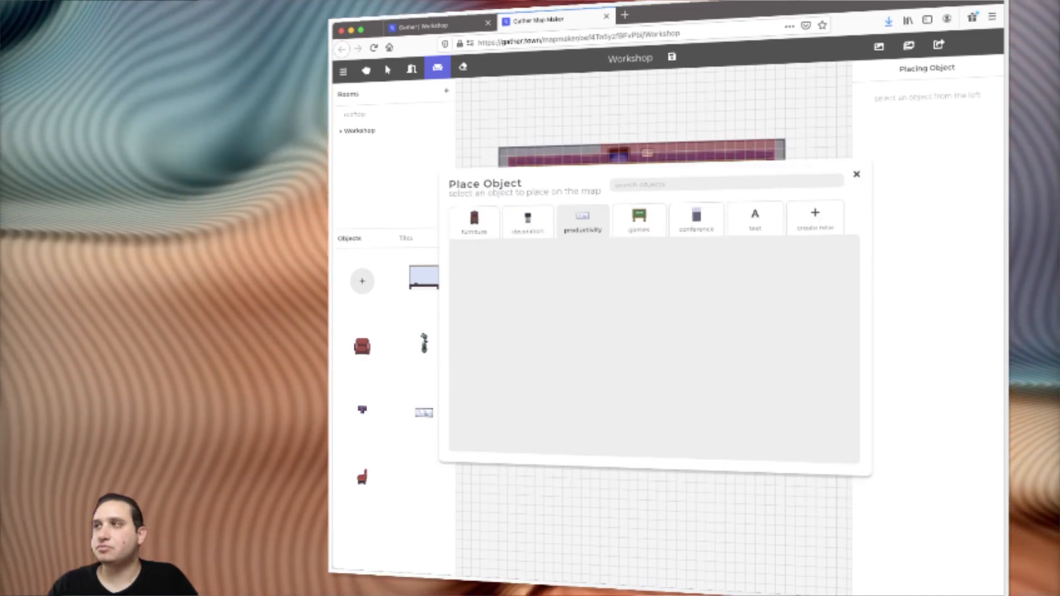
Step: Examine the Bulletin video object's video link and advanced options, and the External Call Integration's prompt and call link settings
left_click(528, 354)
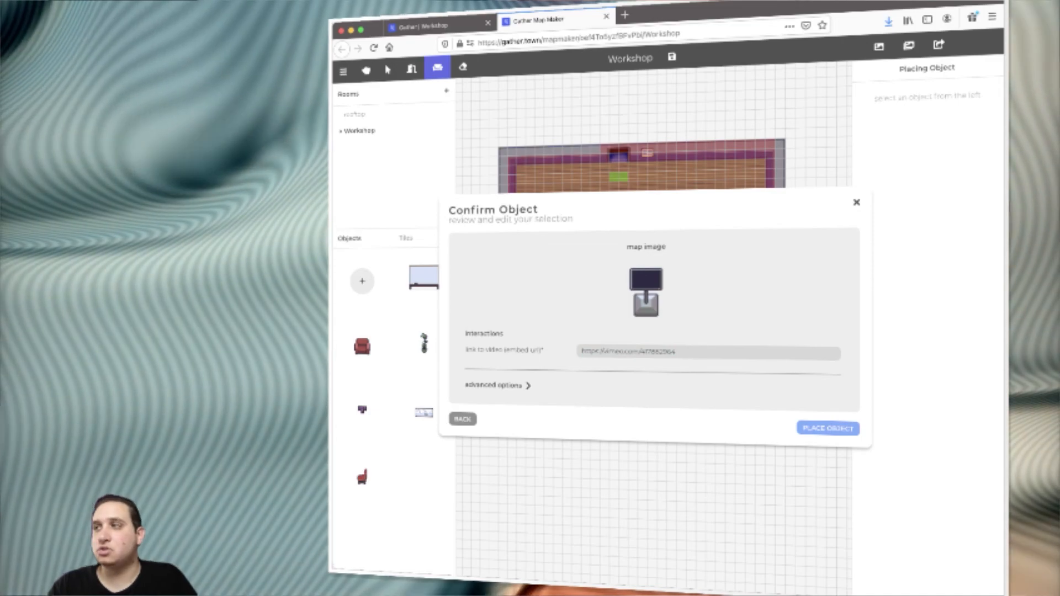
left_click(498, 386)
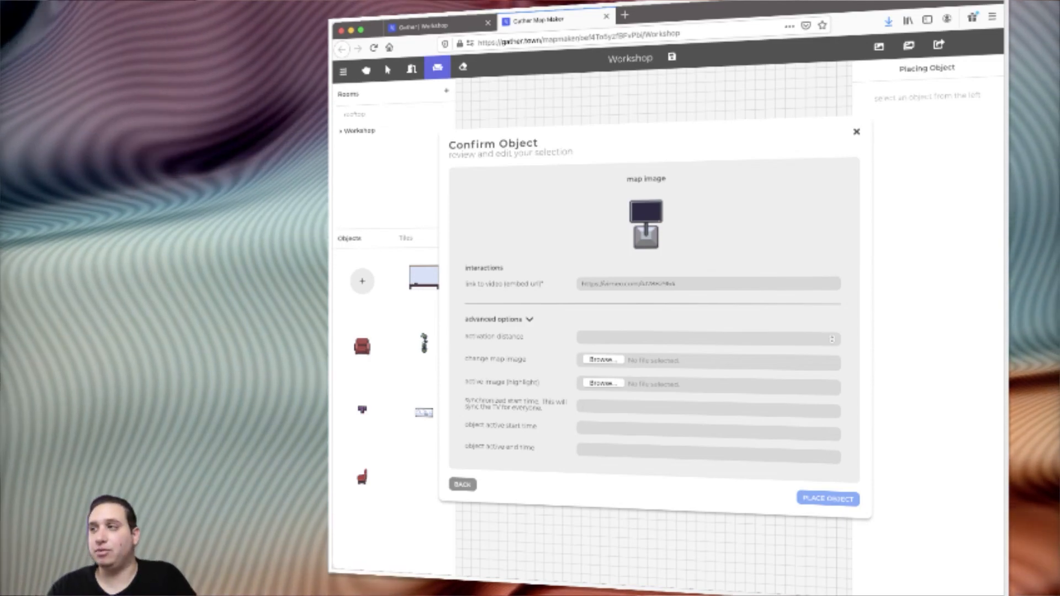
left_click(462, 485)
scroll(652, 309, "down", 3)
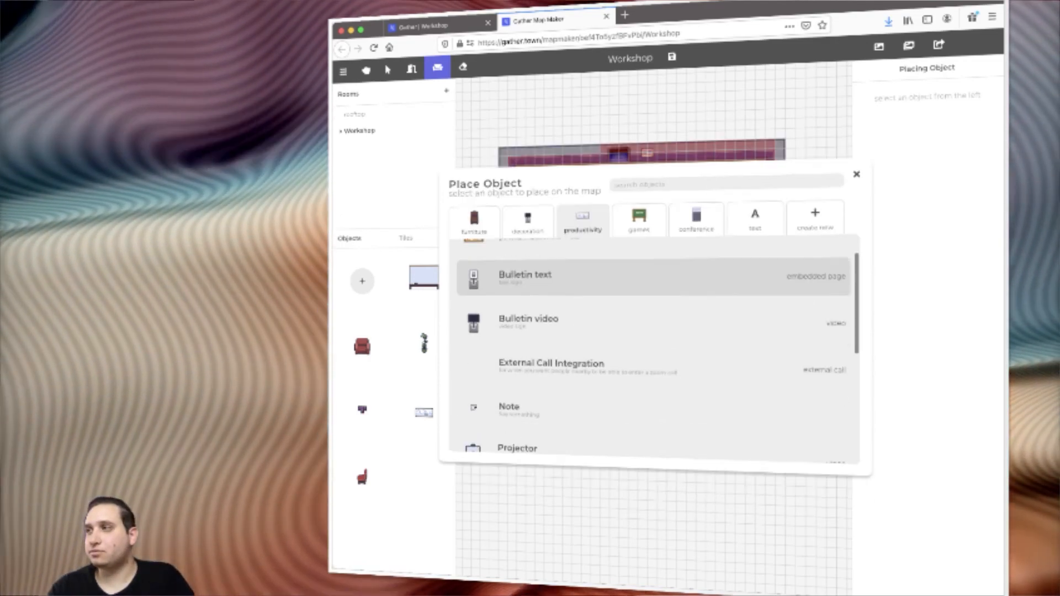
left_click(552, 309)
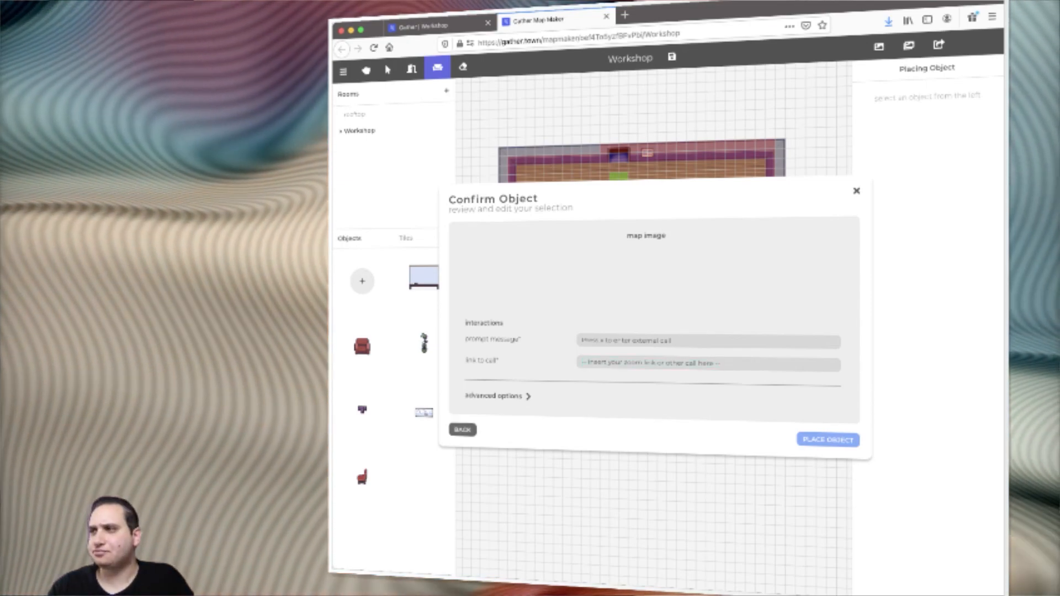
left_click(462, 430)
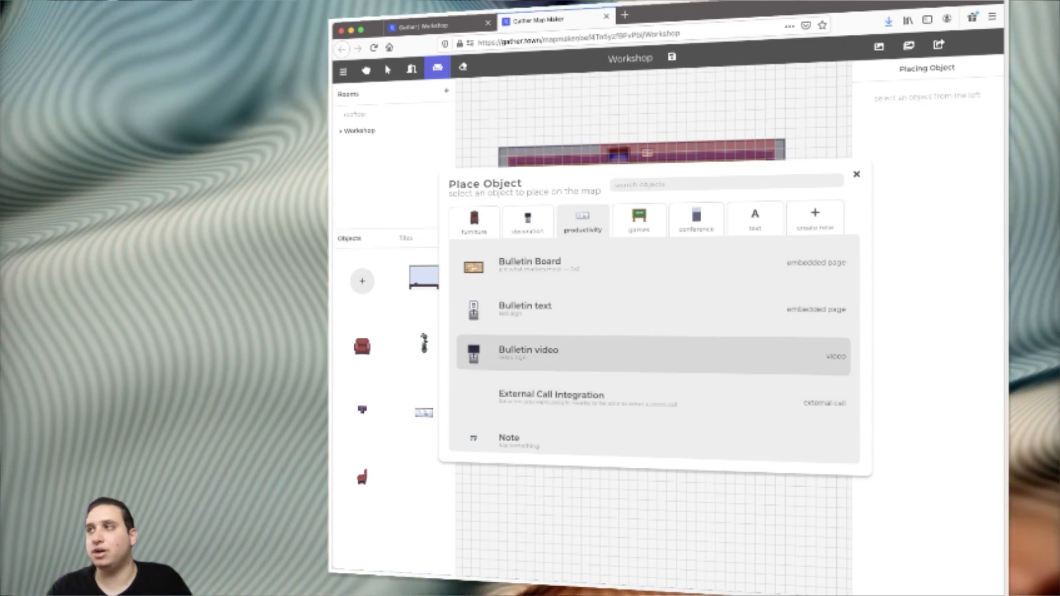
Step: Look through the remaining productivity objects and the games available for placement
scroll(651, 359, "down", 3)
scroll(651, 348, "down", 1)
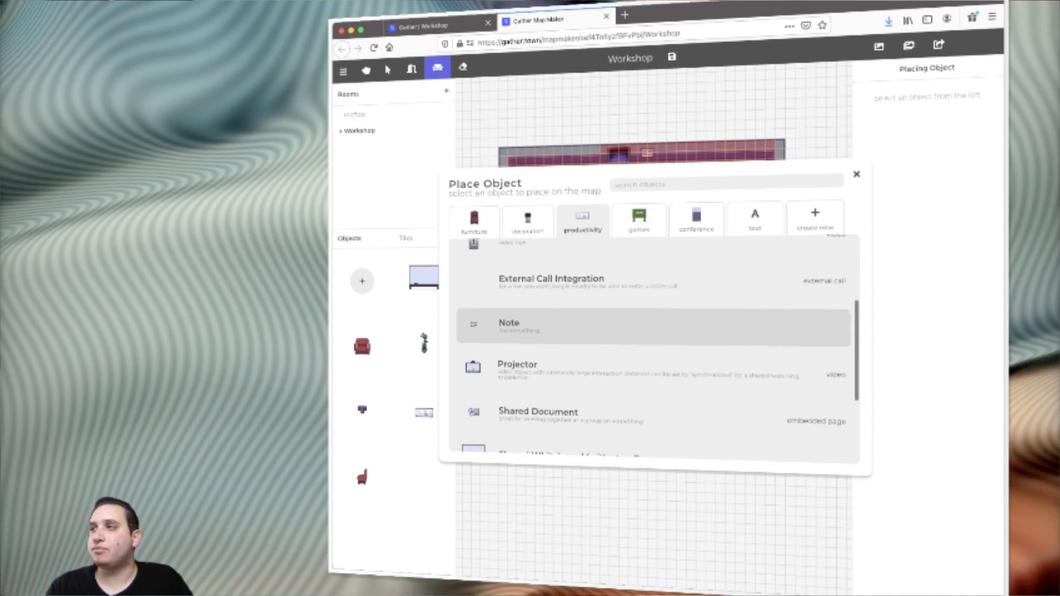
scroll(652, 348, "down", 1)
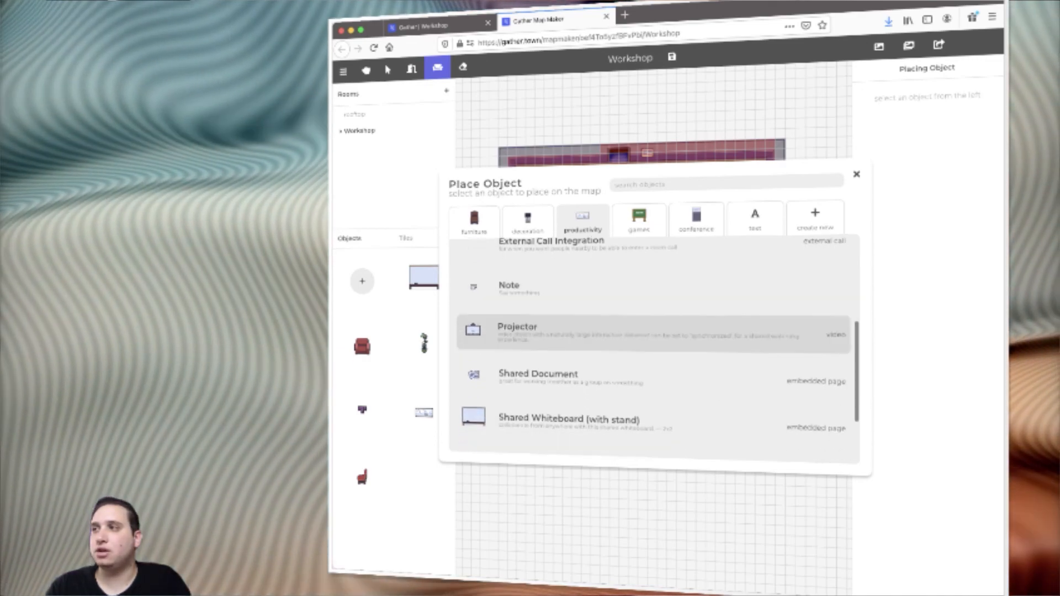
scroll(652, 332, "down", 2)
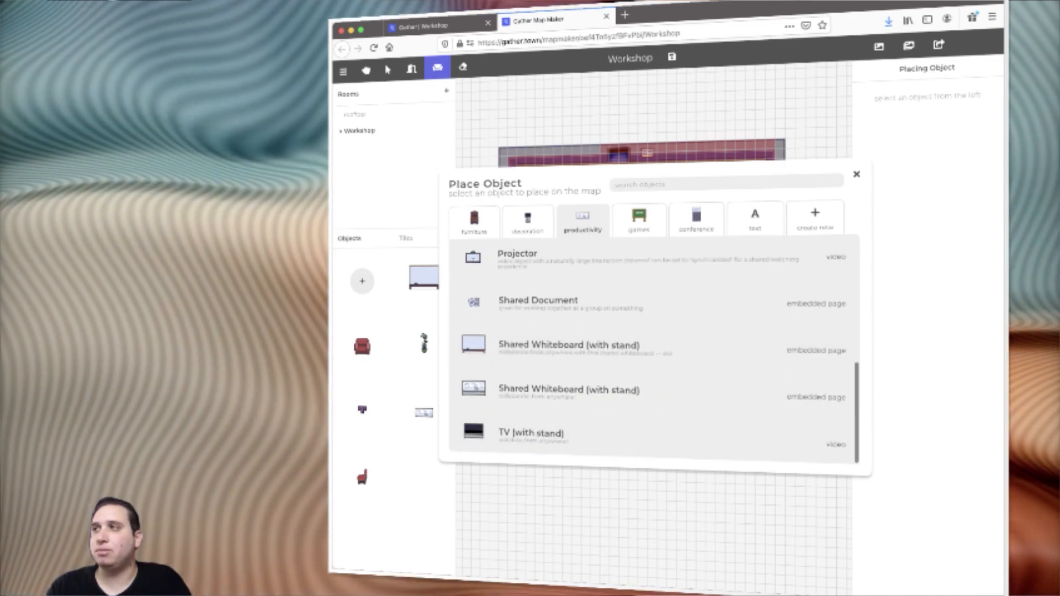
scroll(652, 348, "up", 5)
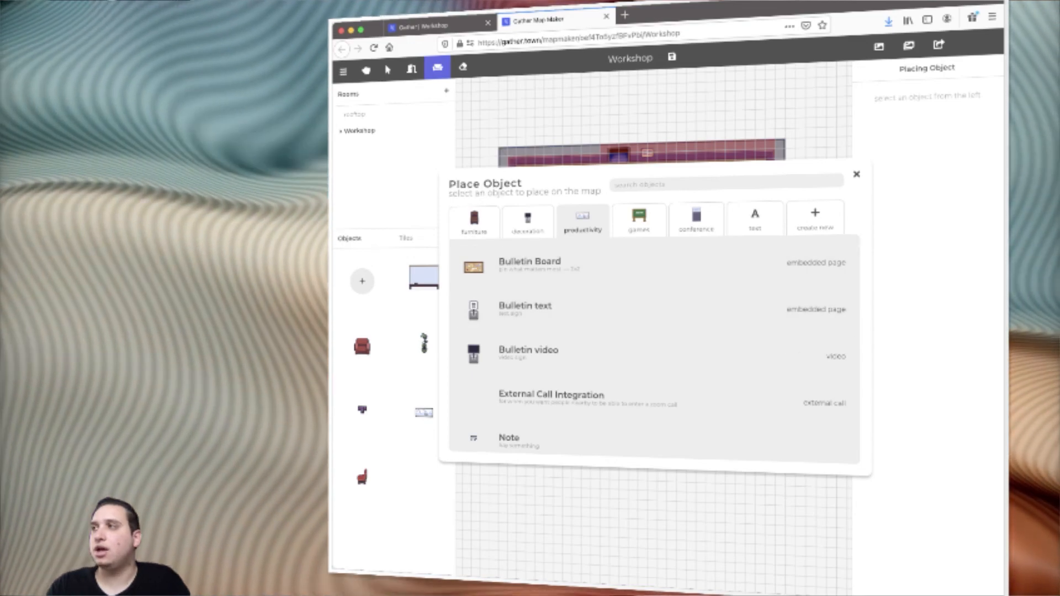
left_click(638, 220)
scroll(652, 351, "down", 2)
scroll(651, 347, "down", 2)
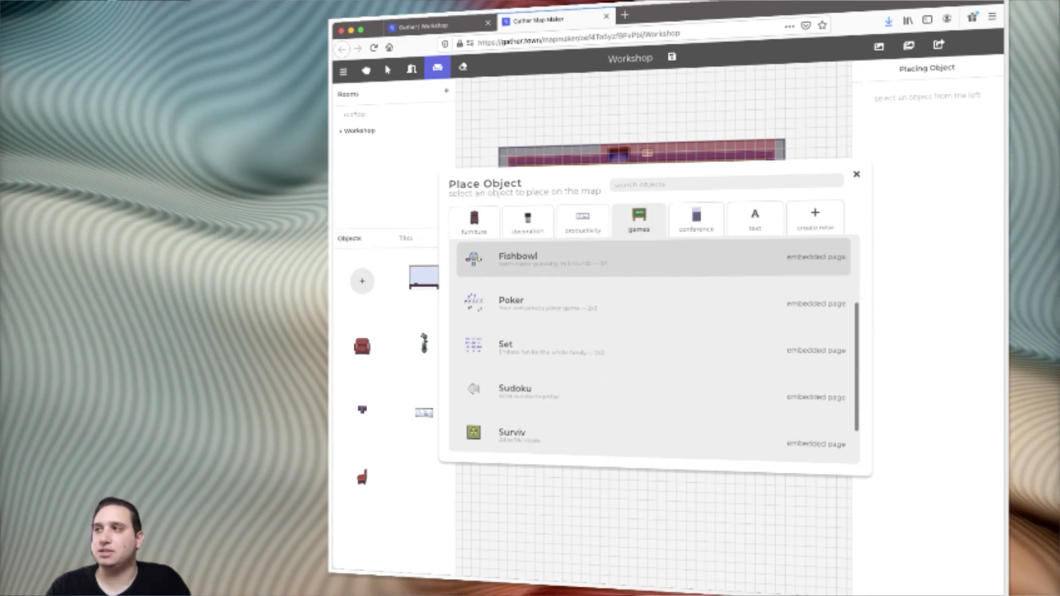
Step: Review the Note object's message setting and the Shared Document object's site link without placing either
scroll(651, 347, "up", 3)
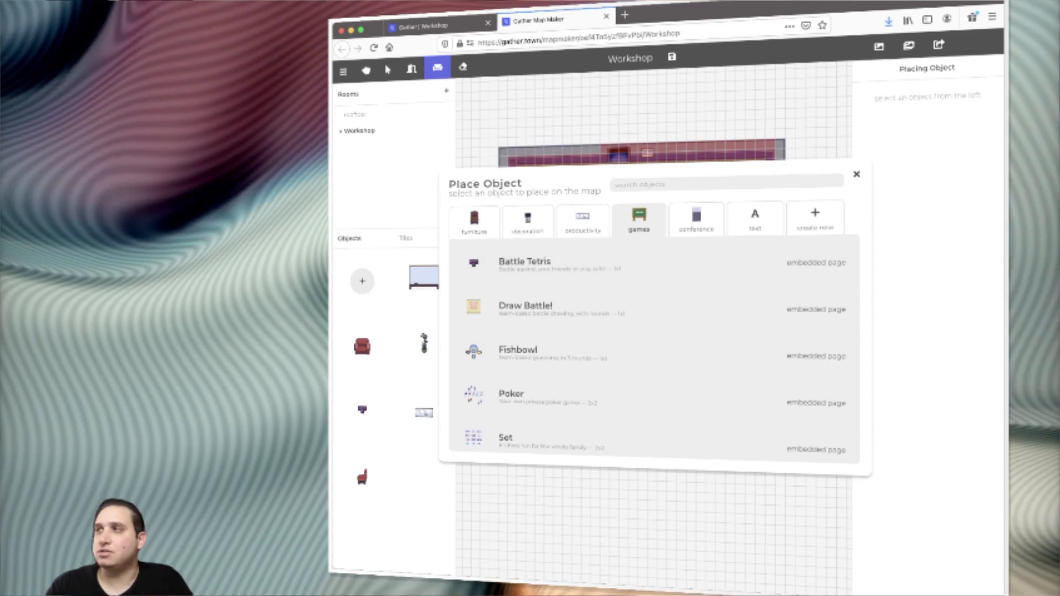
left_click(583, 222)
scroll(651, 370, "down", 2)
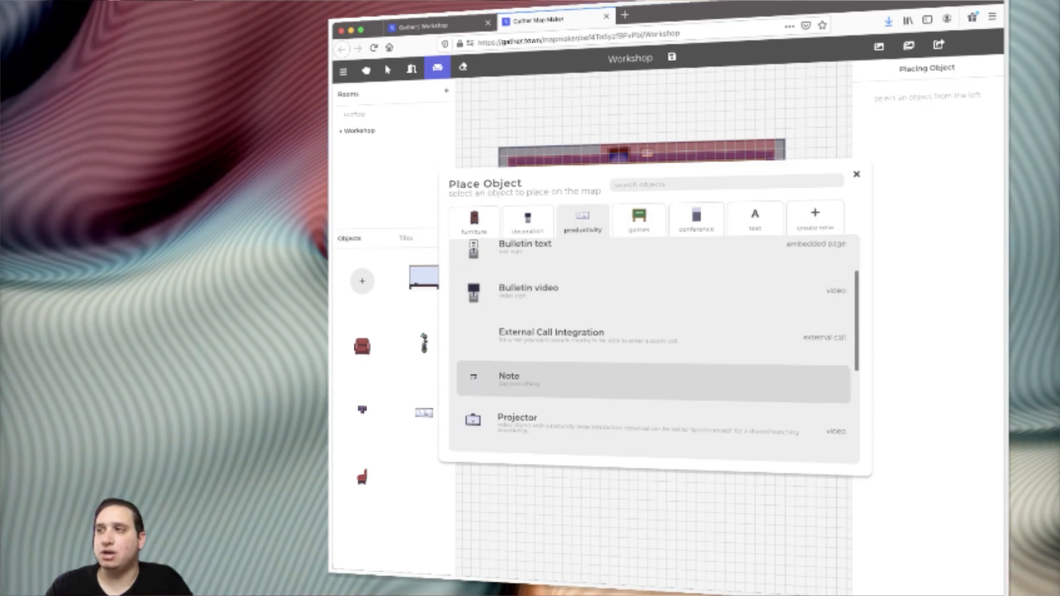
left_click(652, 381)
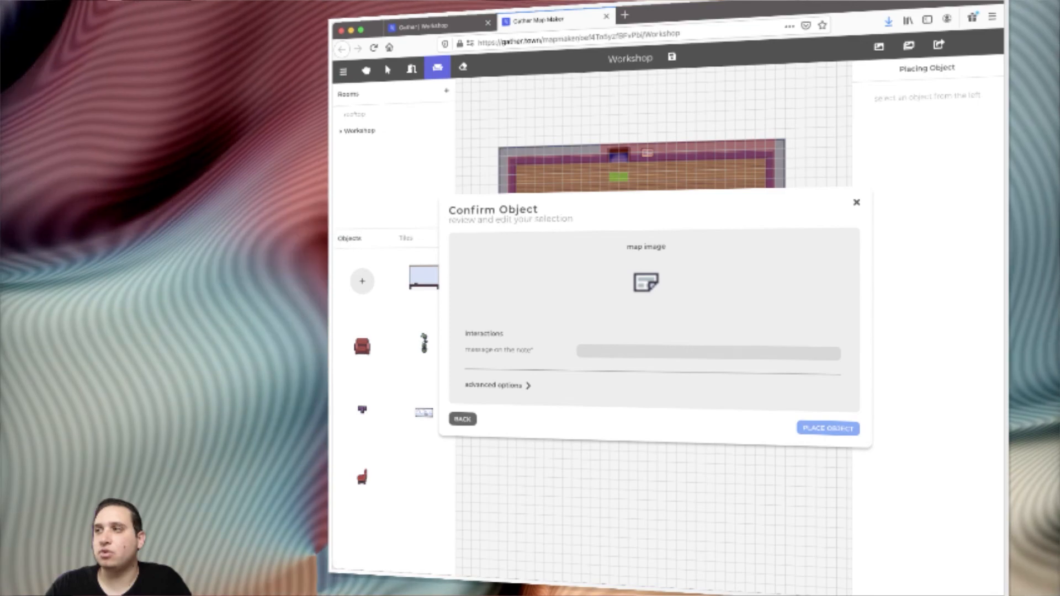
left_click(462, 419)
scroll(652, 331, "down", 4)
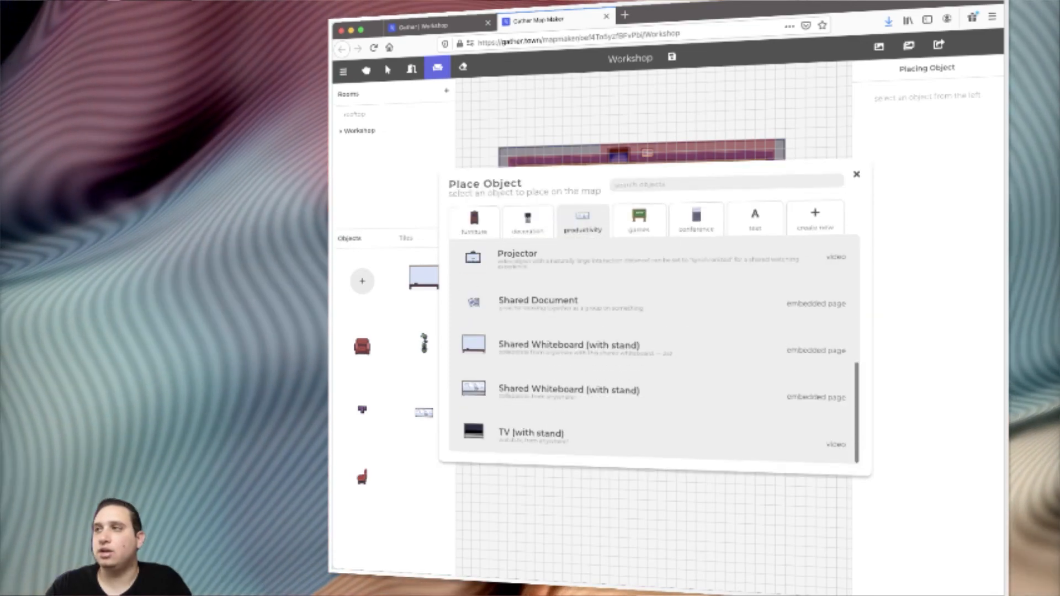
left_click(607, 302)
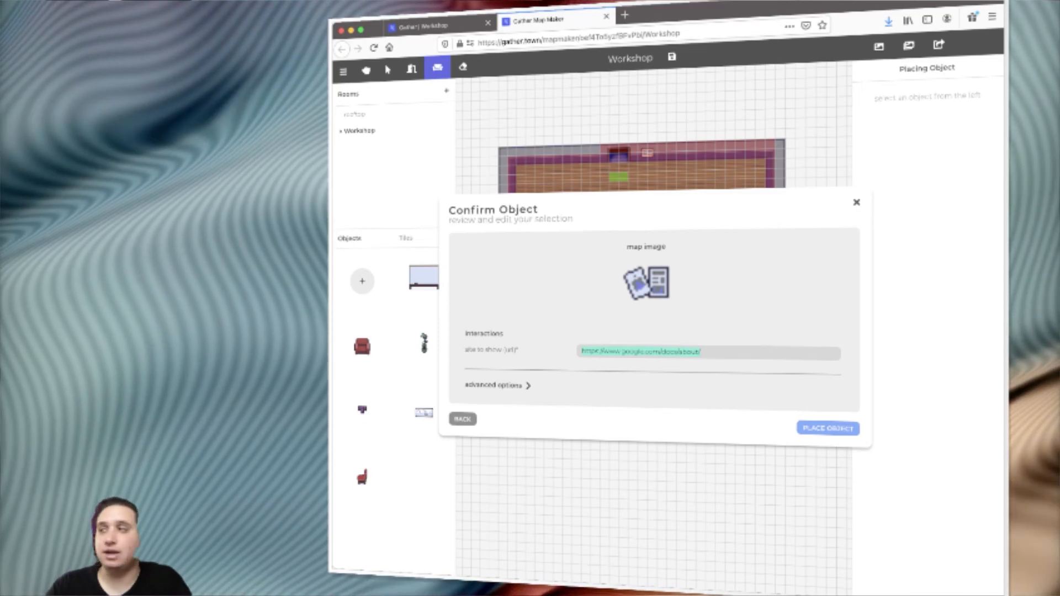
left_click(462, 419)
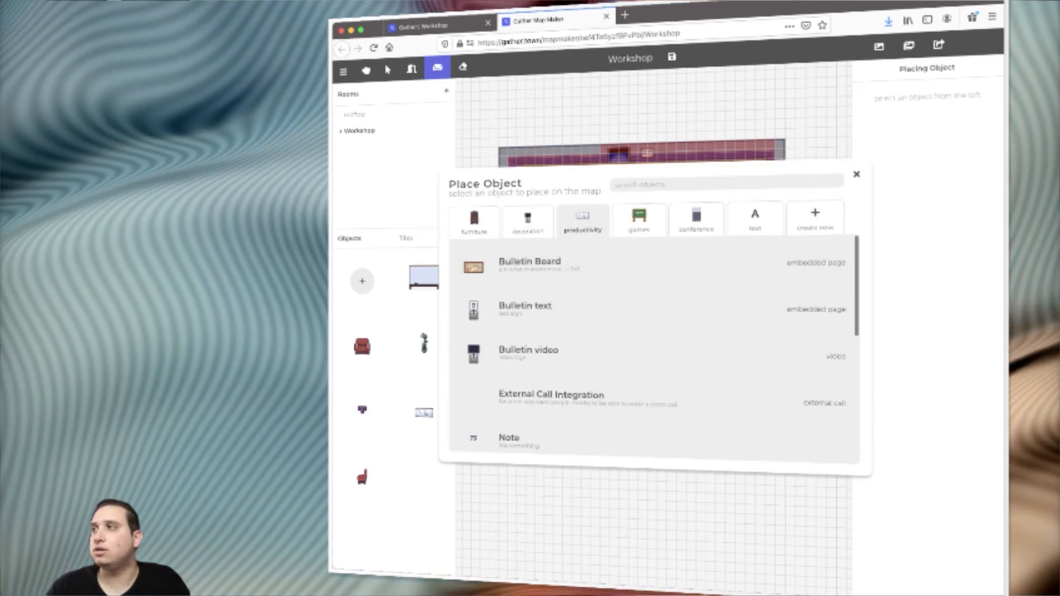
Step: Place four Booth large (orange) conference objects around the Workshop room, one near each corner
left_click(696, 221)
scroll(662, 262, "down", 3)
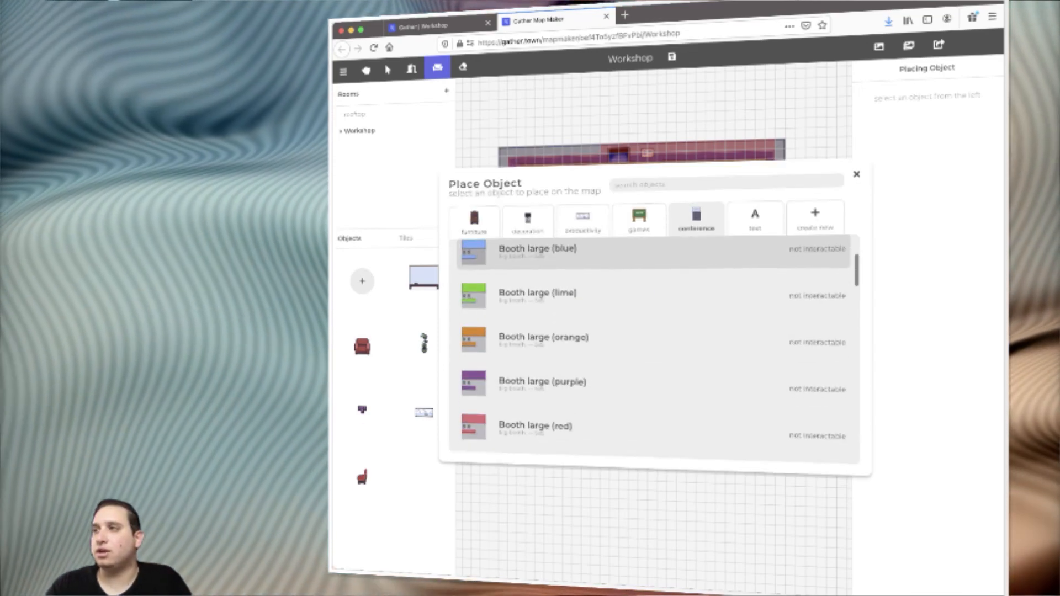
left_click(544, 338)
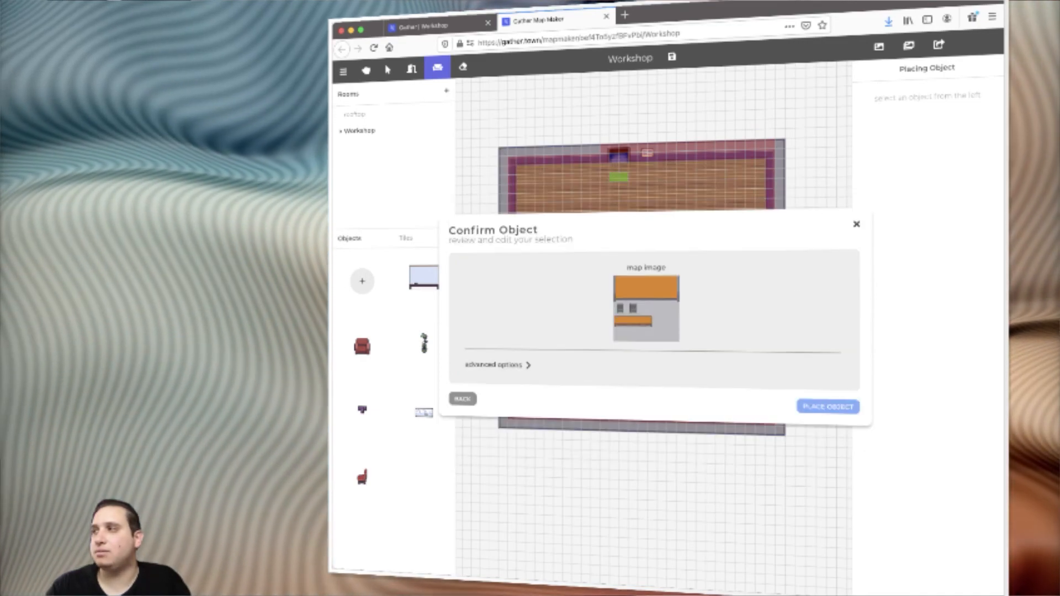
left_click(828, 406)
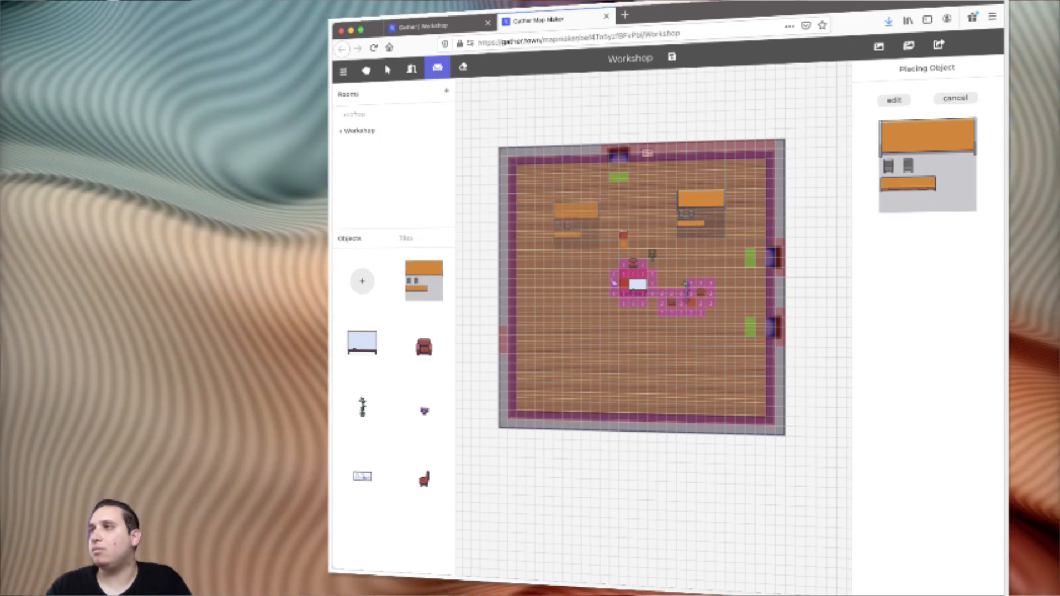
left_click(576, 226)
left_click(585, 340)
scroll(585, 340, "left", 3)
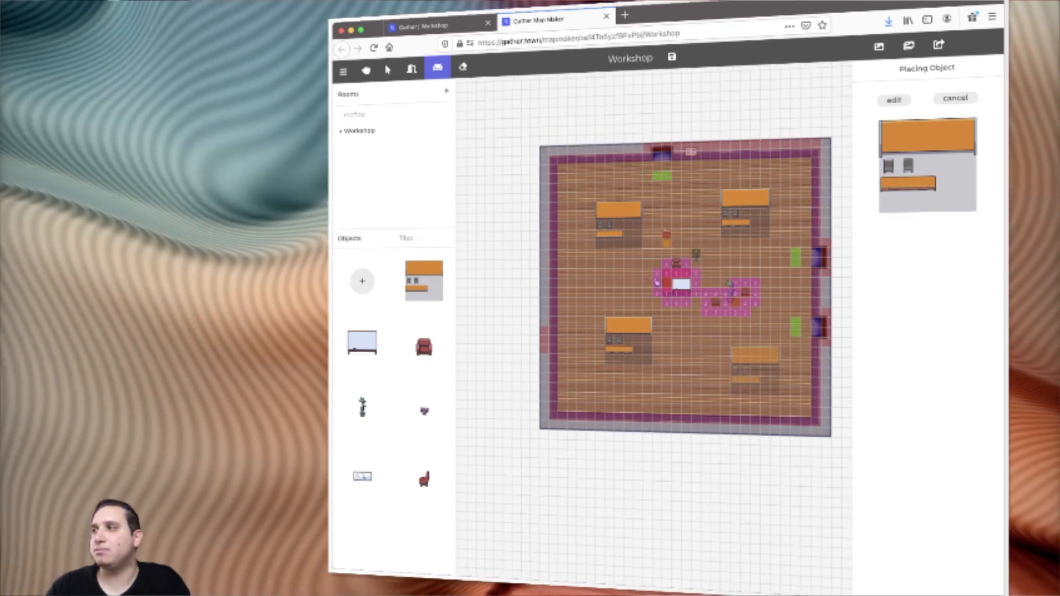
left_click(745, 352)
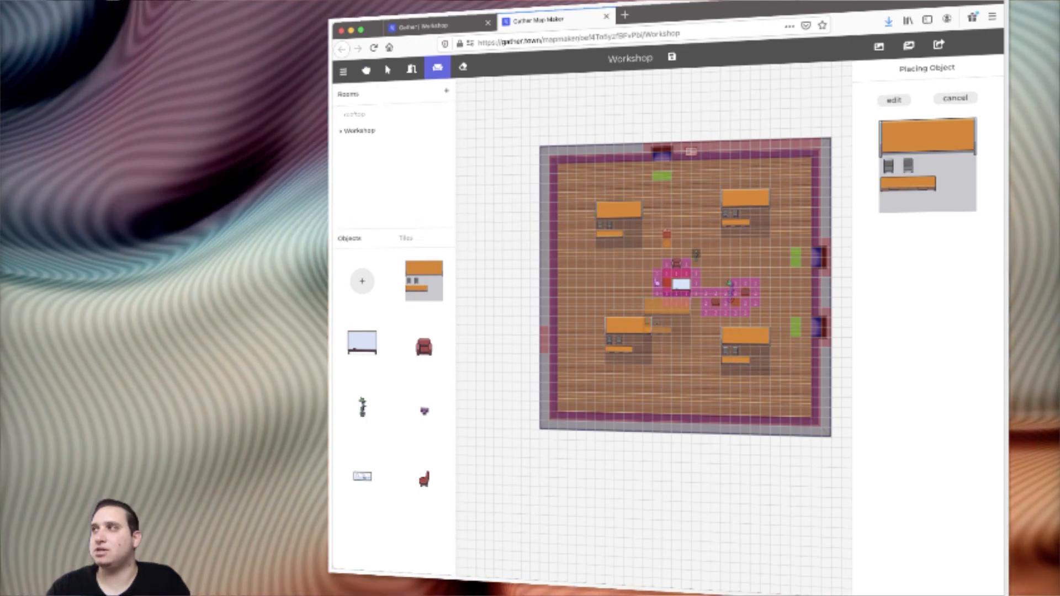
Step: Create a text object reading "HelloWorld" with no interaction and make it ready for placement
left_click(362, 282)
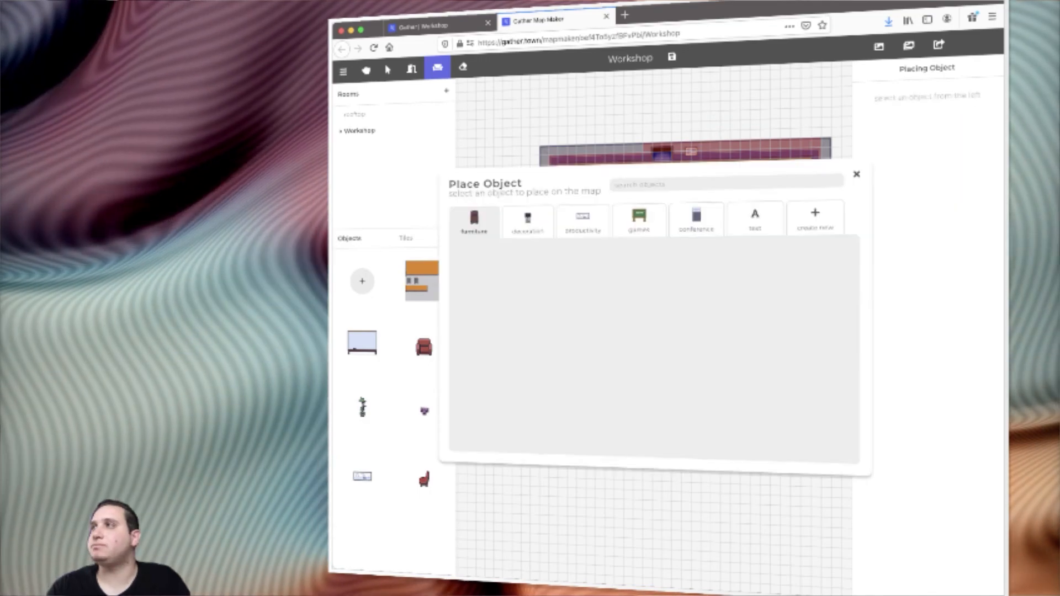
left_click(755, 219)
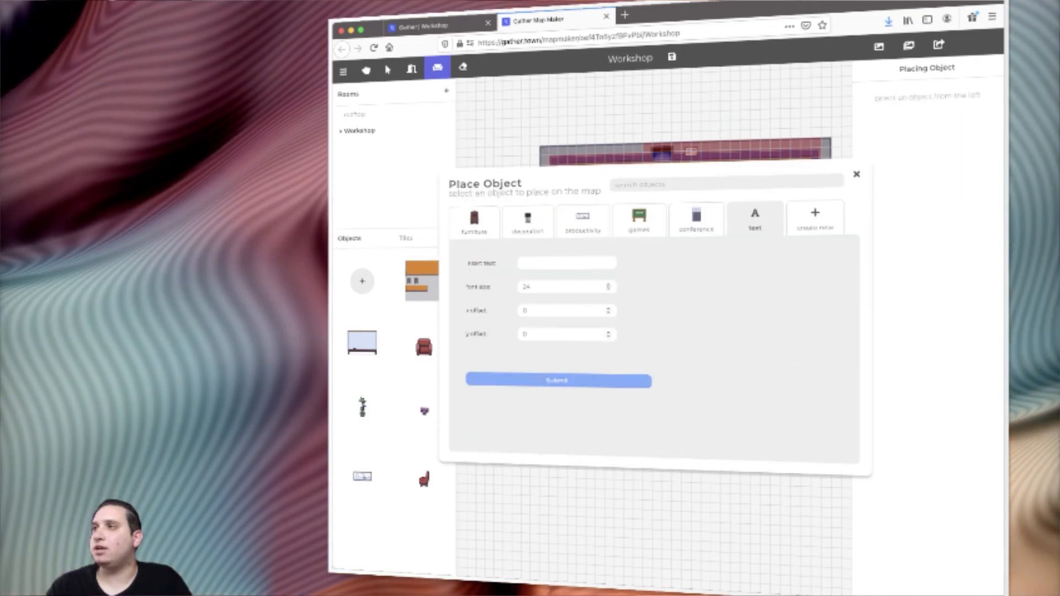
type("Hel")
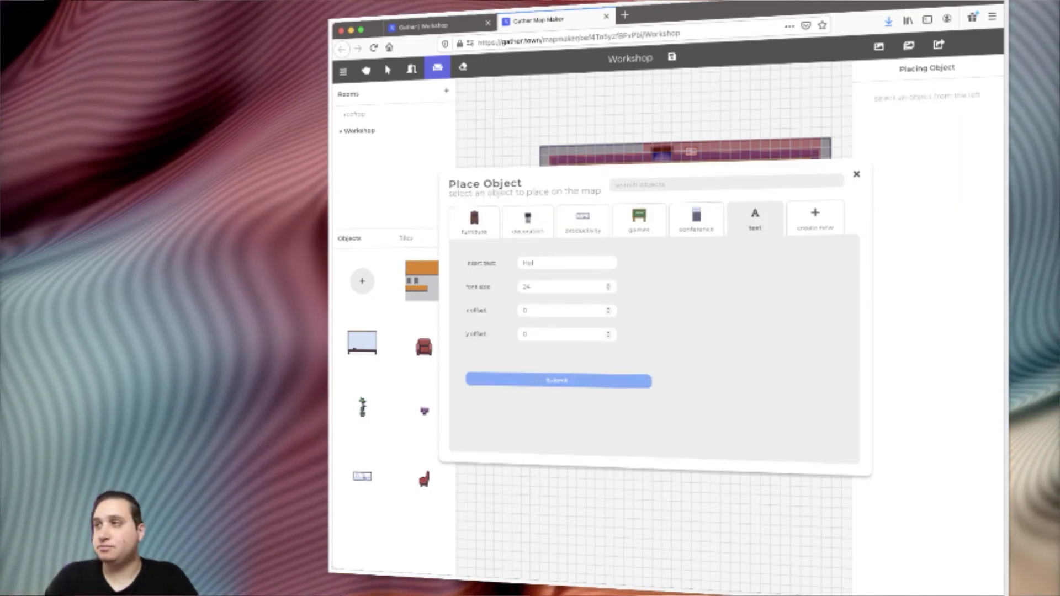
type("loWorld")
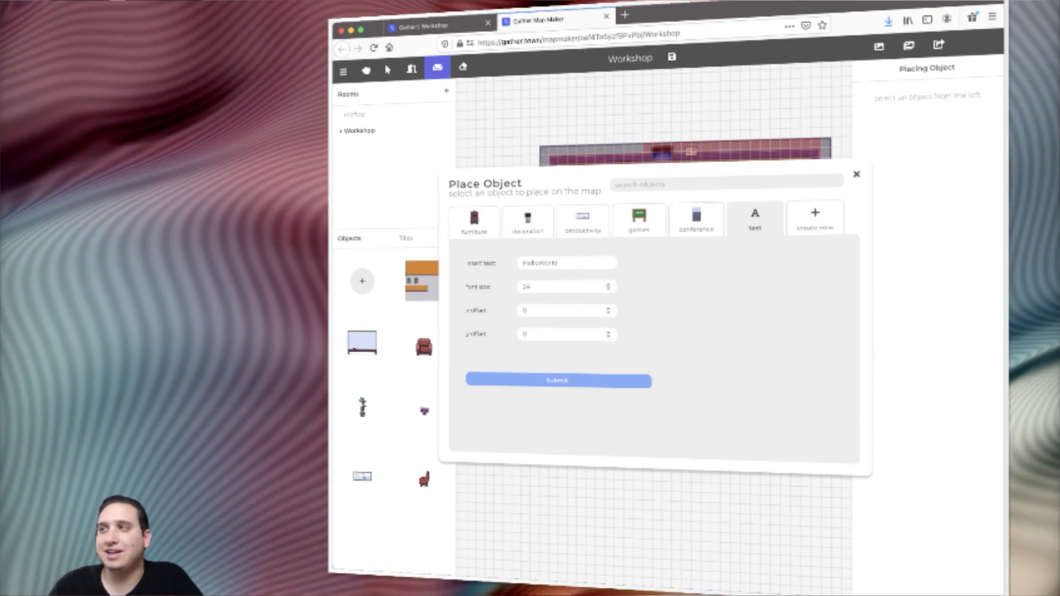
left_click(558, 381)
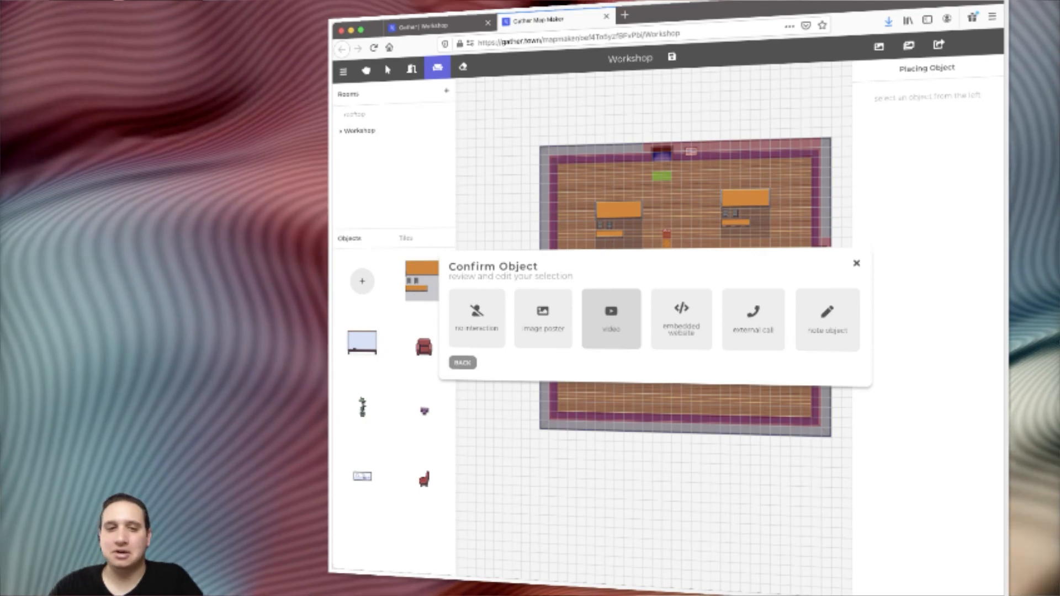
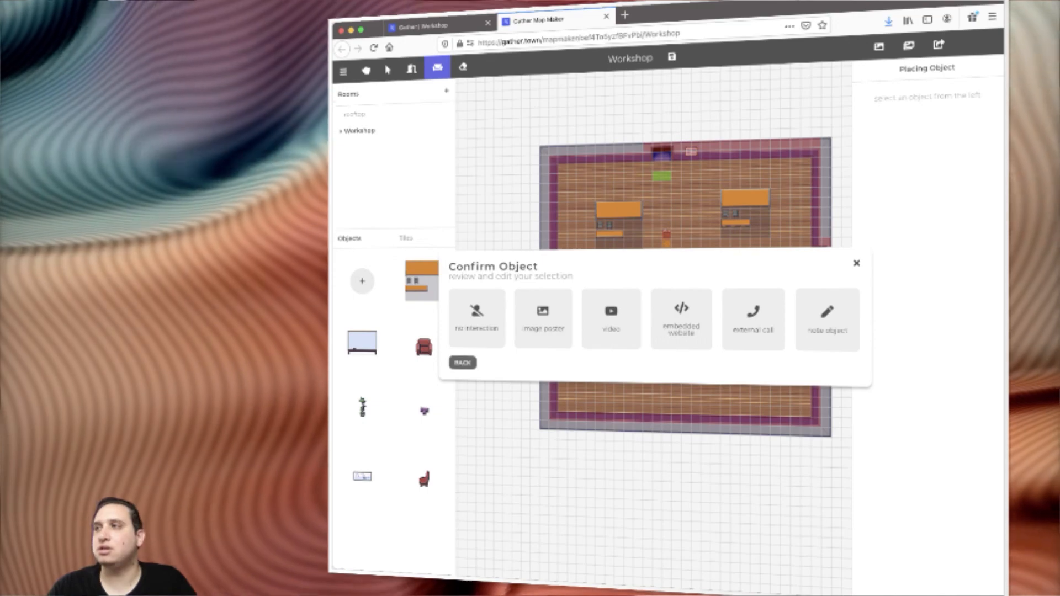
left_click(478, 319)
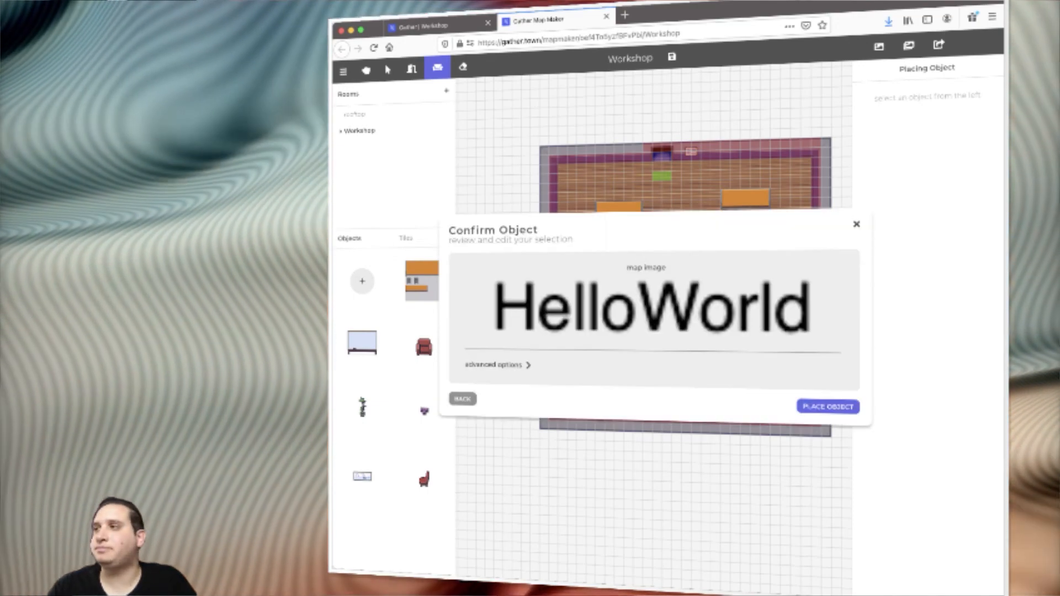
left_click(828, 406)
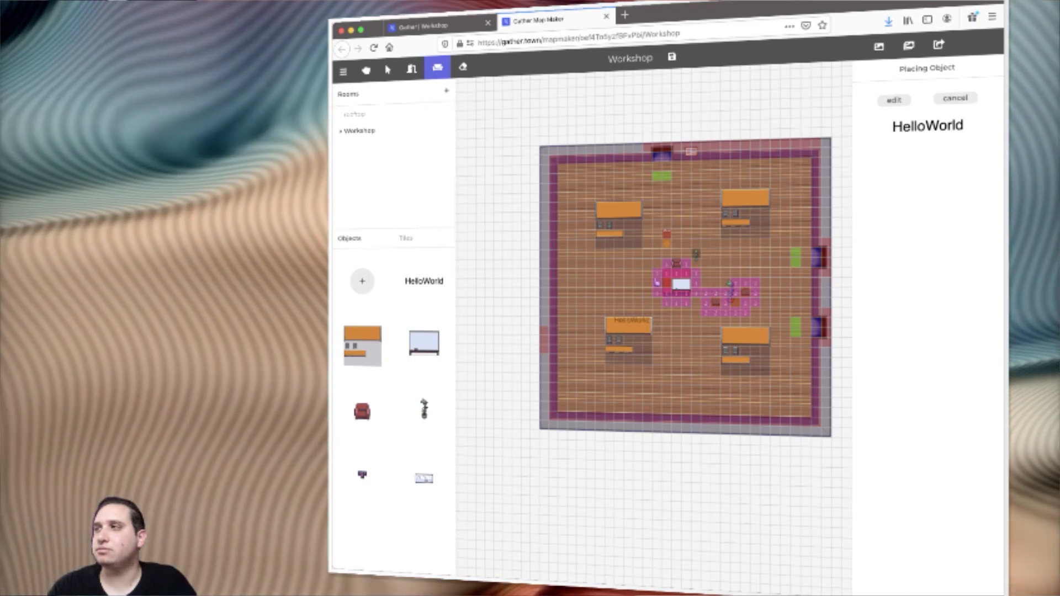
Step: Place the HelloWorld text on the two lower orange booths and the upper-right orange booth
left_click(632, 329)
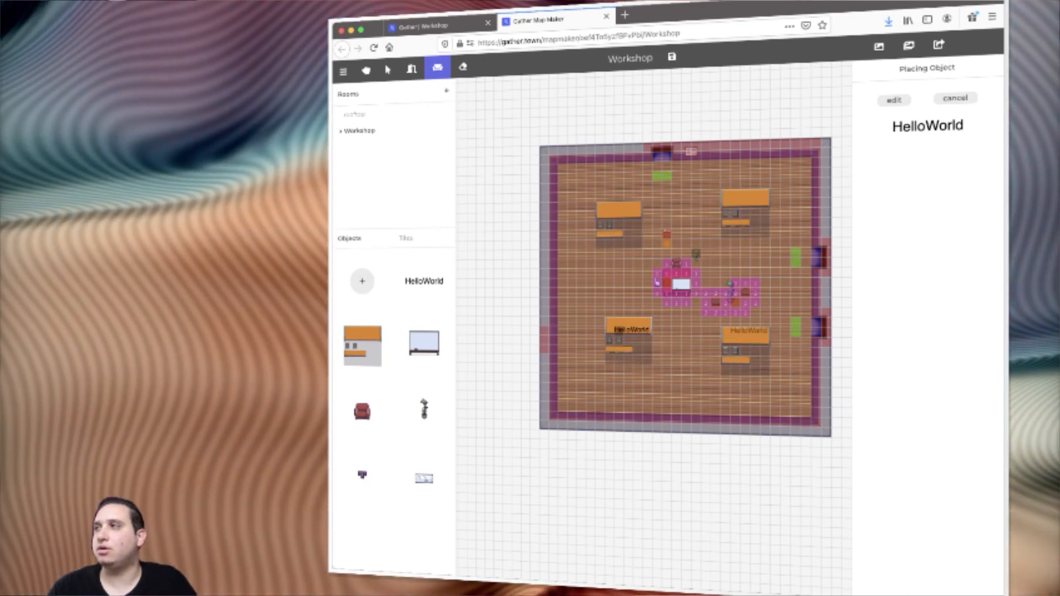
left_click(749, 330)
left_click(748, 192)
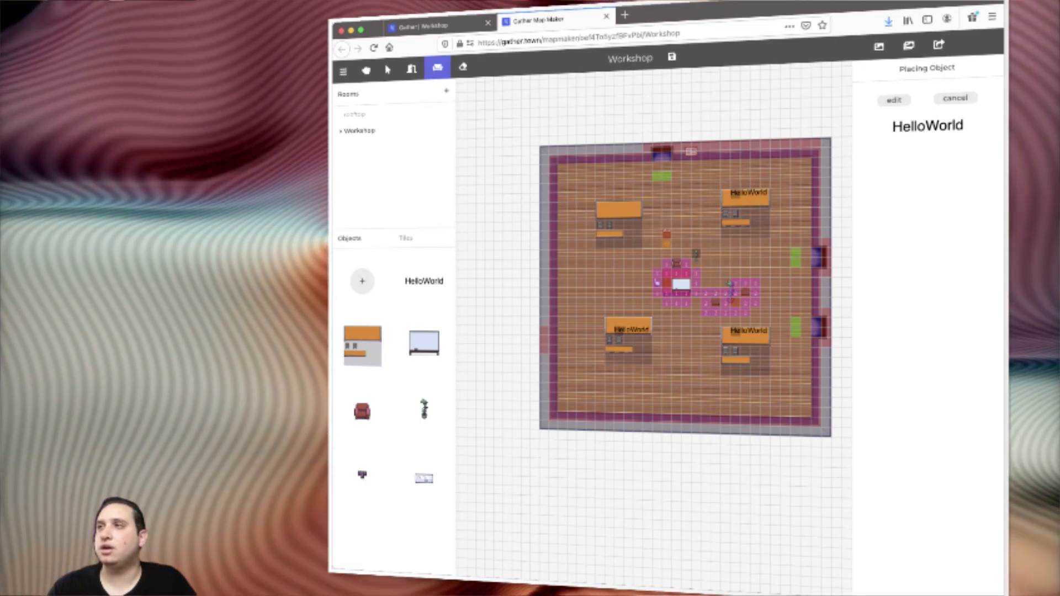
Step: Place a small blue conference booth between the two orange booths on the room's west side
left_click(362, 282)
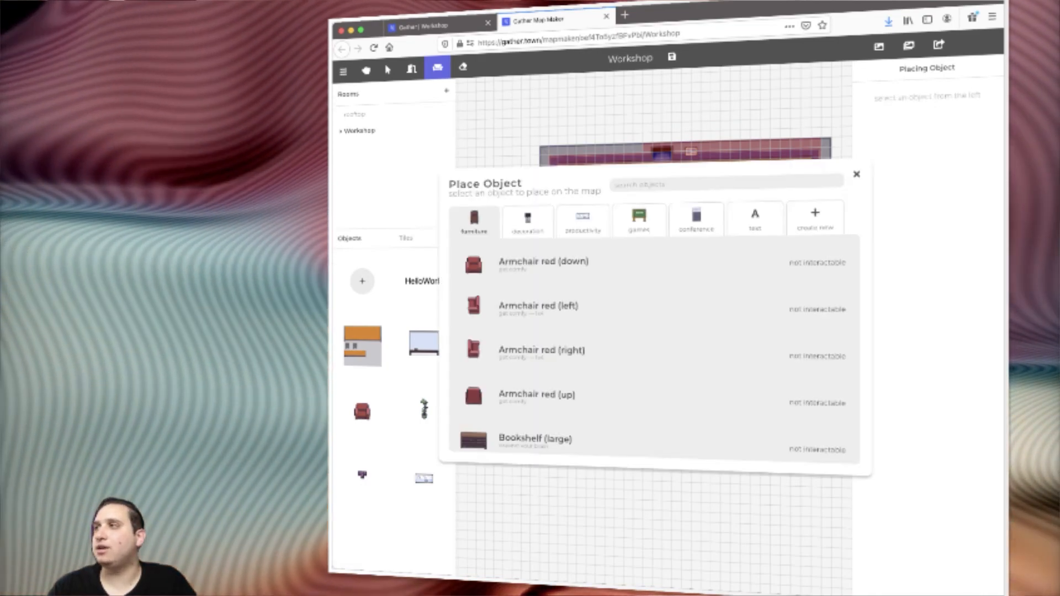
left_click(696, 219)
scroll(654, 376, "down", 20)
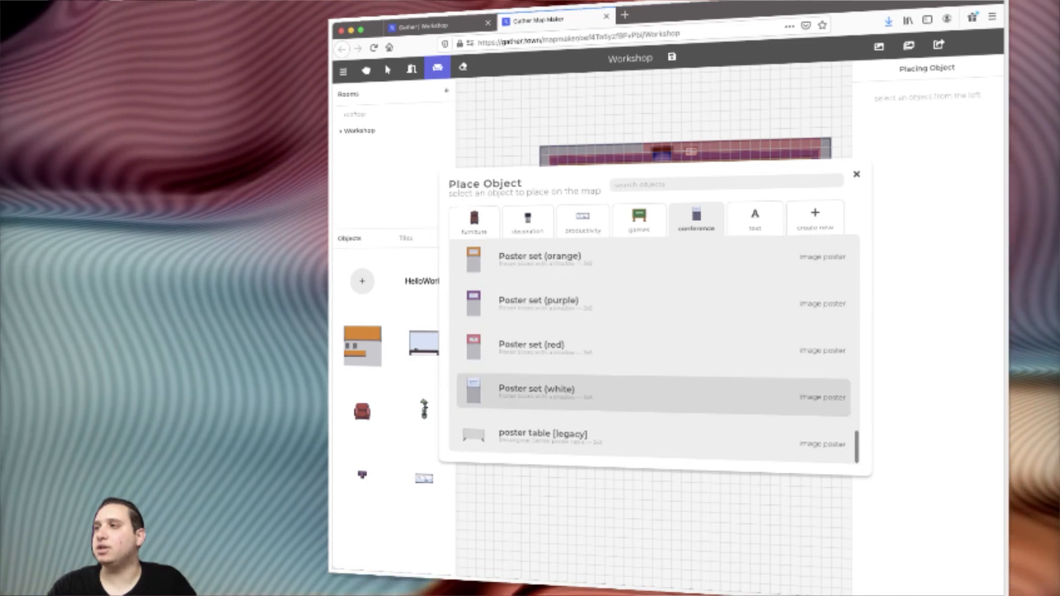
scroll(654, 408, "up", 10)
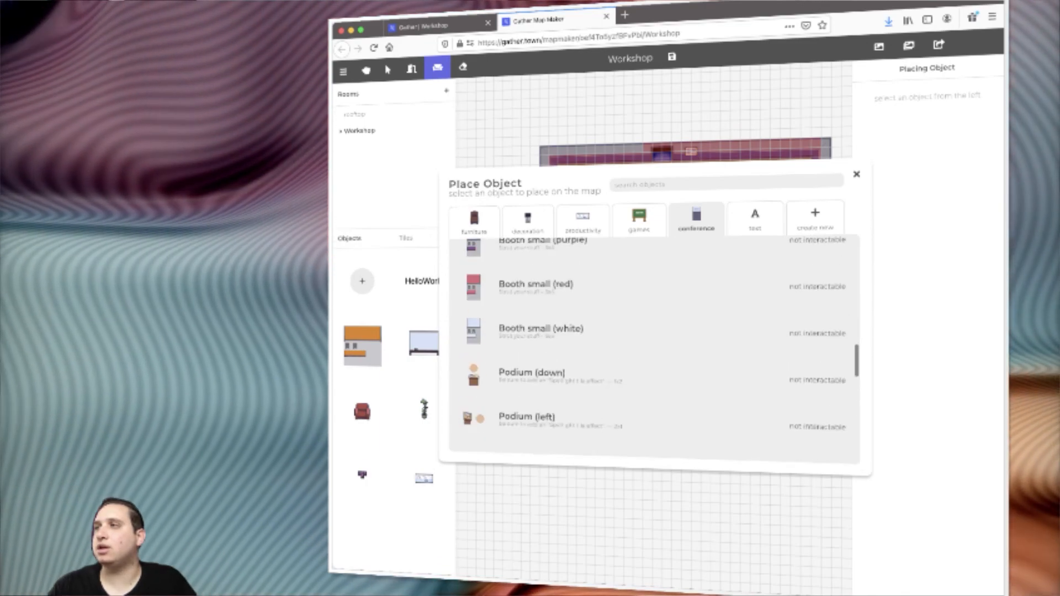
scroll(654, 409, "up", 2)
left_click(654, 308)
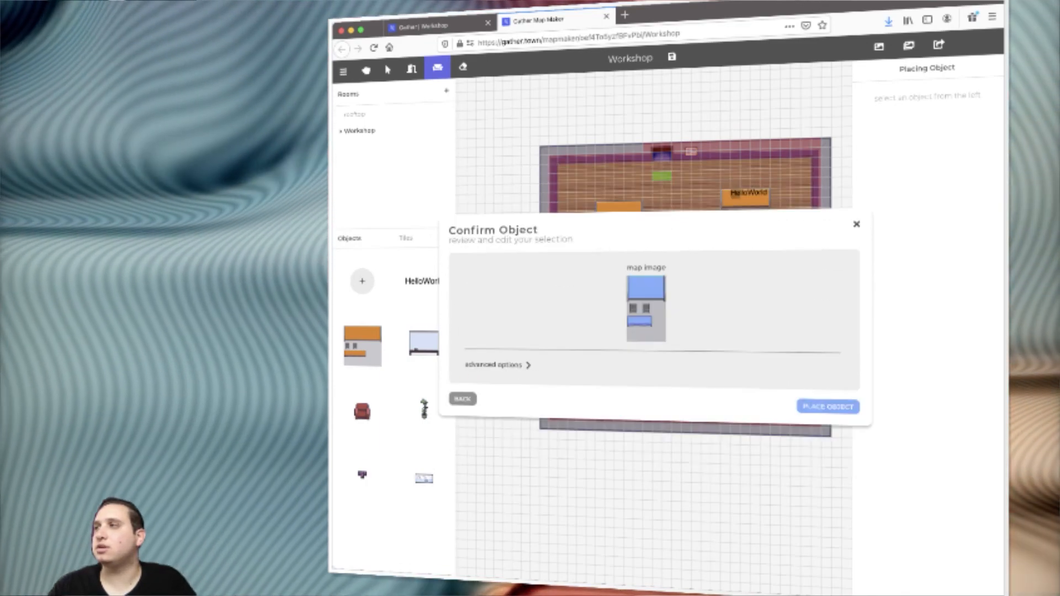
left_click(827, 406)
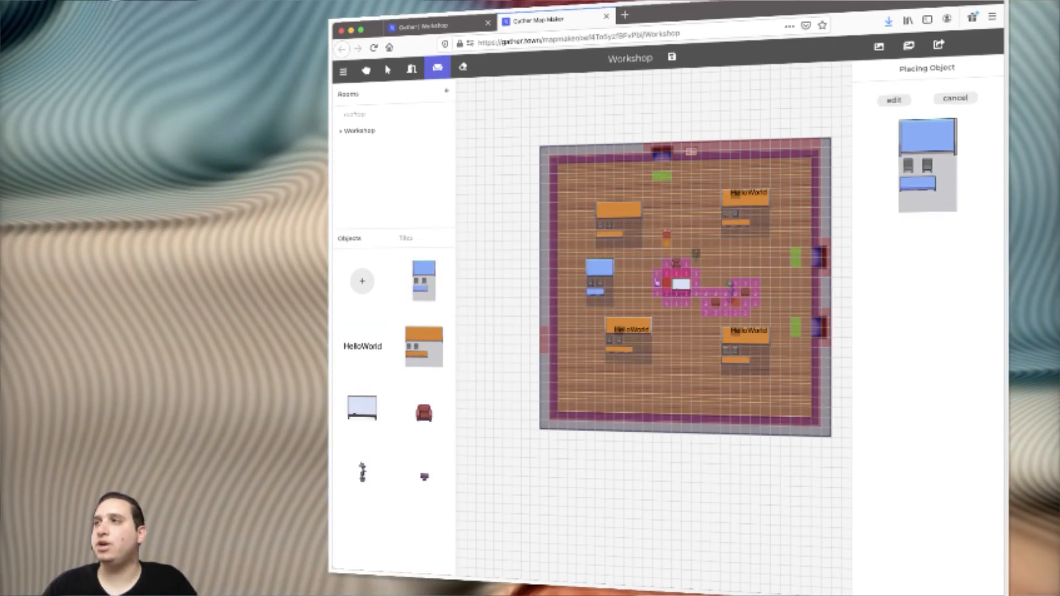
Step: Place a Bulletin video productivity object, keeping its default video link, inside the small blue booth
left_click(362, 282)
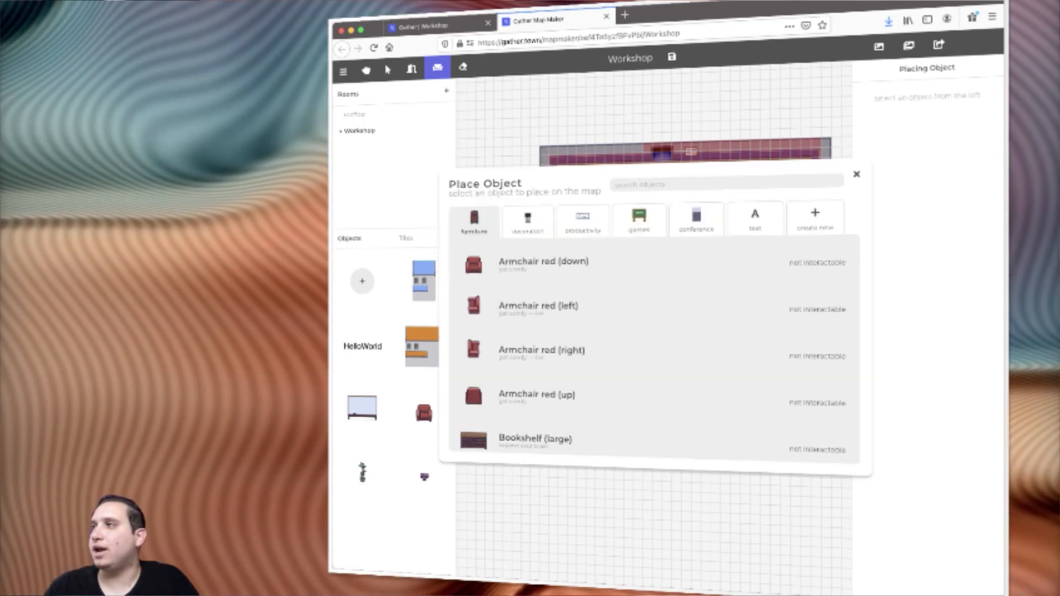
left_click(755, 220)
left_click(696, 222)
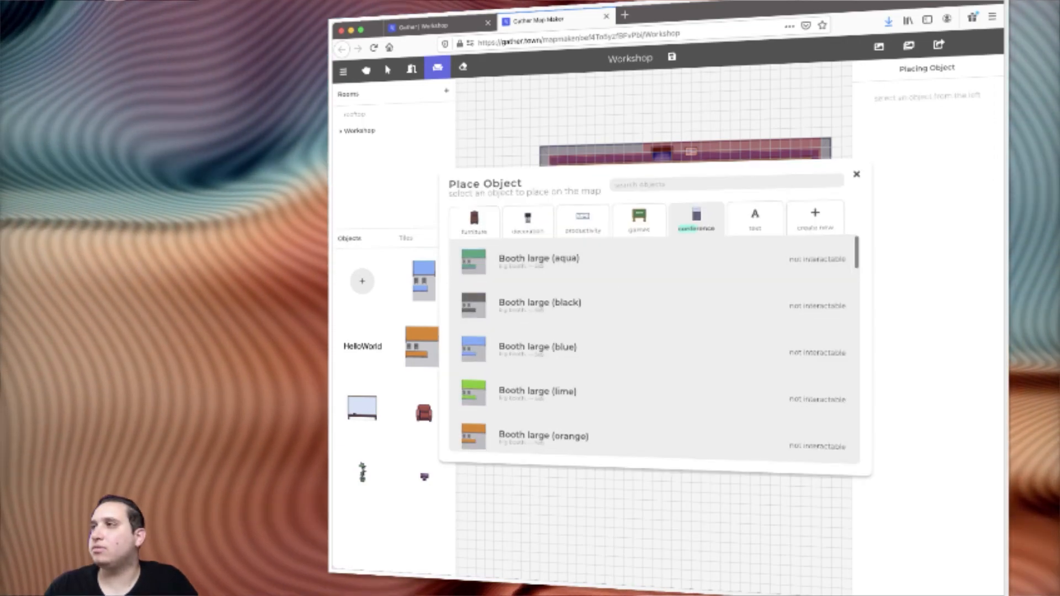
left_click(582, 221)
left_click(553, 348)
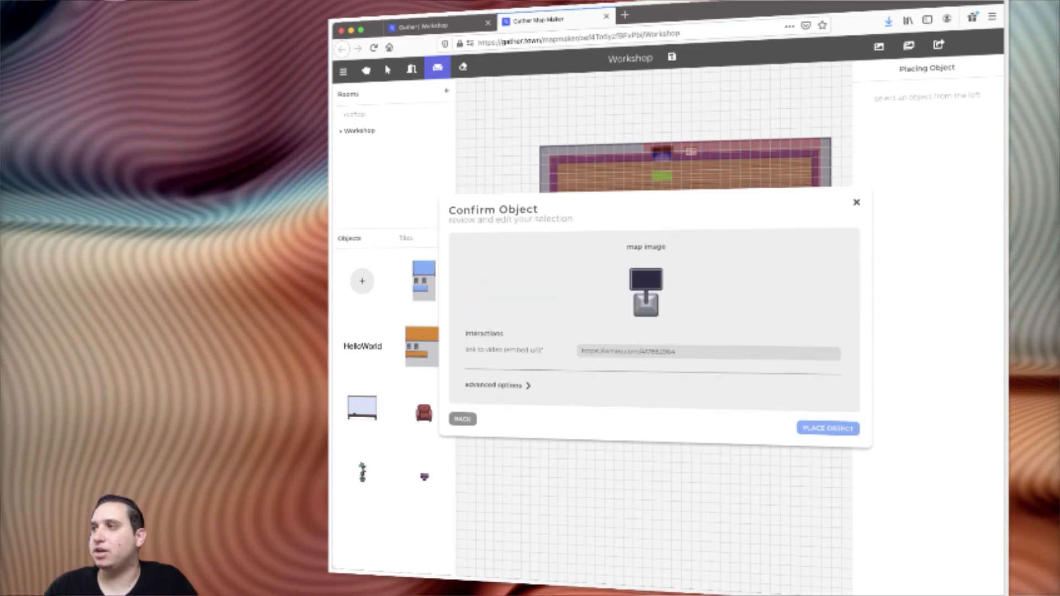
left_click(827, 429)
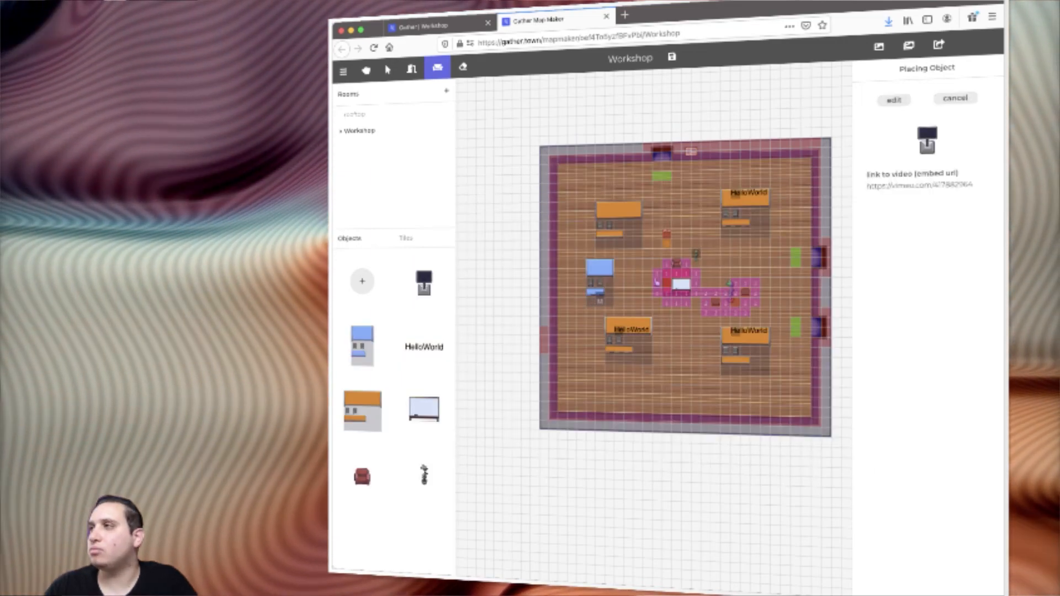
left_click(610, 288)
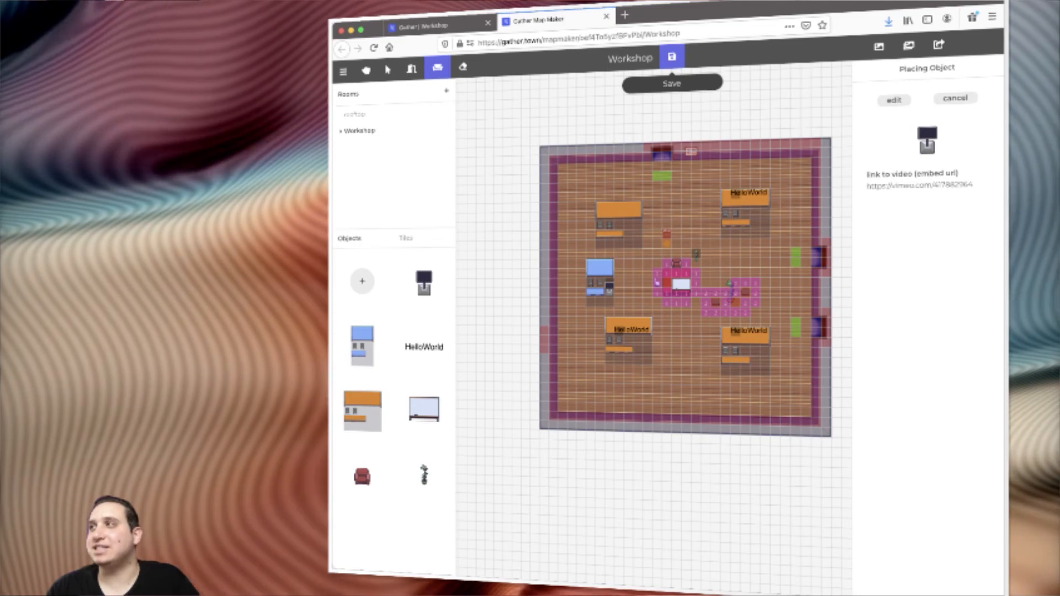
Step: Save the Workshop room map and dismiss the save confirmation
left_click(672, 57)
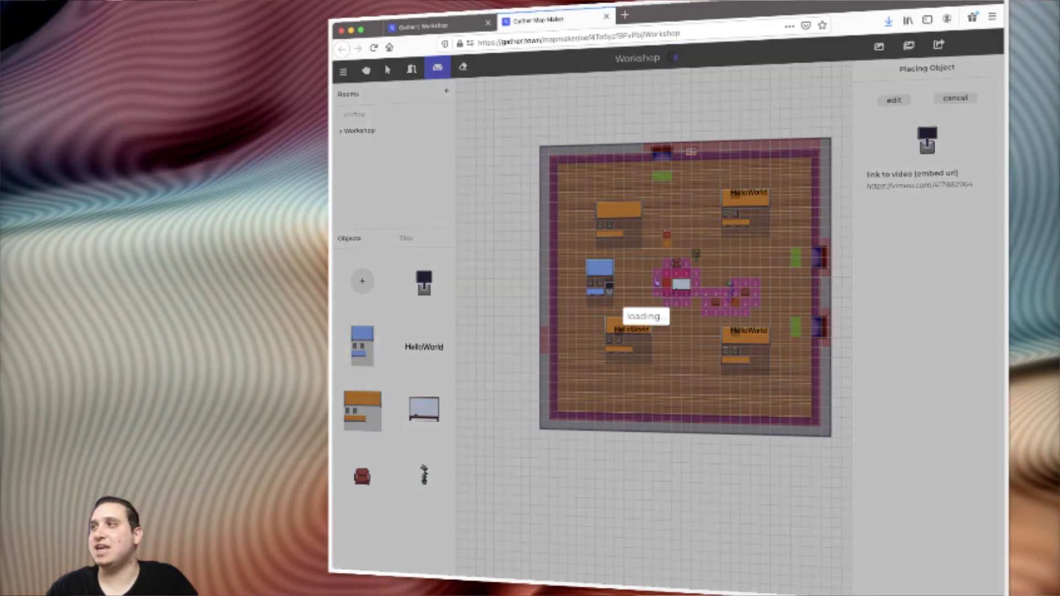
key("Return")
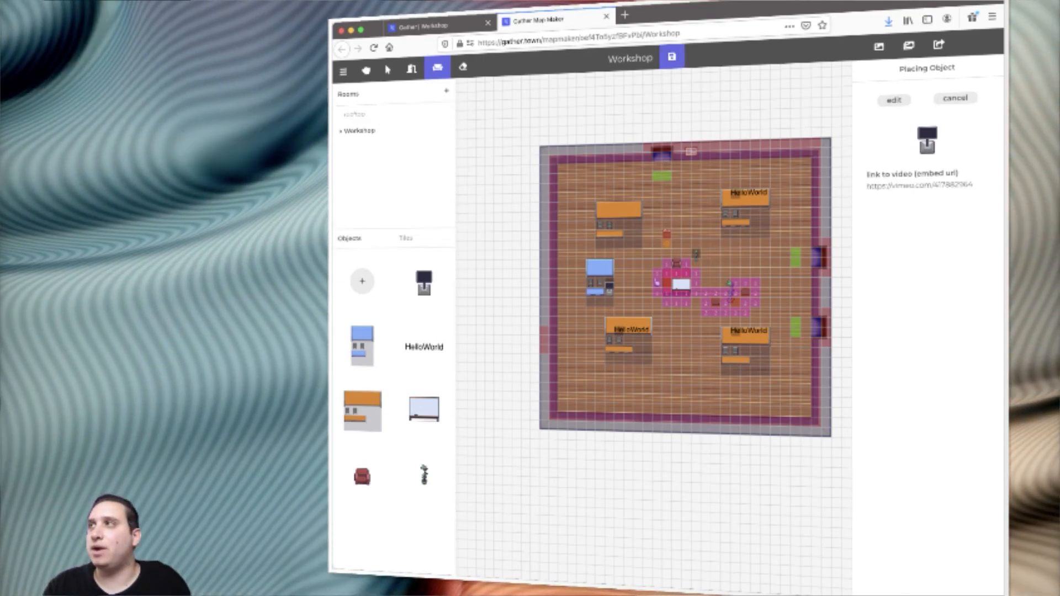
left_click(672, 57)
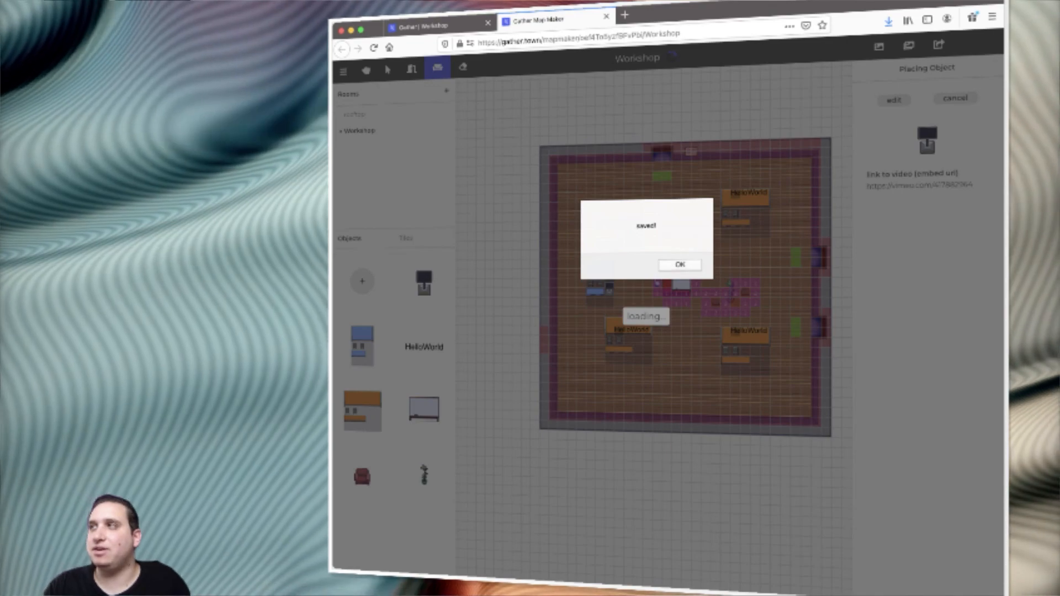
key("Return")
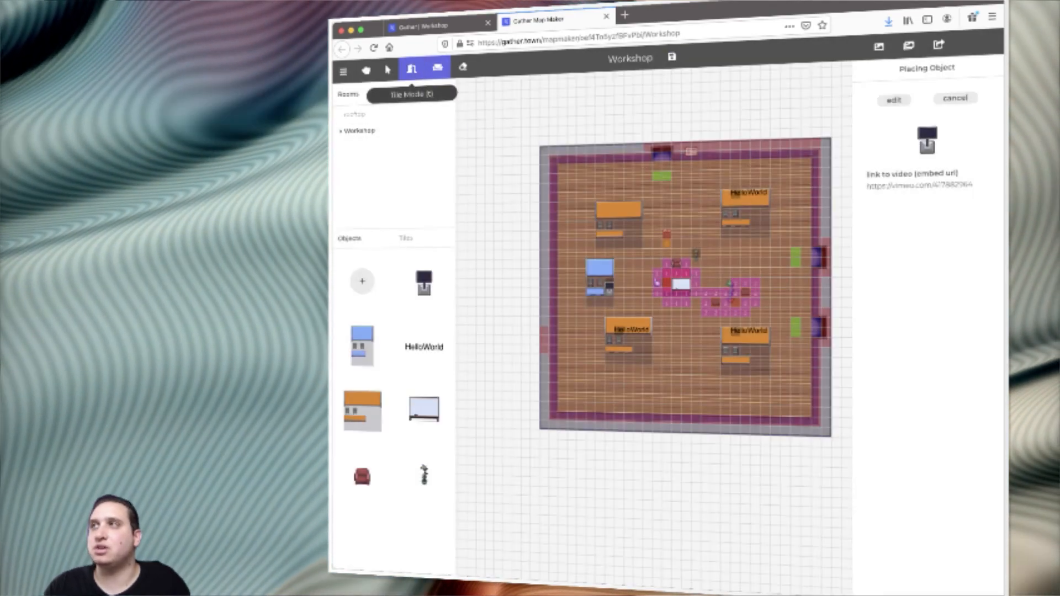
Step: Switch to the live Workshop space and walk the avatar across the rooftop and down the stairs into the Workshop room
left_click(343, 71)
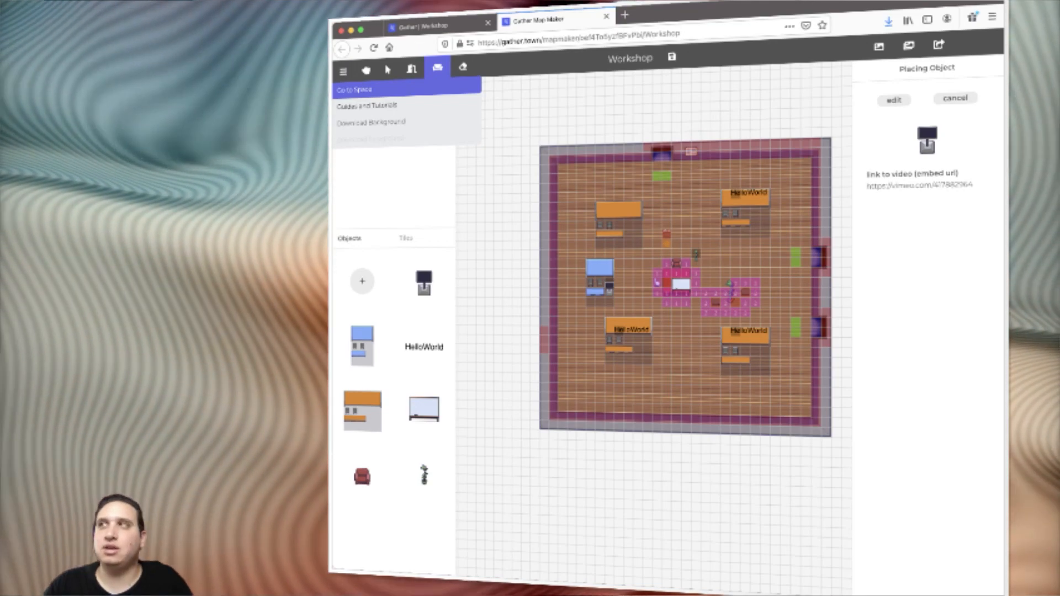
left_click(424, 27)
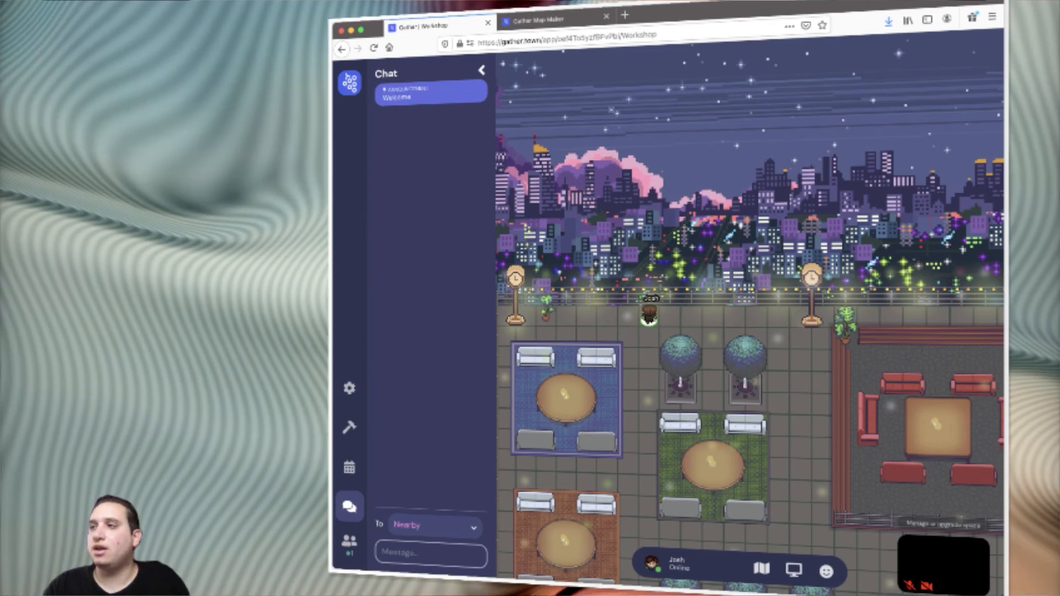
key("Down")
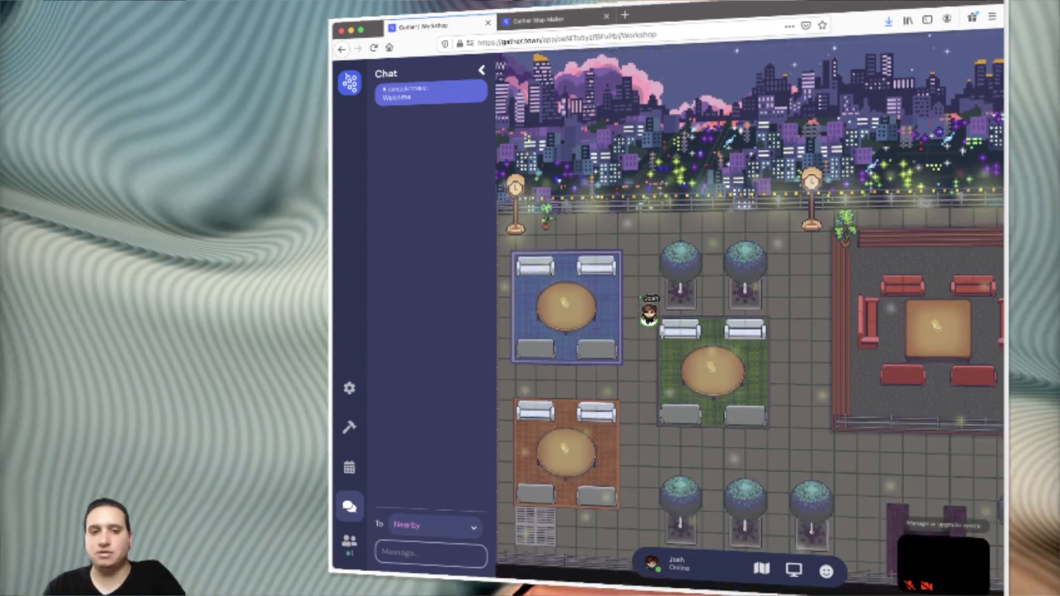
key("Down")
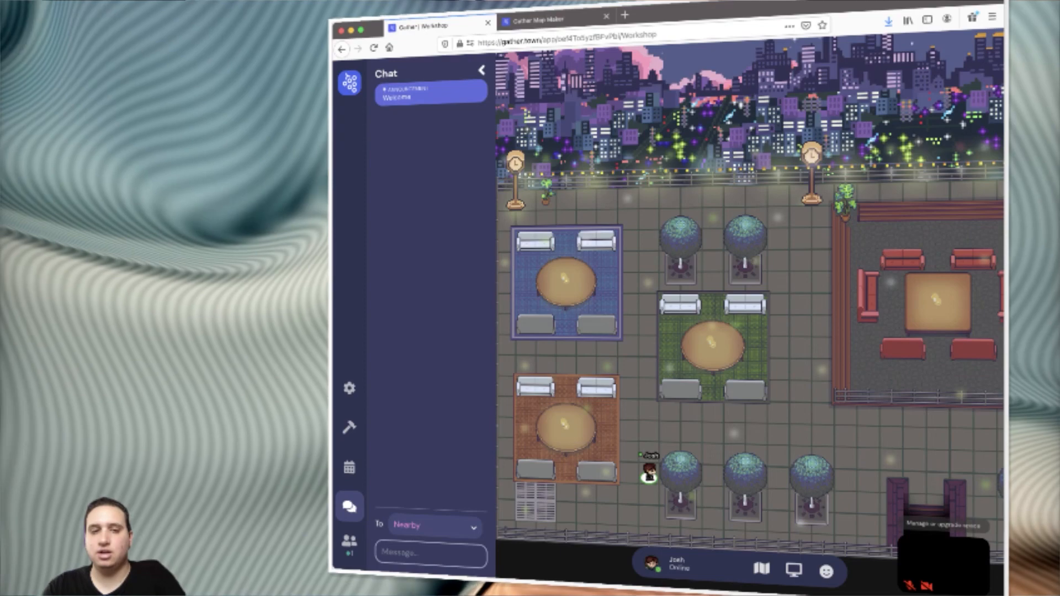
key("Up")
key("Right")
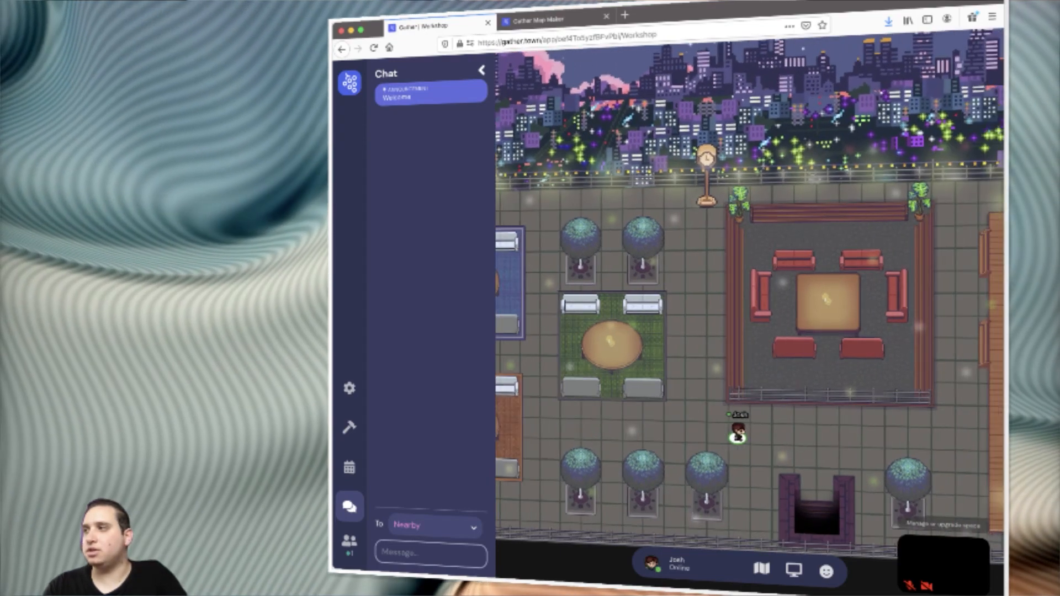
key("Right")
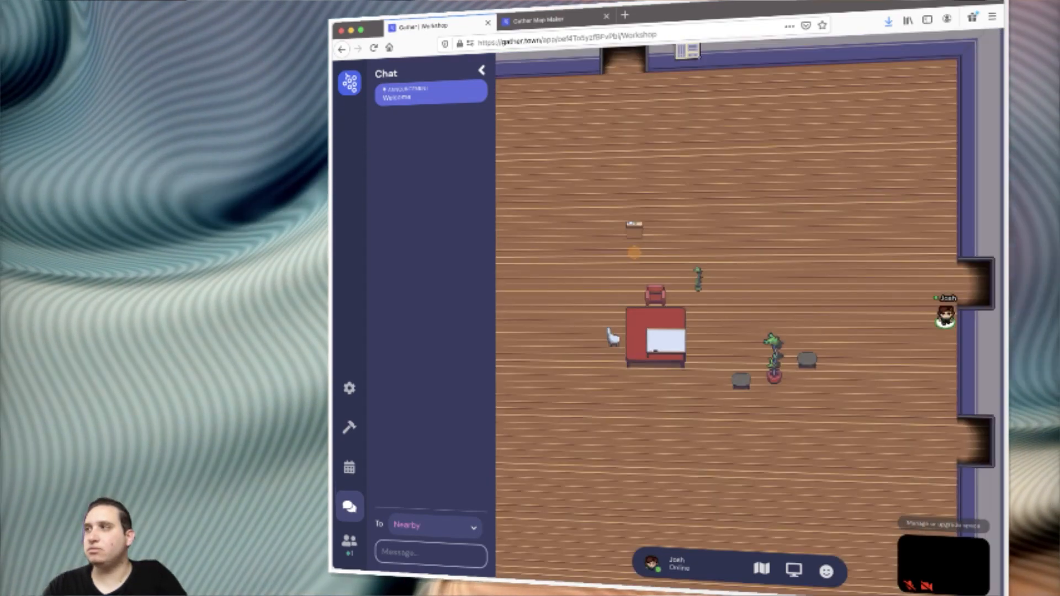
Step: Walk the avatar through the Workshop room past the new booths and around to the west side of the red table
key("Left")
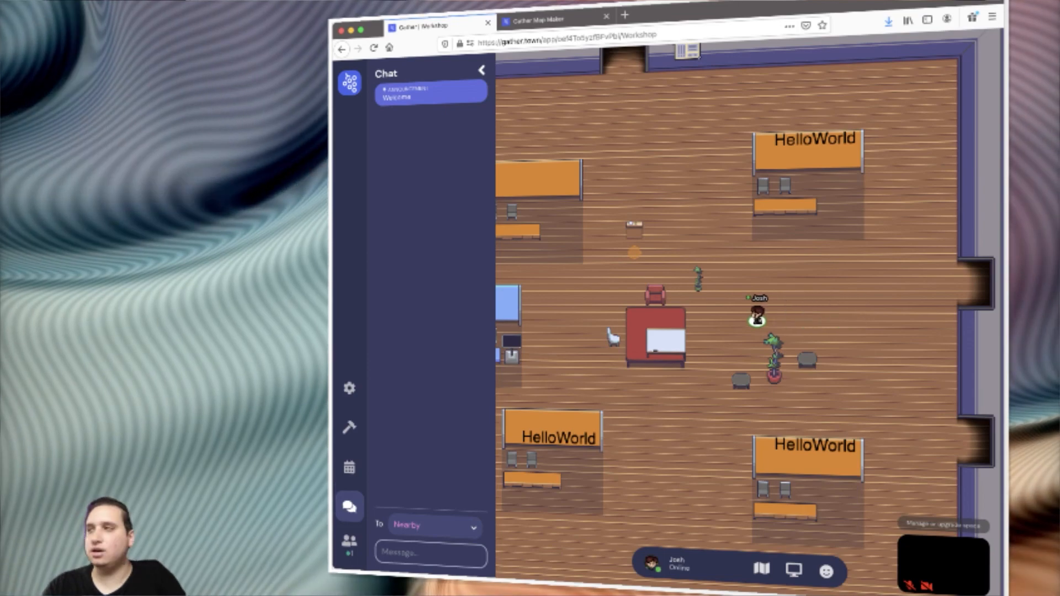
key("Left")
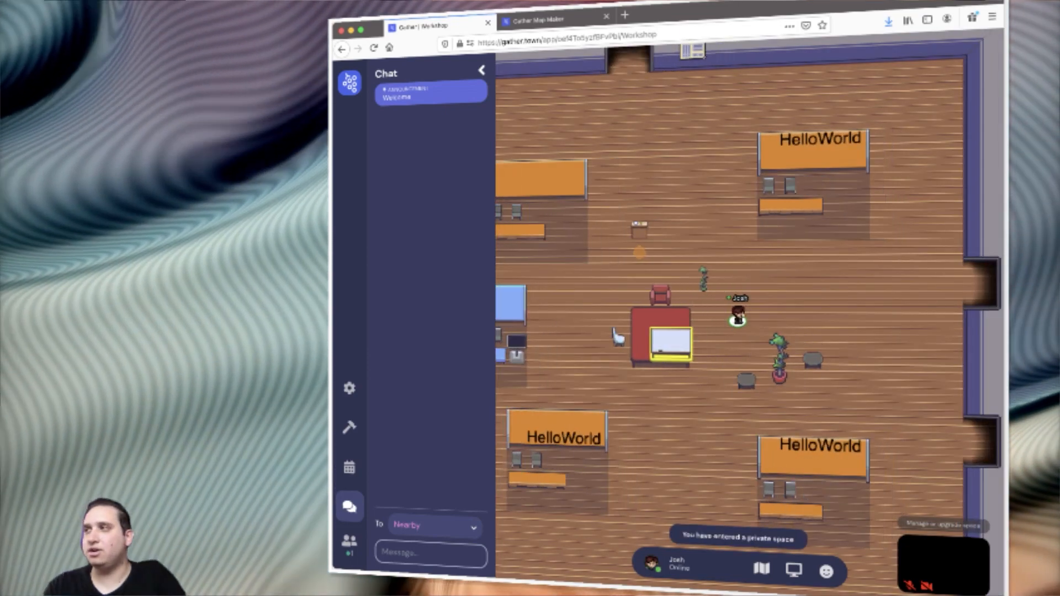
key("Up")
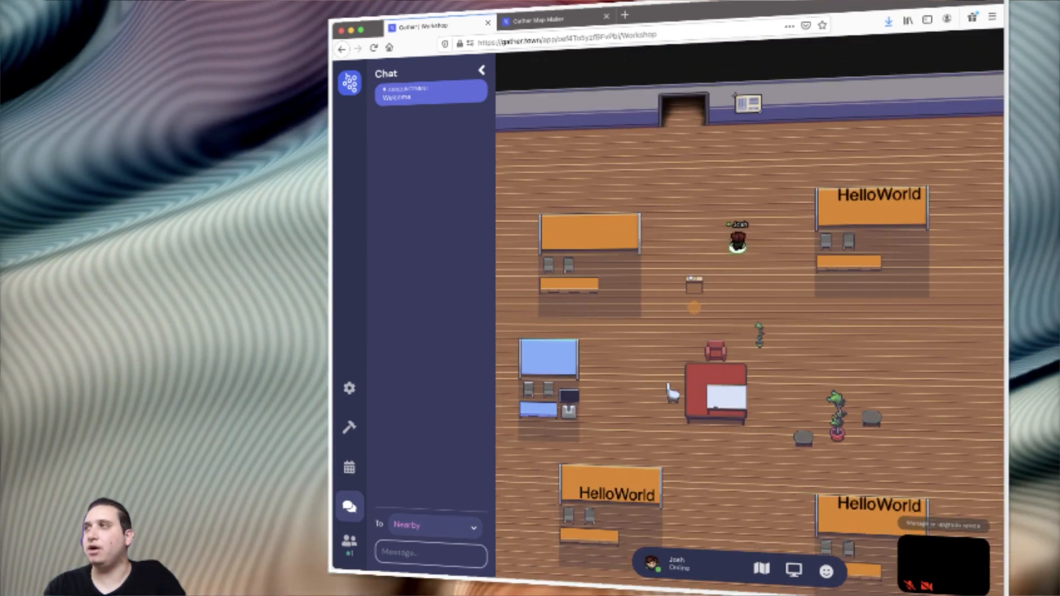
key("Left")
key("Down")
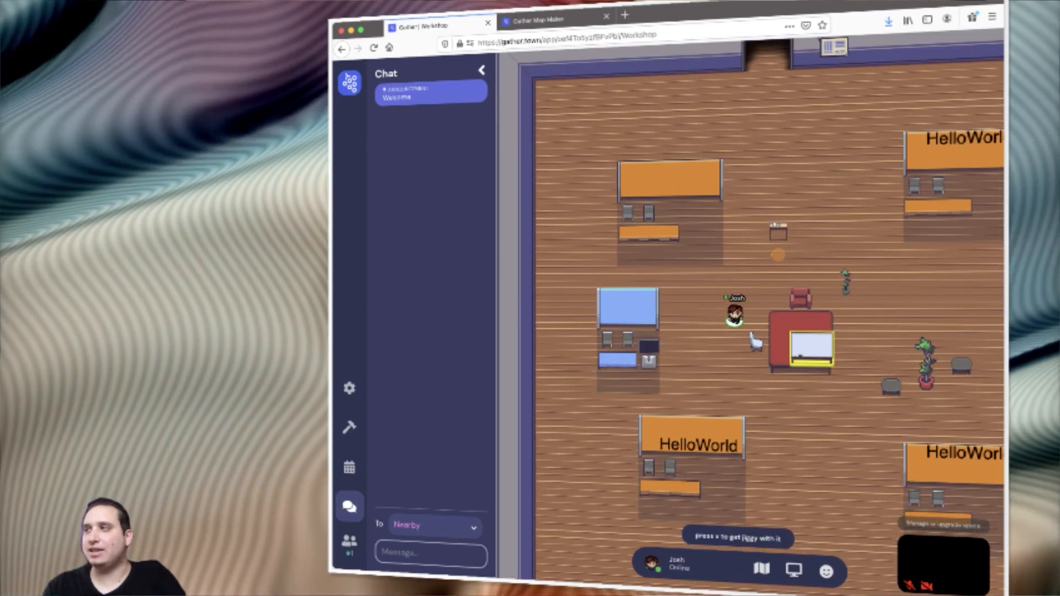
Step: Open the whiteboard from the south side of the red table and close it again
key("Down")
key("x")
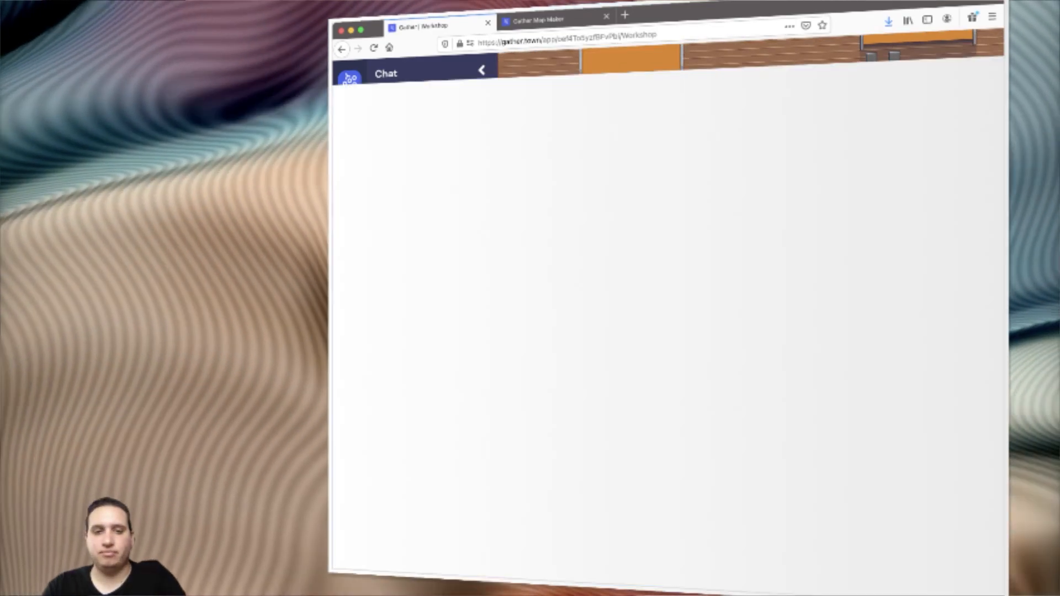
key("Escape")
key("Up")
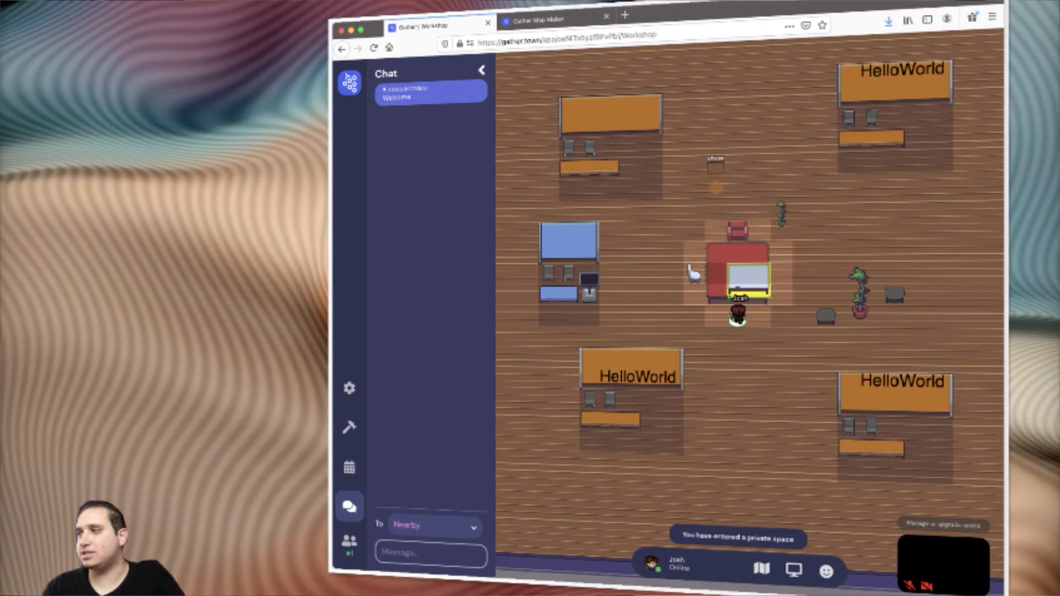
Step: Walk to the east side of the red table, open the whiteboard and scribble a freehand looping line with the pencil
key("Right")
key("Up")
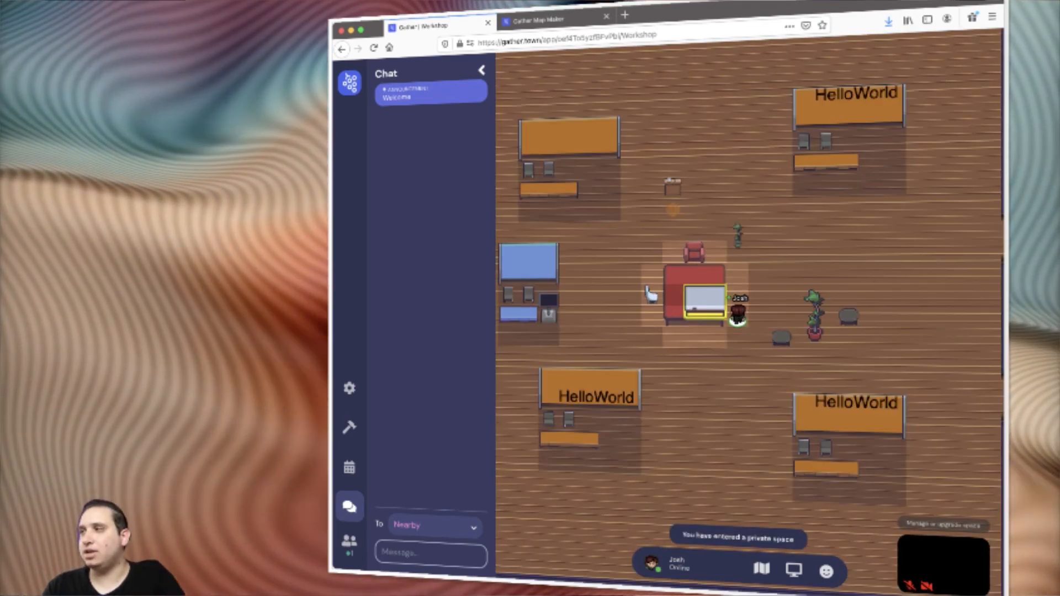
key("Down")
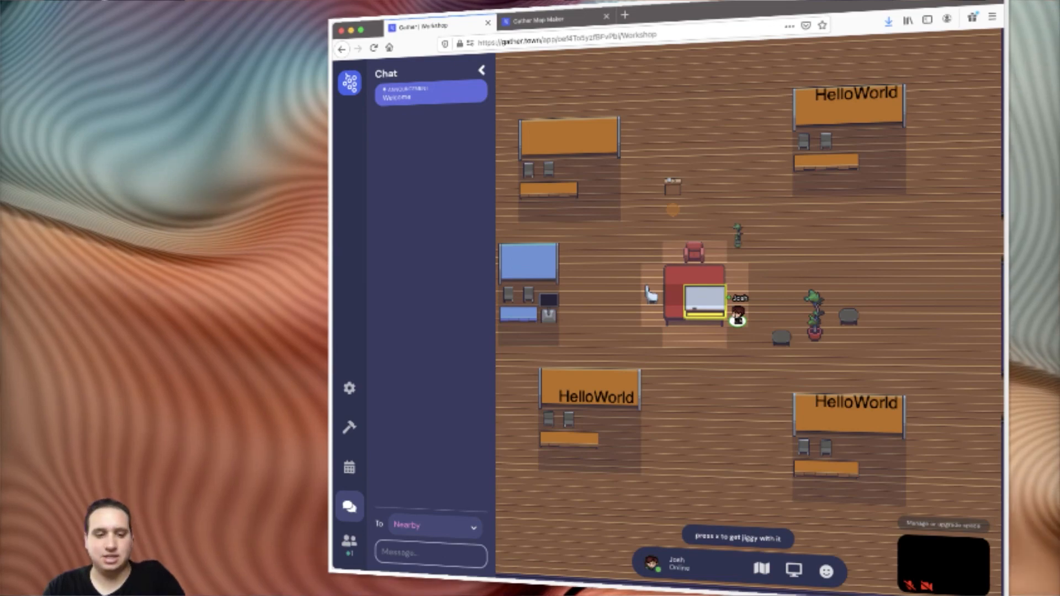
key("x")
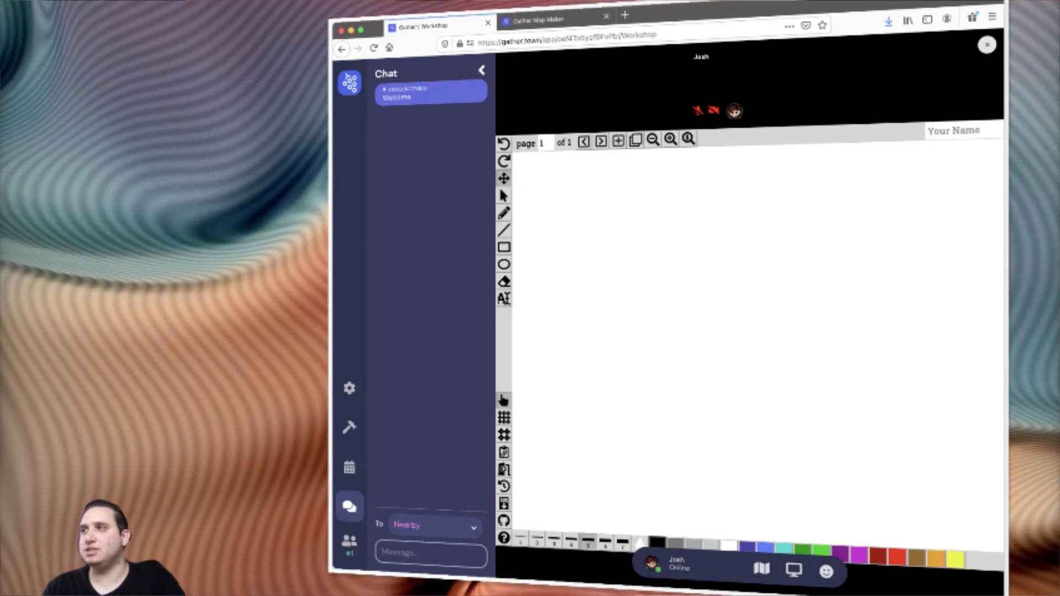
left_click(503, 213)
mouse_move(682, 267)
left_mouse_down()
mouse_move(706, 366)
mouse_move(828, 367)
mouse_move(826, 431)
mouse_move(840, 413)
left_mouse_up()
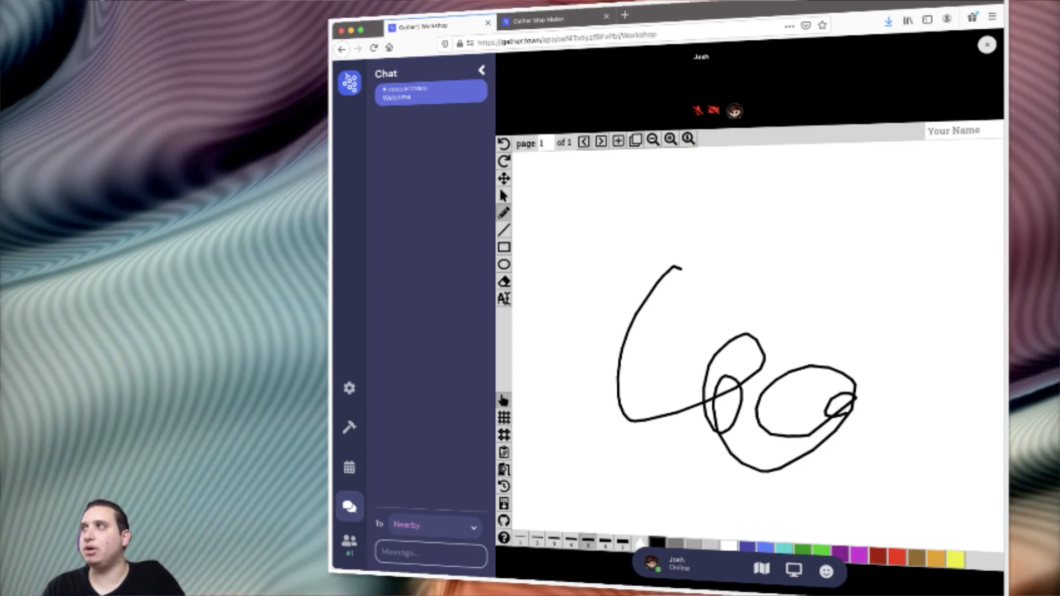
Step: Add a new blank page after the whiteboard's first page and flip between the two pages
left_click(961, 131)
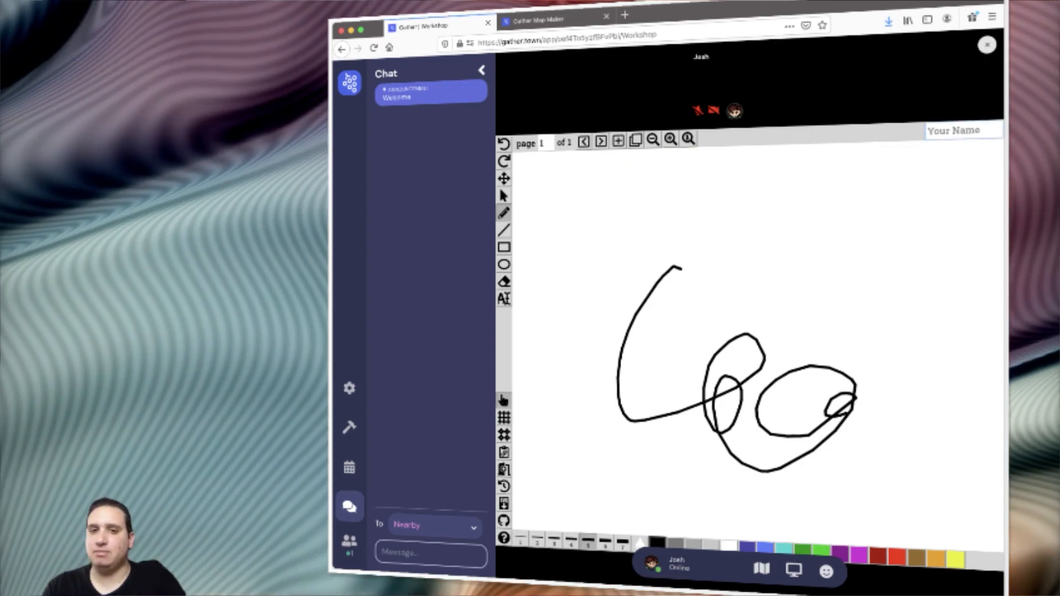
left_click(868, 214)
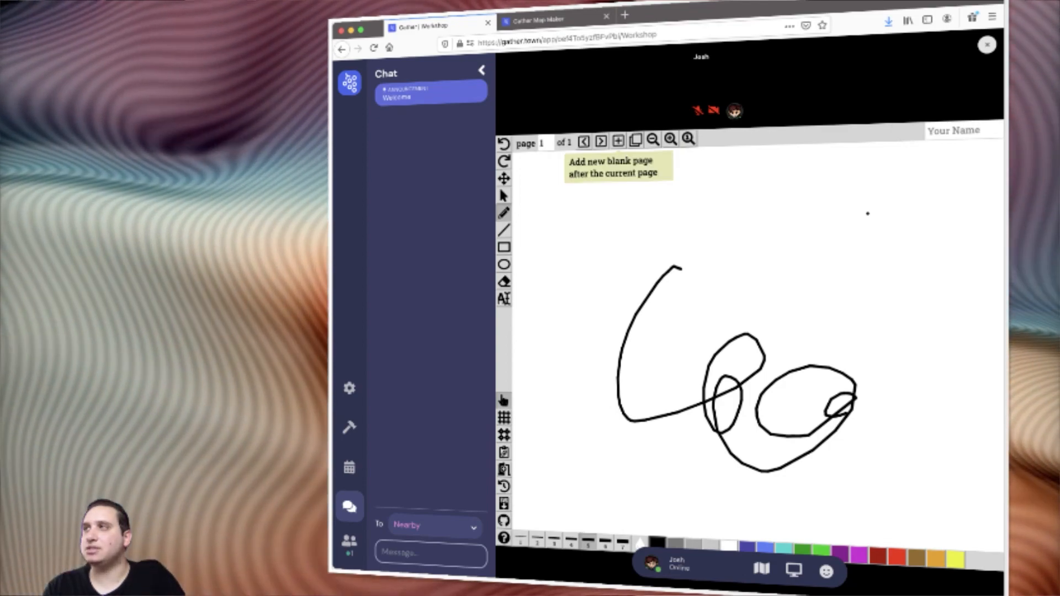
left_click(619, 142)
left_click(585, 142)
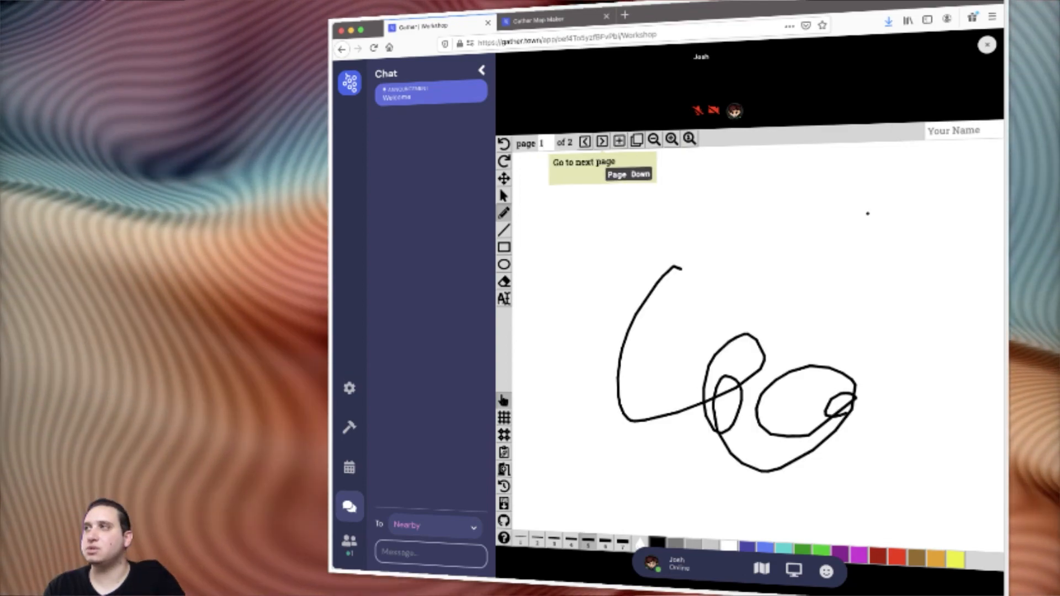
left_click(602, 142)
left_click(584, 141)
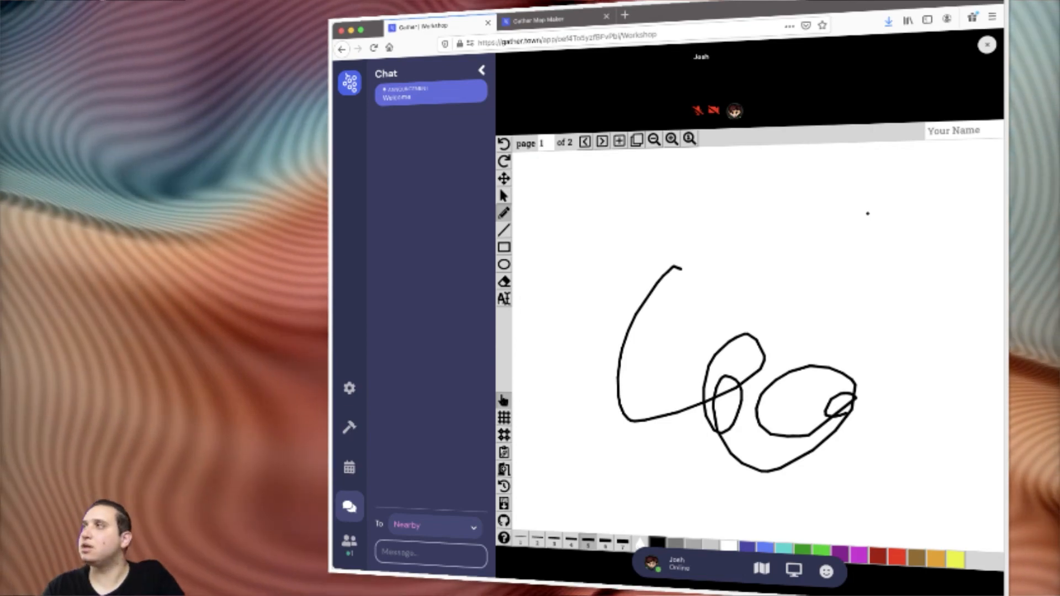
Step: Close the whiteboard and walk the avatar onto the orange spotlight tile in front of the podium to test broadcasting
left_click(988, 45)
key("Up")
key("Up")
key("Up")
key("Up")
key("Up")
key("Left")
key("Left")
key("Left")
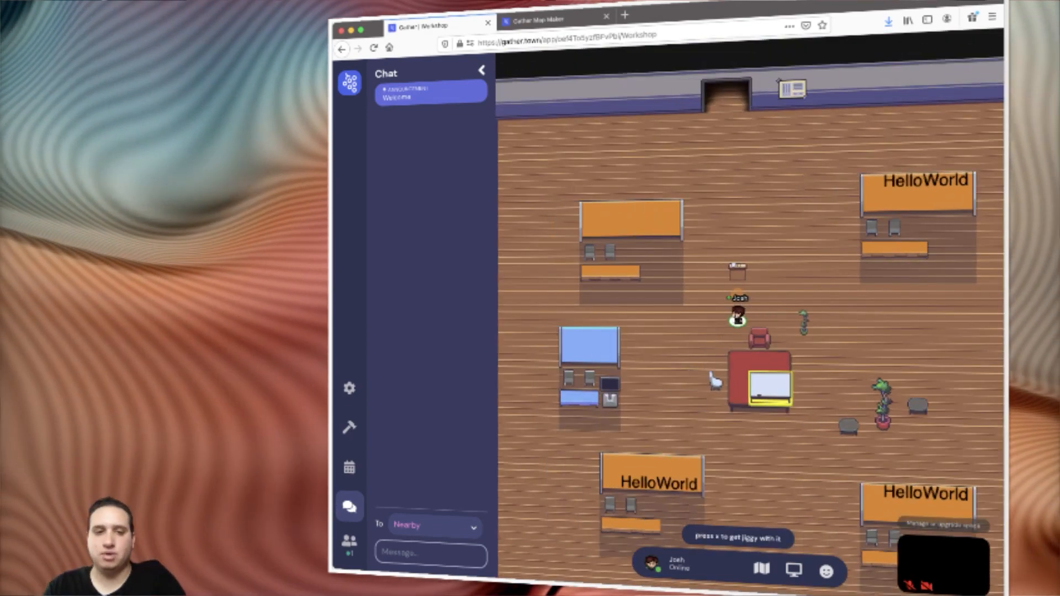
key("Up")
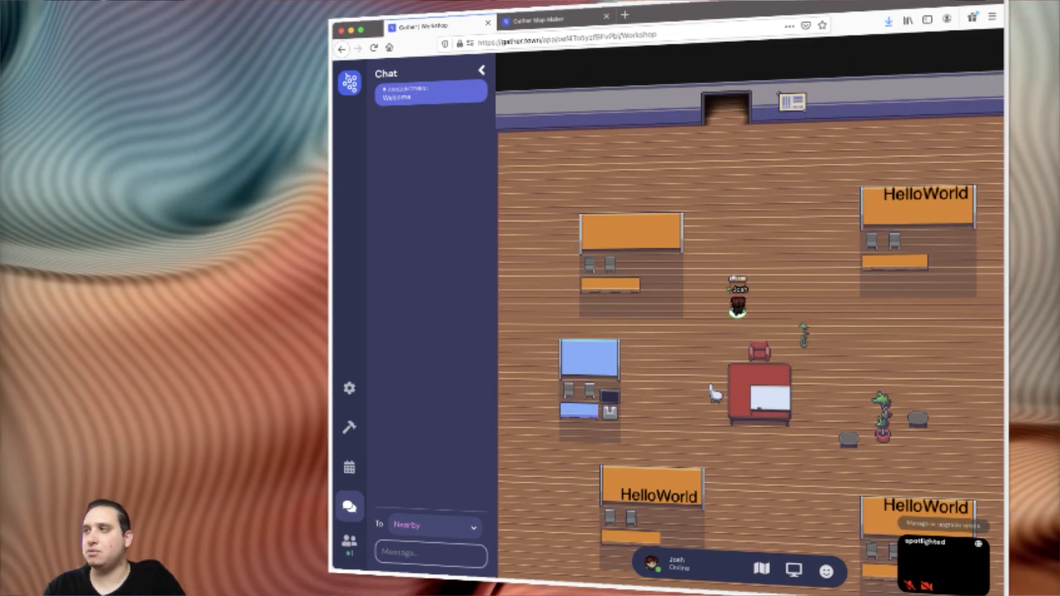
key("Right")
key("Right")
key("Left")
key("Left")
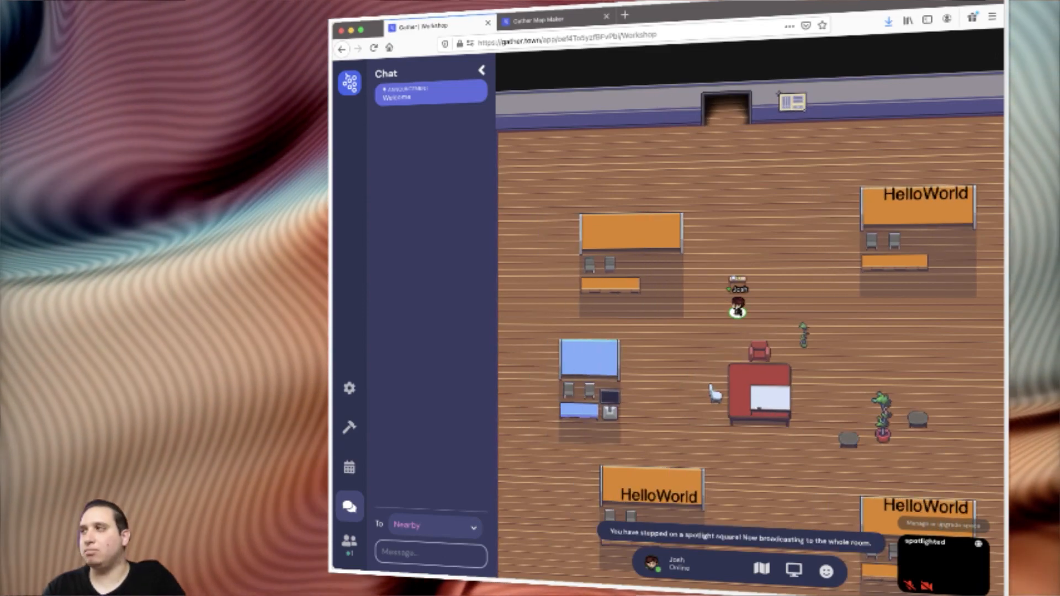
Step: Walk the avatar from the podium to the small blue booth and play the video on its Bulletin object
key("Down")
key("Down")
key("Down")
key("Down")
key("Down")
key("Left")
key("Left")
key("Left")
key("Left")
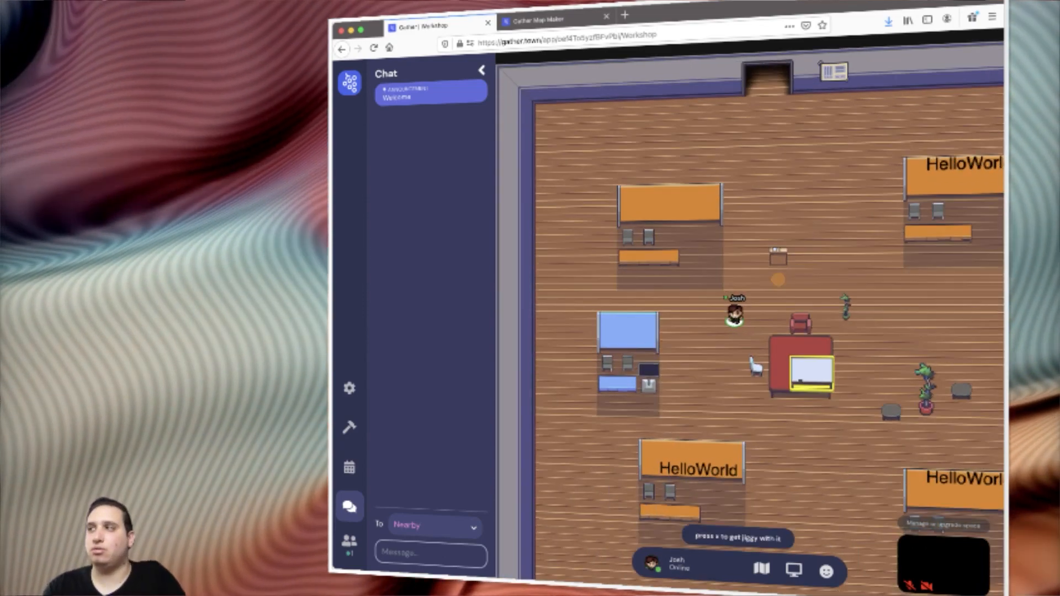
key("Left")
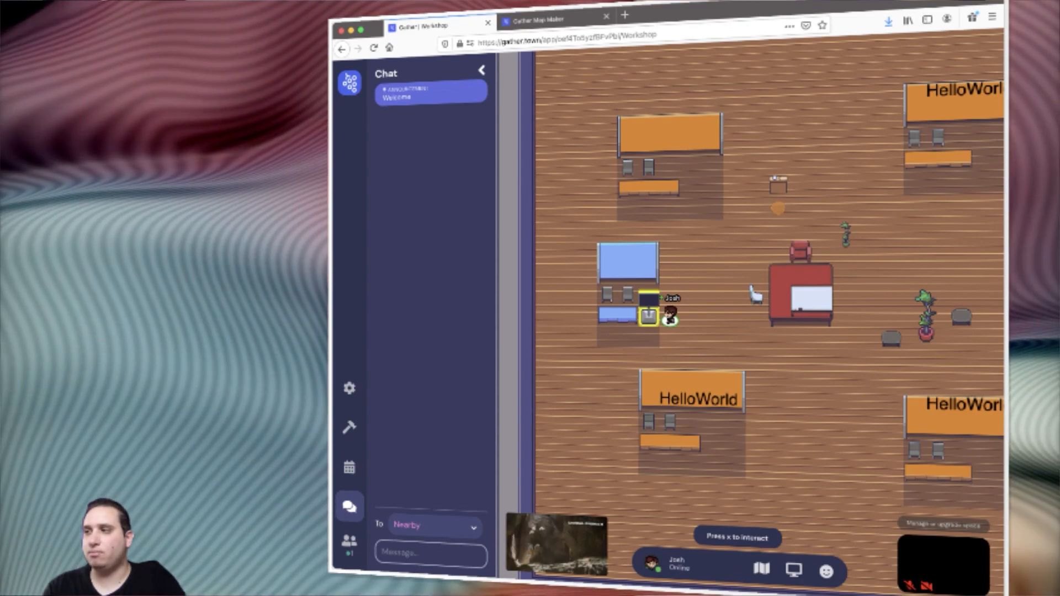
key("x")
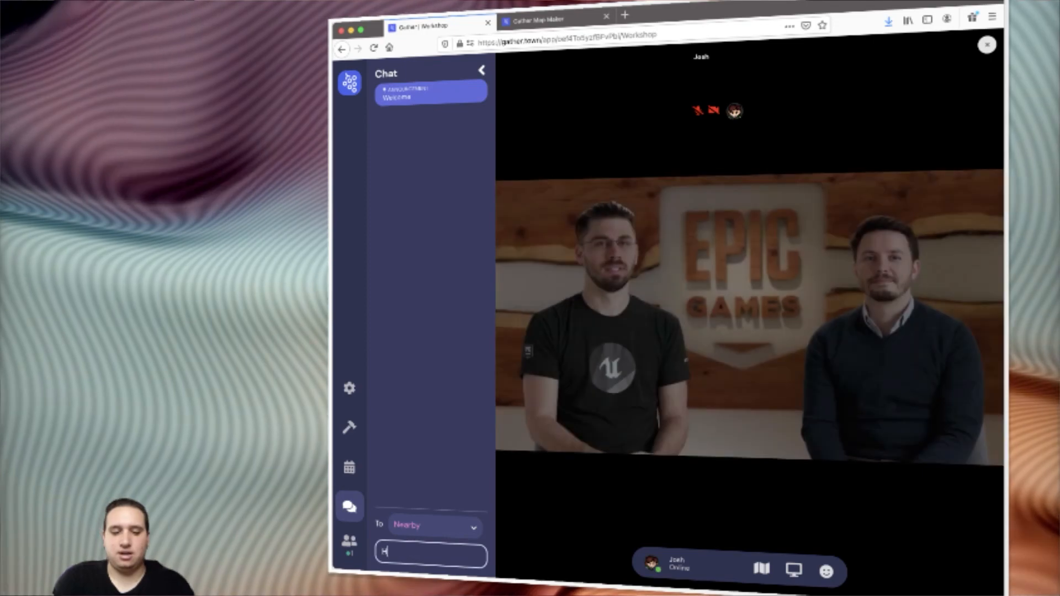
Step: Send the chat message "Hey there" to nearby participants
type("Hey there")
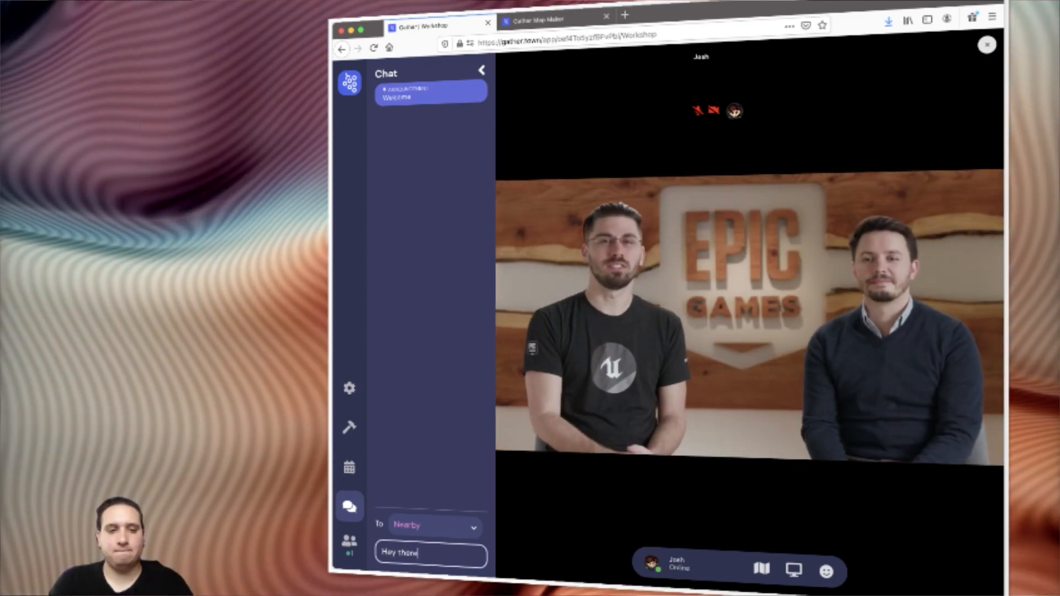
key("Return")
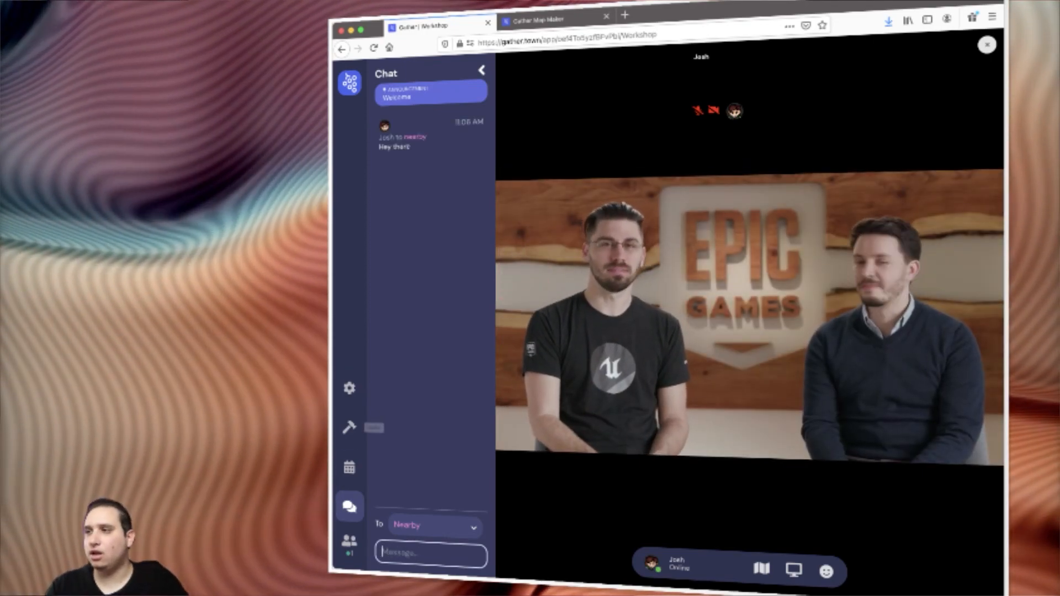
Step: View the space's events, switch to the in-space Build tools and close the video
left_click(350, 468)
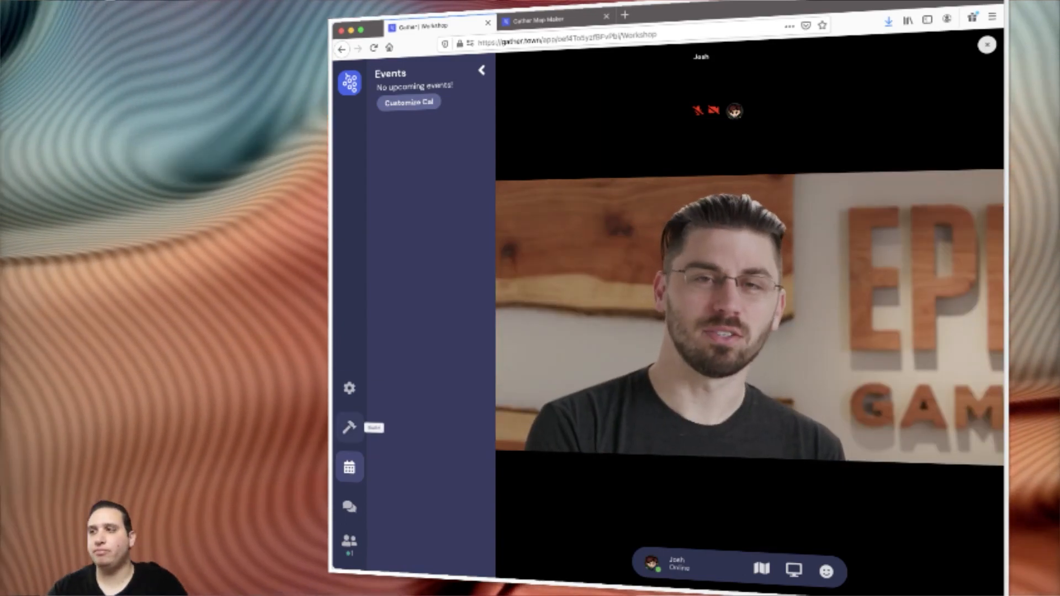
left_click(350, 427)
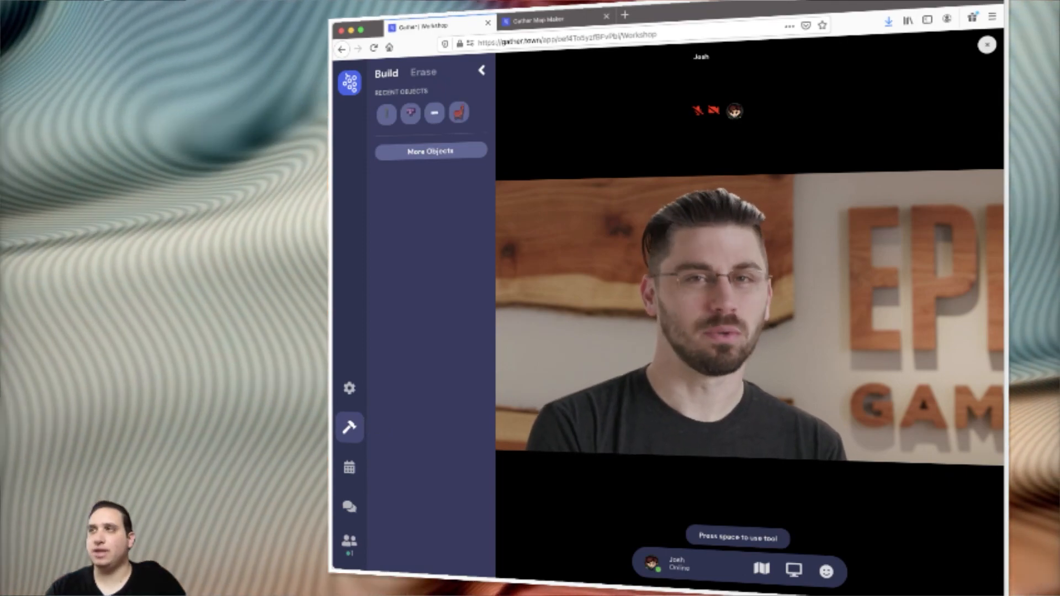
key("Escape")
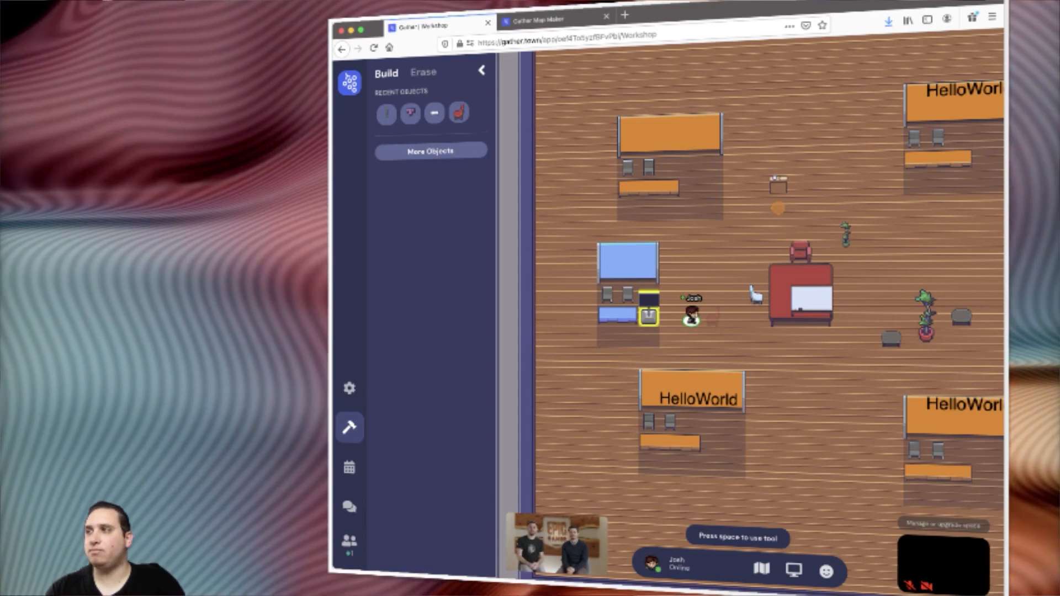
Step: Walk the avatar to the east side of the red table, place a red chair there with the build tool and step away
key("Right")
key("Right")
key("Right")
key("Down")
key("Down")
key("Down")
key("Right")
key("Right")
key("Right")
key("Right")
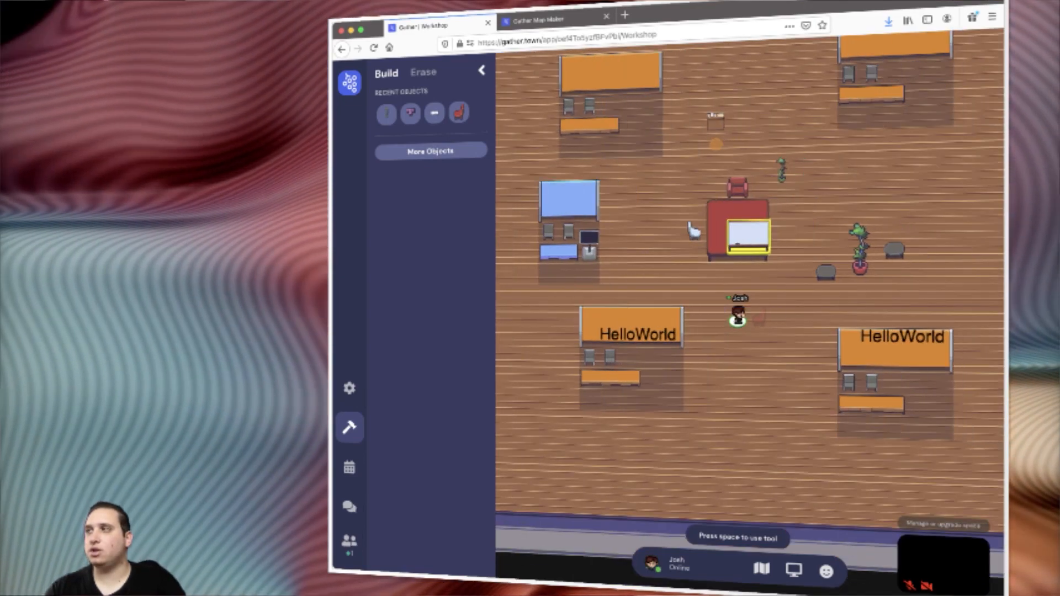
key("Up")
key("Up")
key("Up")
key("Up")
key("Down")
key("Down")
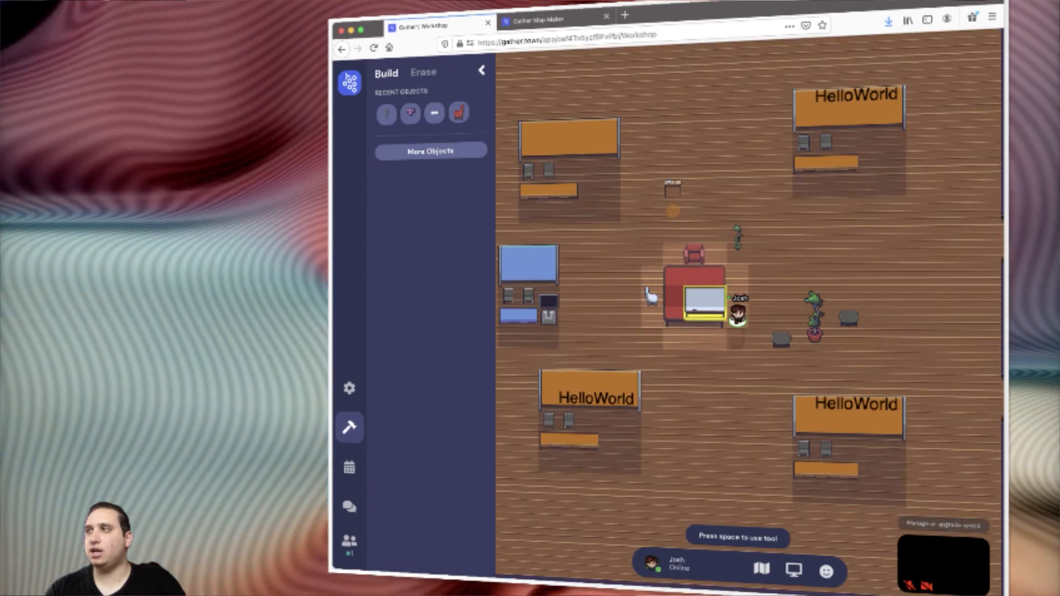
key("Up")
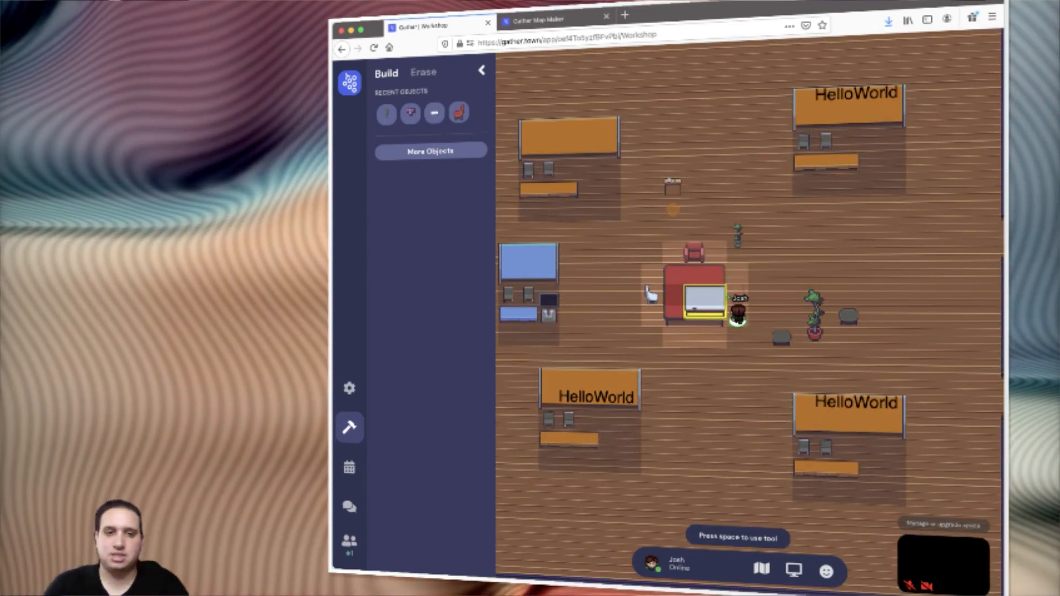
key("Down")
key("Down")
key("Down")
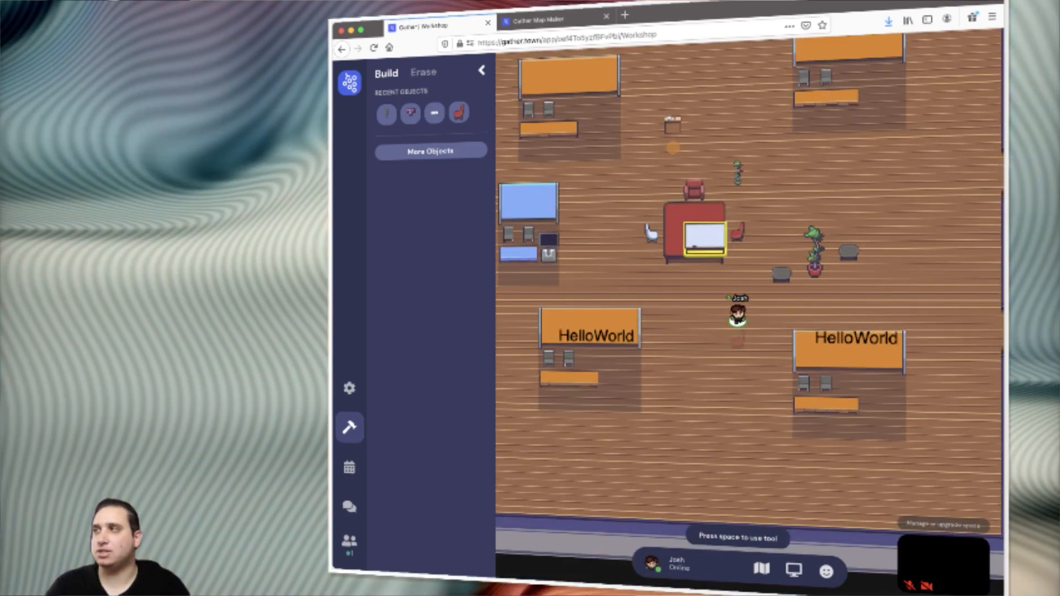
Step: Switch the in-space build tool to Erase, walk to the red table's east side, erase the red chair there and close the build tools
key("Left")
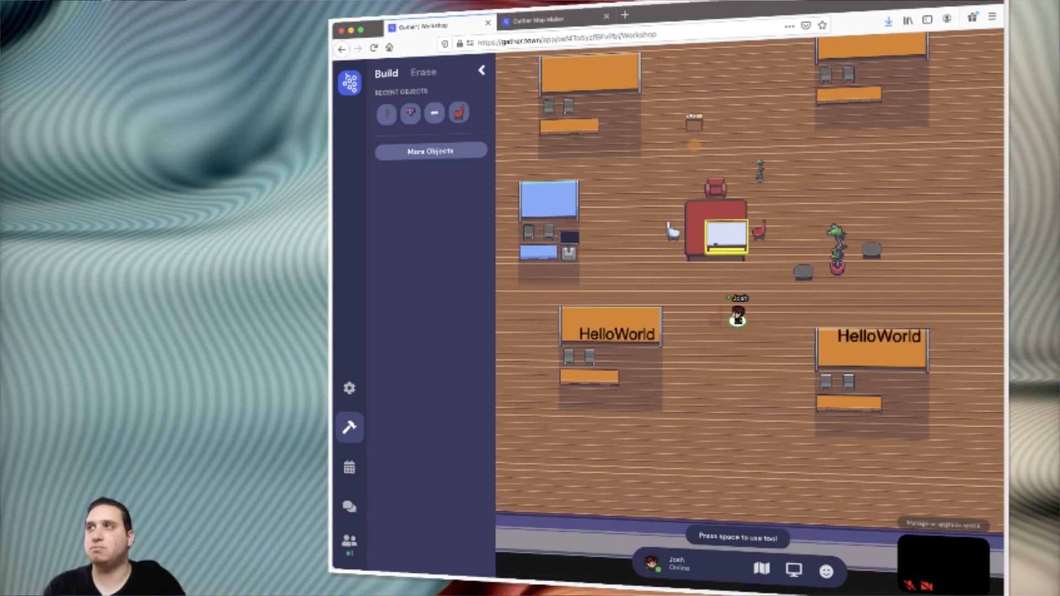
left_click(423, 73)
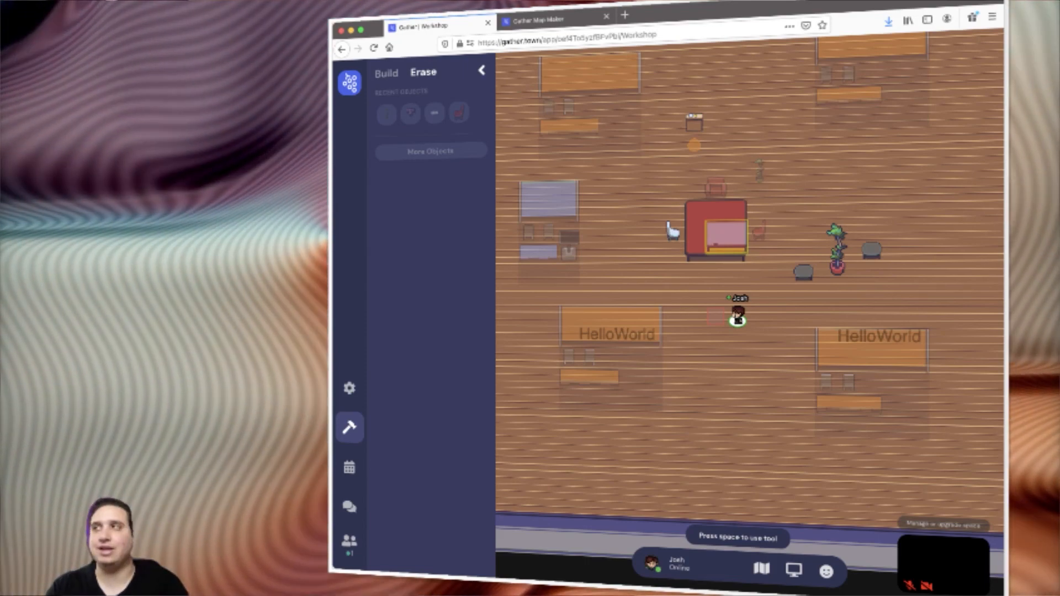
key("Left")
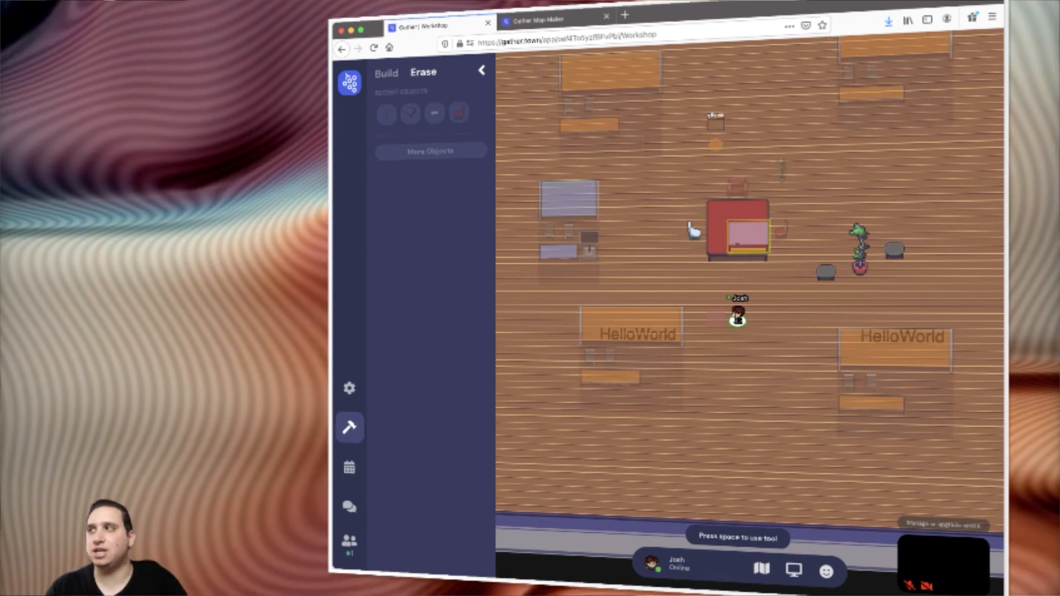
key("Right")
key("Right")
key("Up")
key("Left")
key("Left")
key("Right")
key("Right")
key("Up")
key("Up")
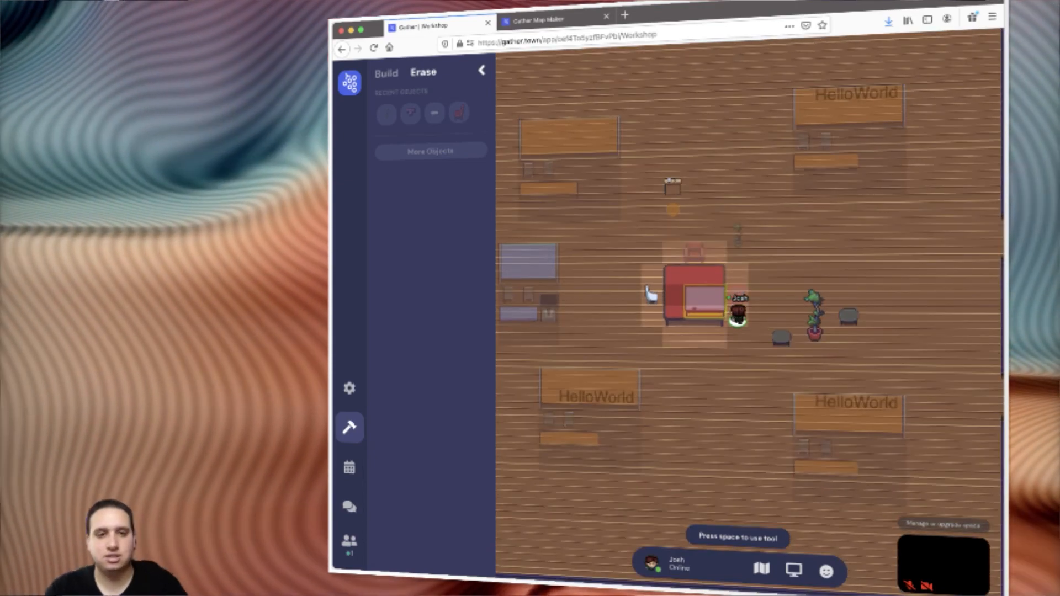
key("Down")
key("Down")
key("Left")
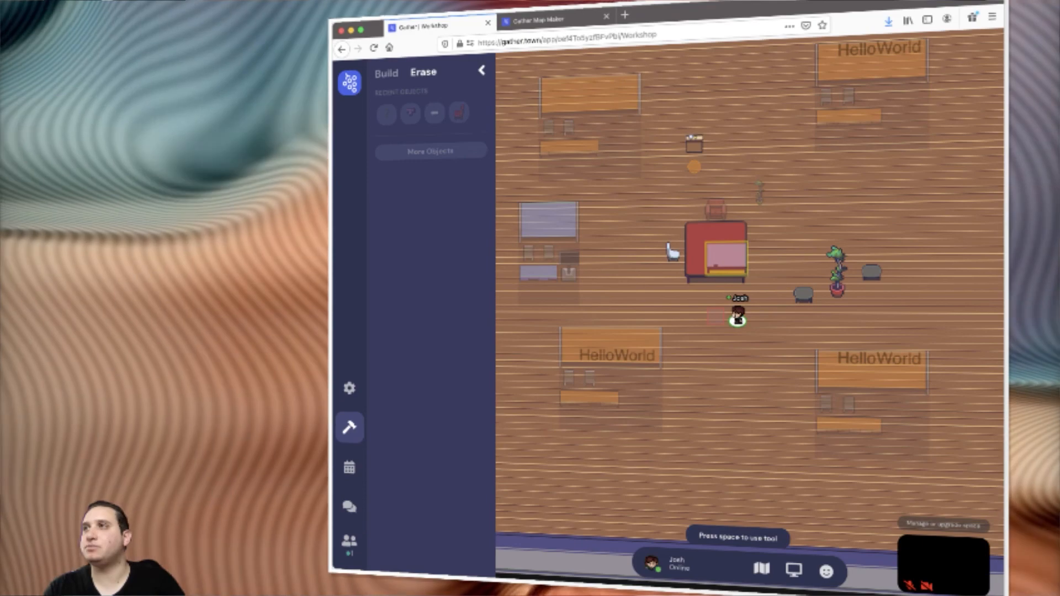
left_click(350, 427)
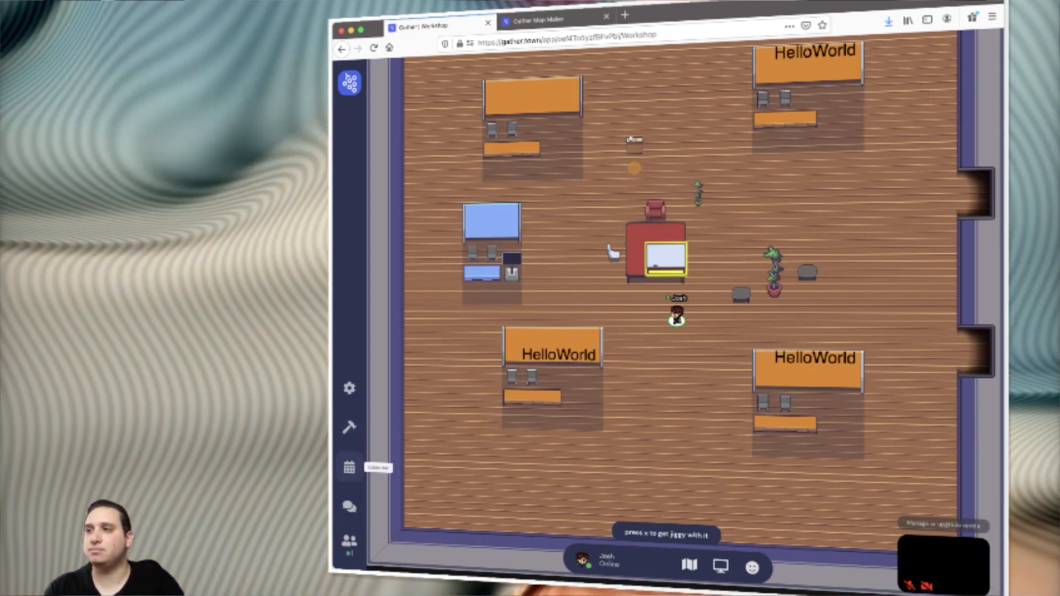
Step: Spotlight your own avatar from the participant list, and remove the spotlight again
left_click(349, 541)
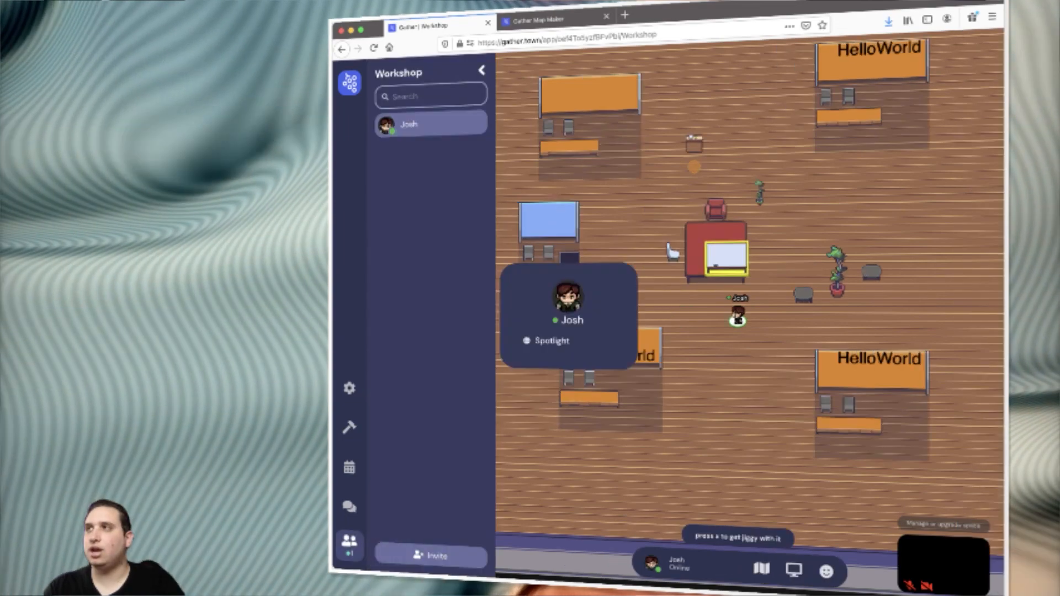
left_click(431, 125)
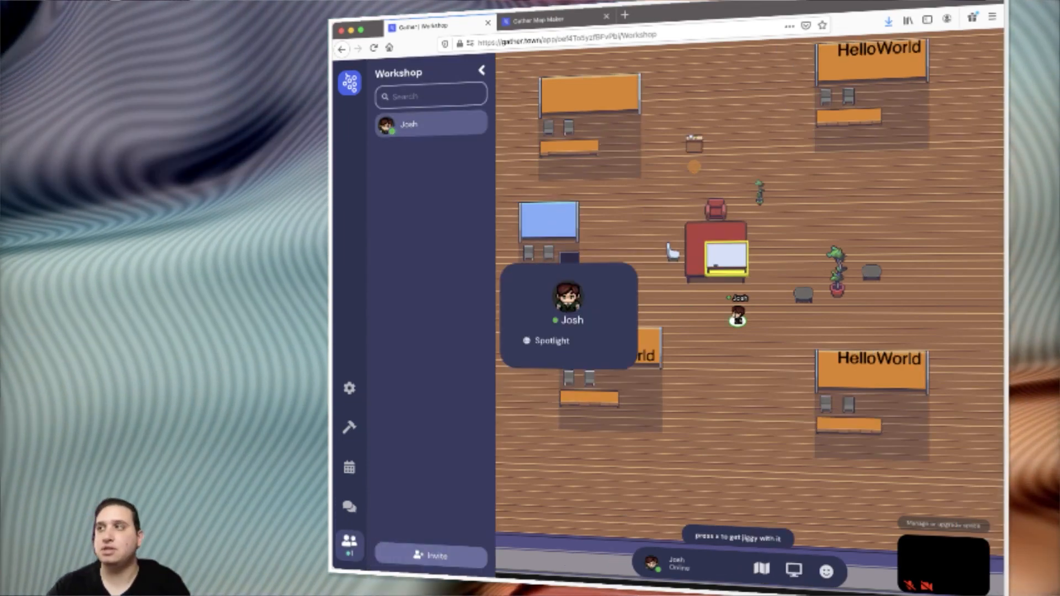
left_click(550, 341)
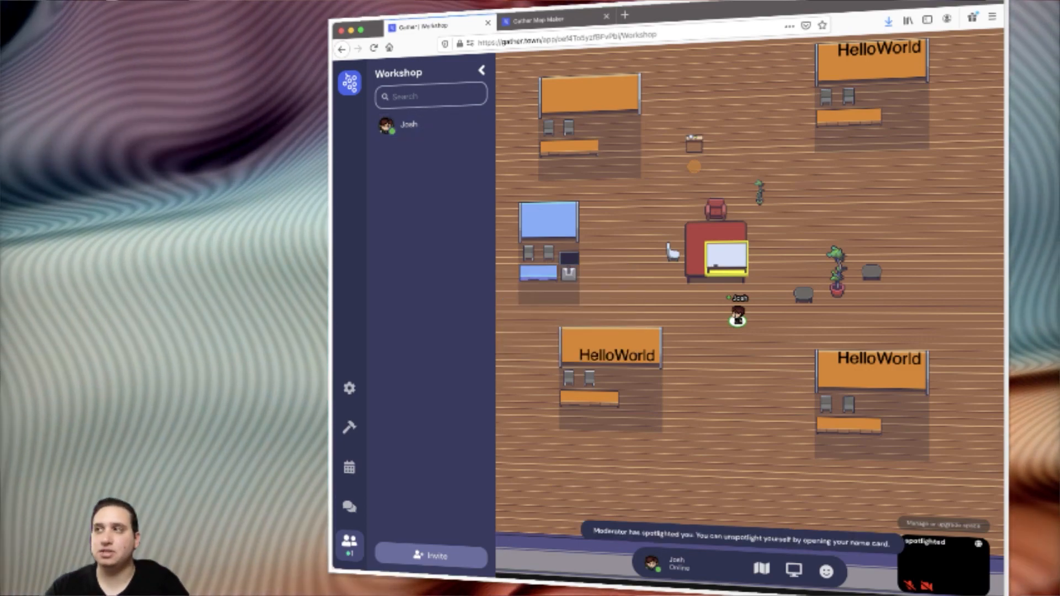
left_click(431, 123)
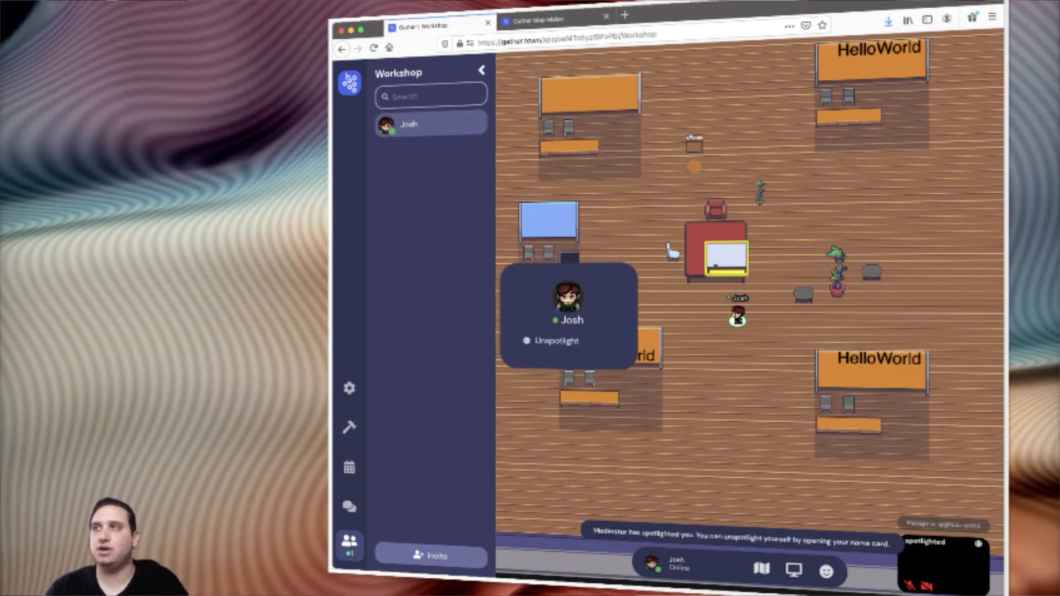
left_click(552, 341)
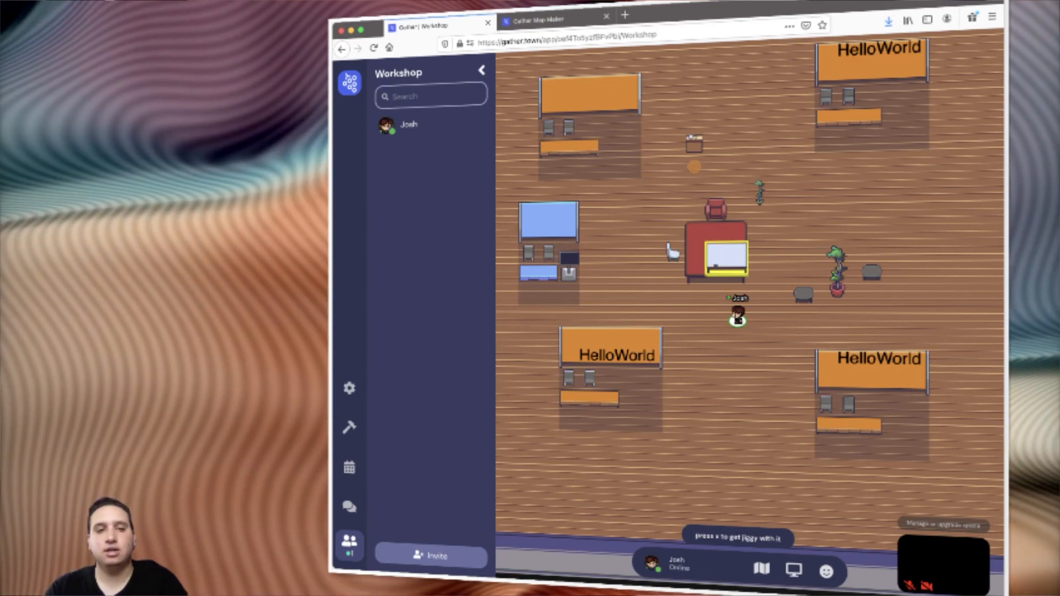
Step: Walk the avatar north past the podium and through the doorway in the north wall to the rooftop
key("Left")
key("Left")
key("Right")
key("Right")
key("Right")
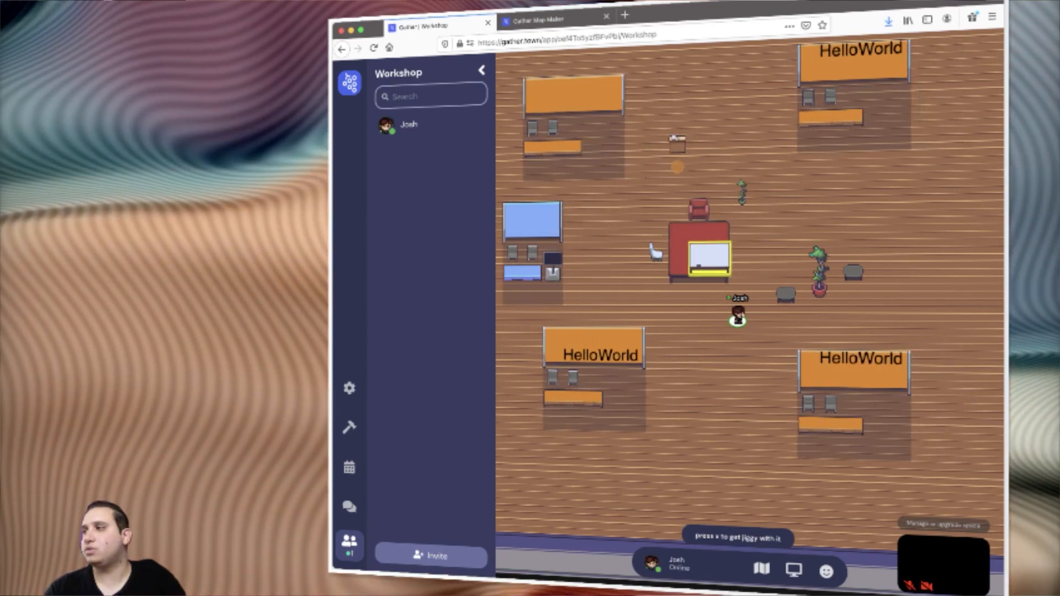
key("Up")
key("Up")
key("Up")
key("Right")
key("Up")
key("Up")
key("Up")
key("Up")
key("Up")
key("Up")
key("Left")
key("Left")
key("Left")
key("Left")
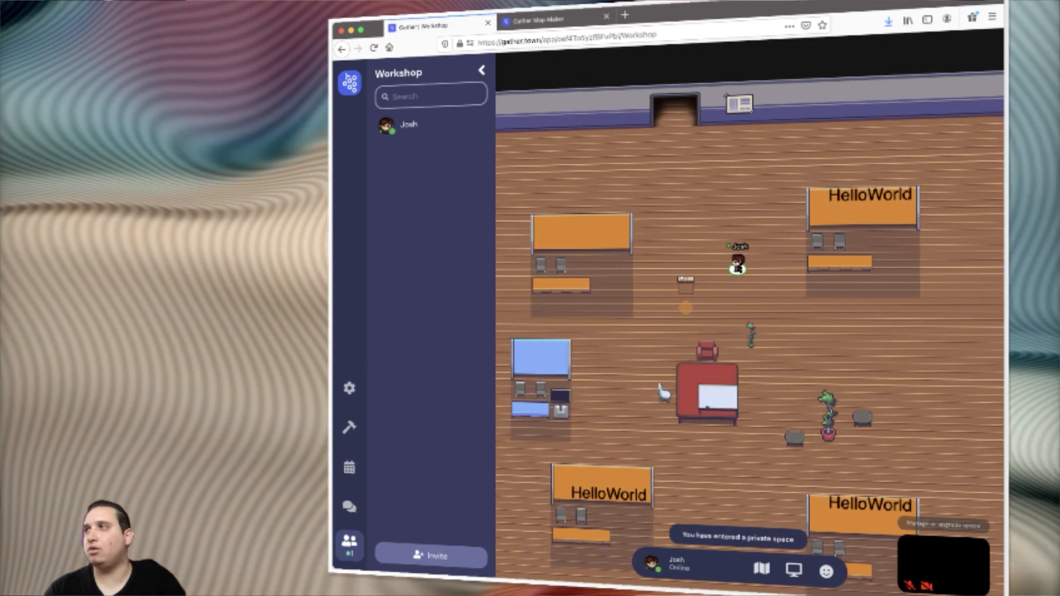
key("Up")
key("Up")
key("Up")
key("Up")
key("Up")
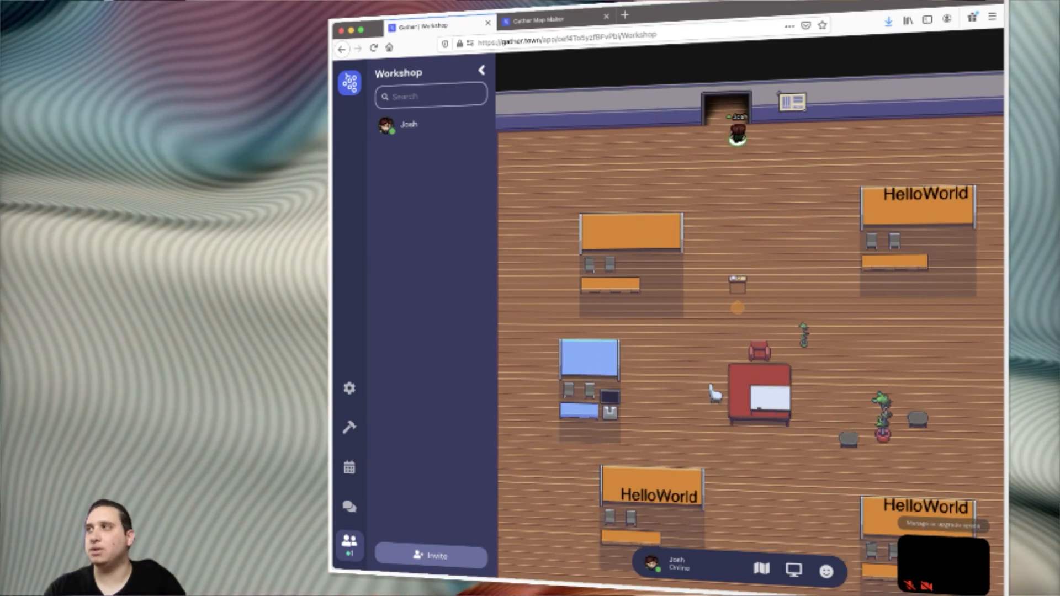
key("Up")
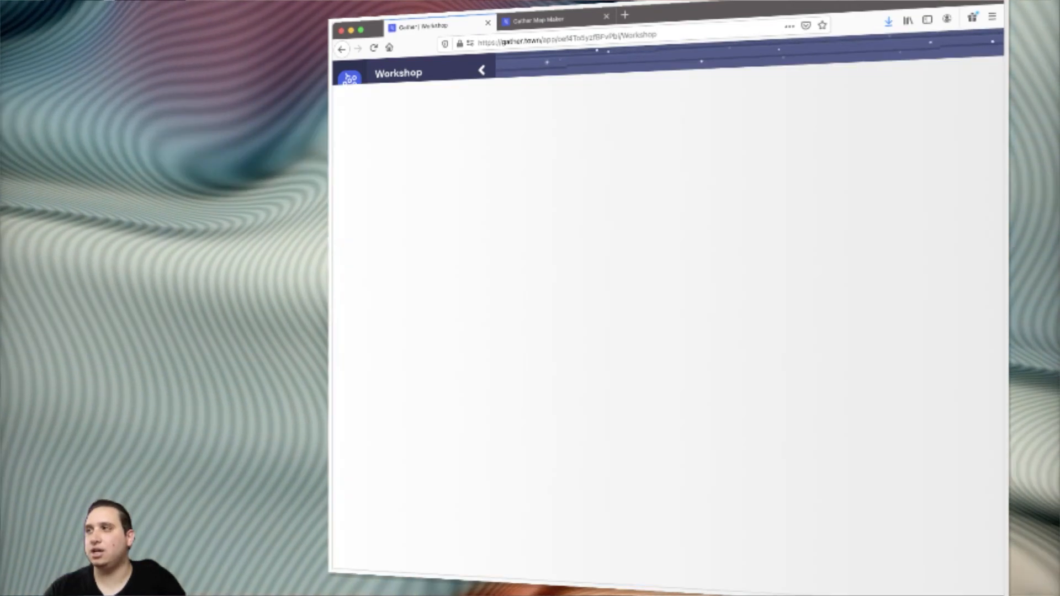
Step: Walk the avatar south across the rooftop and through its dark portal back into the wooden-floored workshop room
key("Down")
key("Down")
key("Down")
key("Down")
key("Down")
key("Down")
key("Down")
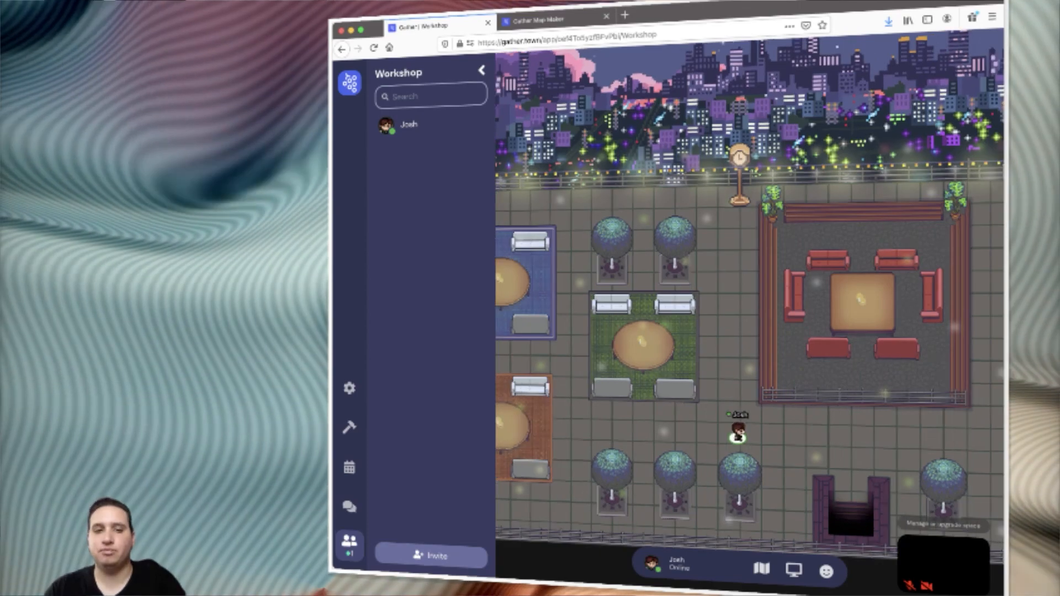
key("Right")
key("Right")
key("Right")
key("Right")
key("Down")
key("Down")
key("Down")
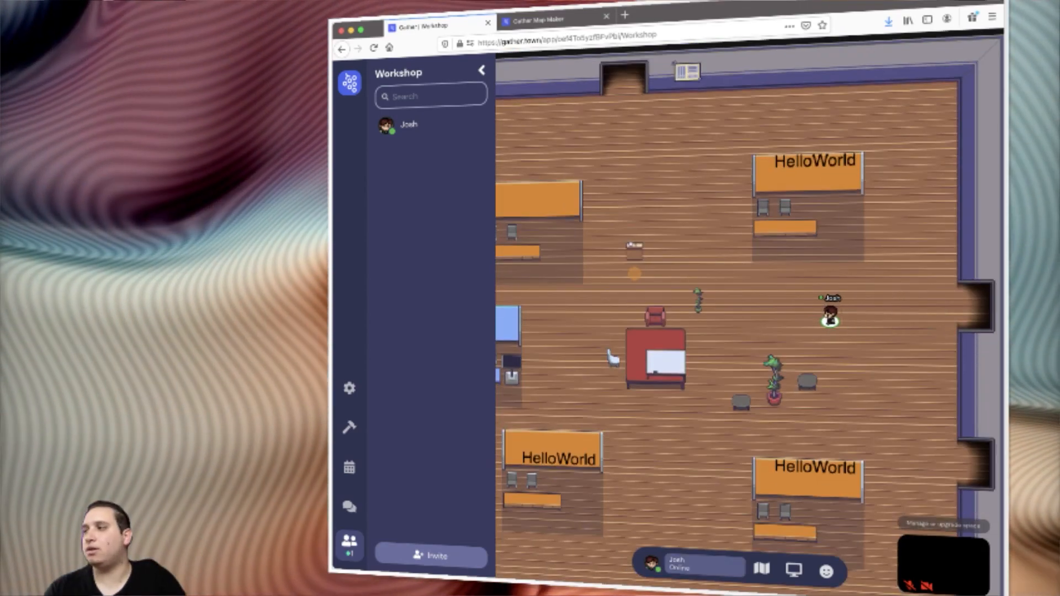
Step: Display the room's minimap, walk the avatar to the podium while following its position, and close the minimap
left_click(761, 568)
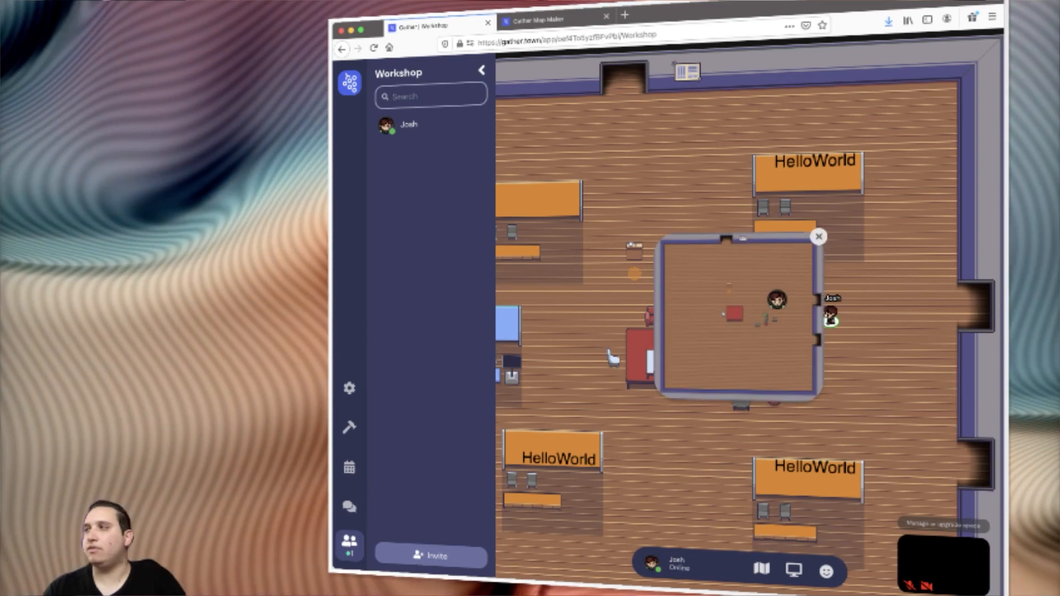
key("Left")
key("Left")
key("Left")
key("Left")
key("Up")
key("Up")
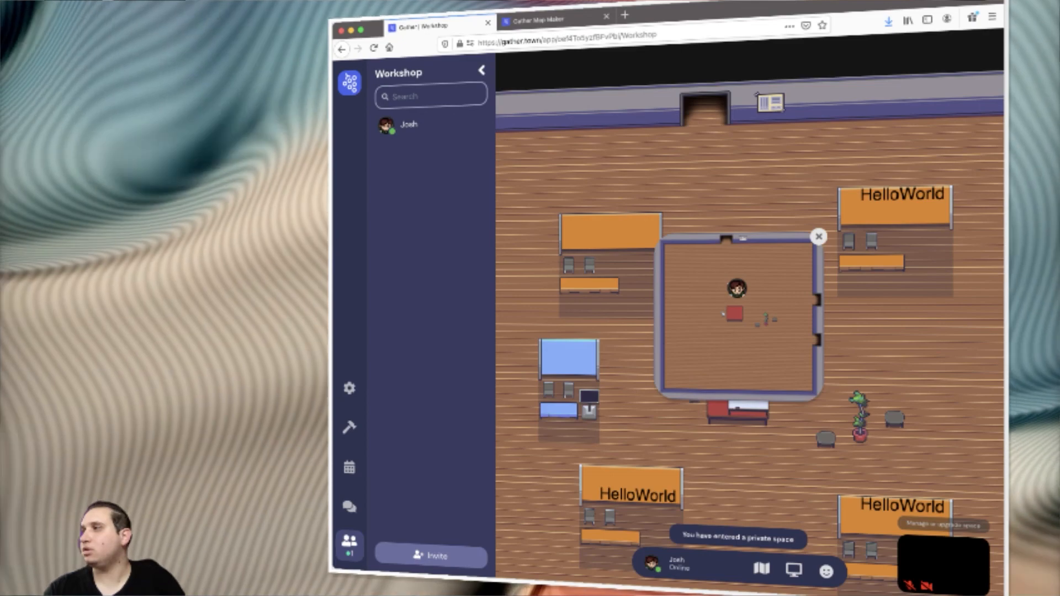
left_click(819, 237)
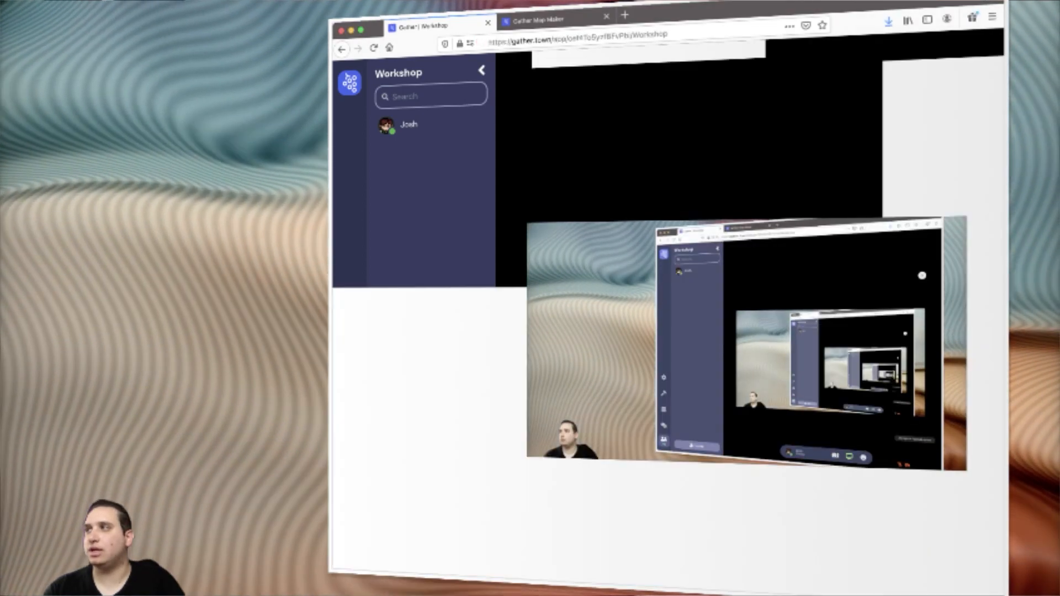
Step: Leave the enlarged screen share view, walk the avatar east of the podium, stop sharing the screen and step south beside the plant
key("Escape")
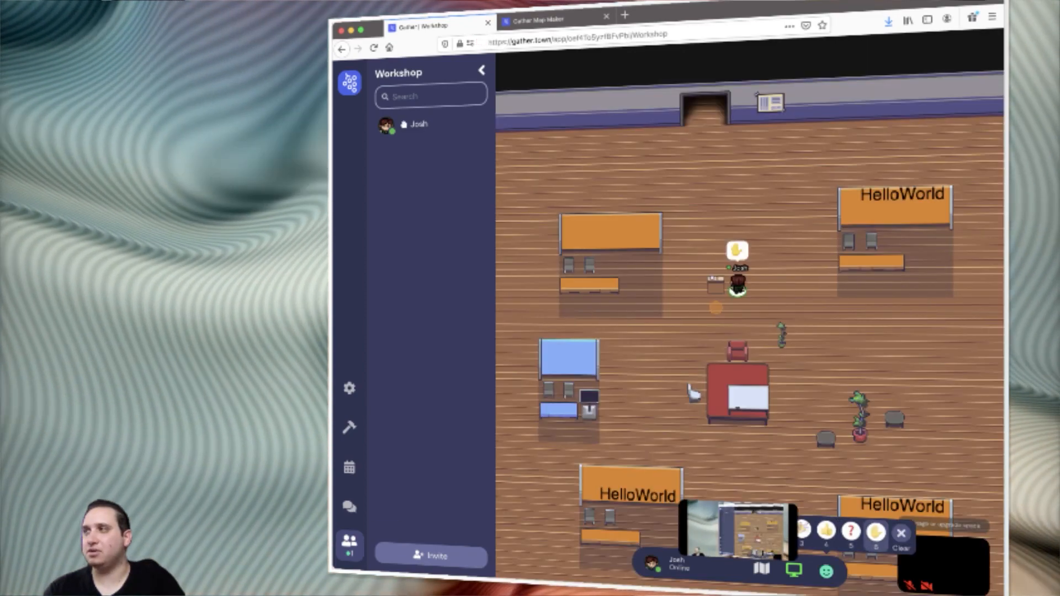
key("Right")
key("Right")
key("Right")
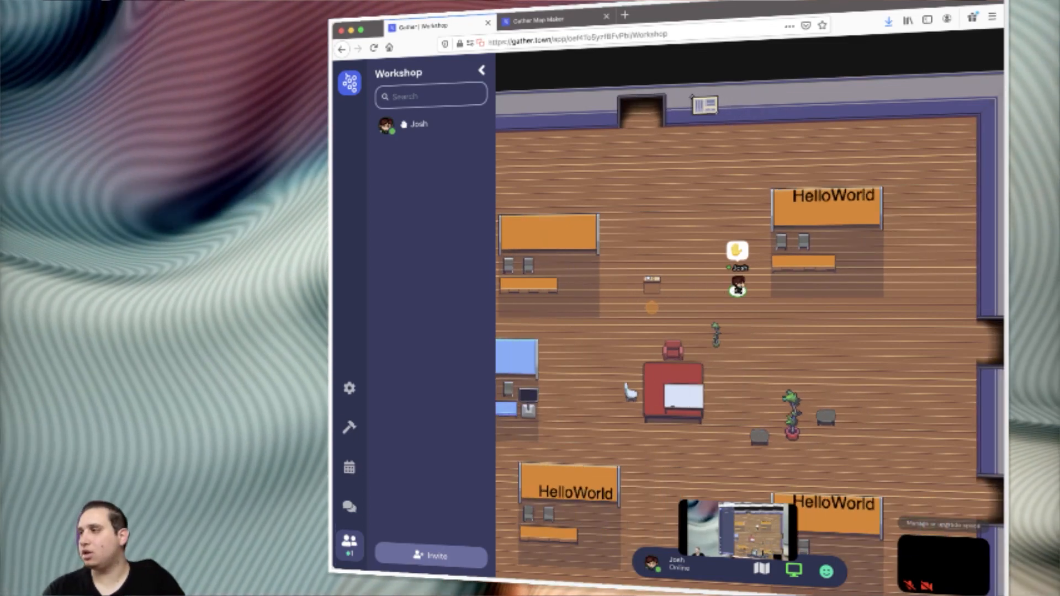
left_click(794, 570)
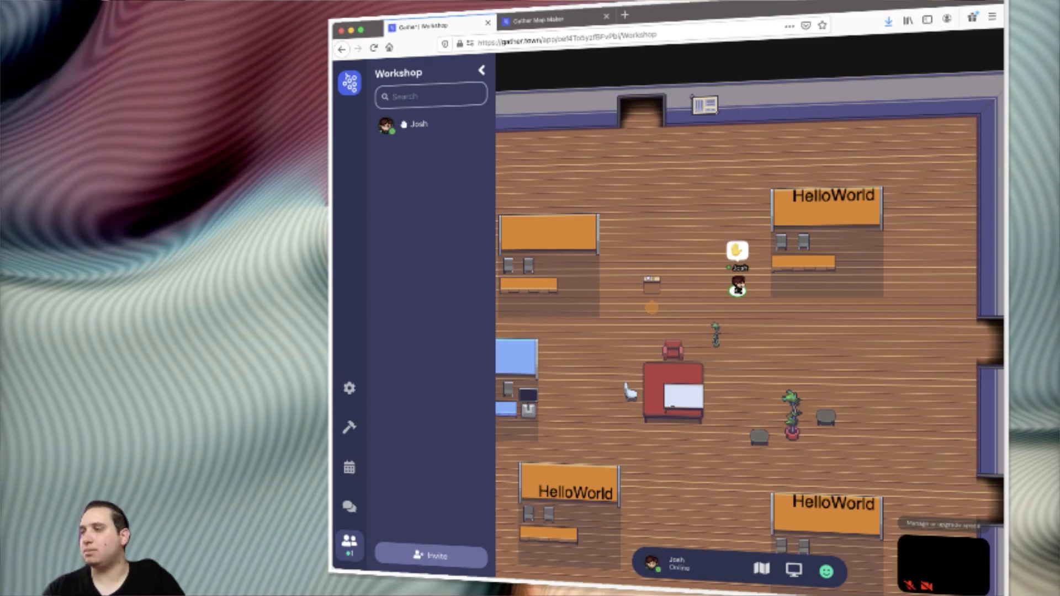
key("Down")
key("Down")
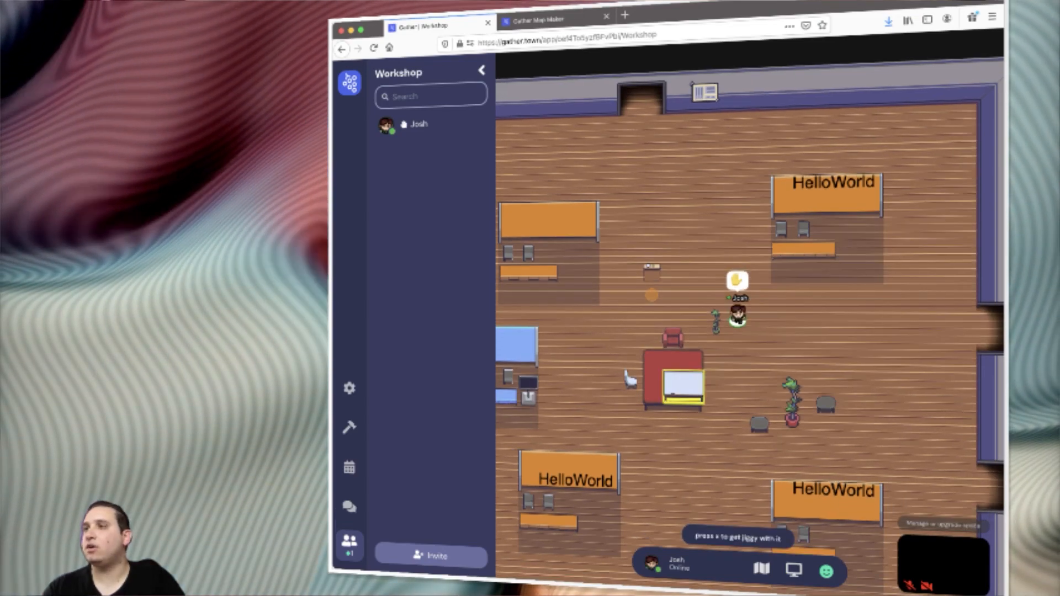
Step: Leave the Workshop space for the home page, enter the ImagineLab space and join the gathering
left_click(350, 83)
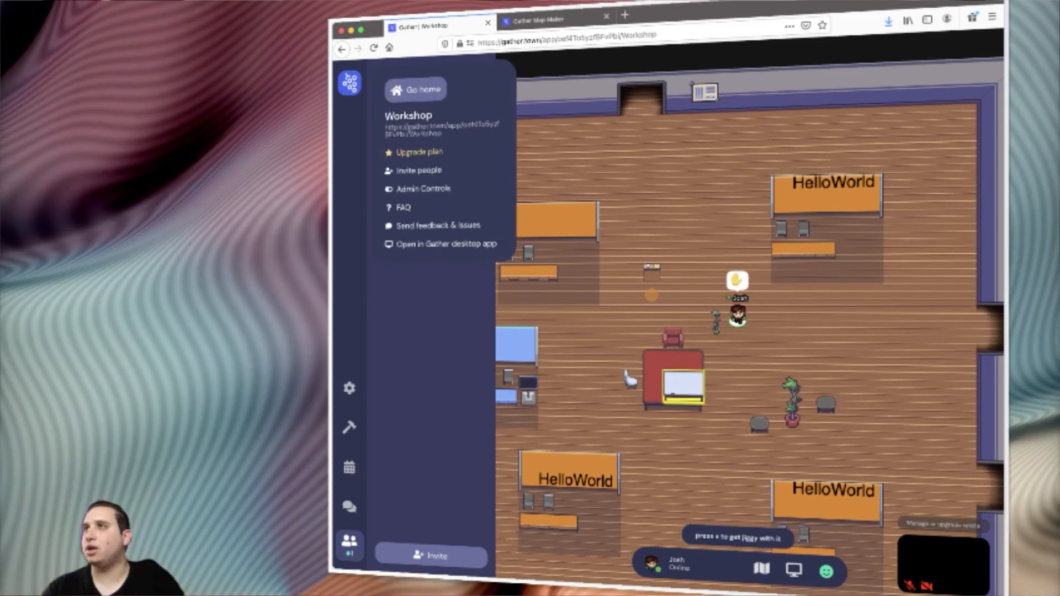
left_click(416, 90)
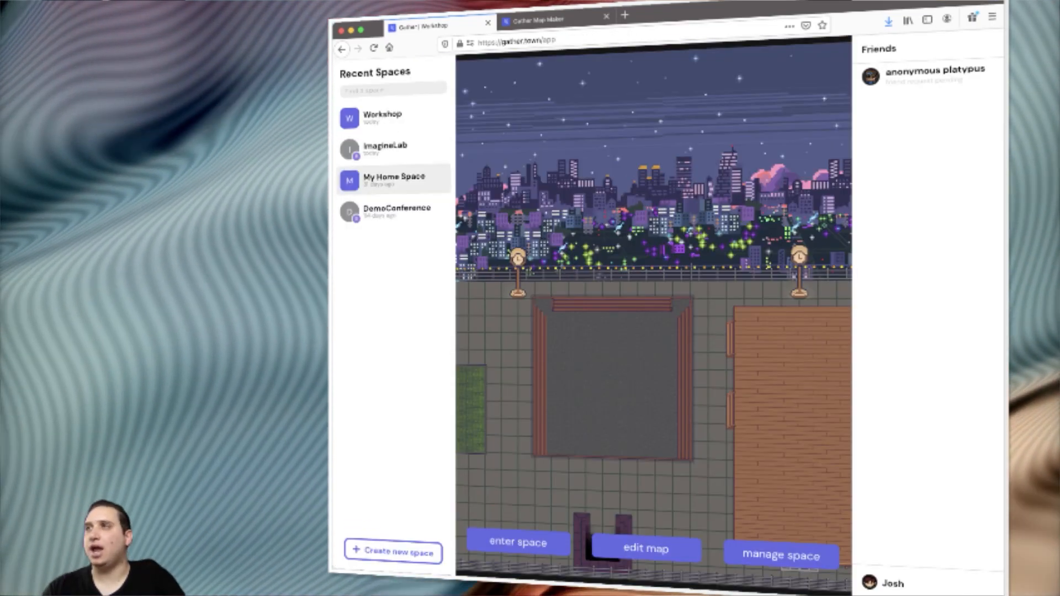
left_click(386, 148)
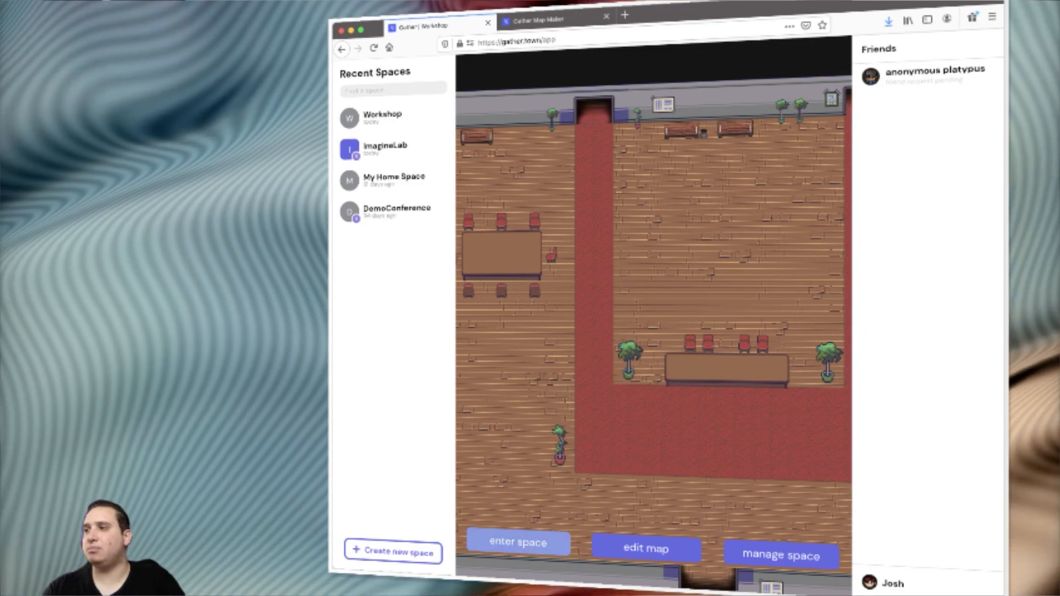
left_click(518, 543)
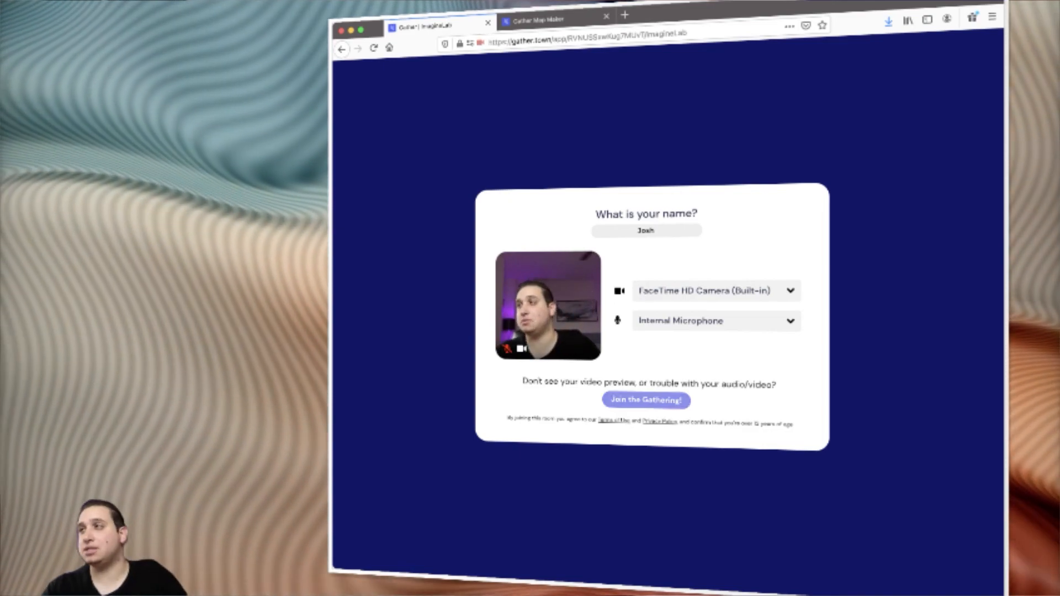
left_click(646, 400)
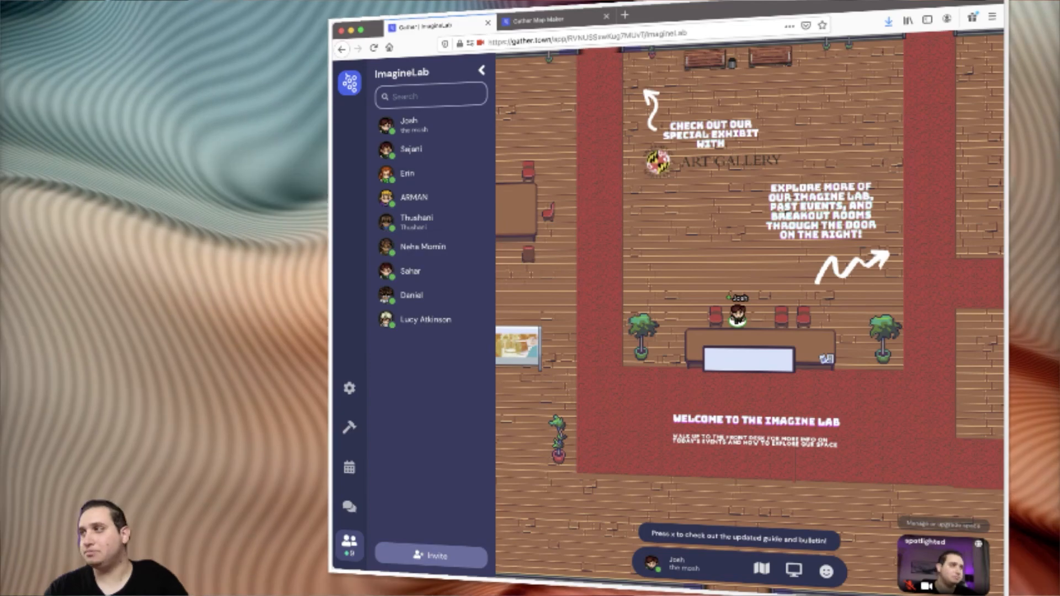
Step: Walk the avatar north from the ImagineLab front desk and east toward the doorway on the eastern red carpet
key("Up")
key("Up")
key("Up")
key("Up")
key("Up")
key("Up")
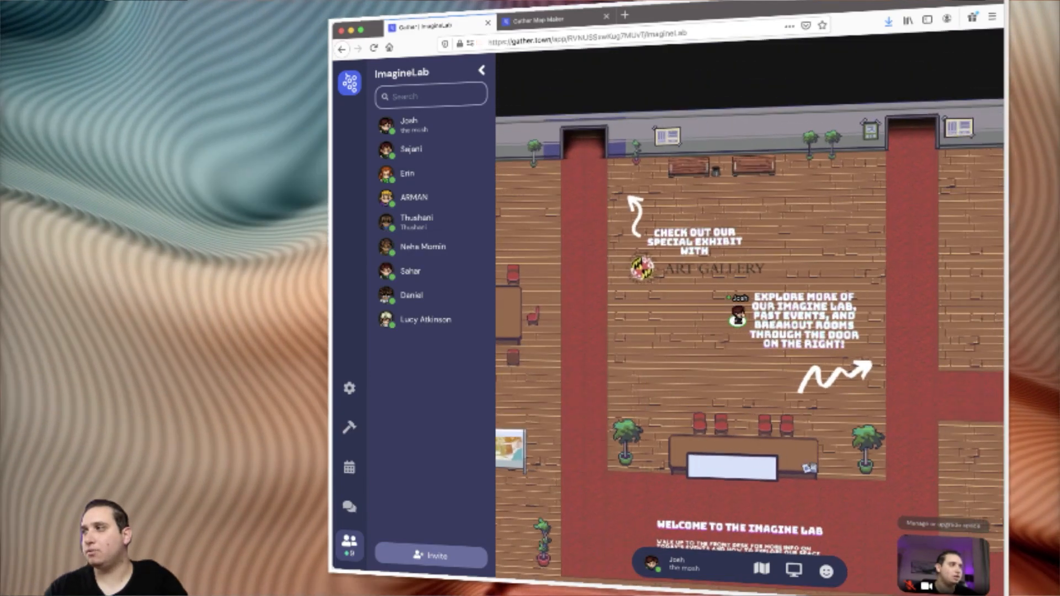
key("Right")
key("Right")
key("Right")
key("Right")
key("Right")
key("Right")
key("Up")
key("Up")
key("Up")
key("Up")
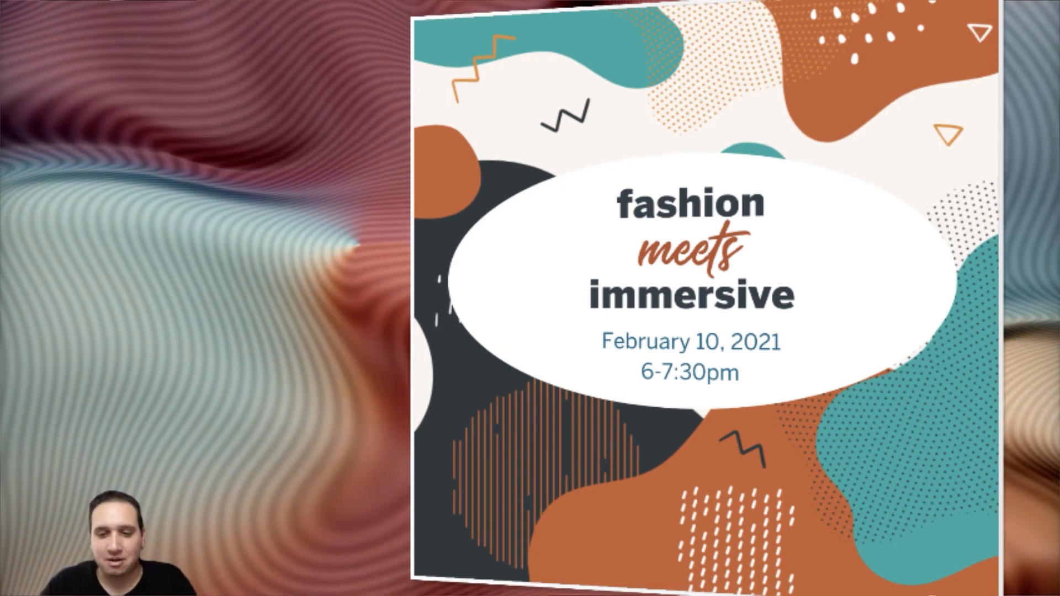
key("Right")
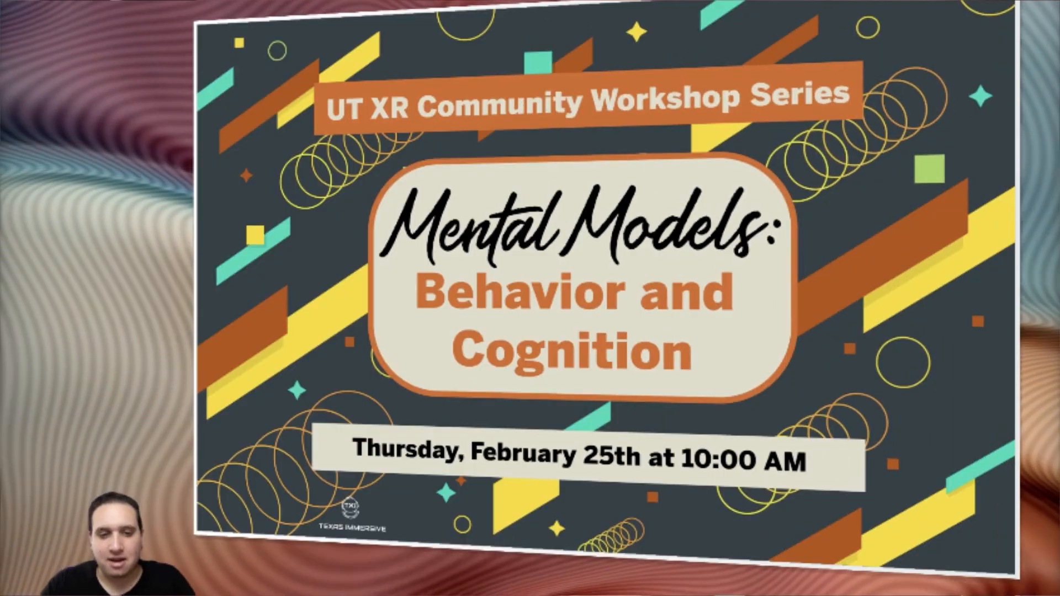